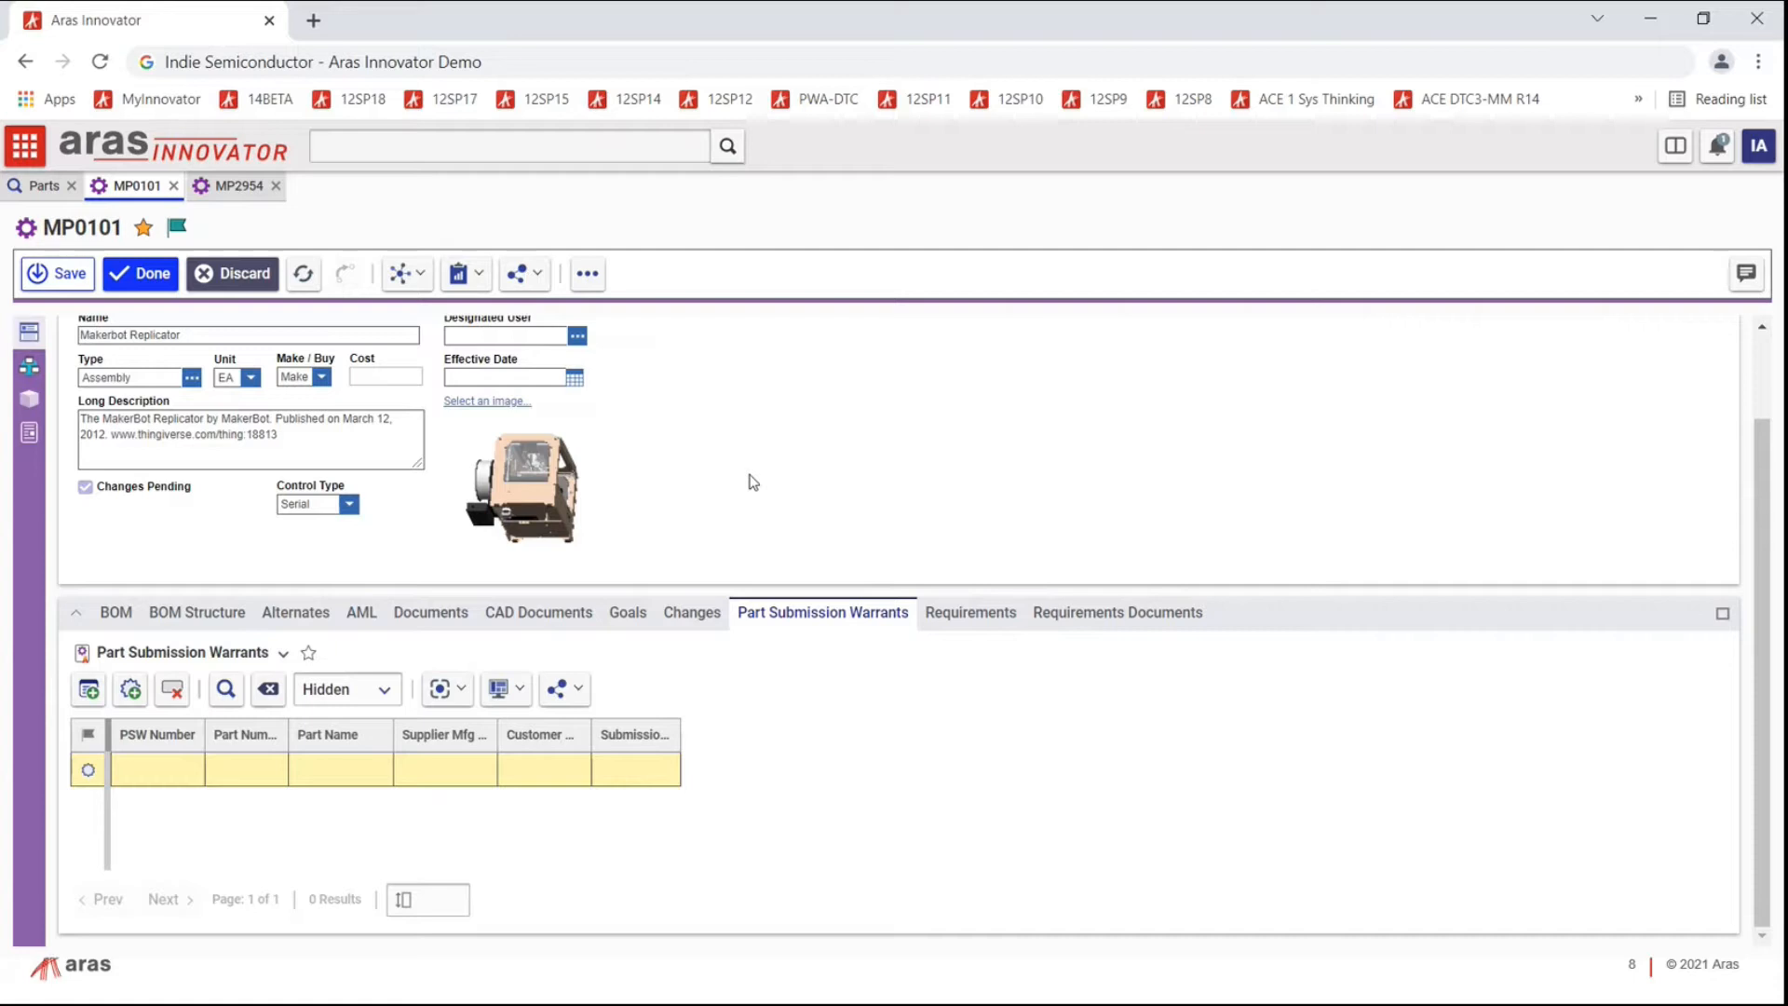
# Step: From Extruder part MP2954's related changes, open problem report PR-100007
pyautogui.click(689, 615)
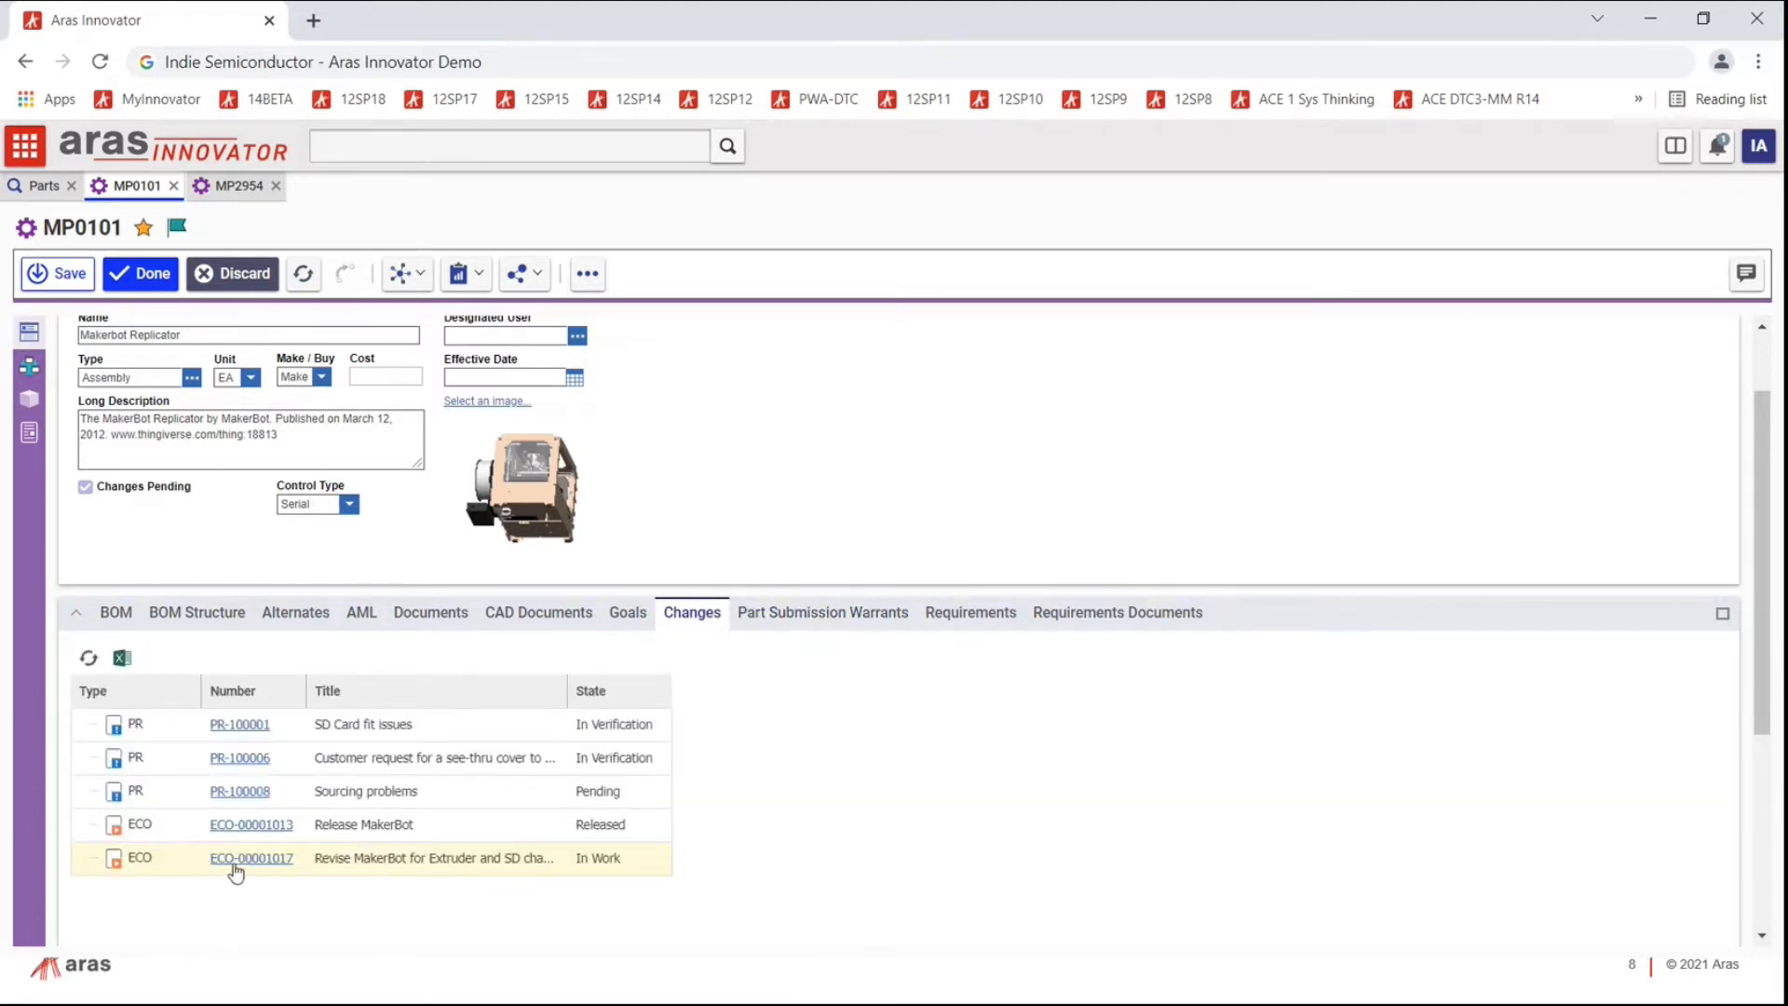
pyautogui.click(237, 187)
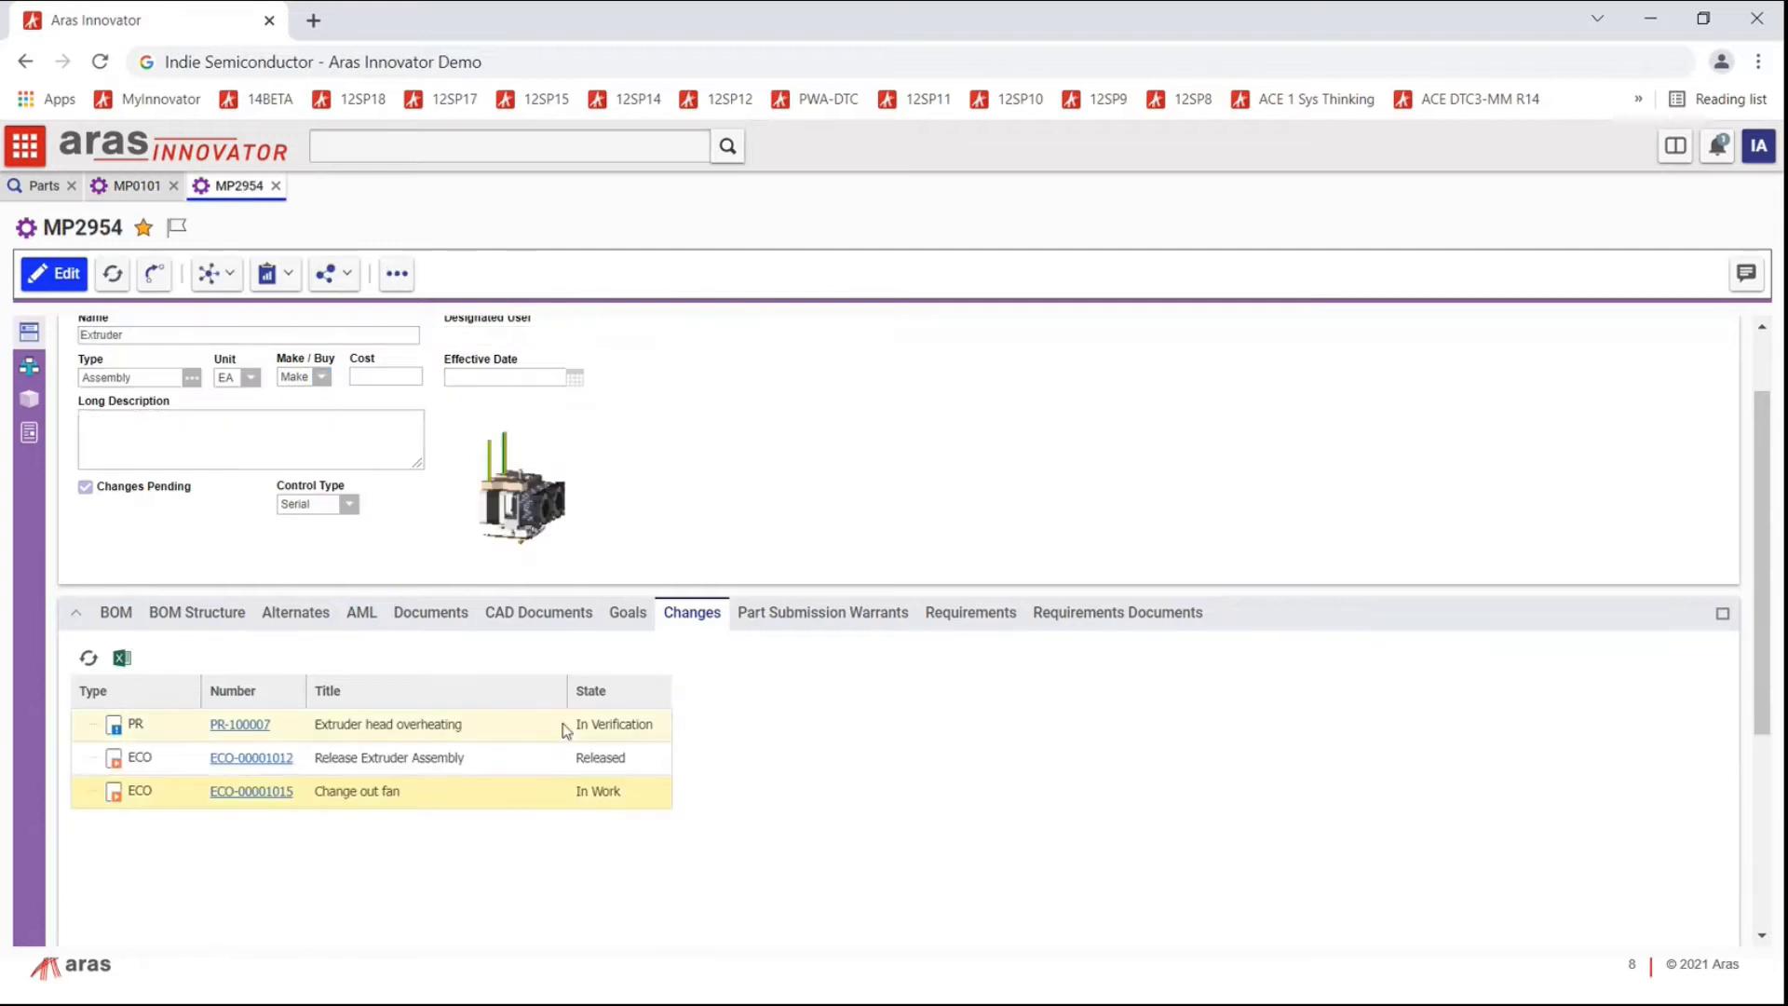
pyautogui.click(241, 728)
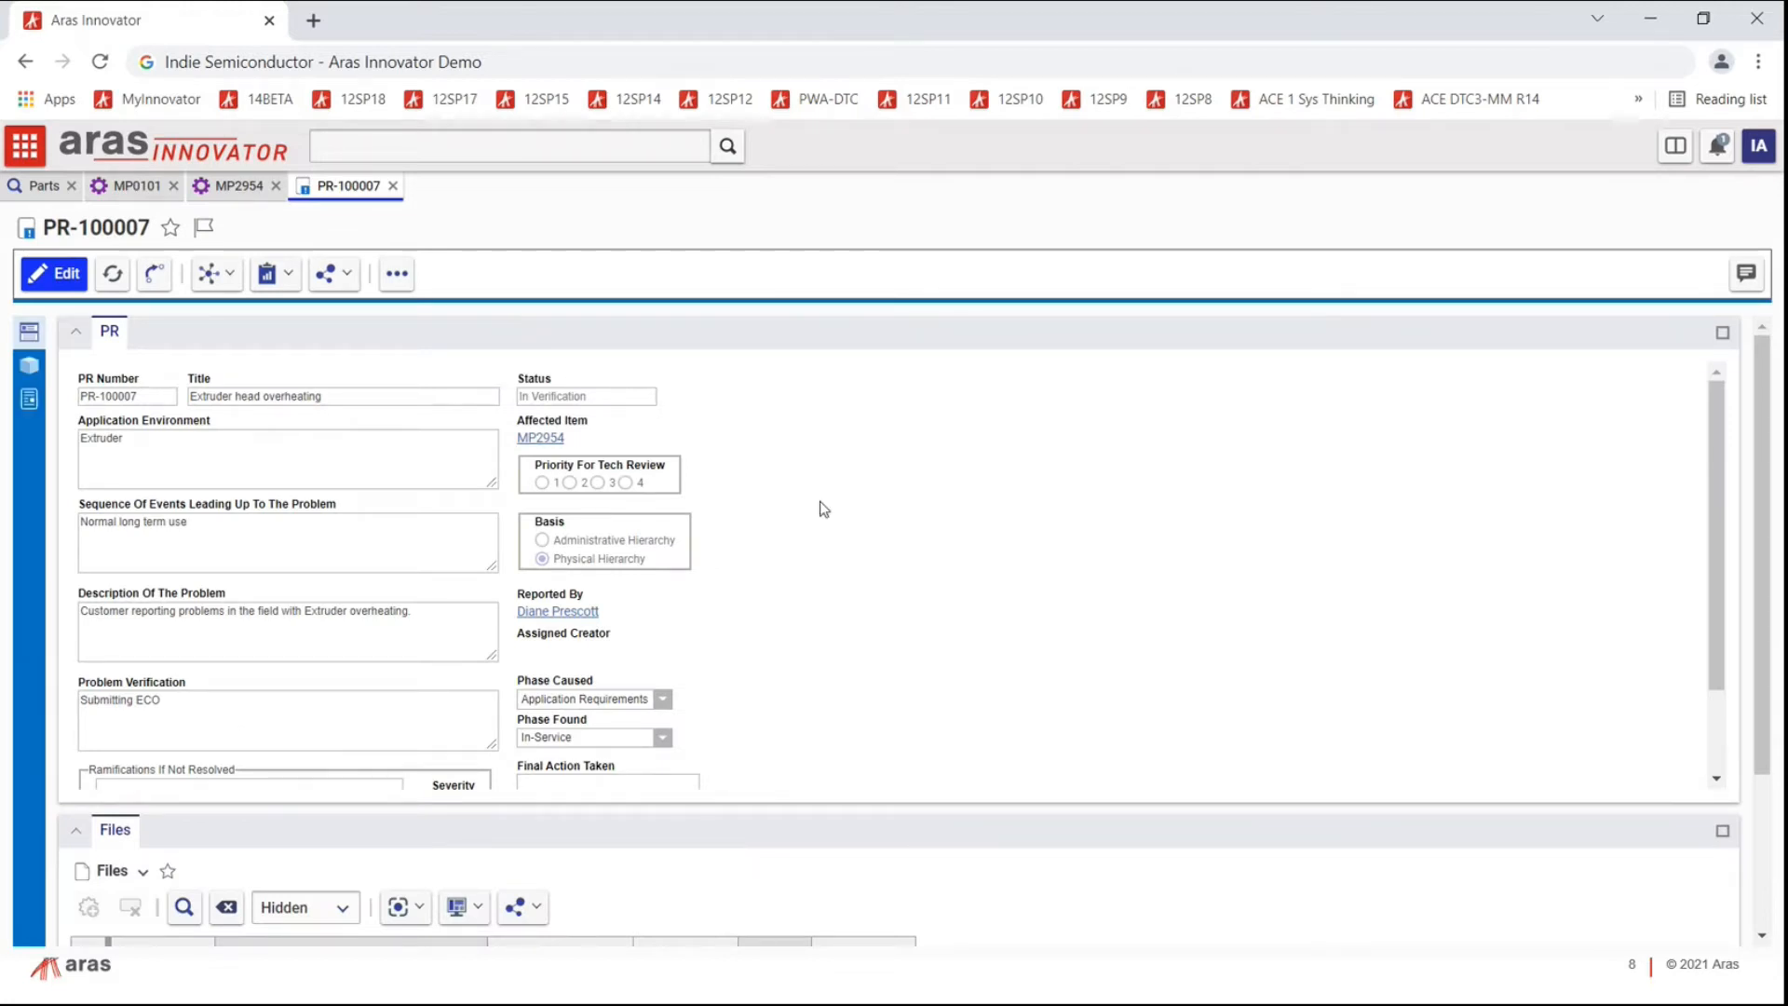
# Step: Highlight PR-100007's title, application environment, sequence of events and problem description
pyautogui.doubleClick(120, 441)
pyautogui.click(198, 532)
pyautogui.moveTo(199, 531); pyautogui.dragTo(62, 535)
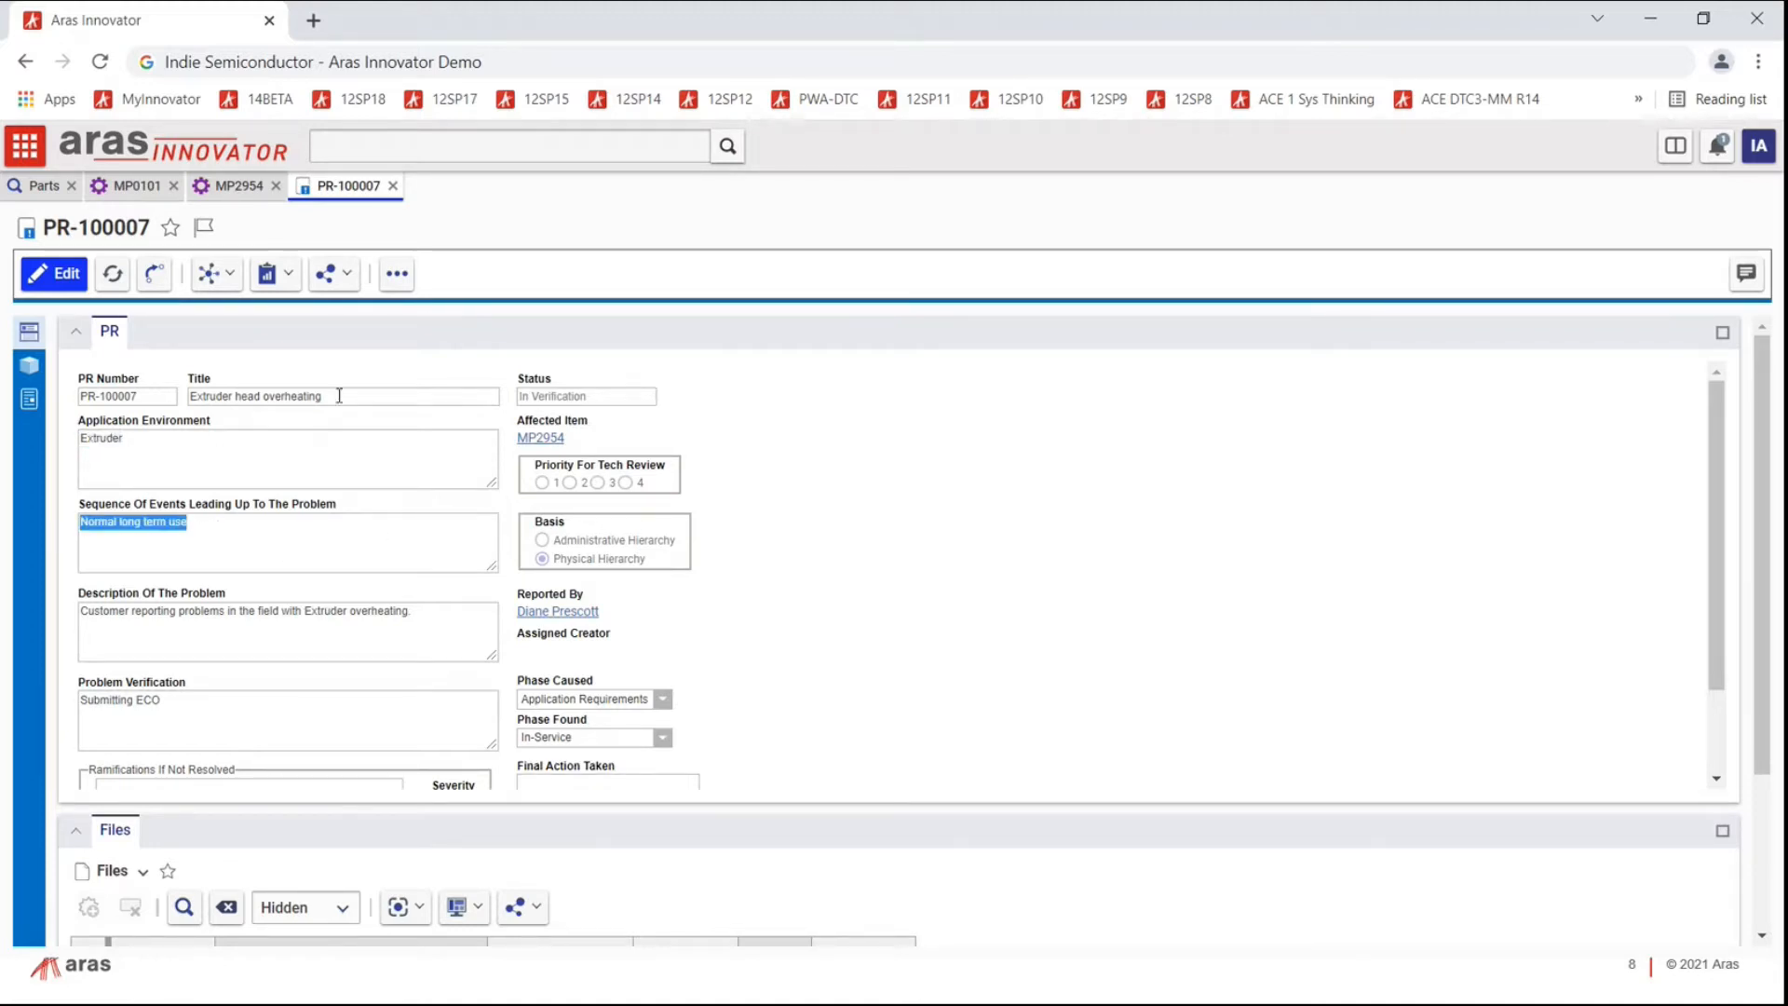
pyautogui.moveTo(328, 396); pyautogui.dragTo(182, 415)
pyautogui.click(421, 609)
pyautogui.moveTo(421, 608); pyautogui.dragTo(58, 616)
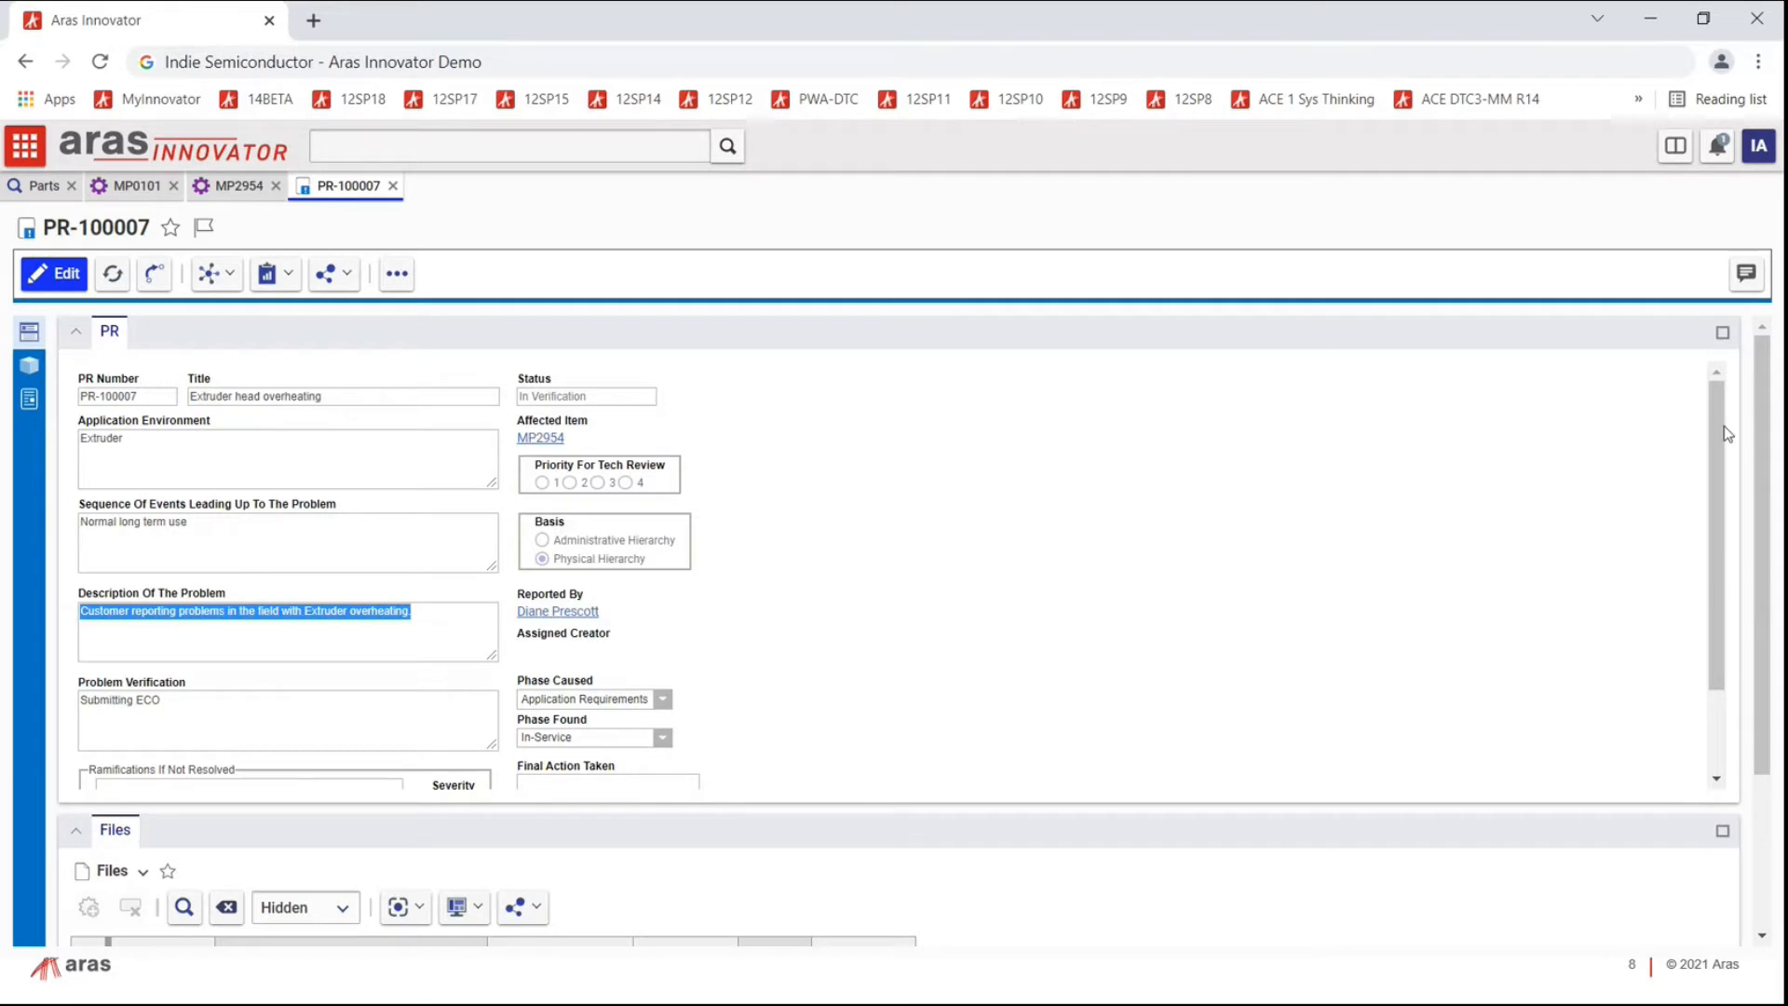
pyautogui.moveTo(1714, 428); pyautogui.dragTo(1719, 447)
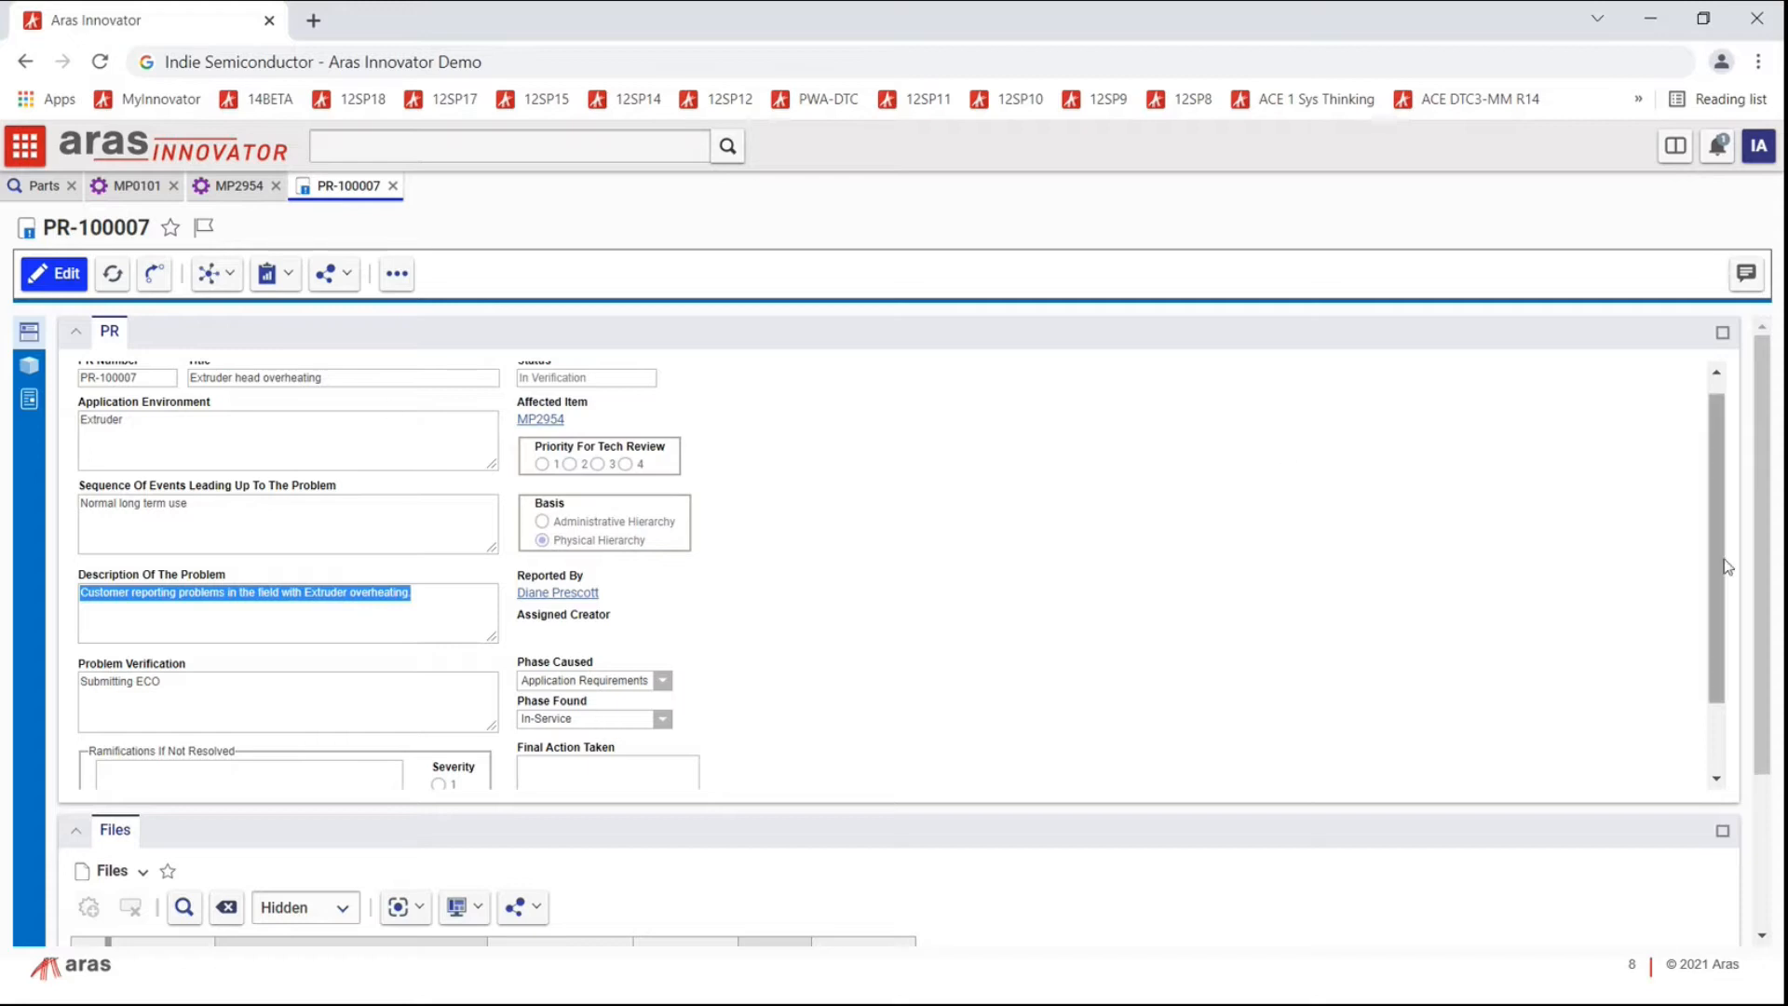
pyautogui.scroll(-1, 1755, 577)
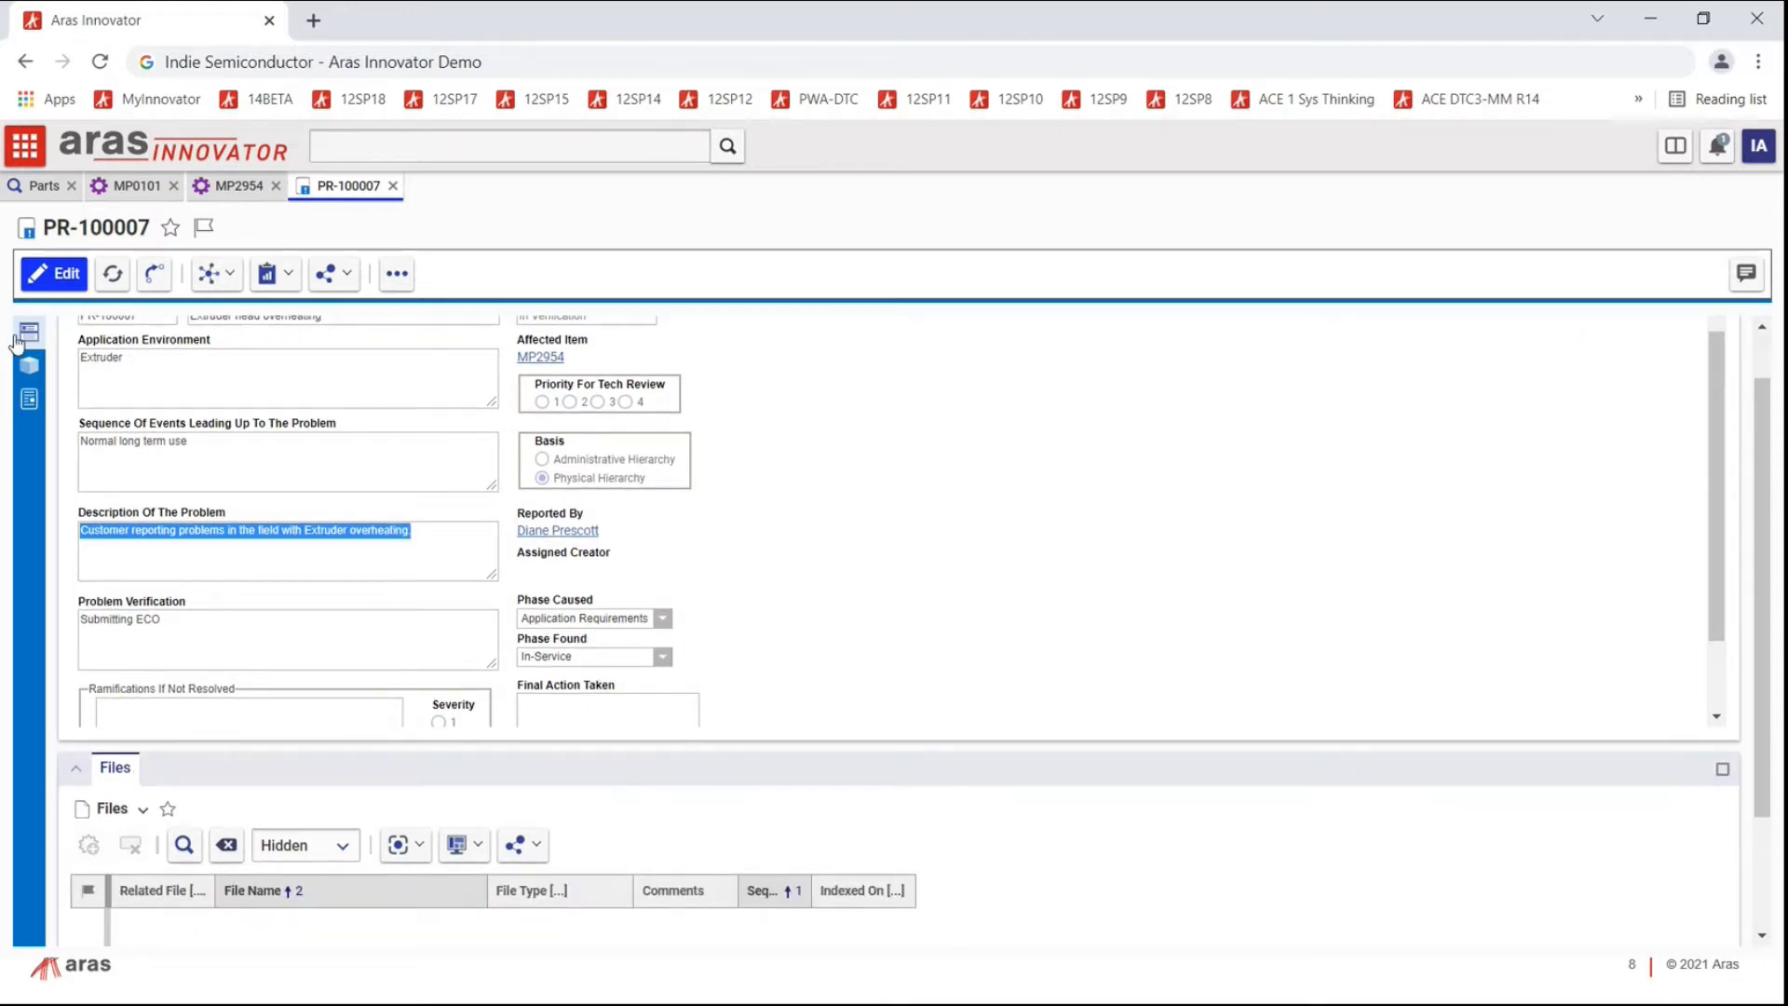
# Step: Load the MP2954 3D model in the 3D Viewer, then return to the form
pyautogui.click(29, 365)
pyautogui.click(86, 375)
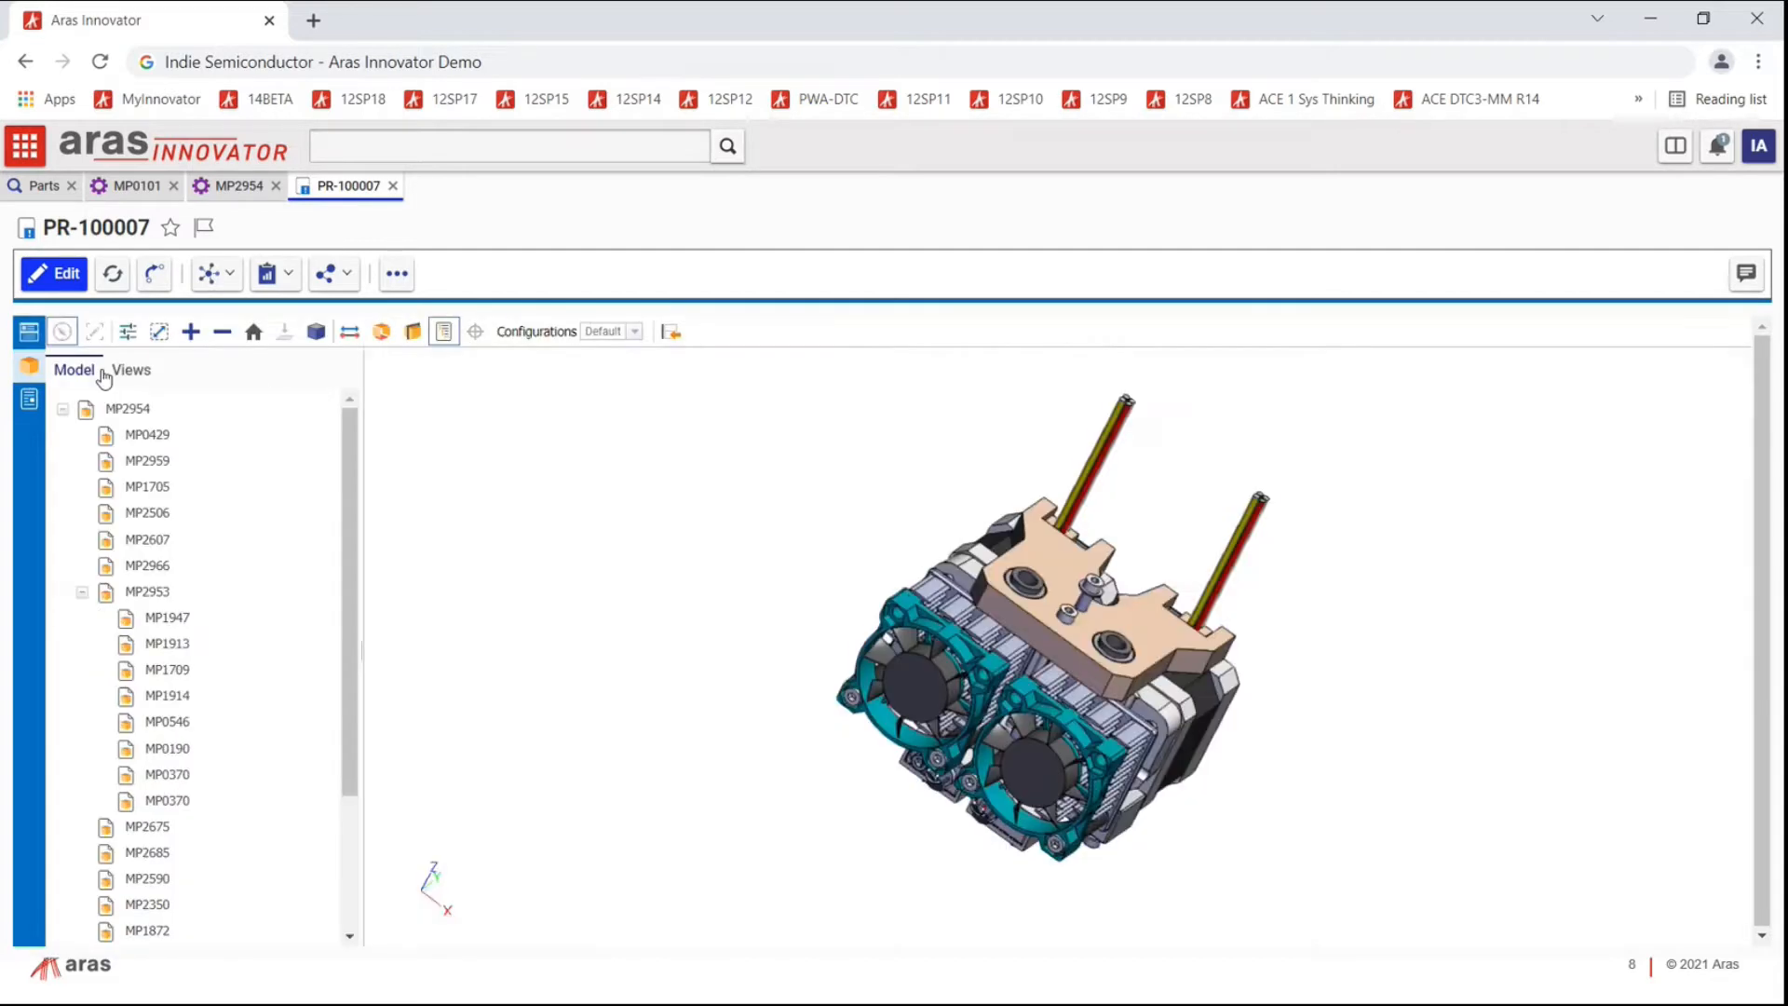
pyautogui.click(28, 333)
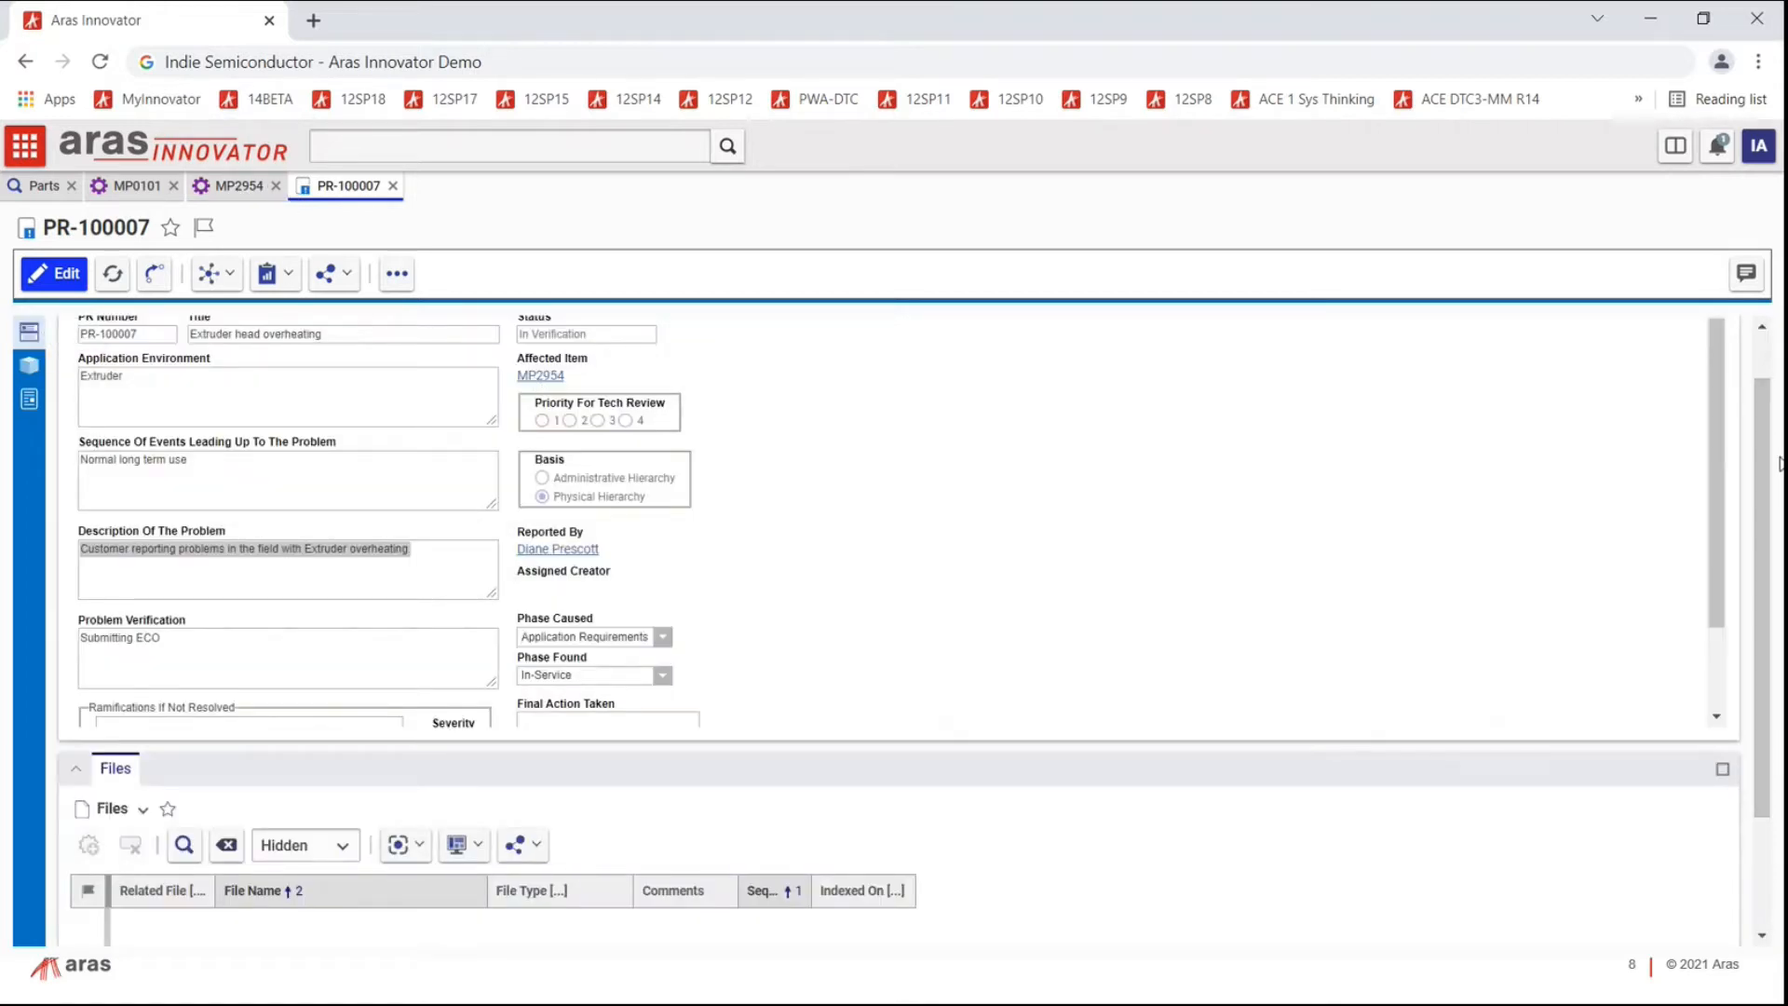
# Step: Show the Where Used view for PR-100007, revealing CAP001
pyautogui.scroll(1, 1760, 448)
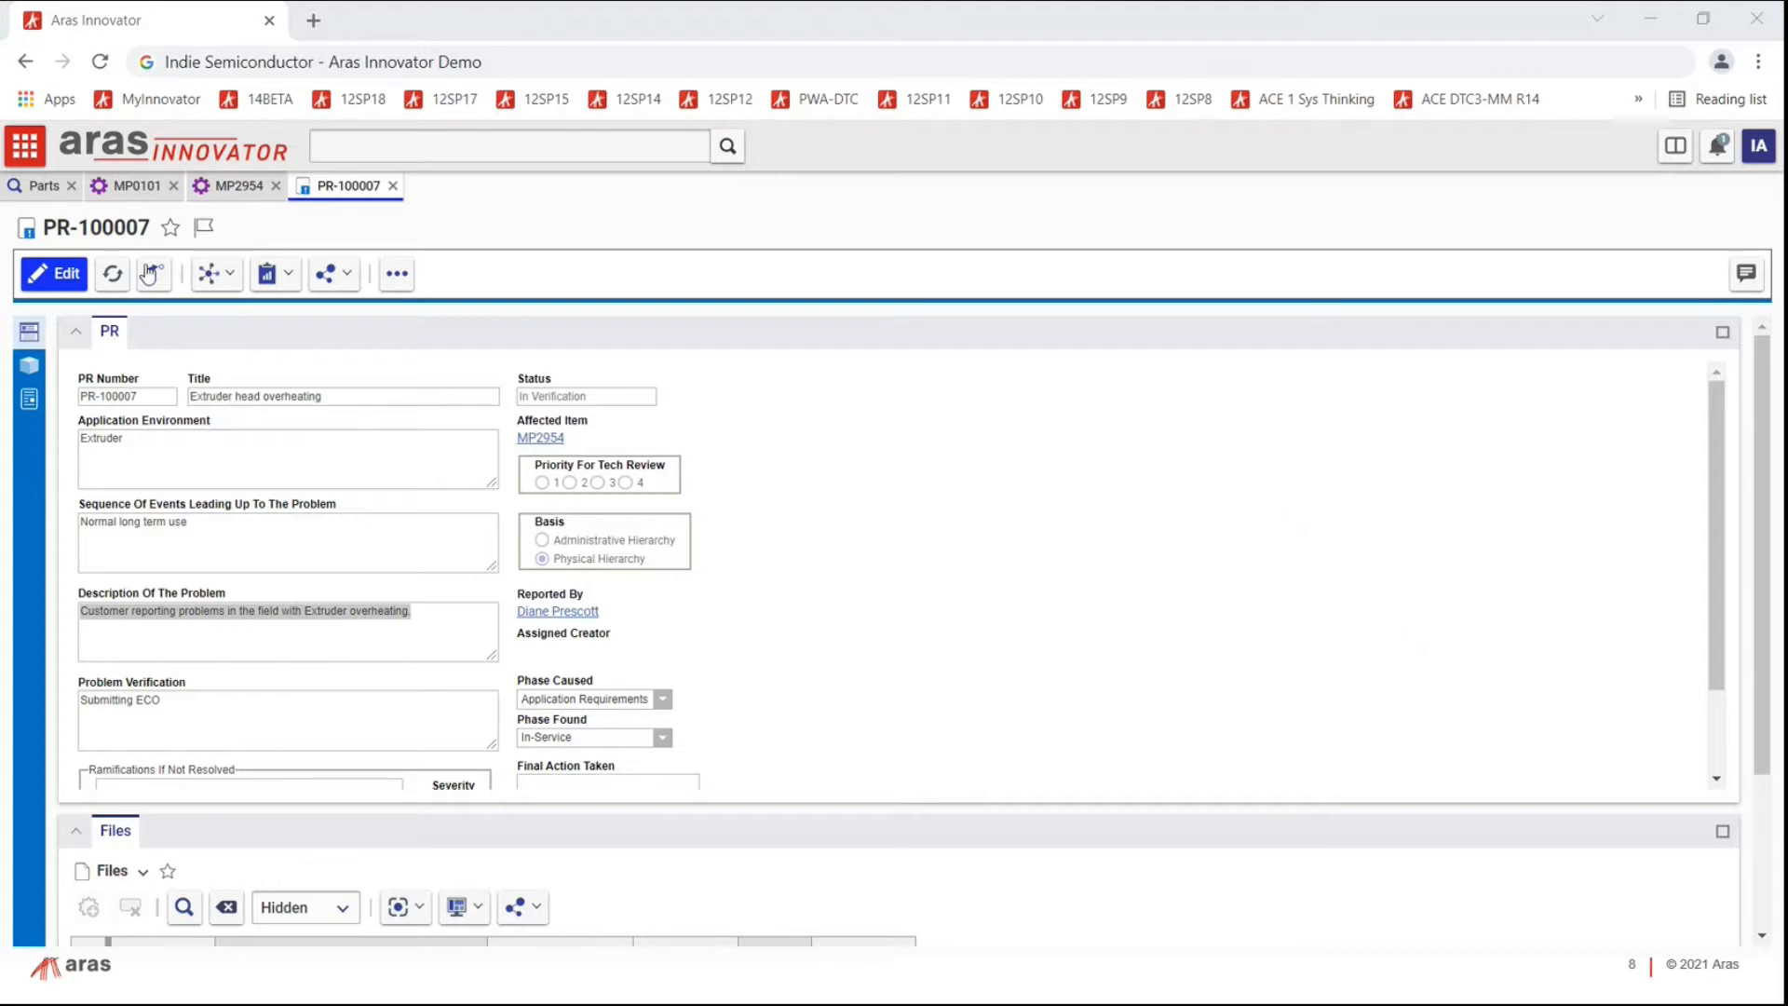
pyautogui.click(222, 276)
pyautogui.click(258, 371)
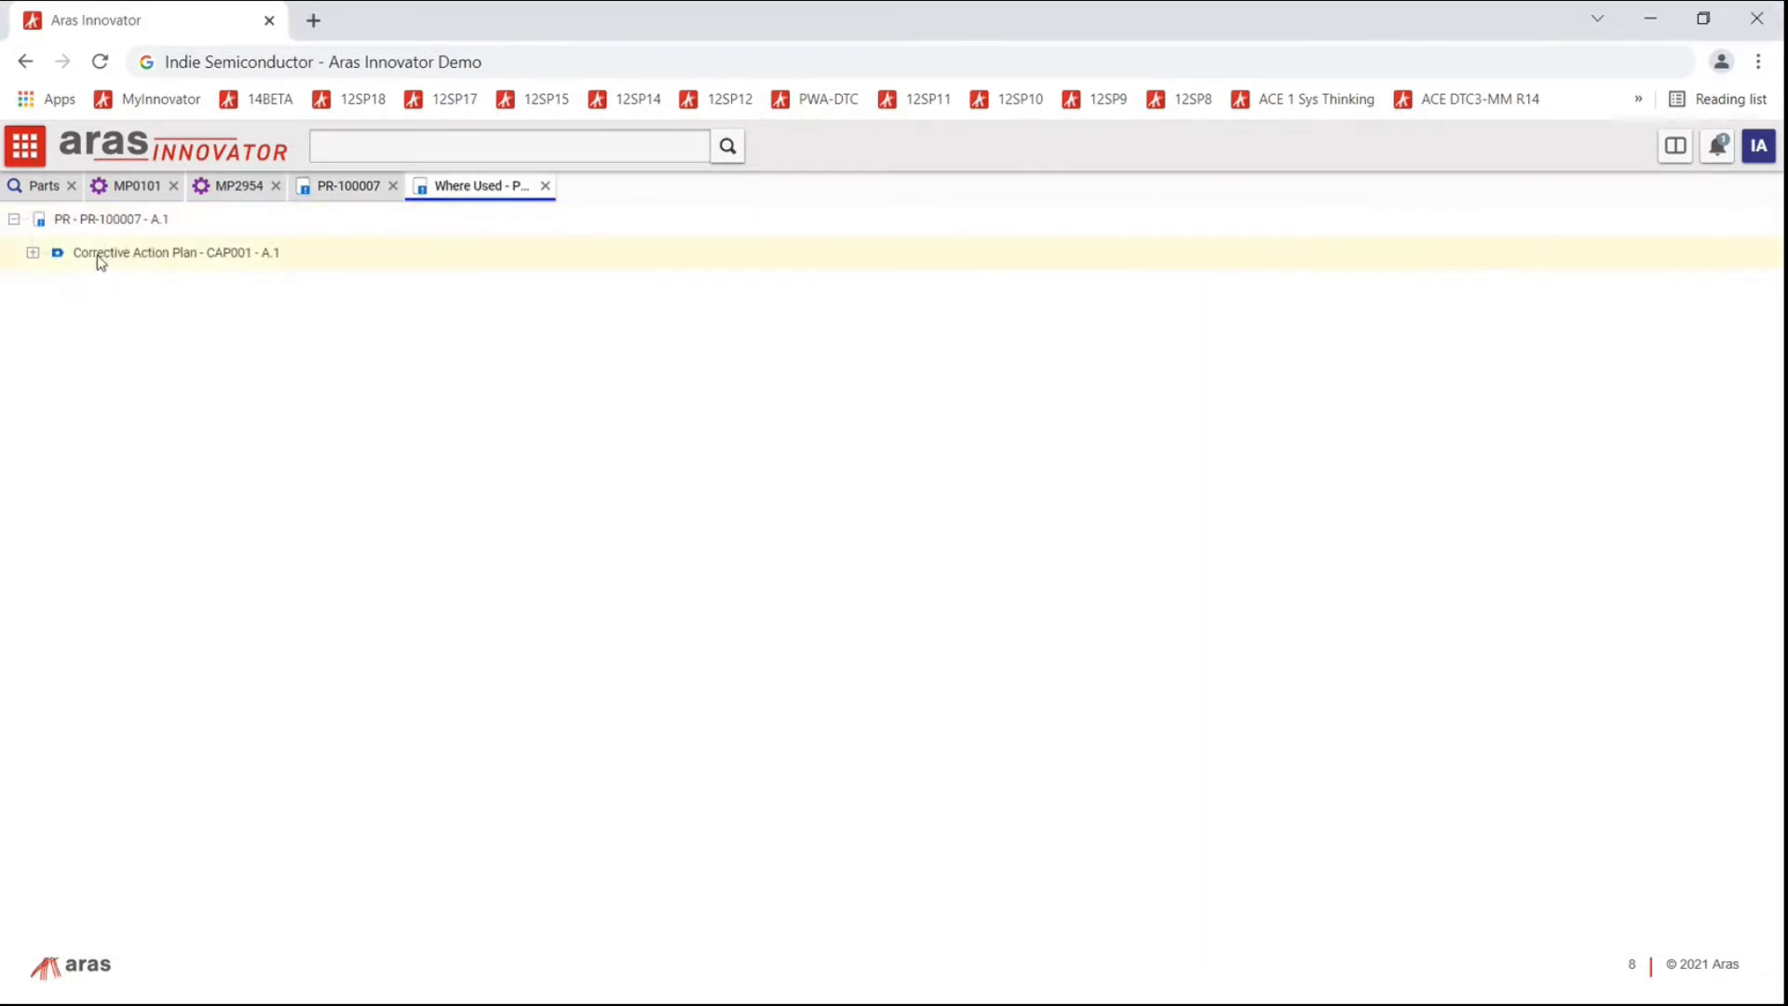
# Step: Open the Corrective Action Plan CAP001 row from the Where Used tree
pyautogui.doubleClick(164, 255)
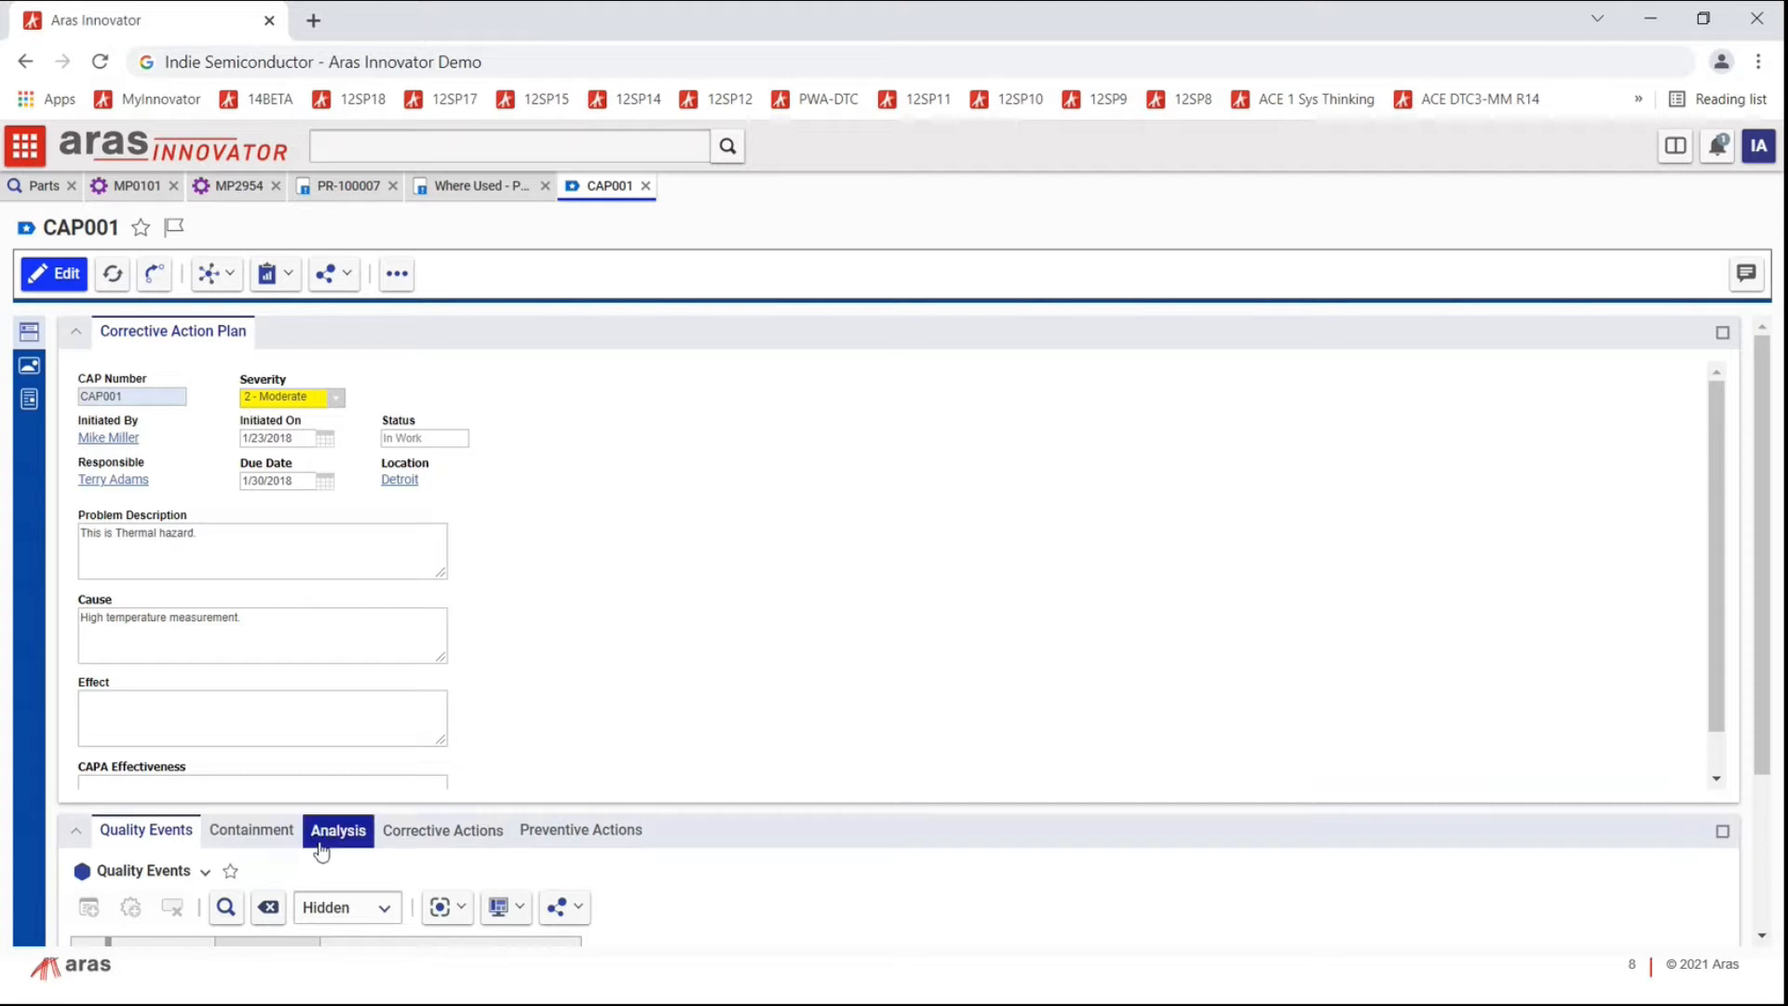
# Step: Put CAP001 in edit mode, cancel adding a quality event, and select NCR0031
pyautogui.scroll(-1, 769, 576)
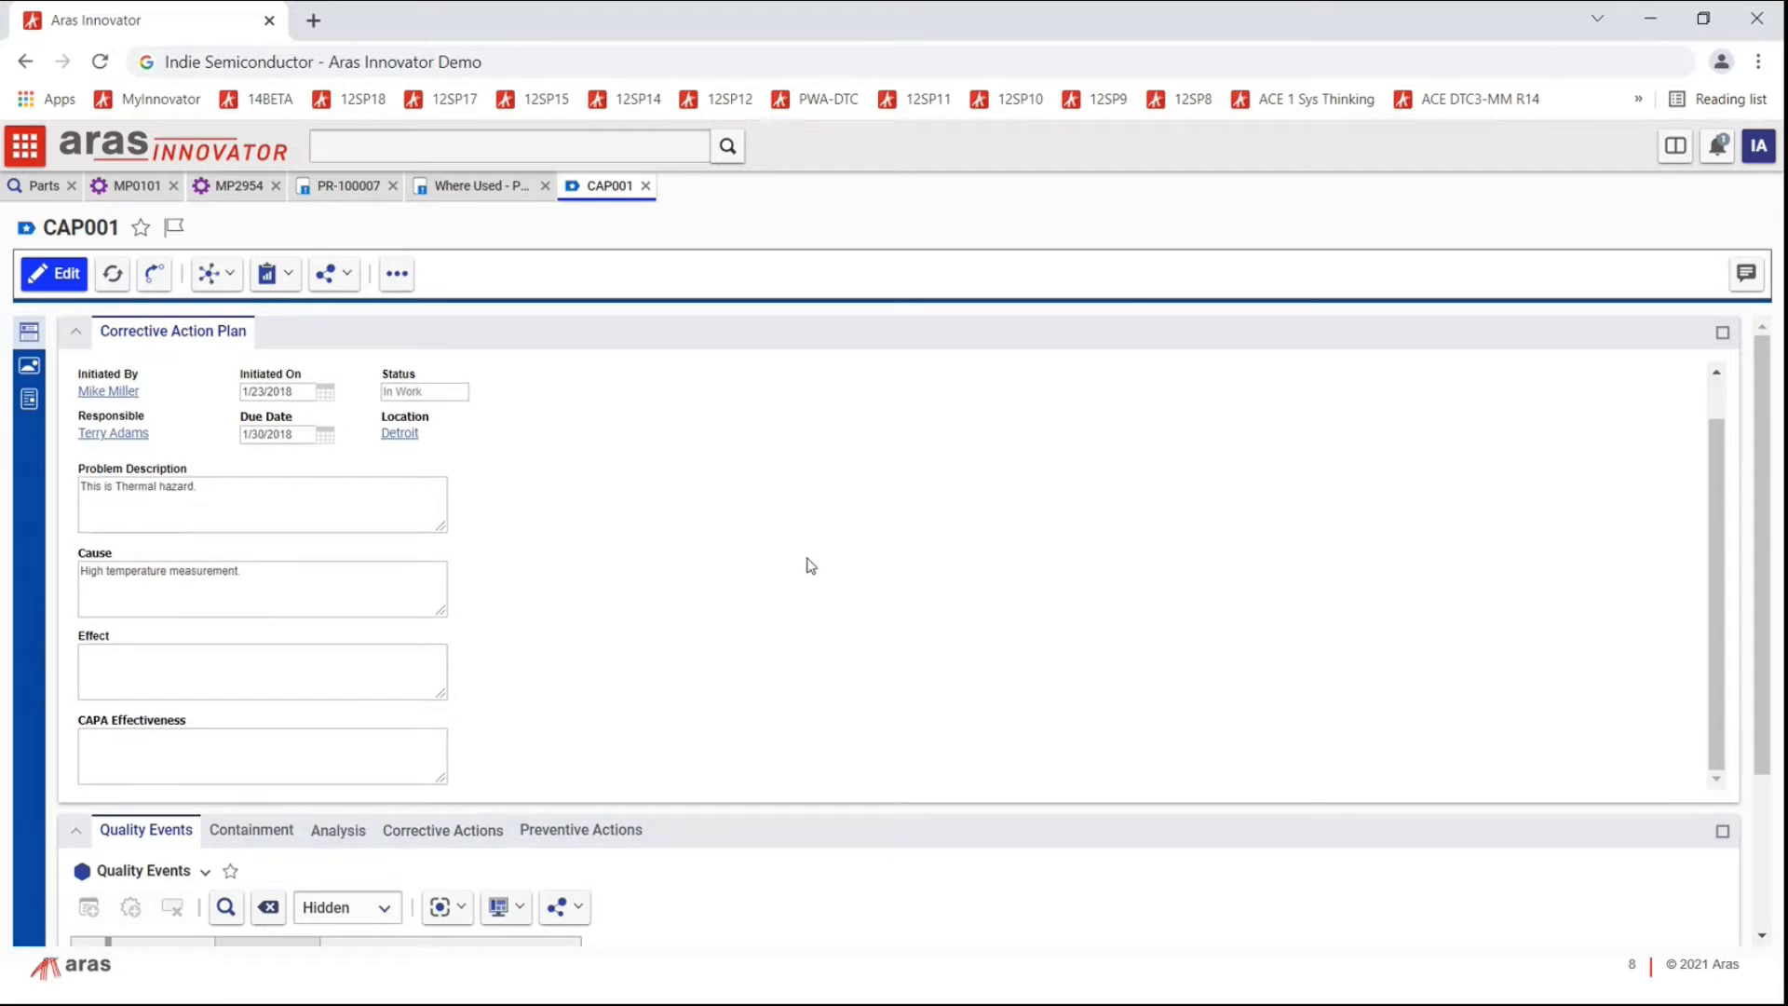
pyautogui.scroll(-4, 810, 564)
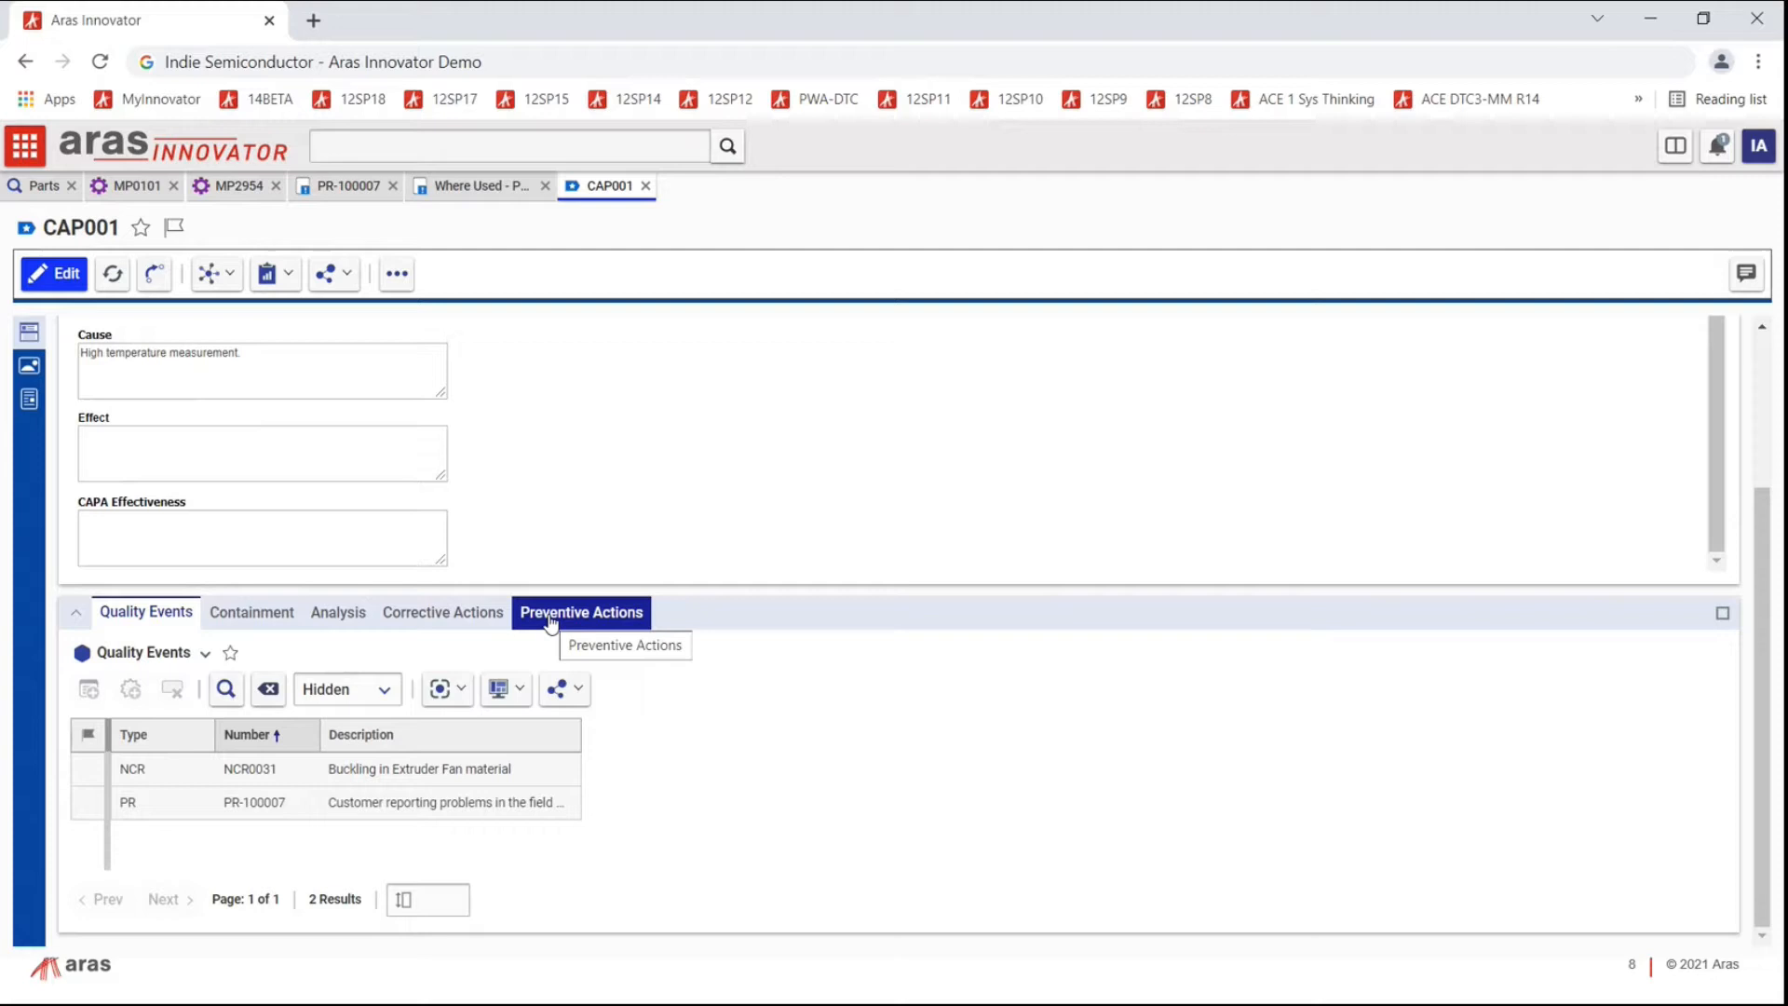
pyautogui.click(44, 294)
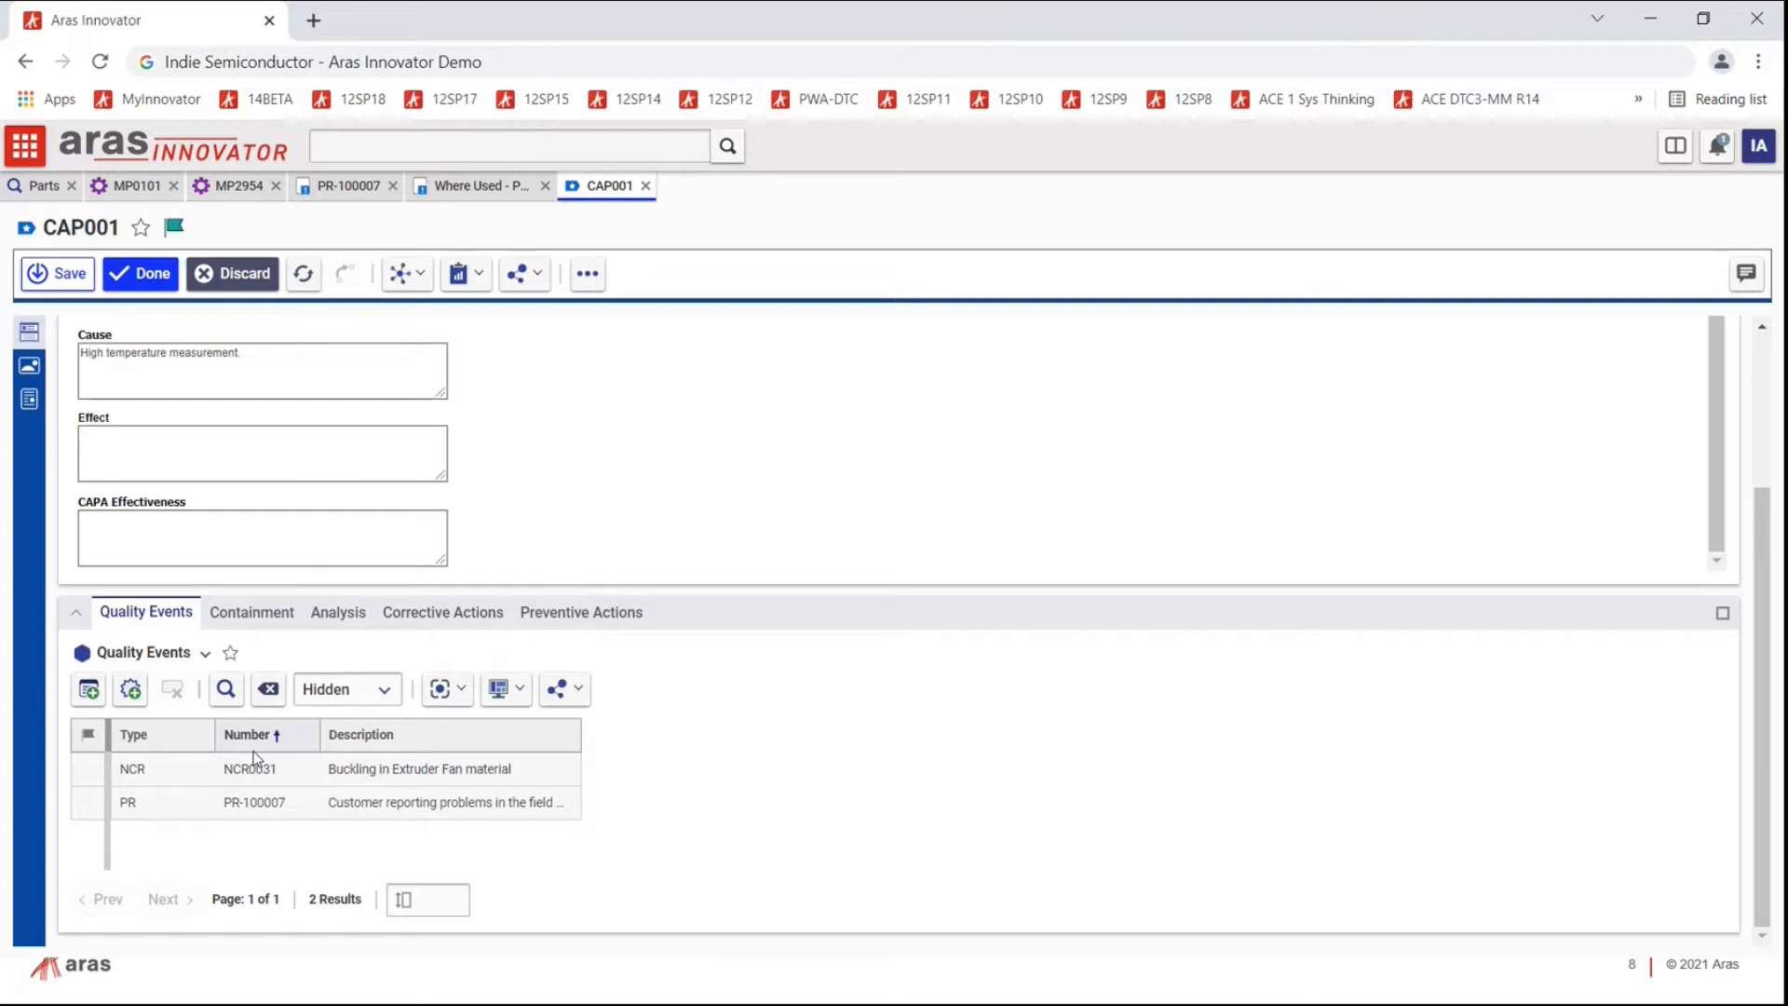
pyautogui.click(300, 812)
pyautogui.click(130, 690)
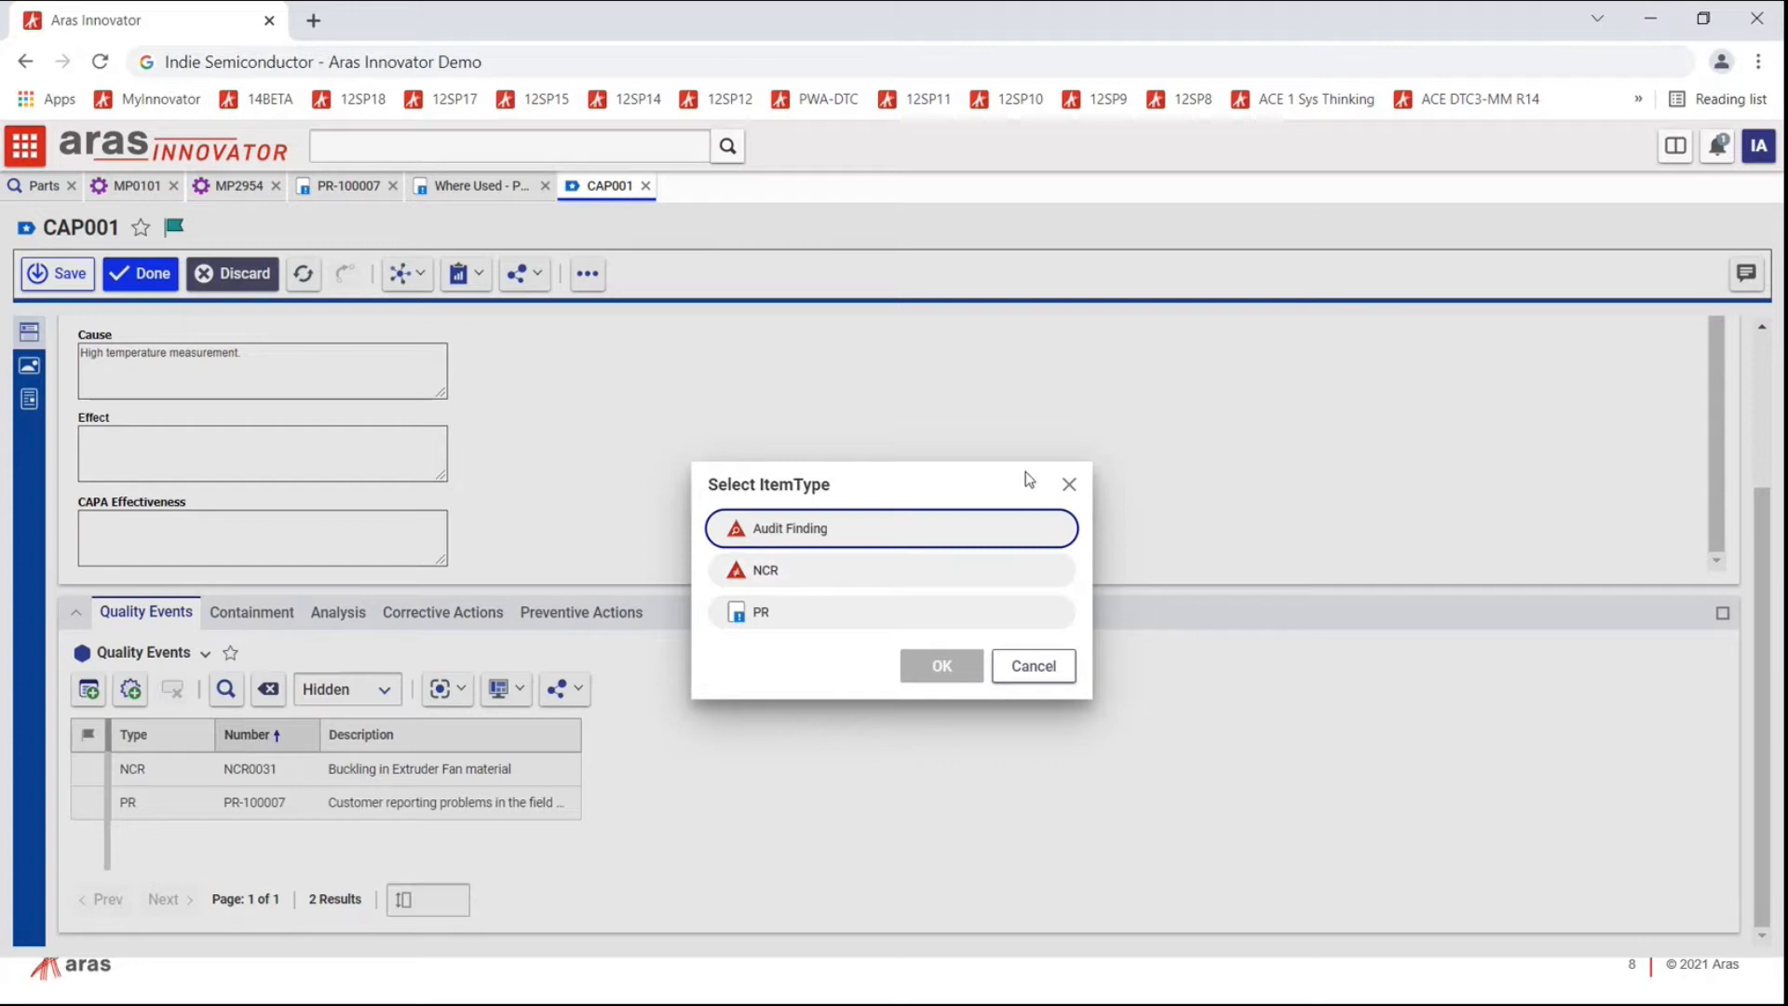
pyautogui.click(1069, 485)
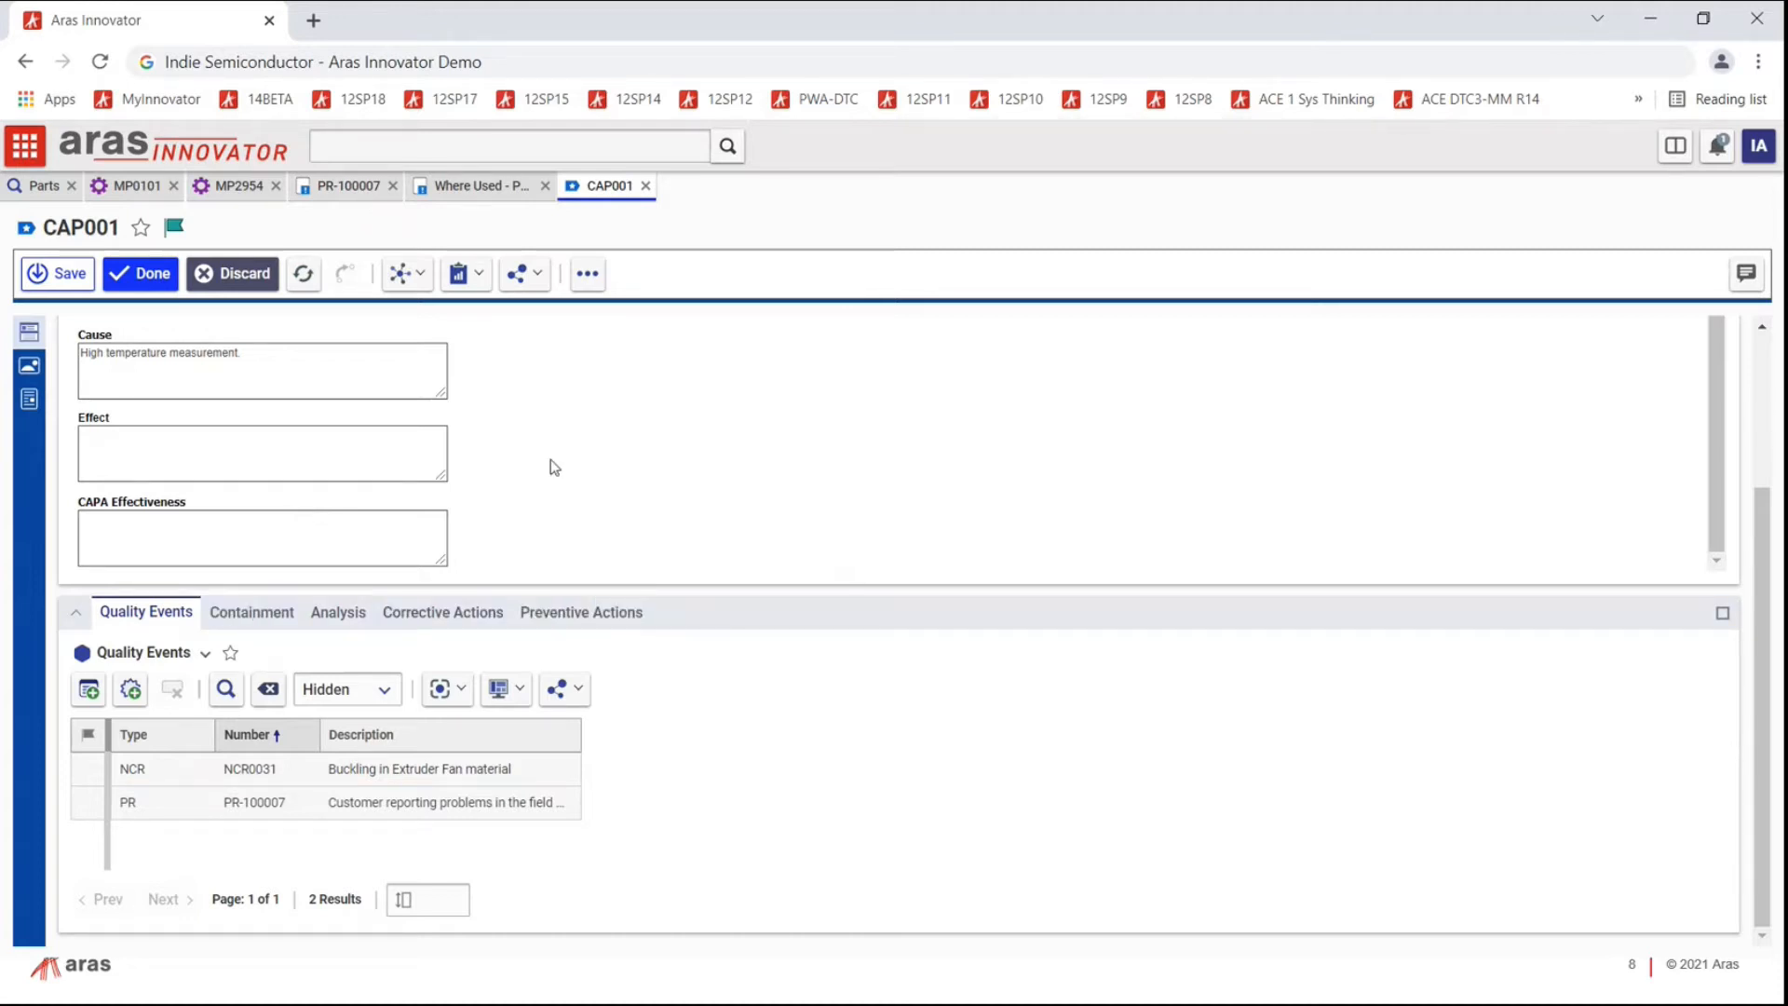
pyautogui.click(145, 779)
# Step: Open NCR0031 in its own tab and show its life cycle diagram
pyautogui.rightClick(145, 779)
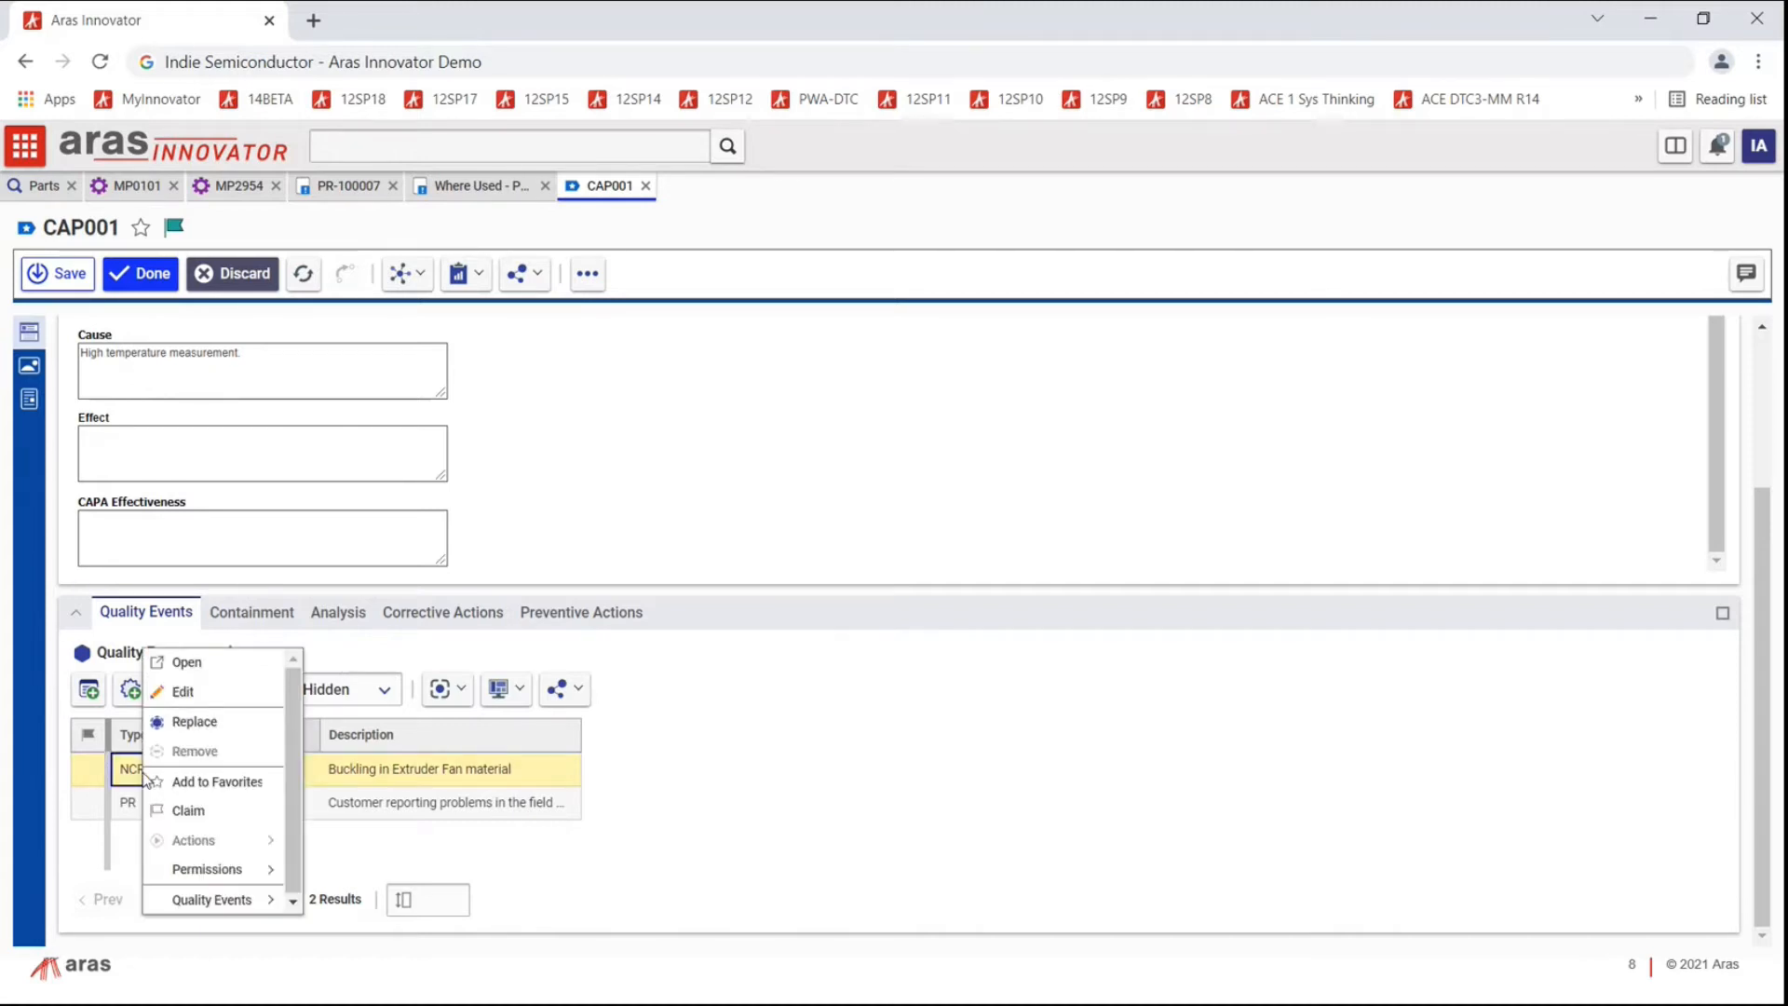
pyautogui.click(221, 663)
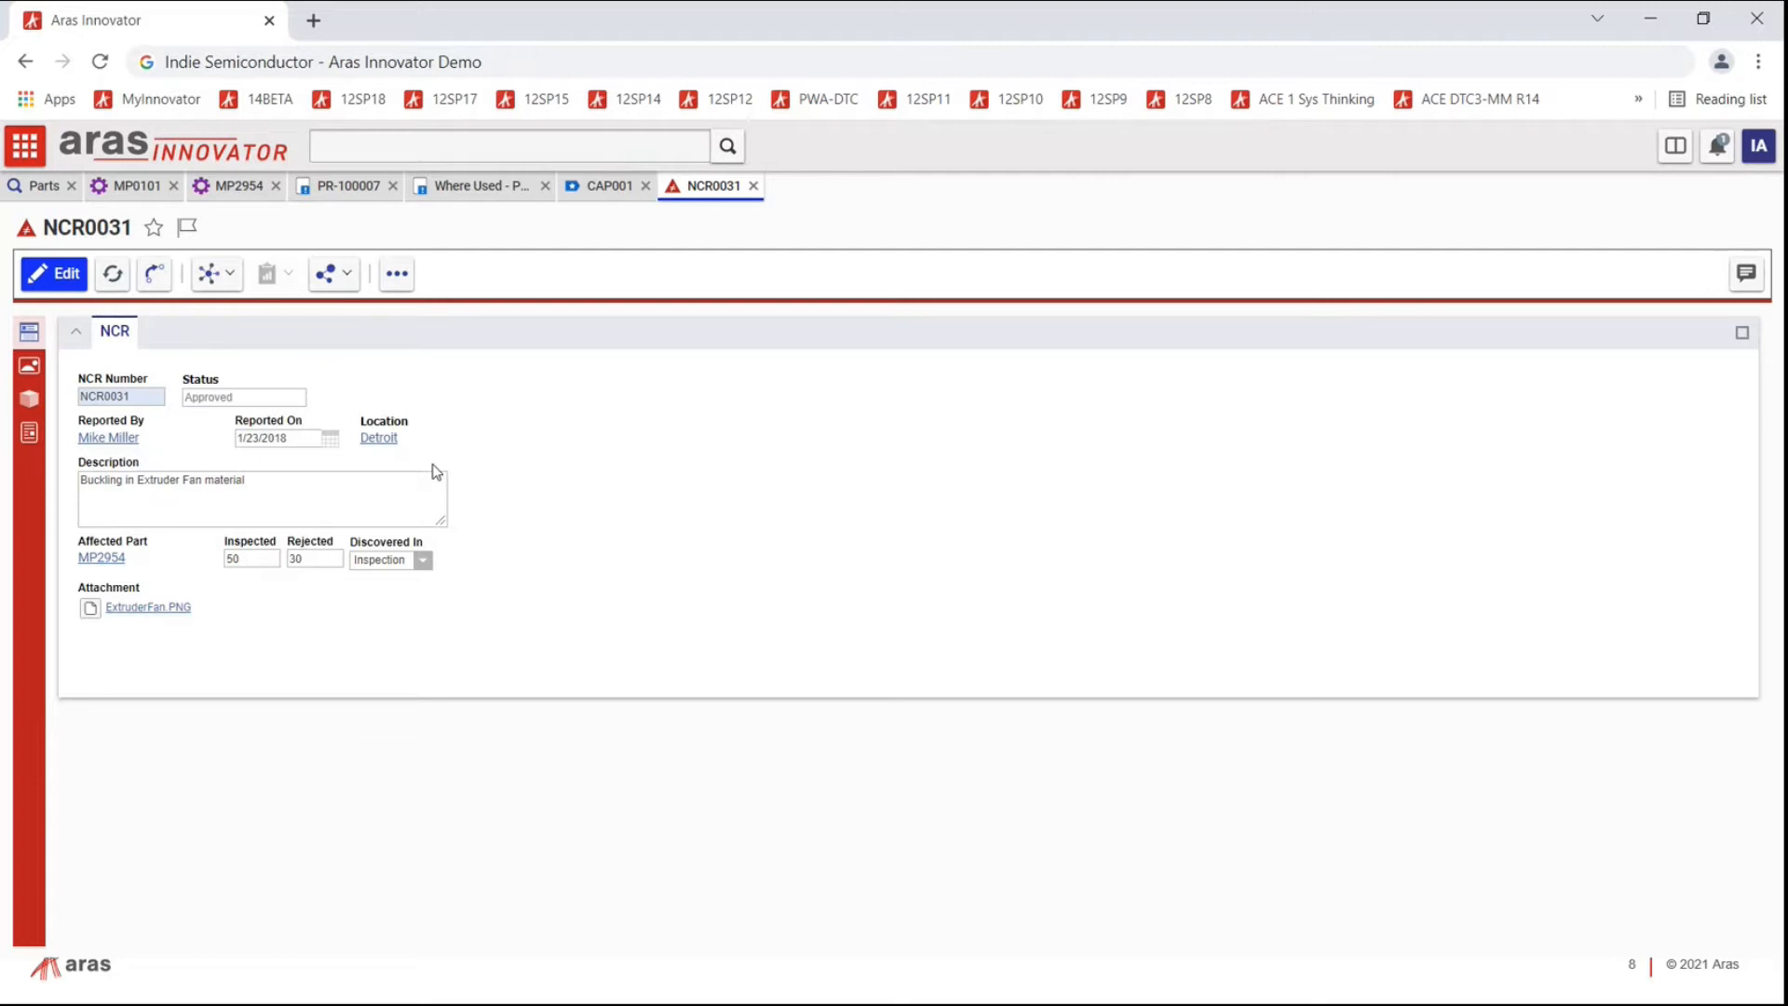
pyautogui.click(224, 273)
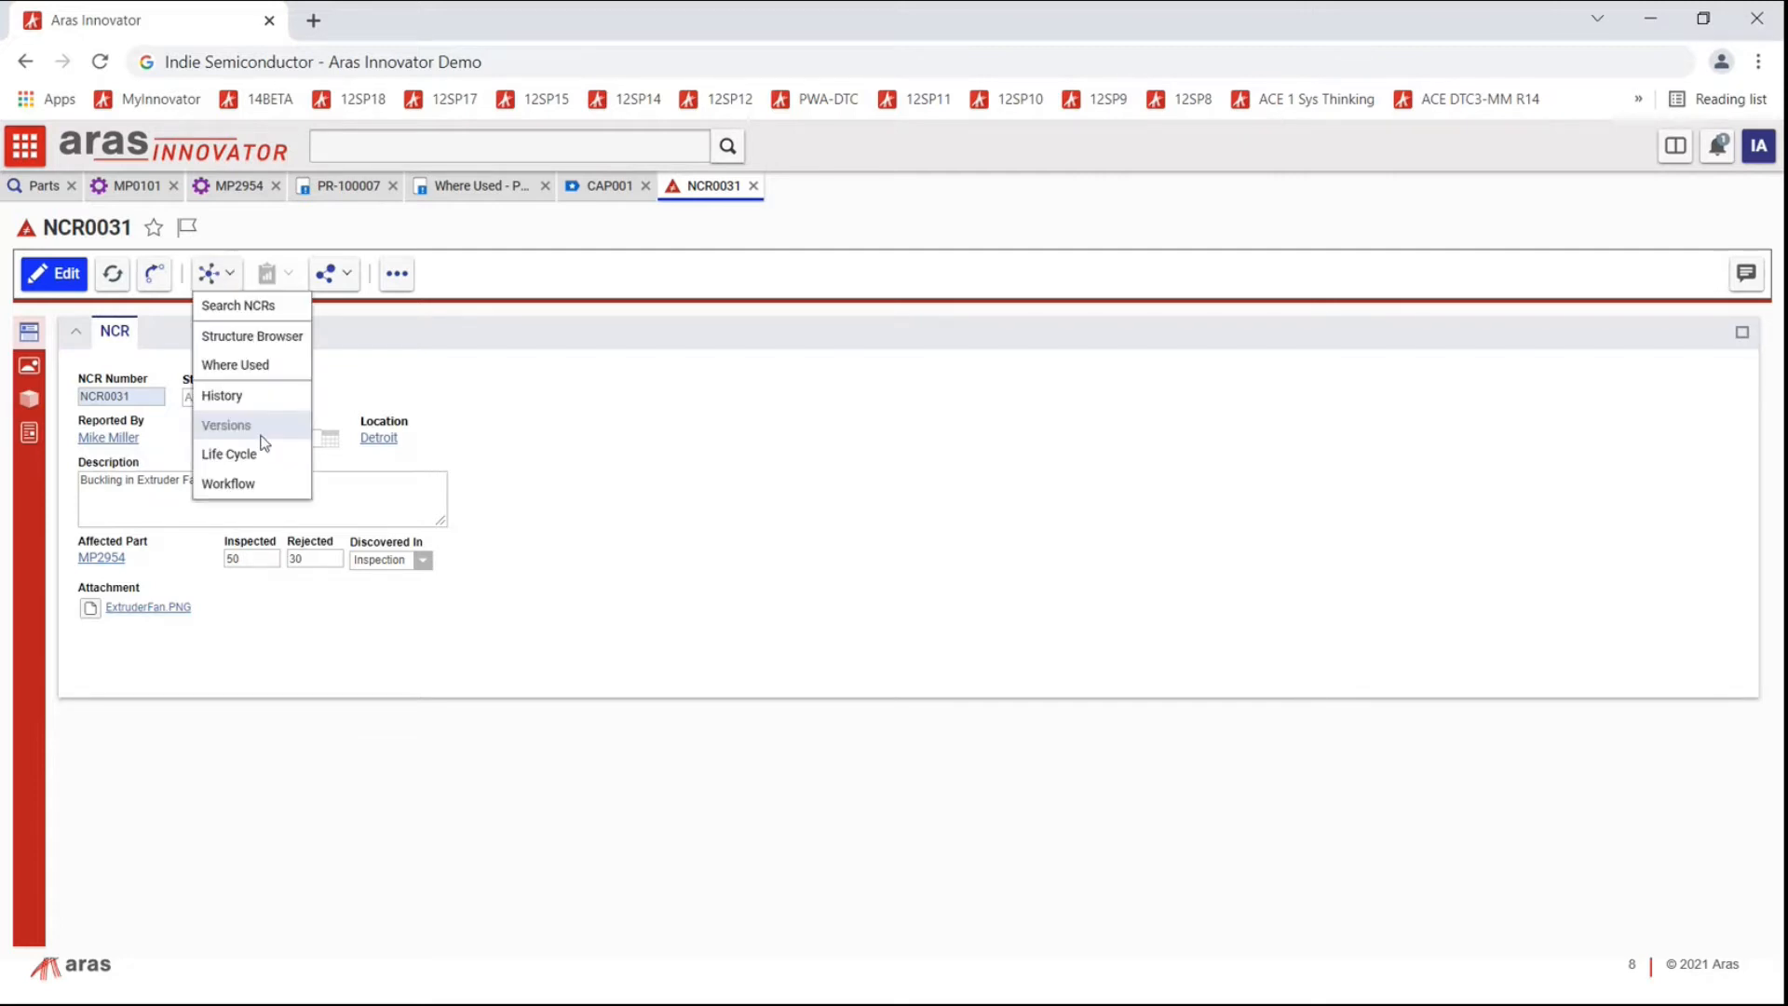
pyautogui.click(253, 454)
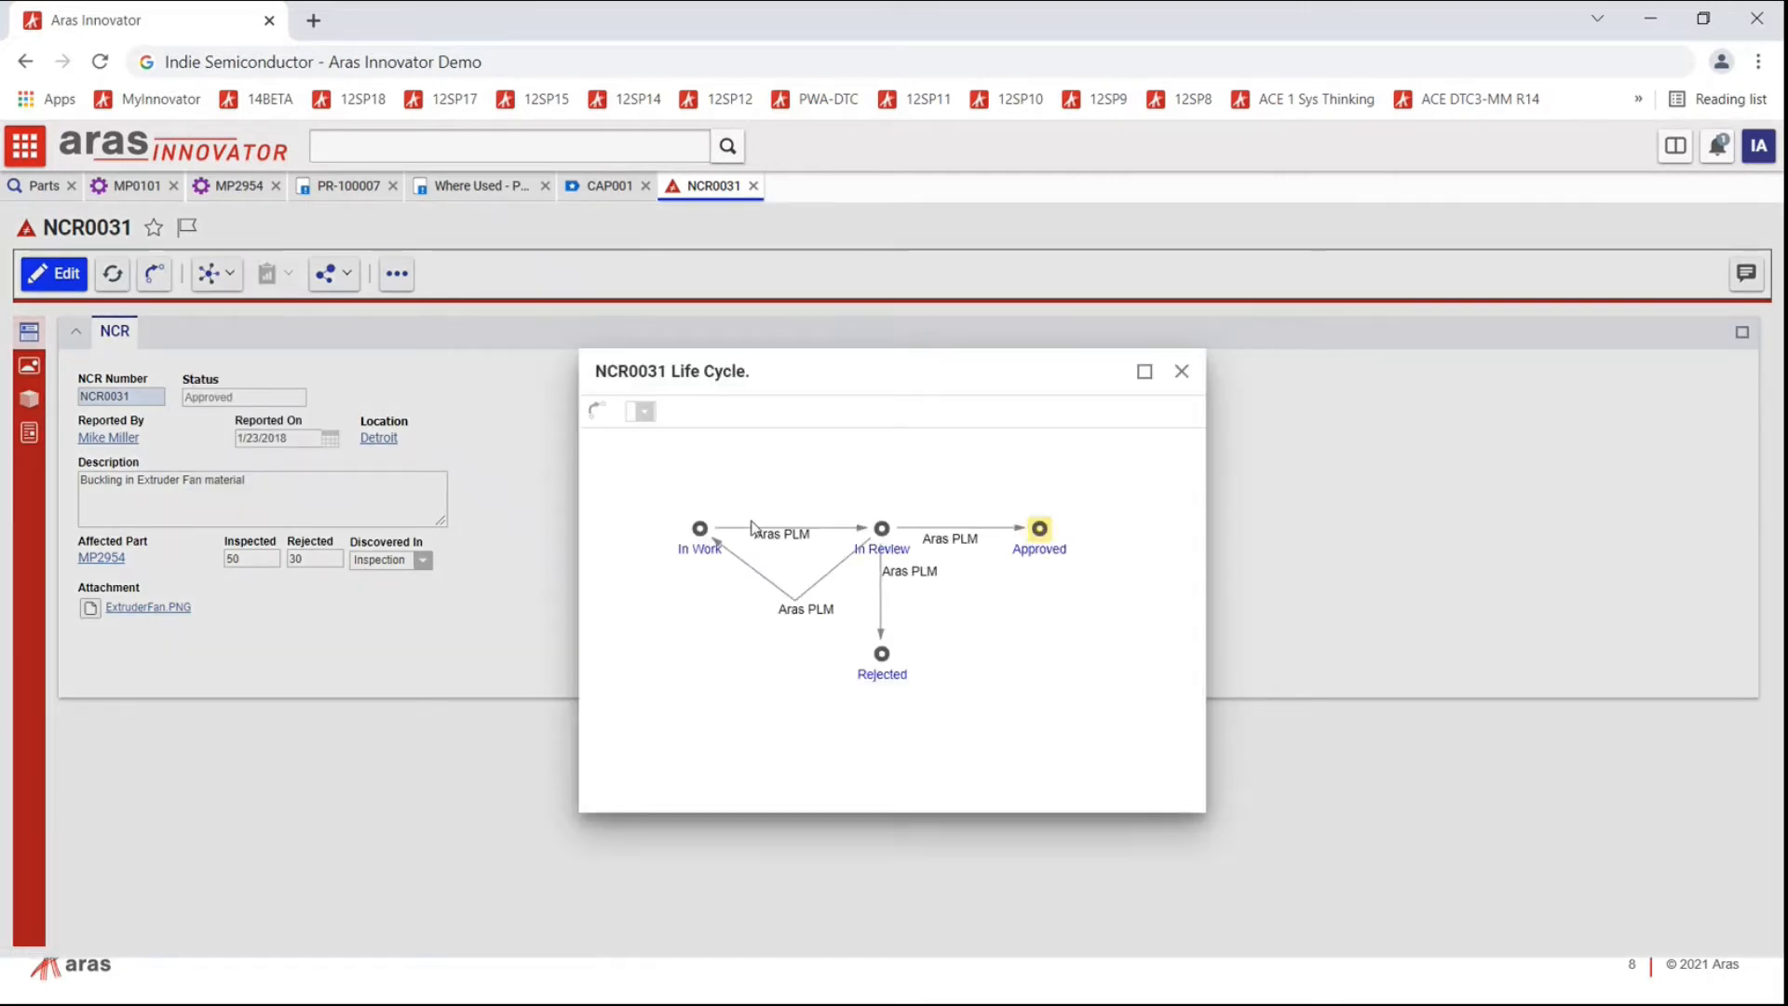
# Step: View NCR0031's workflow process, then bring up the main Contents navigation
pyautogui.click(1179, 377)
pyautogui.click(223, 274)
pyautogui.click(275, 484)
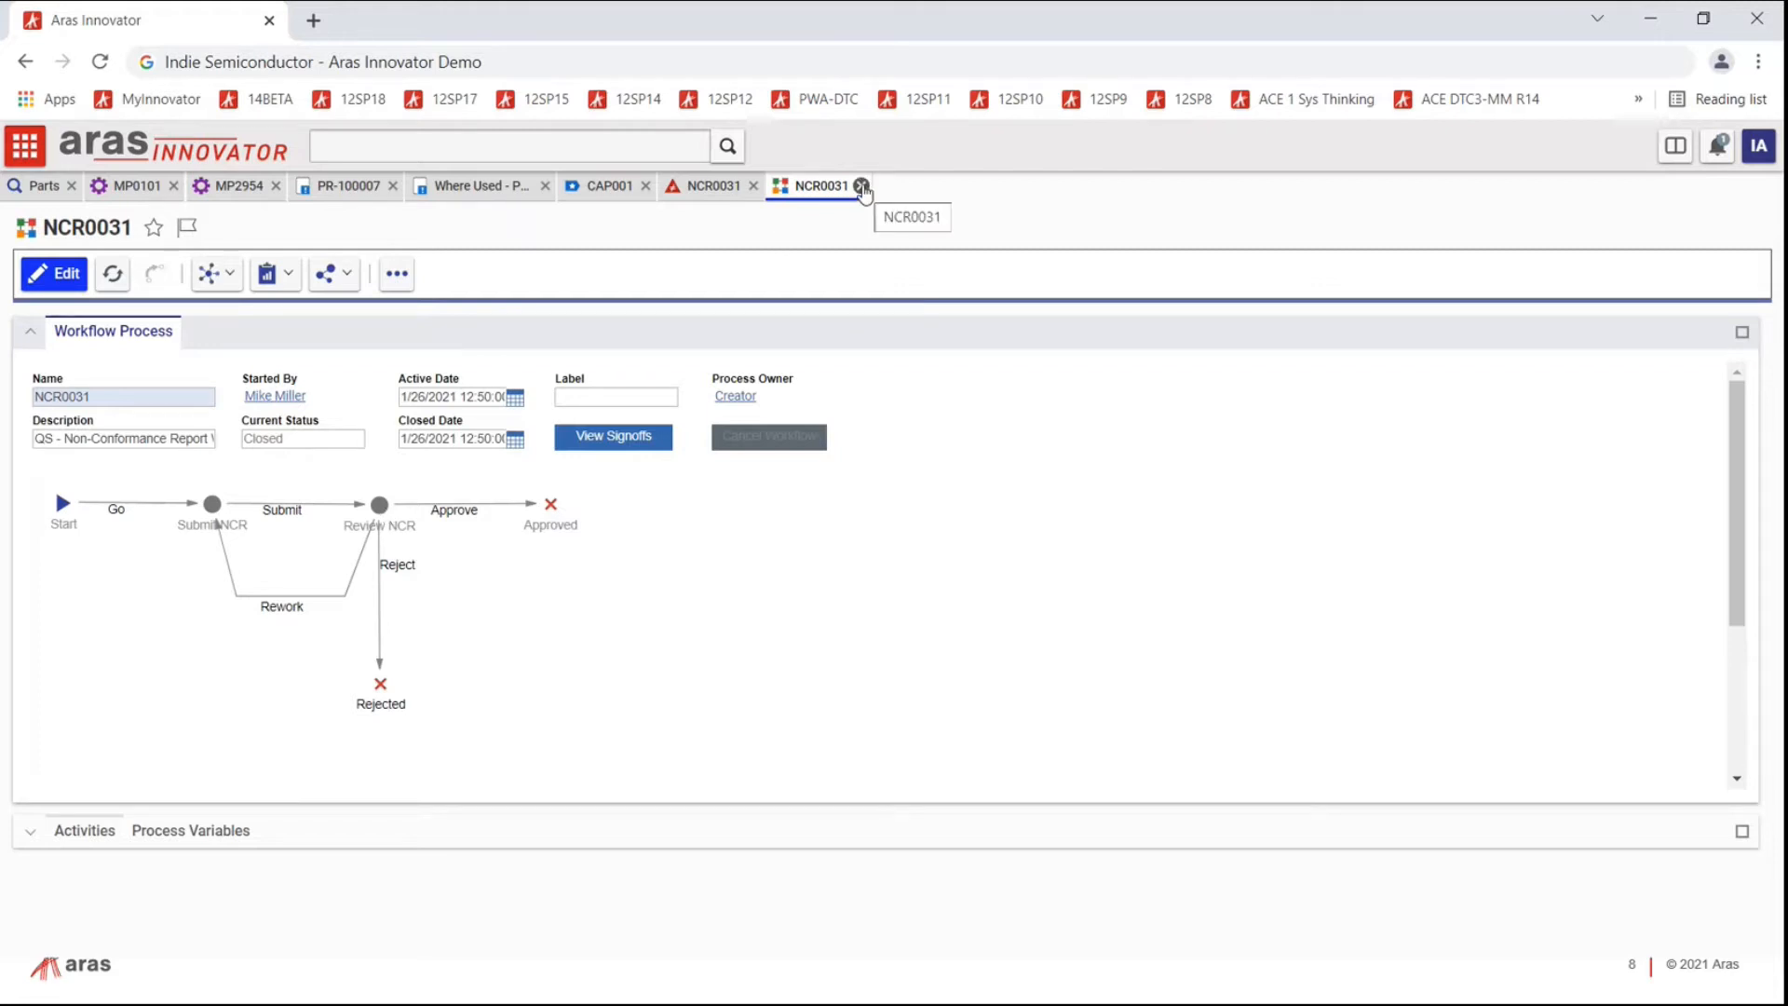
pyautogui.click(861, 186)
pyautogui.click(26, 145)
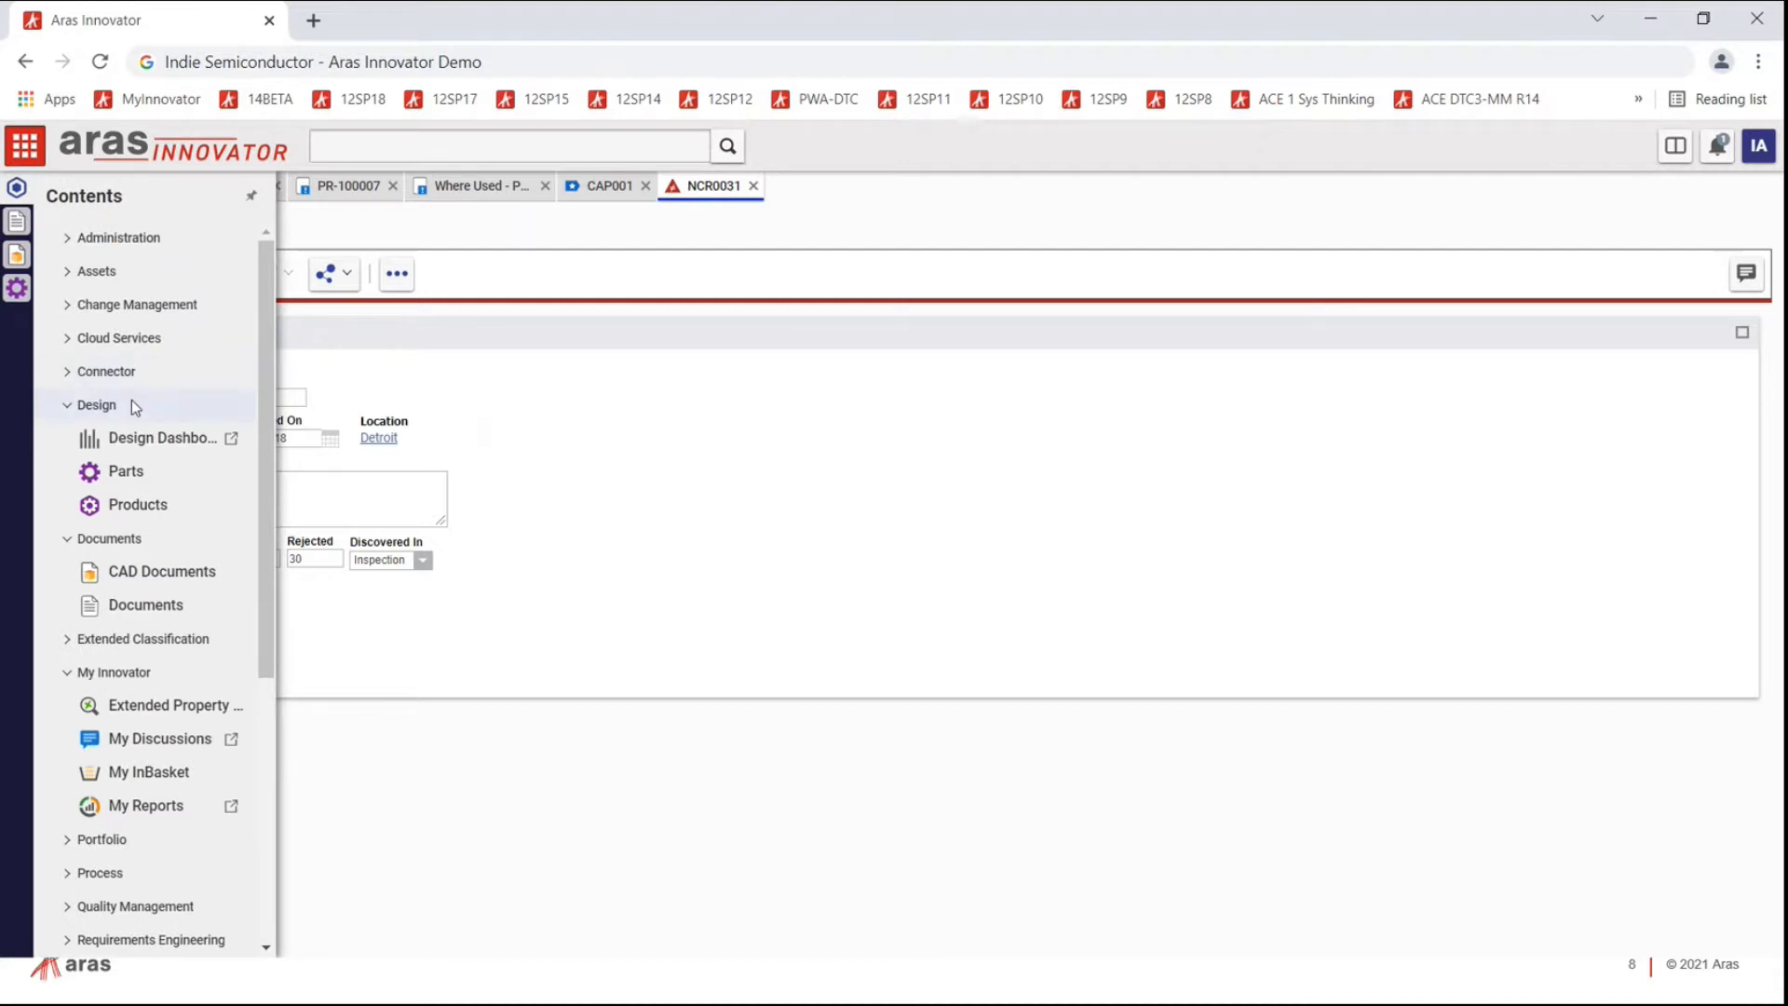
pyautogui.click(153, 777)
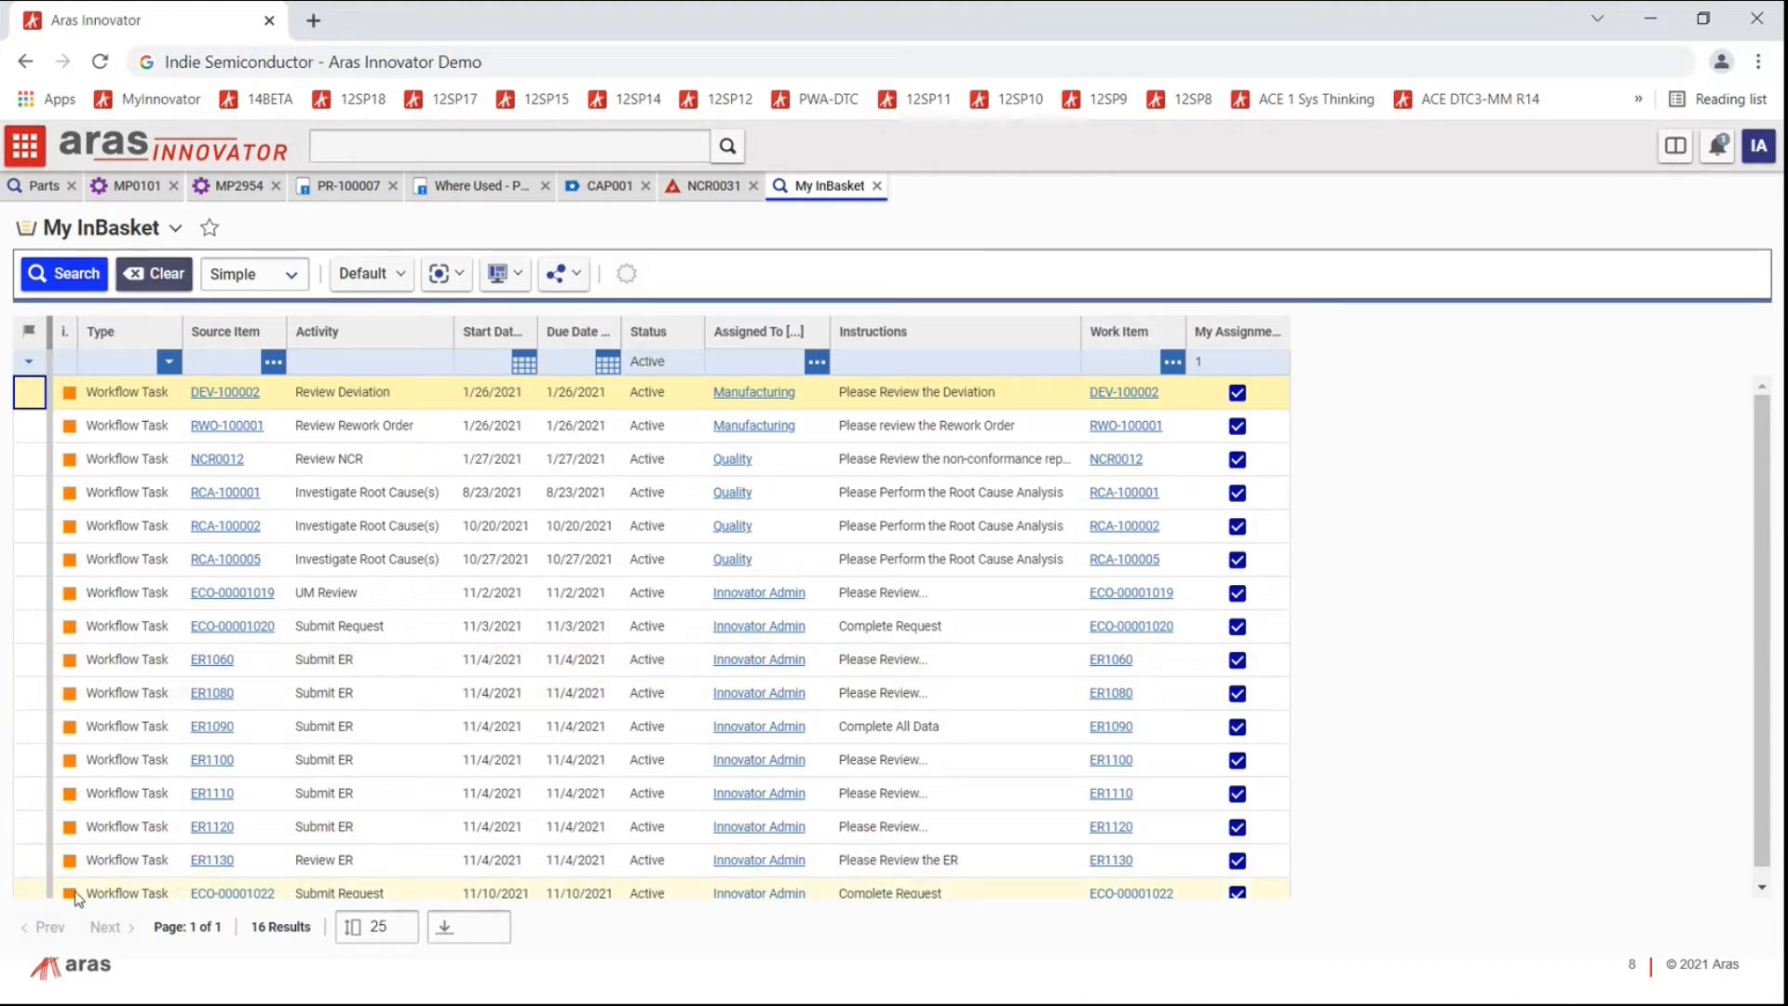
pyautogui.doubleClick(31, 894)
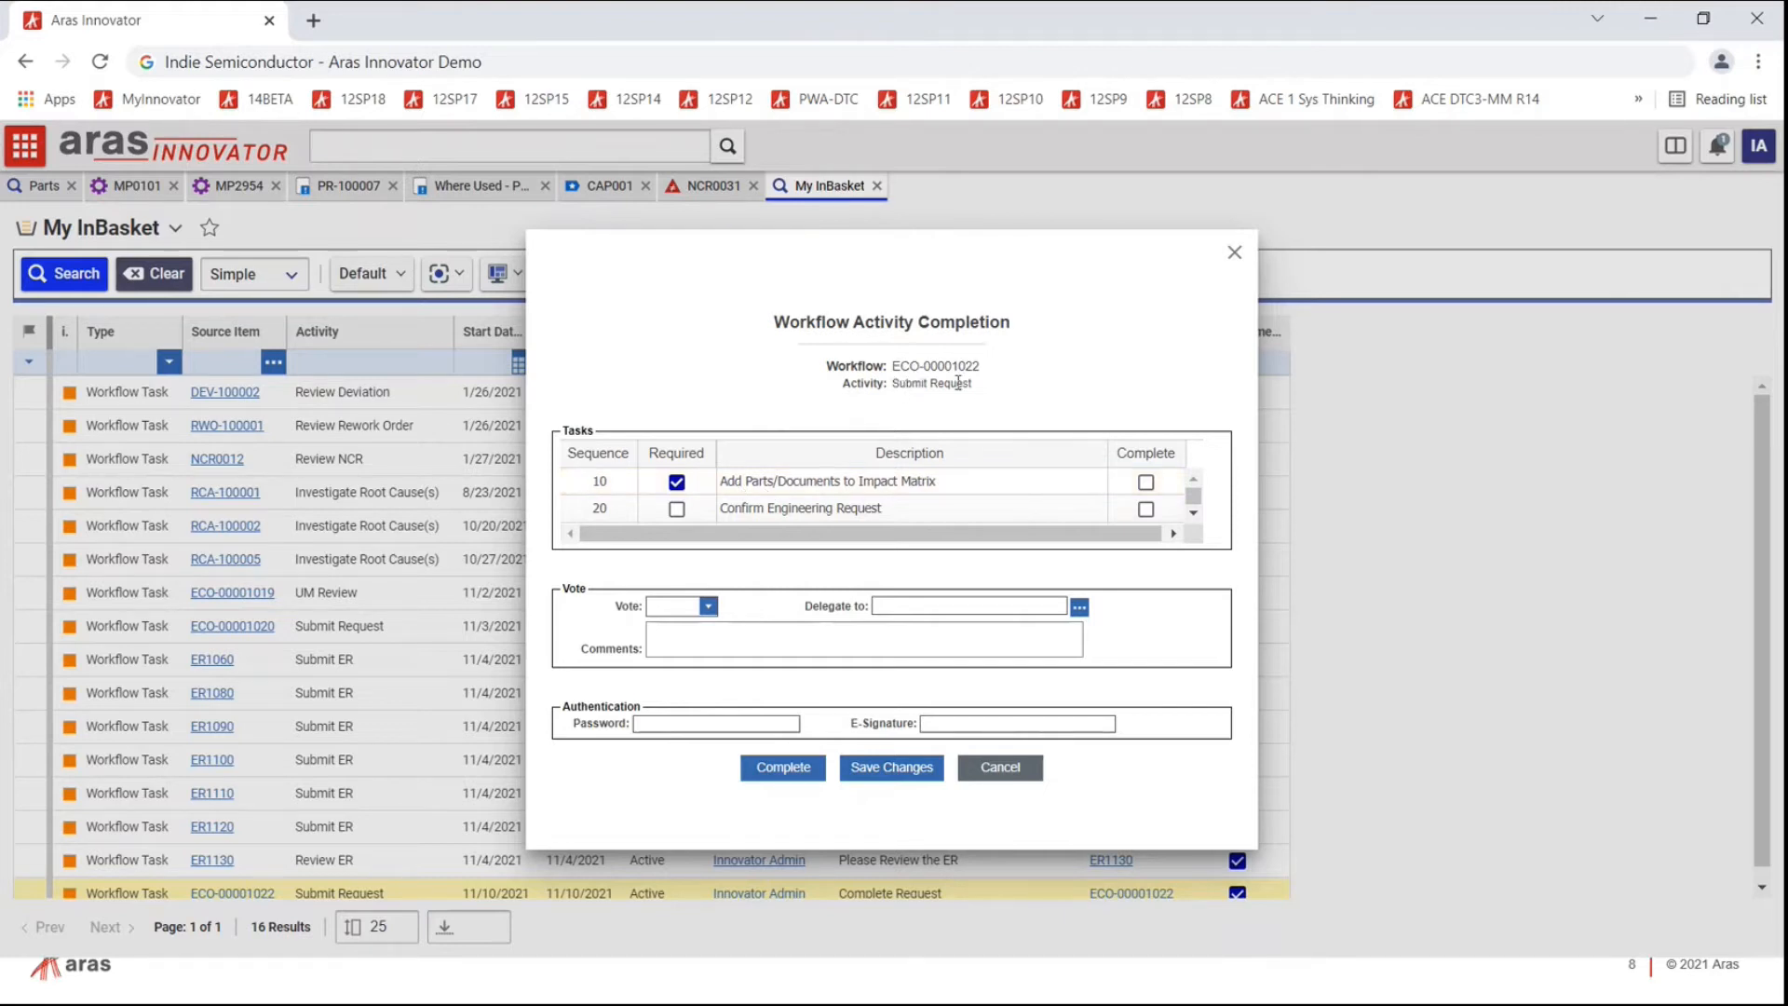
pyautogui.click(1145, 482)
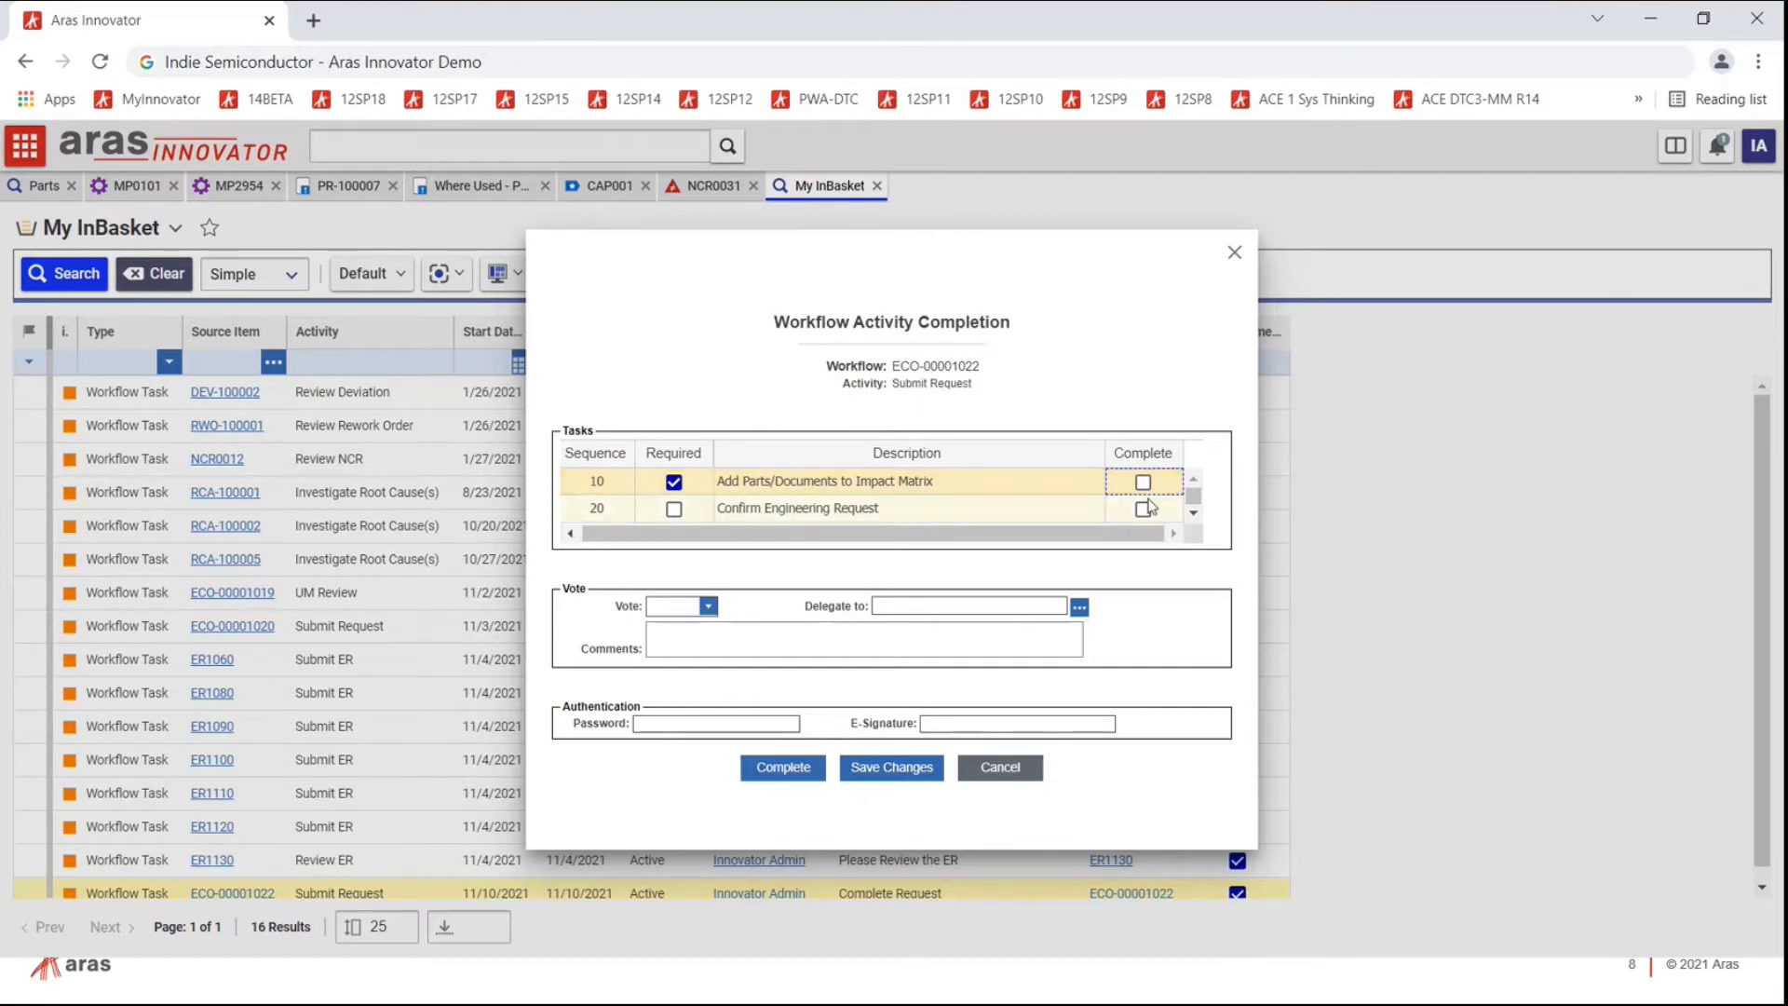
pyautogui.click(1144, 508)
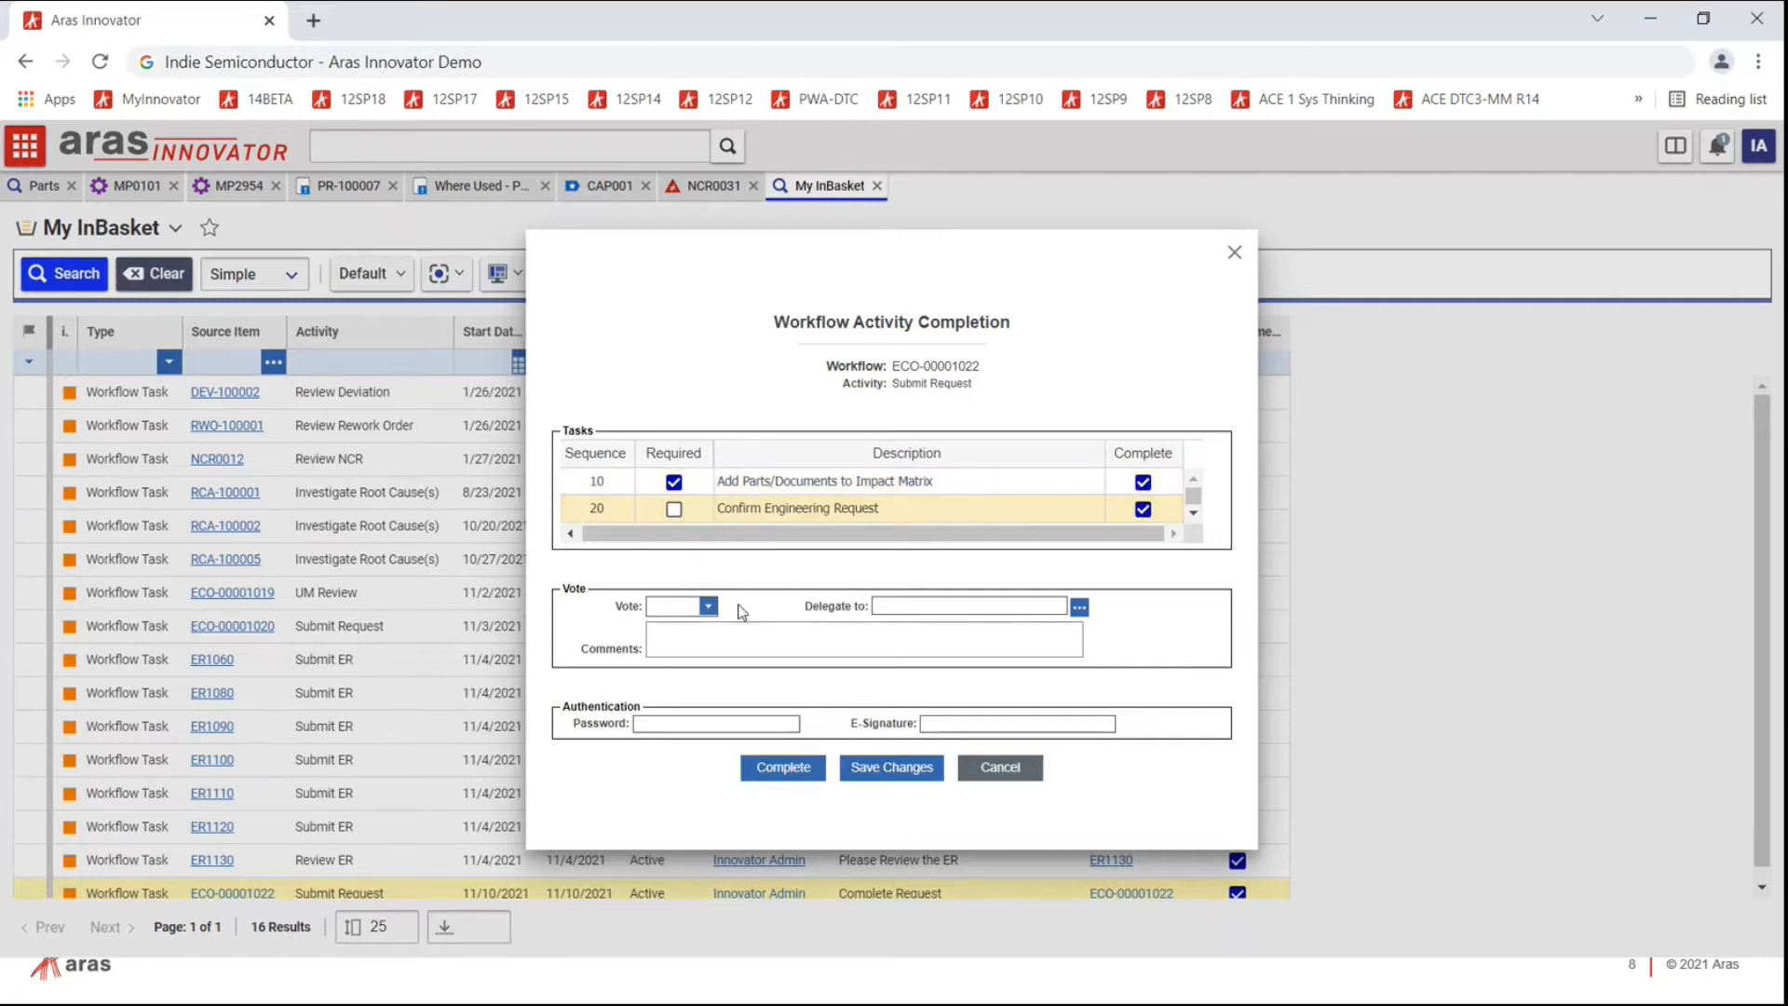
pyautogui.click(708, 607)
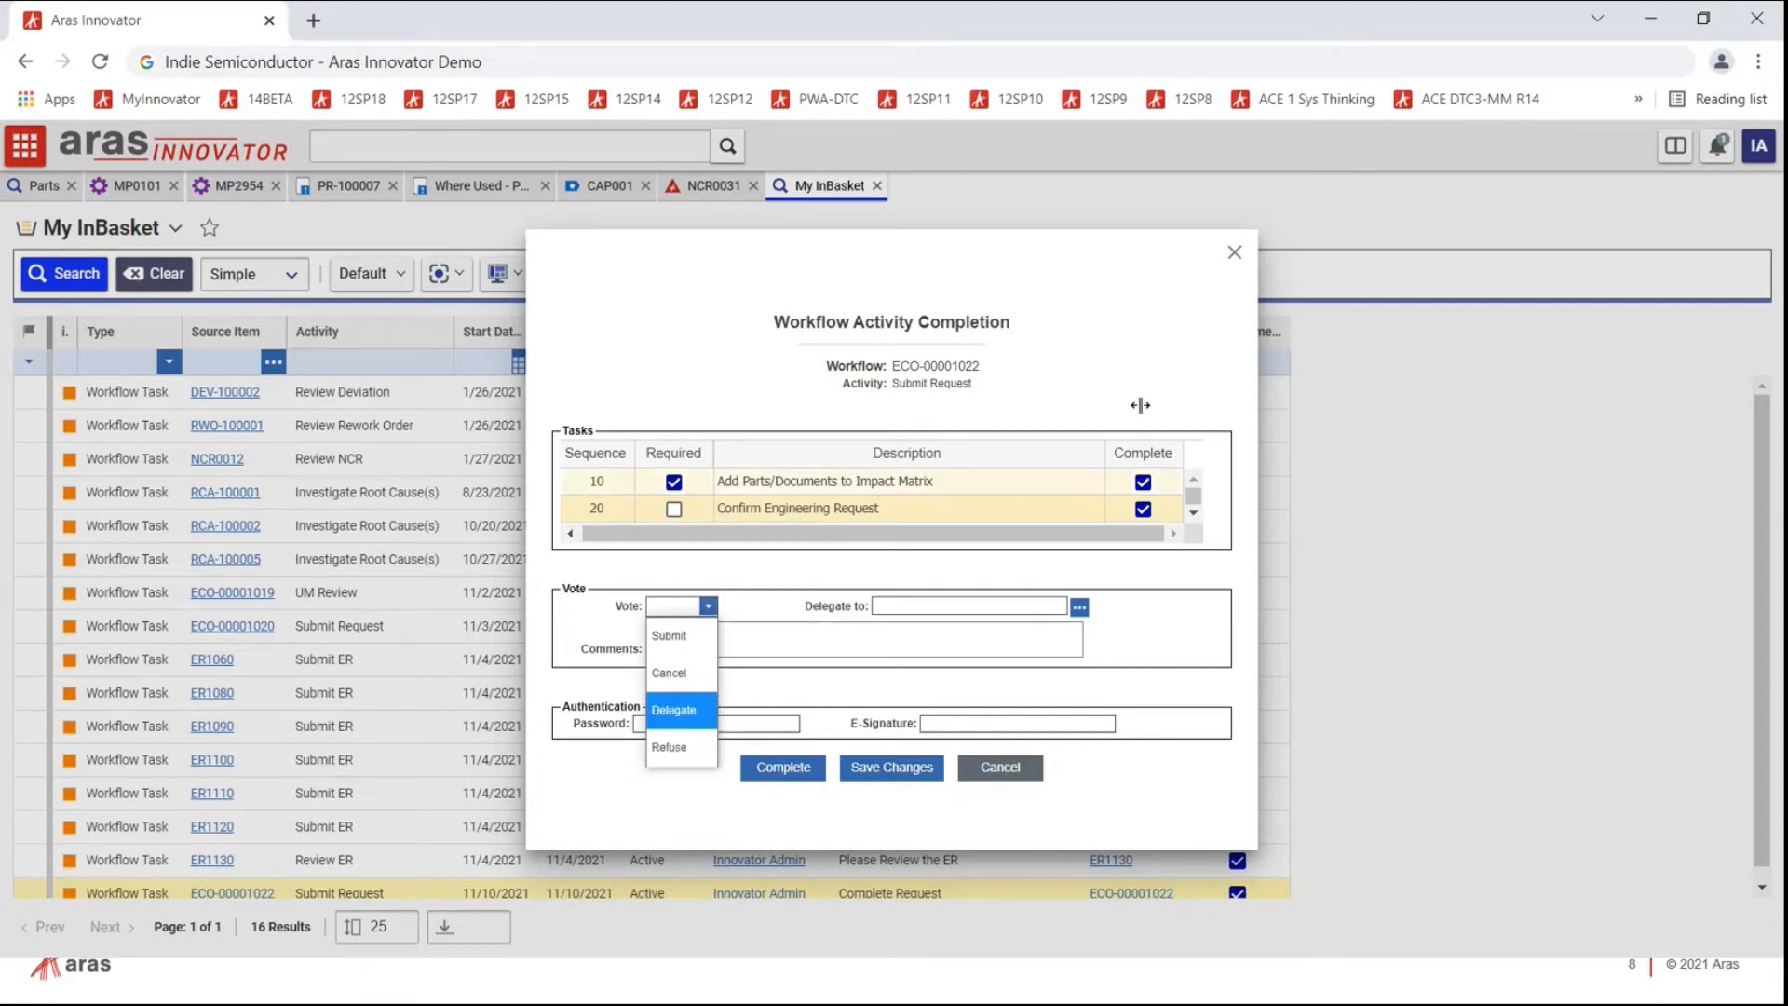
pyautogui.click(1233, 255)
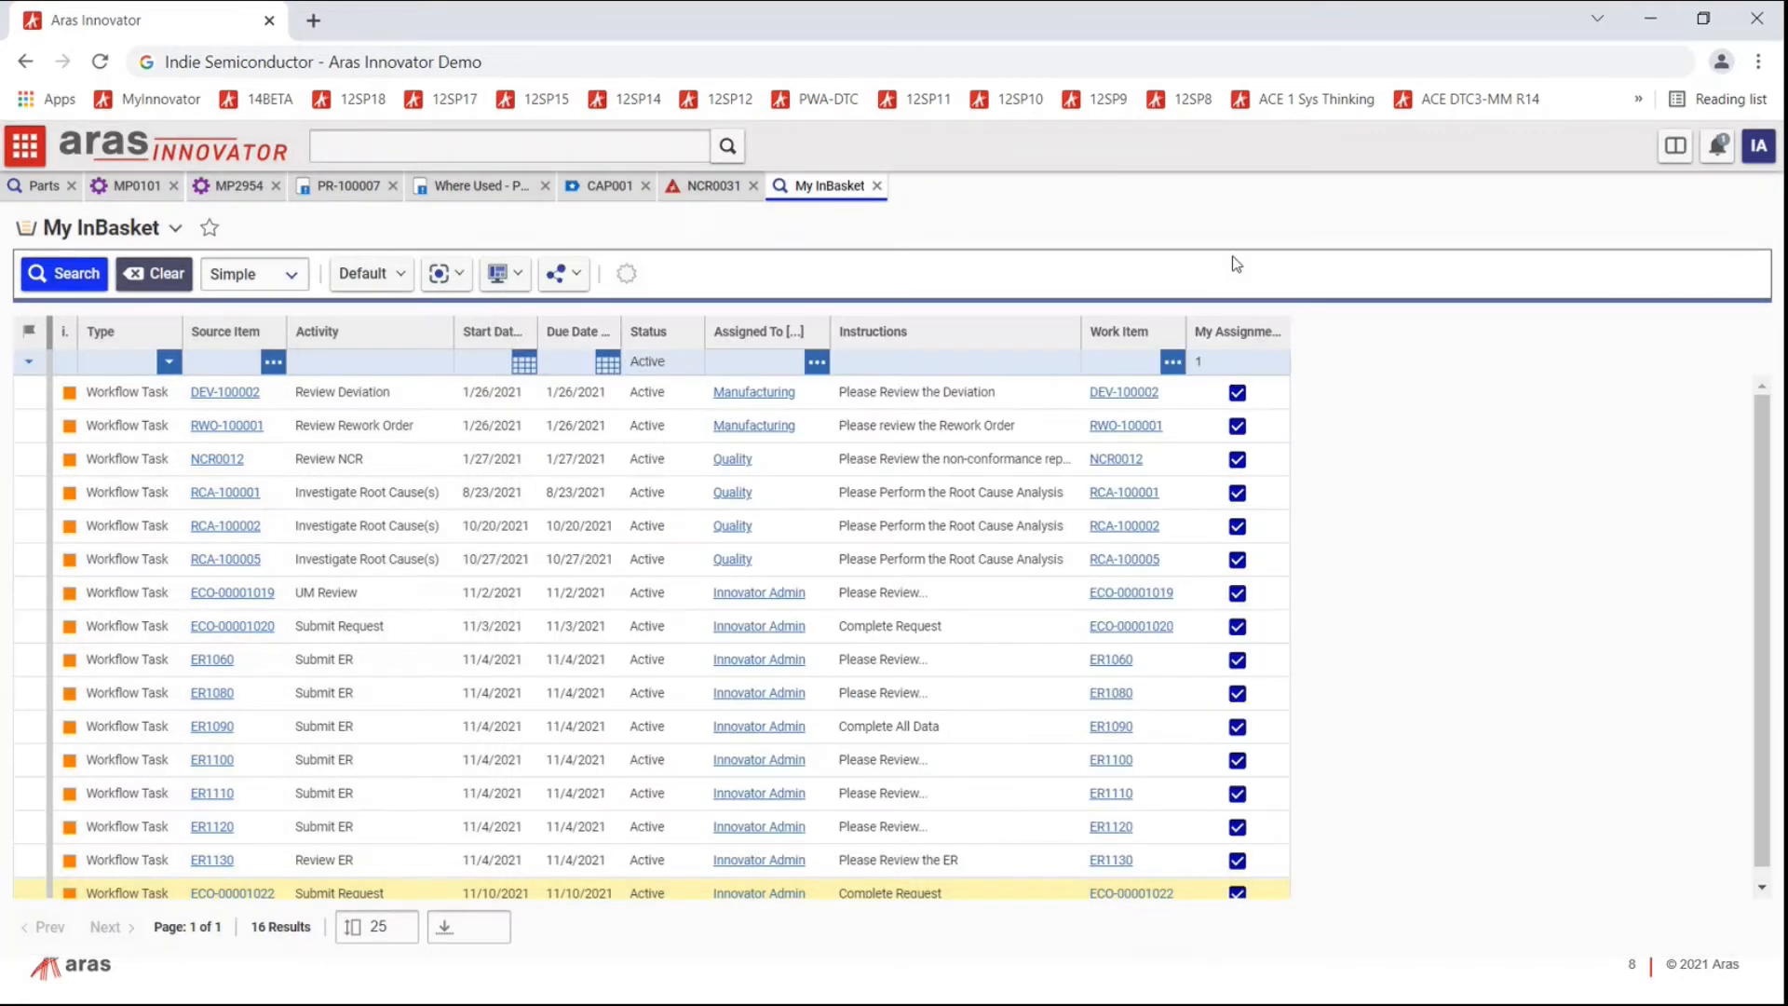
pyautogui.click(878, 187)
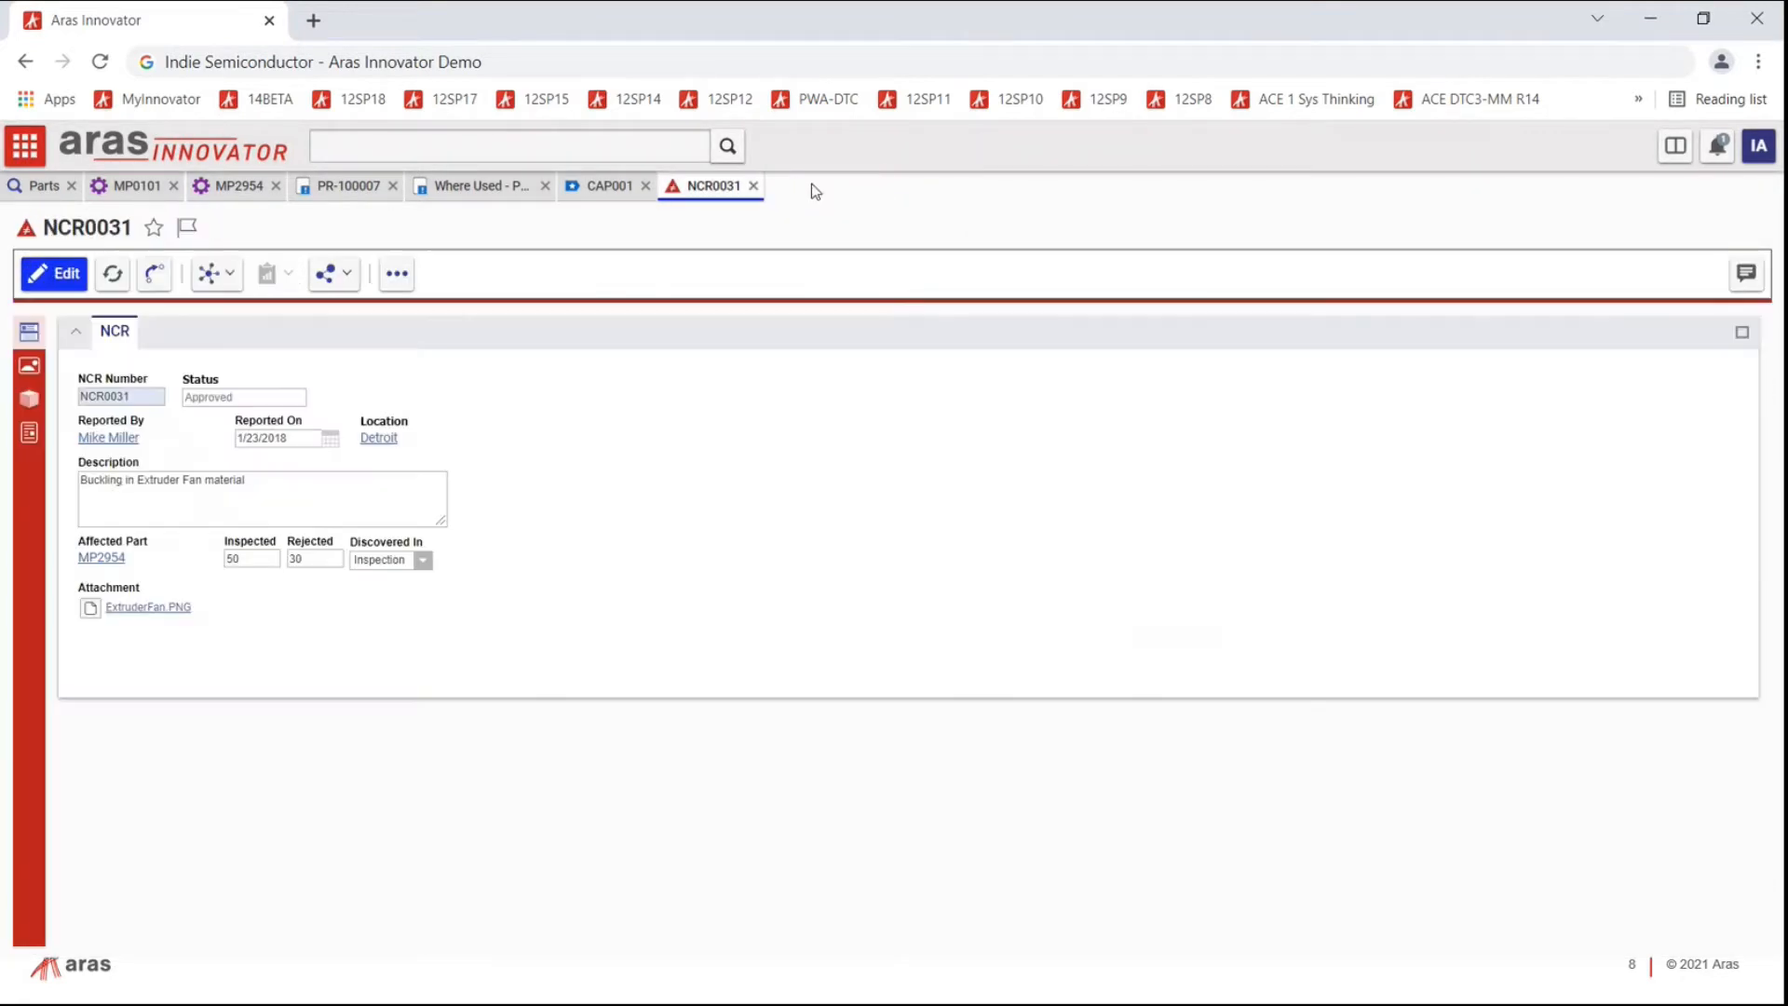
# Step: Back on CAP001, review containment item SS1001, cancel adding one, and show the analyses
pyautogui.click(754, 186)
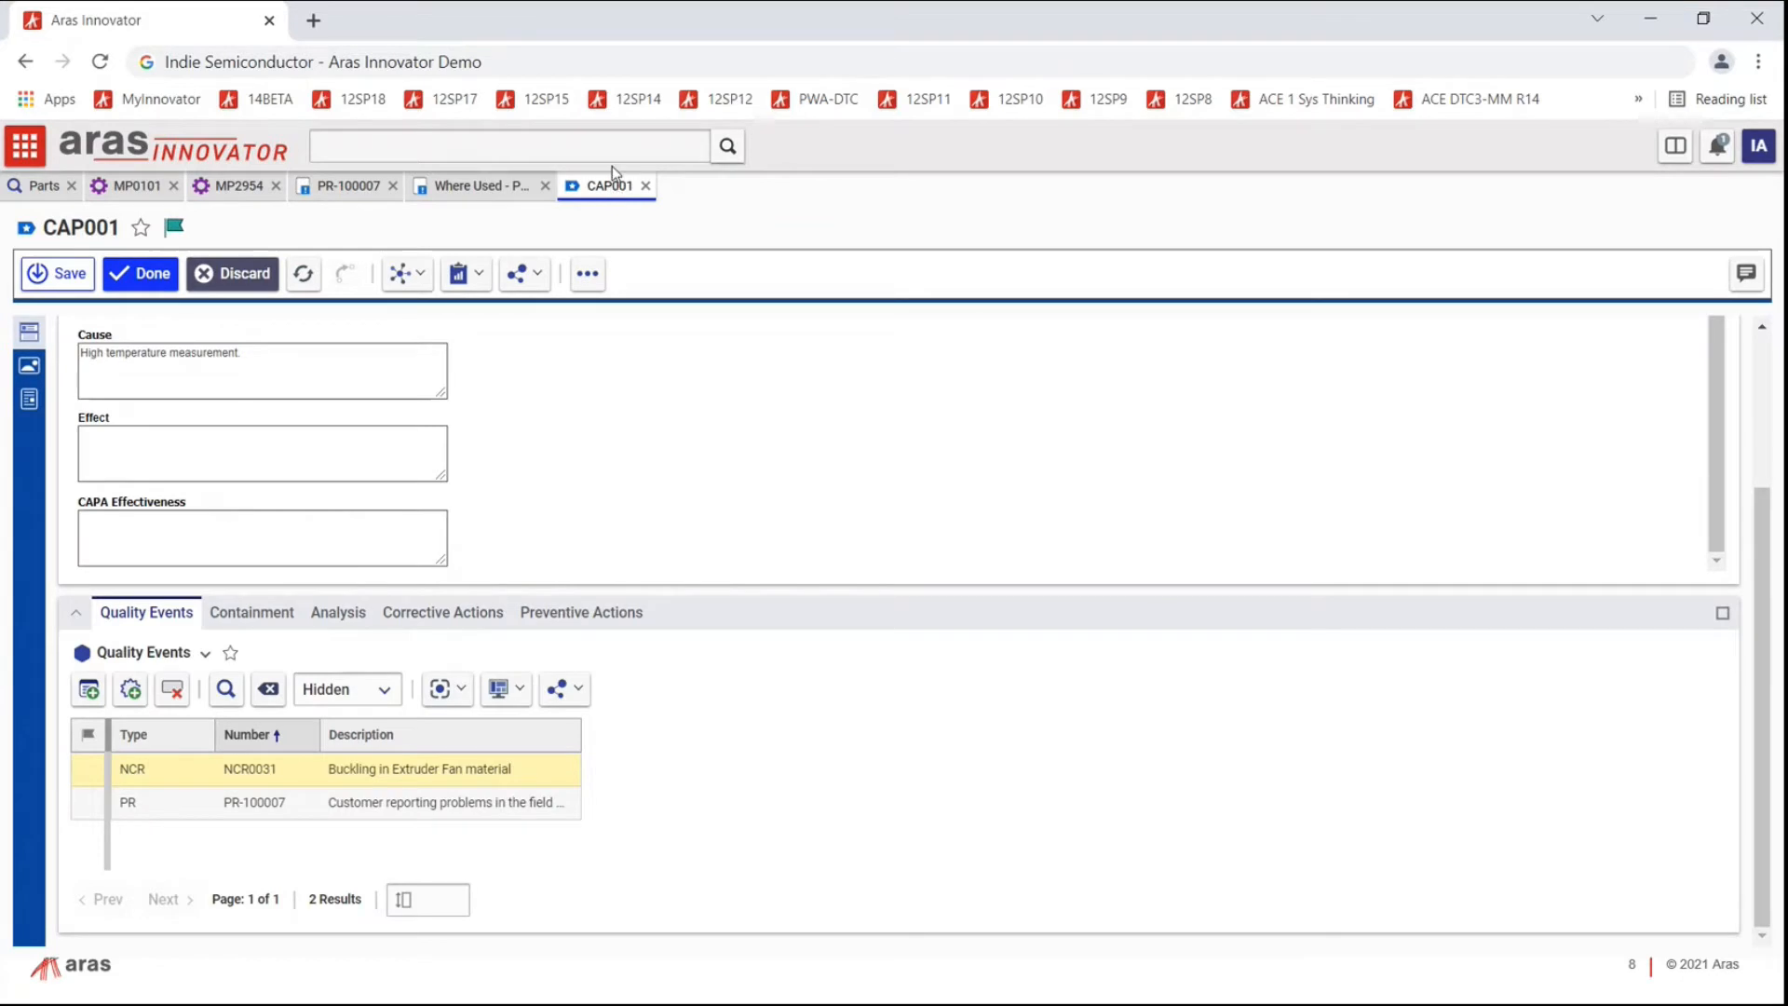
pyautogui.click(250, 622)
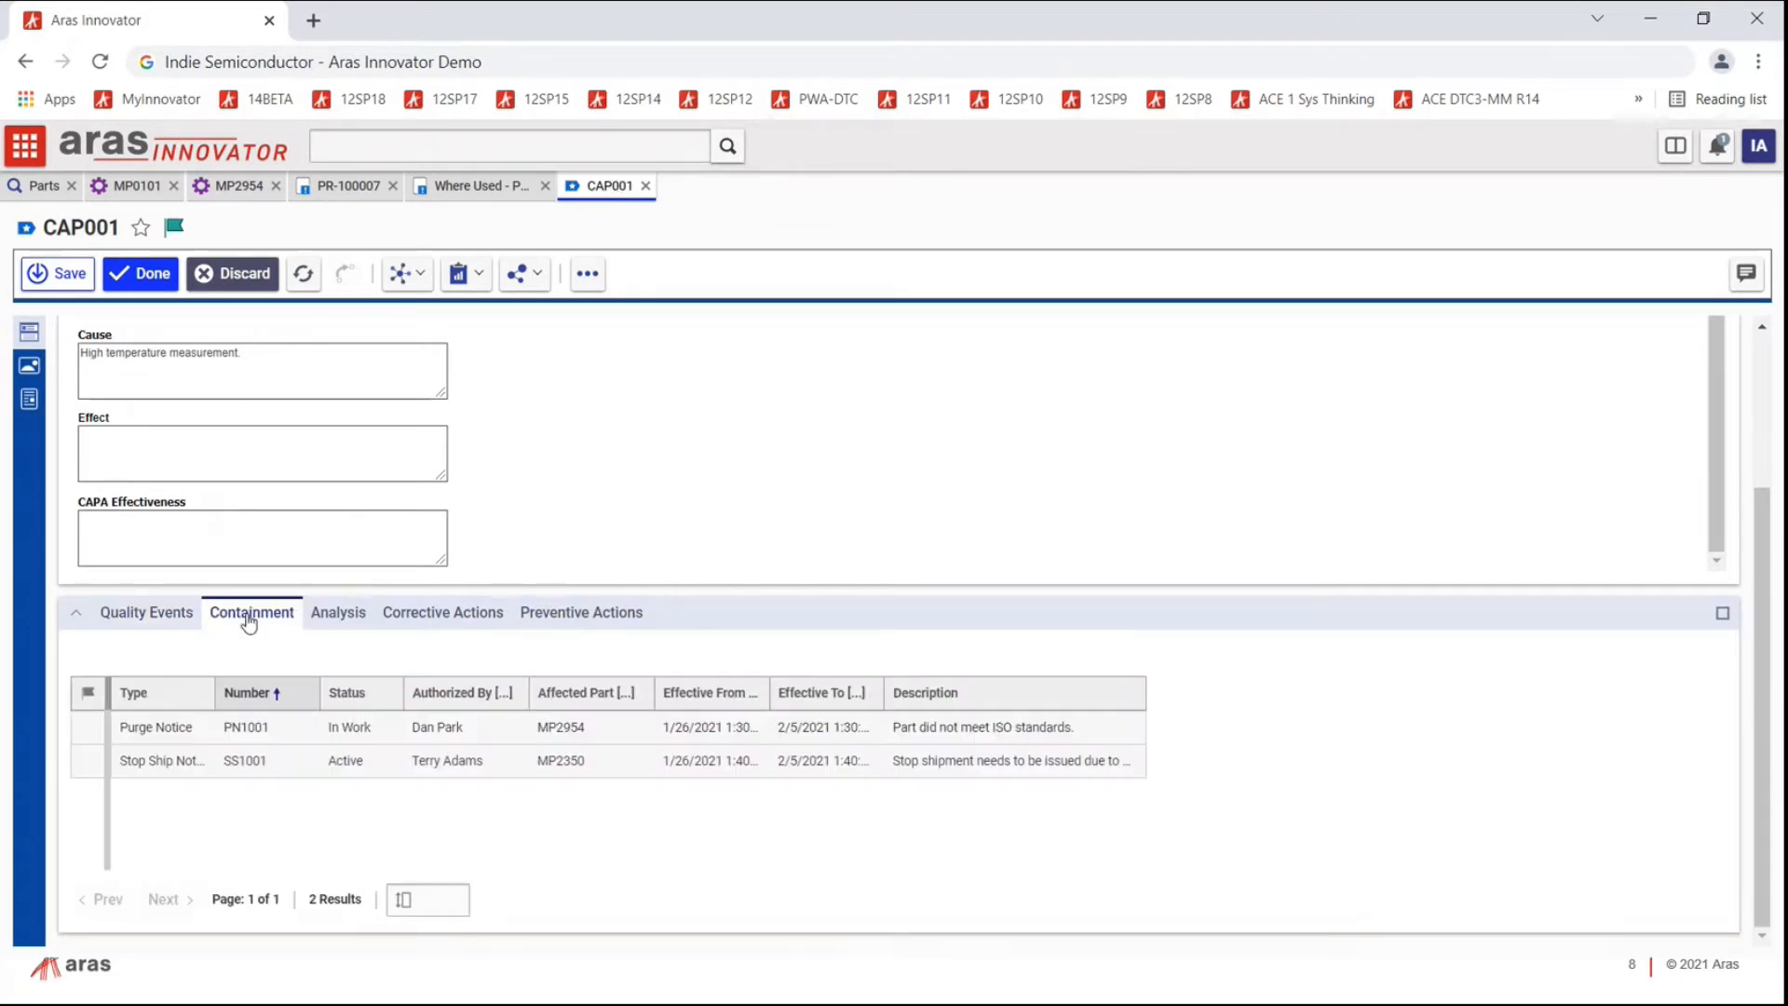
pyautogui.click(705, 815)
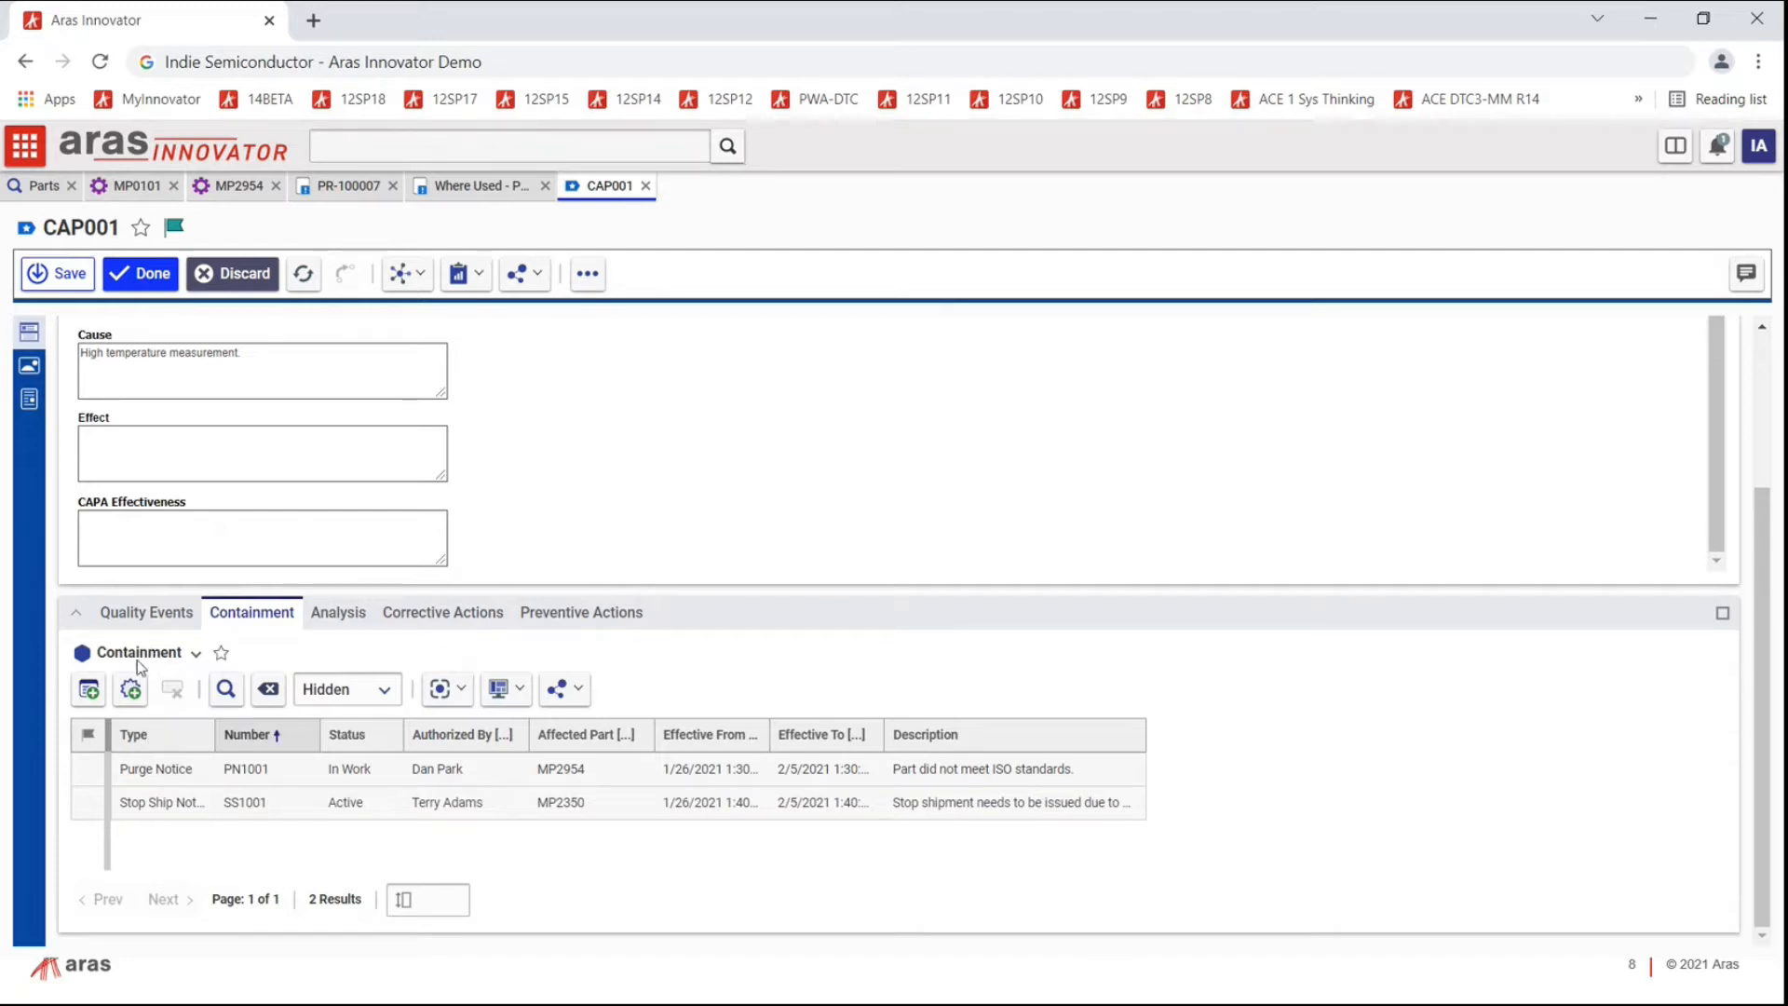
pyautogui.click(132, 686)
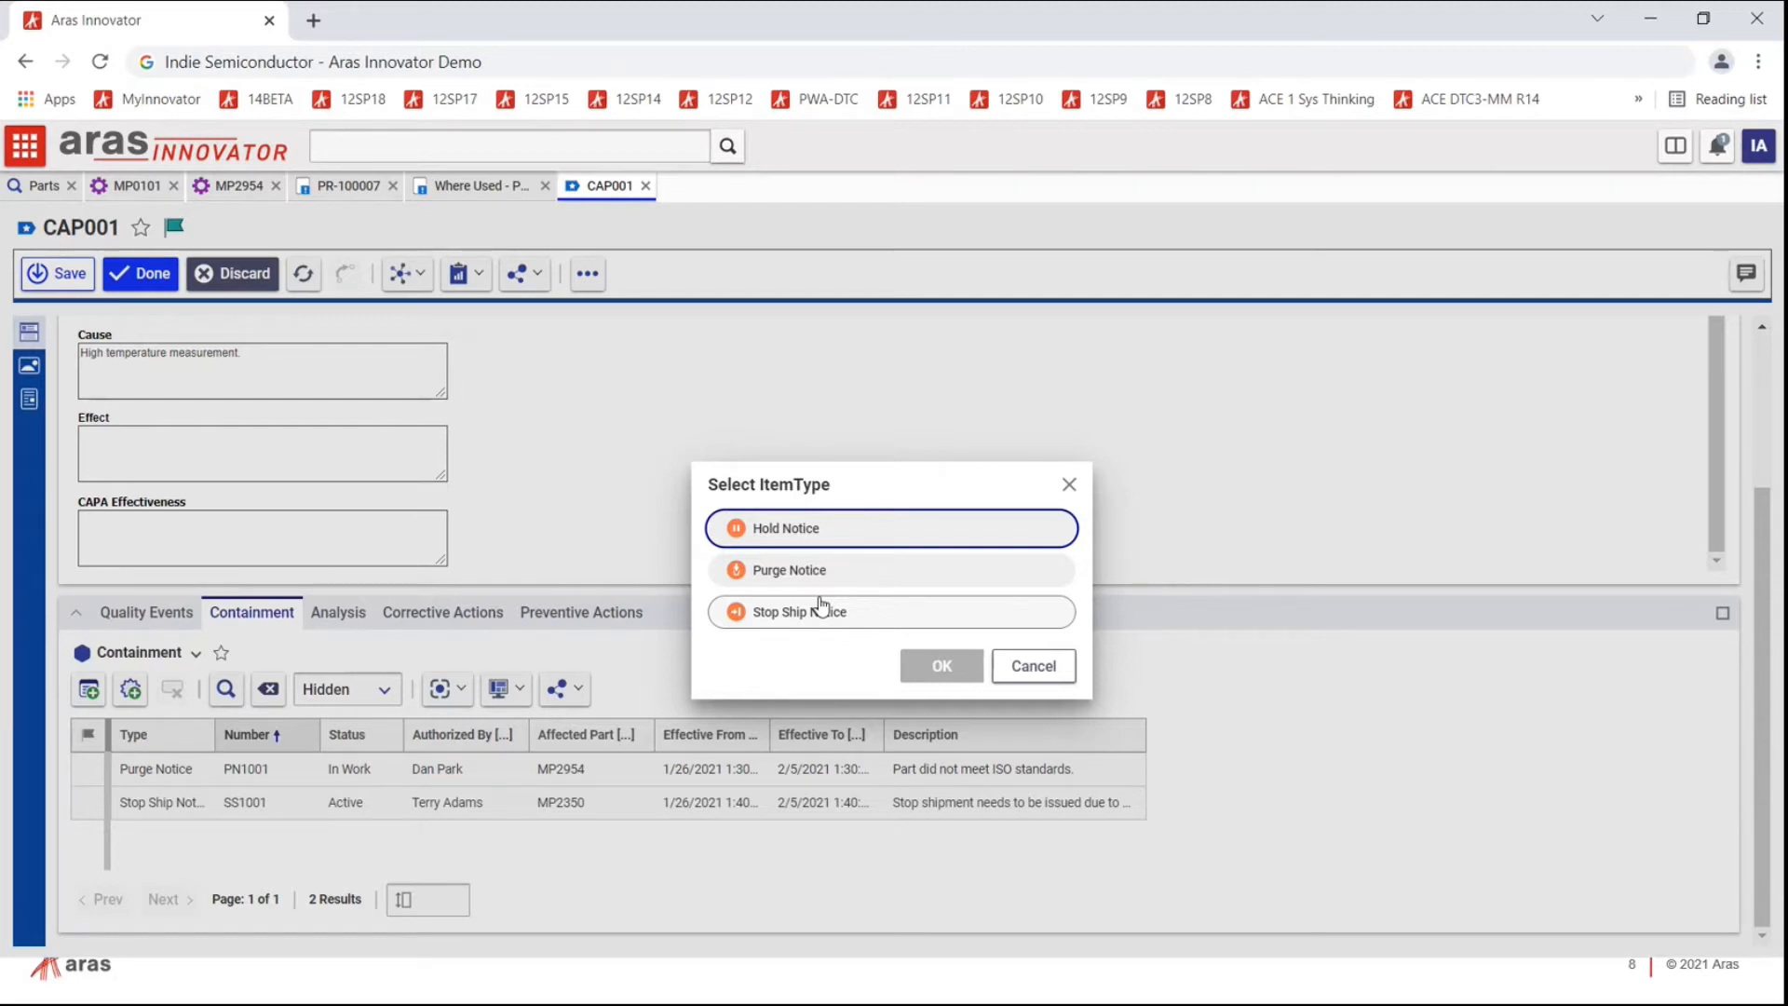
pyautogui.click(1069, 484)
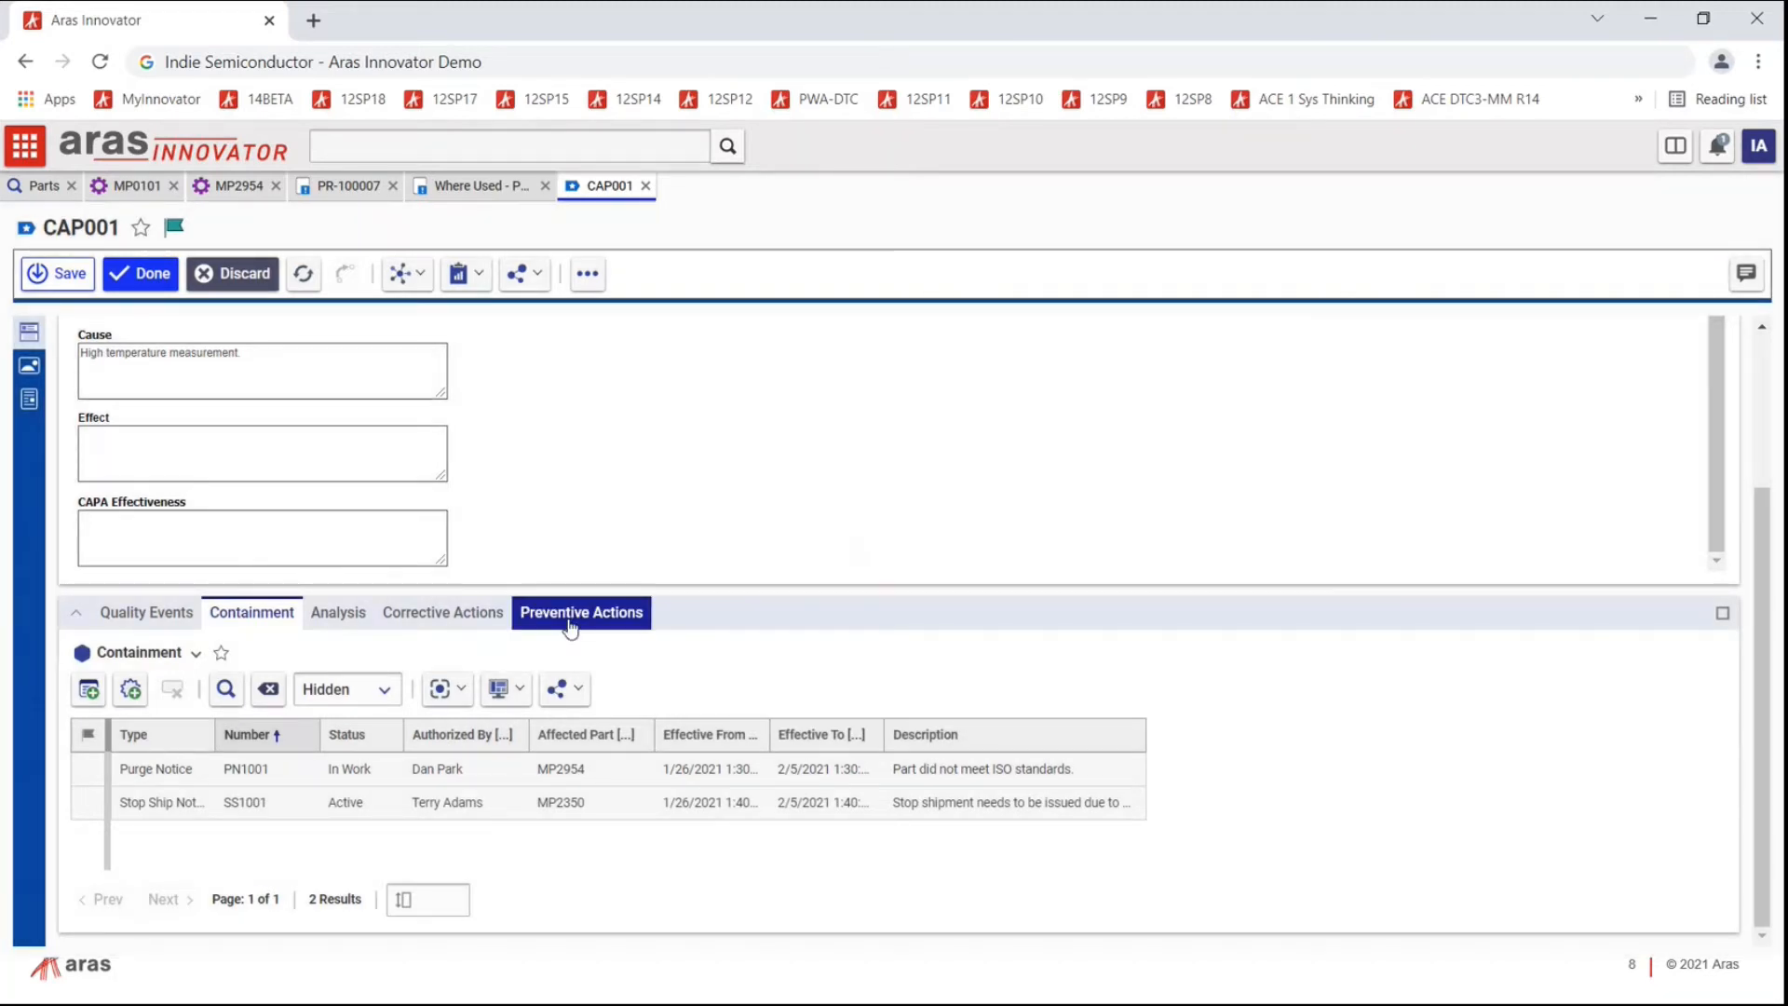
pyautogui.click(343, 613)
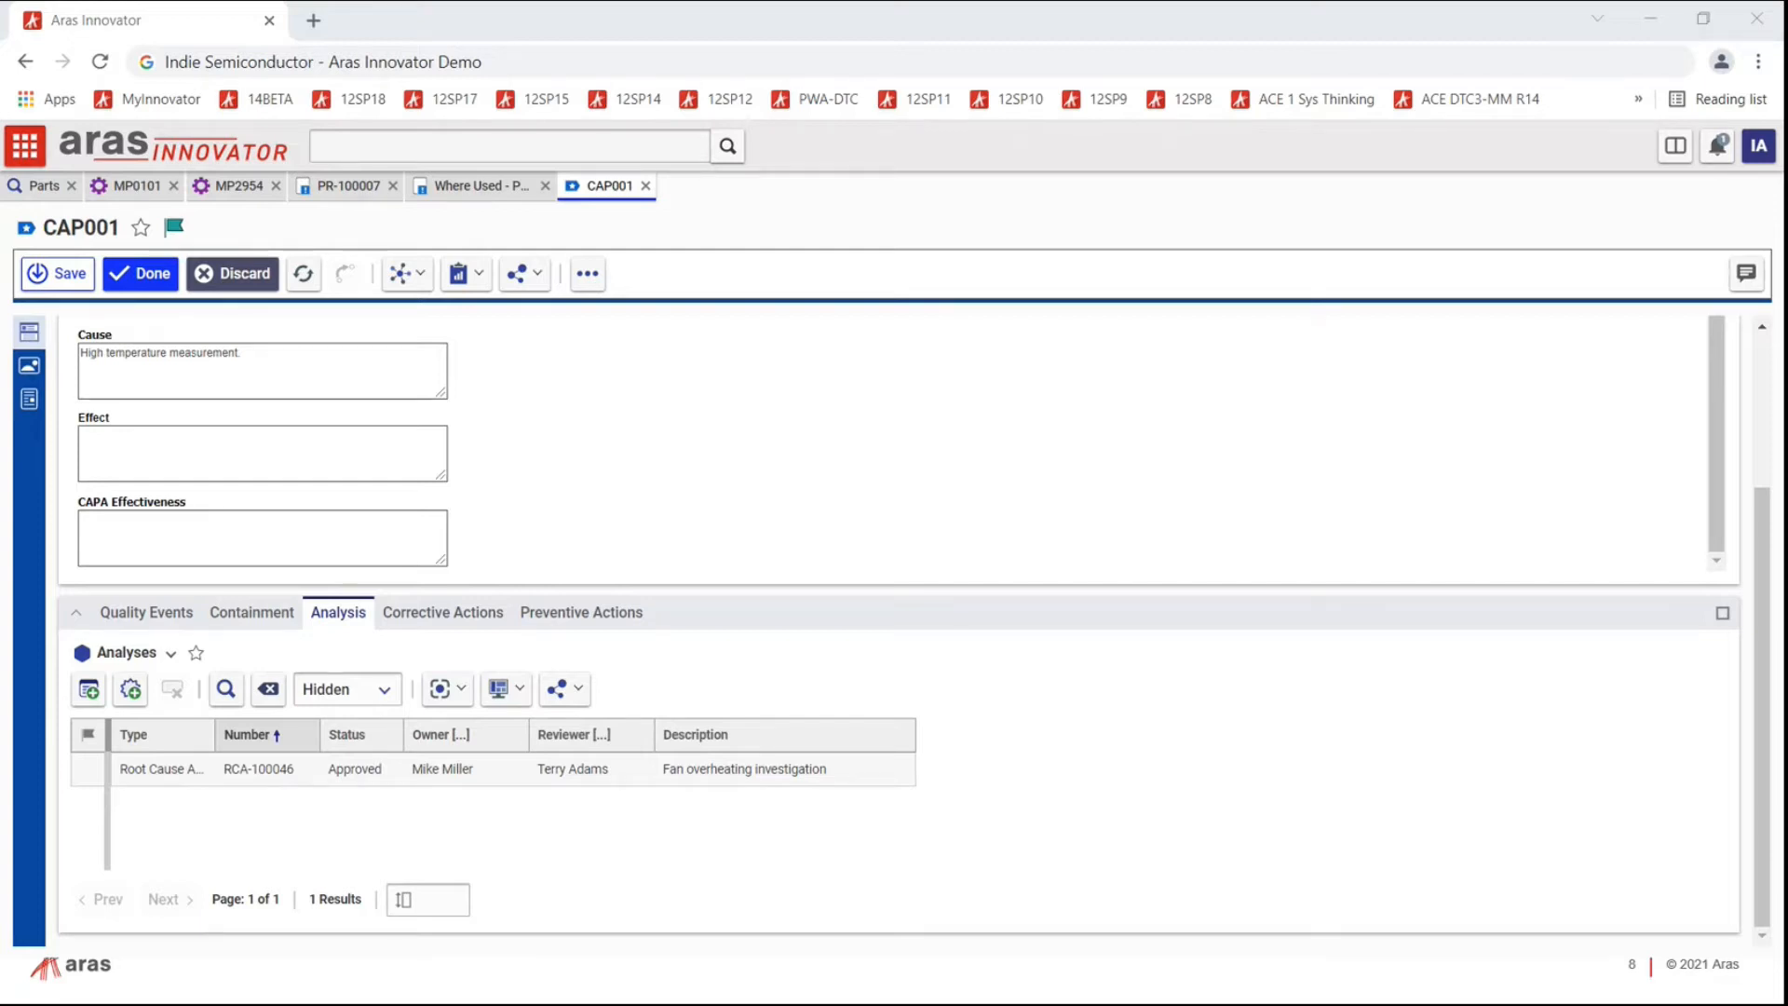
# Step: Maximize Word and start a new Aras document of type Five Whys
pyautogui.moveTo(782, 1005); pyautogui.dragTo(889, 71)
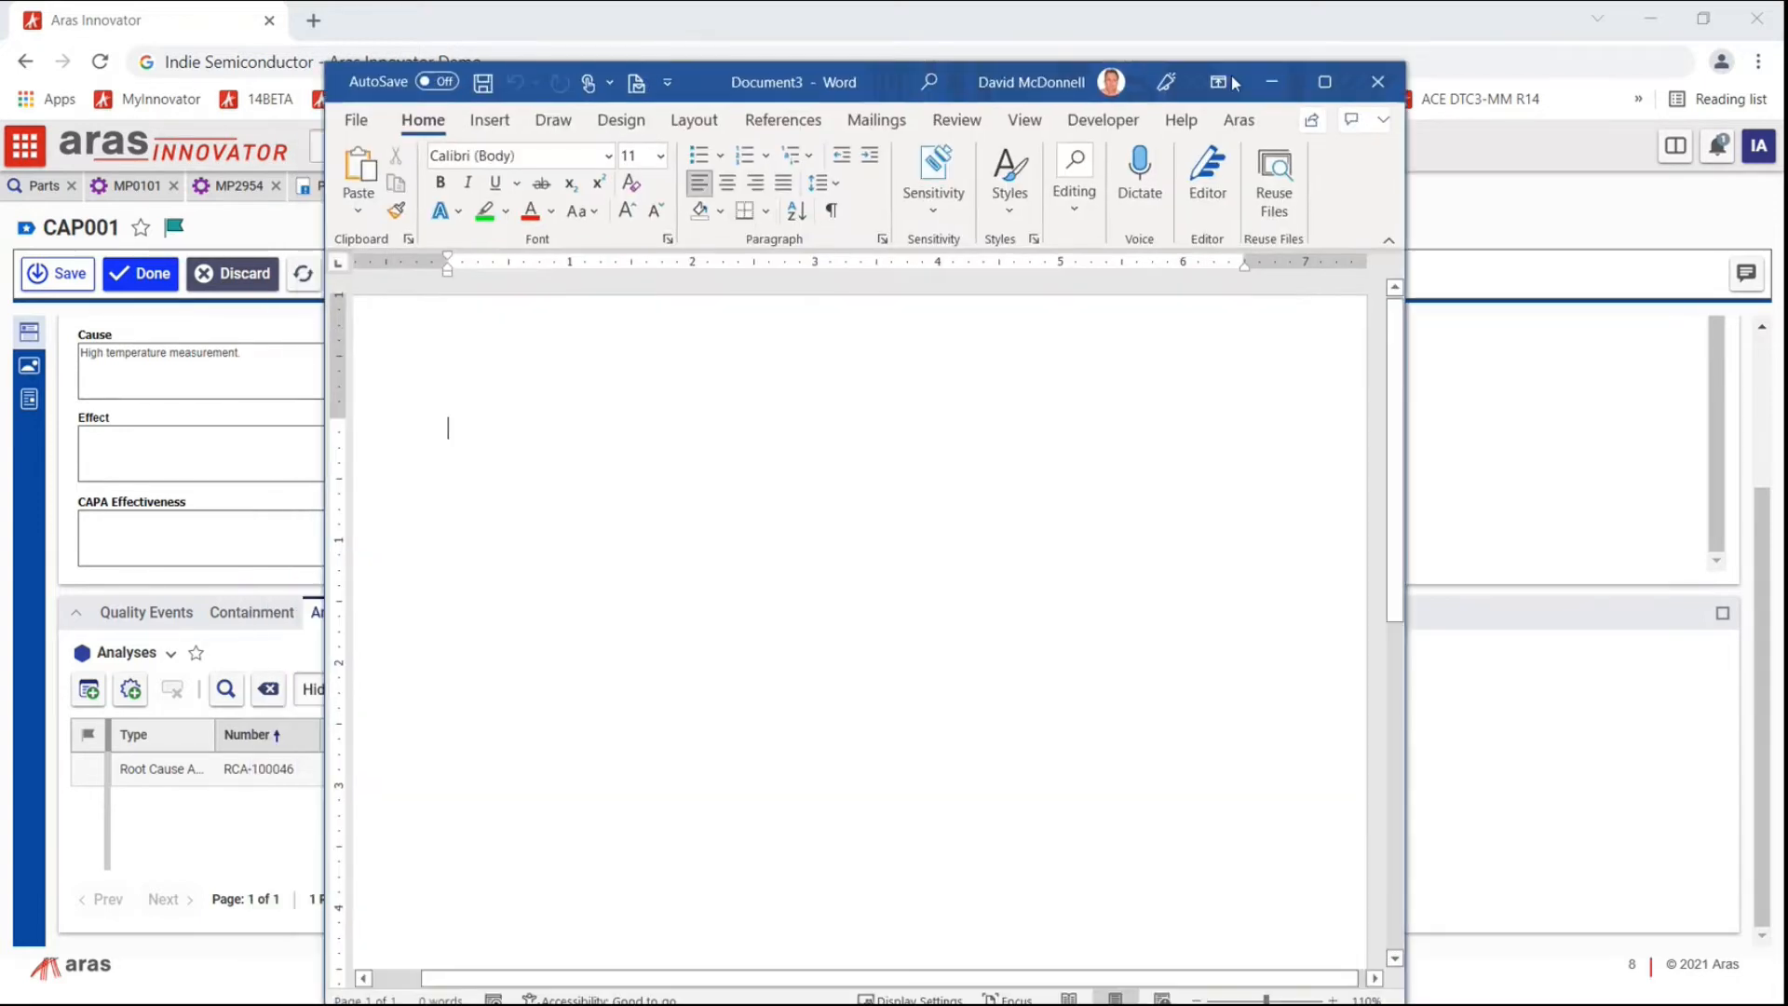
pyautogui.click(1325, 82)
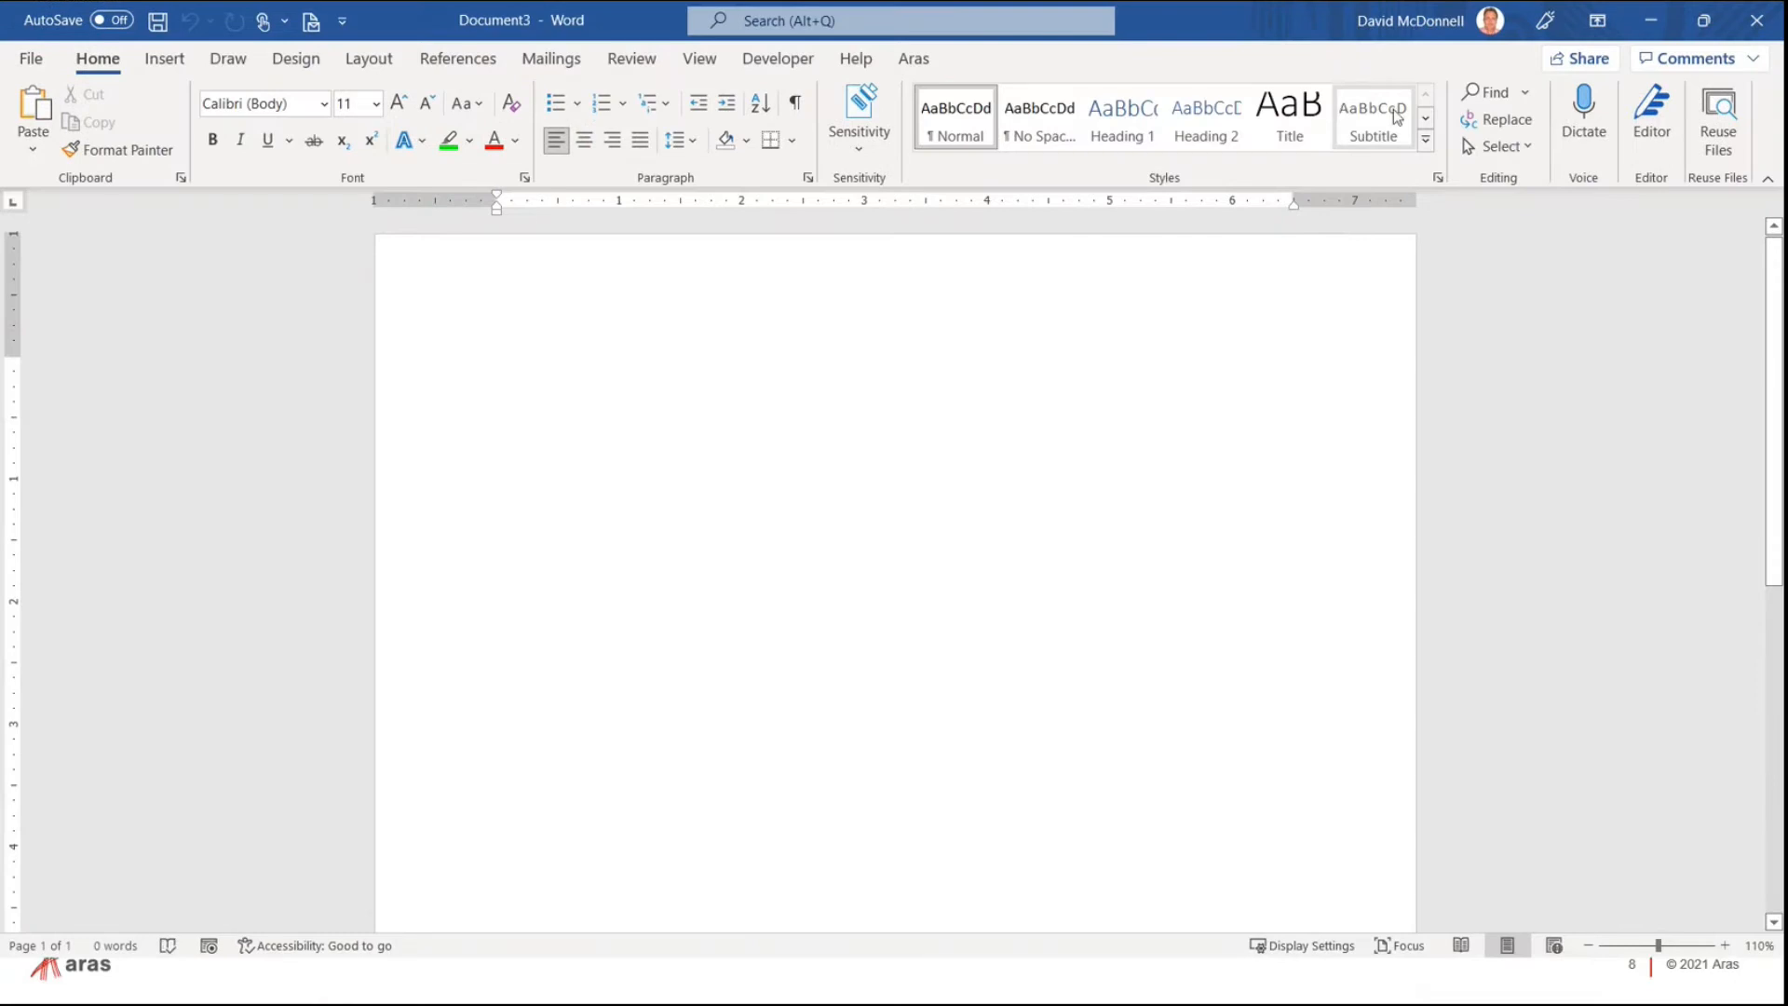
pyautogui.click(914, 62)
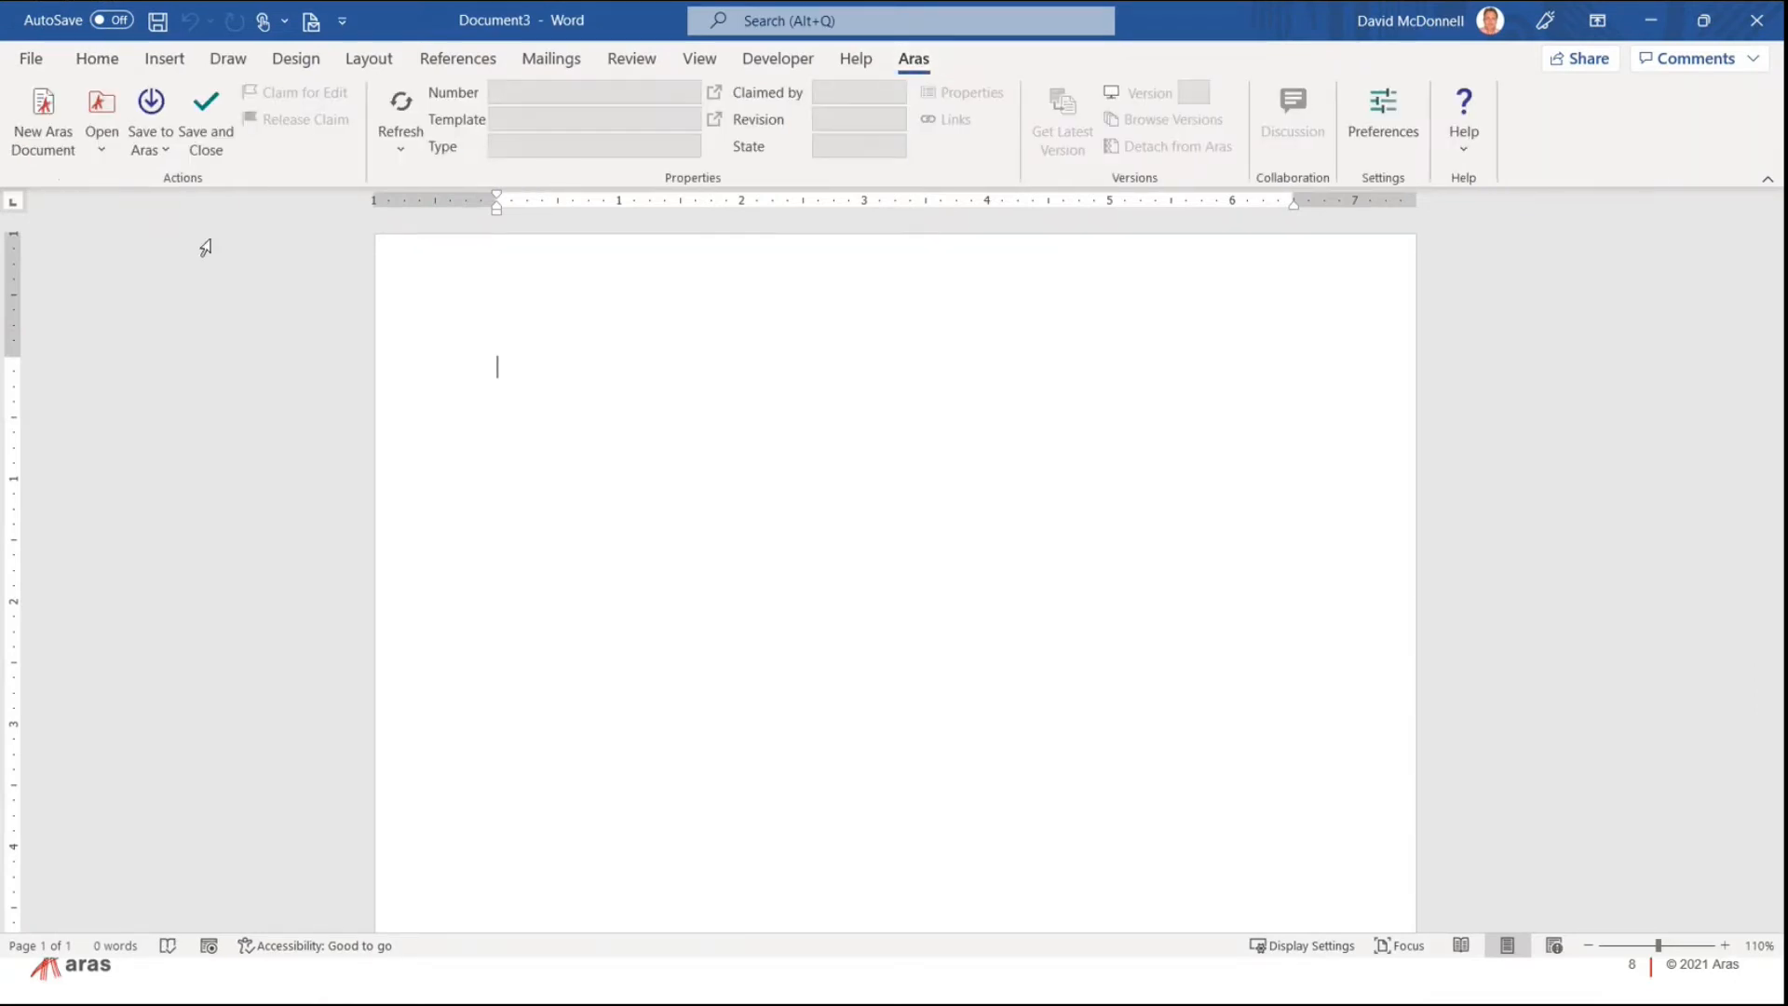
pyautogui.click(45, 110)
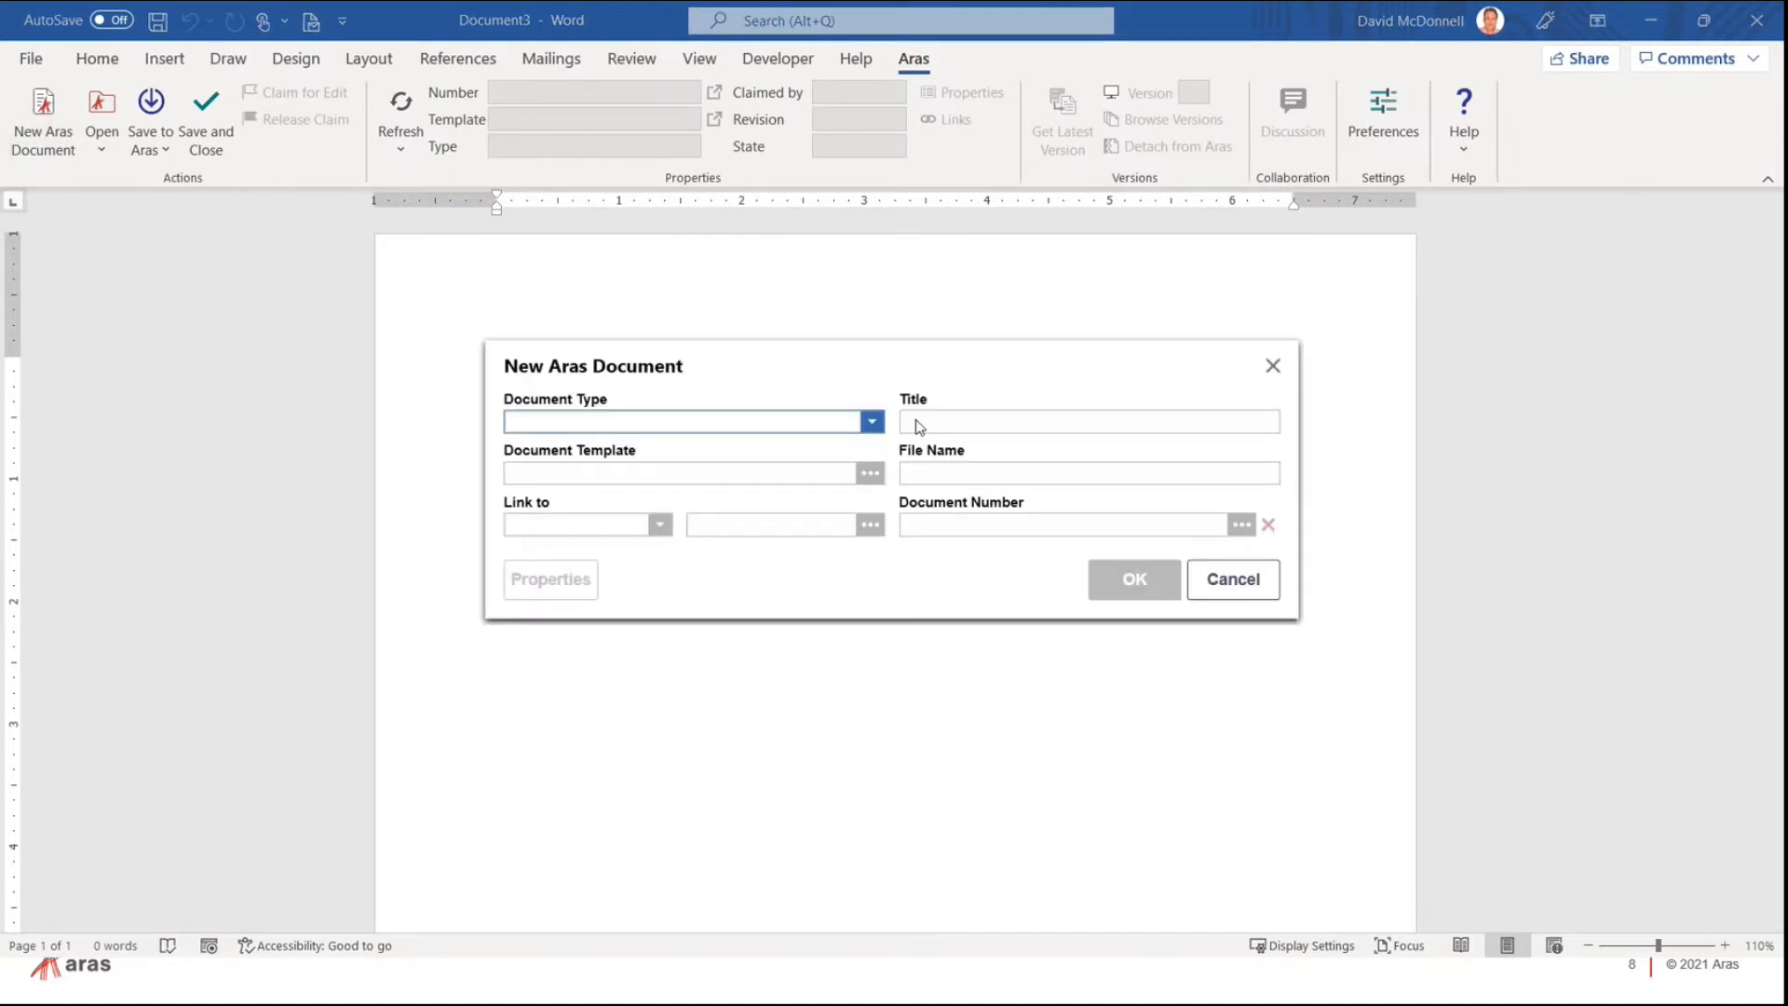
pyautogui.click(873, 423)
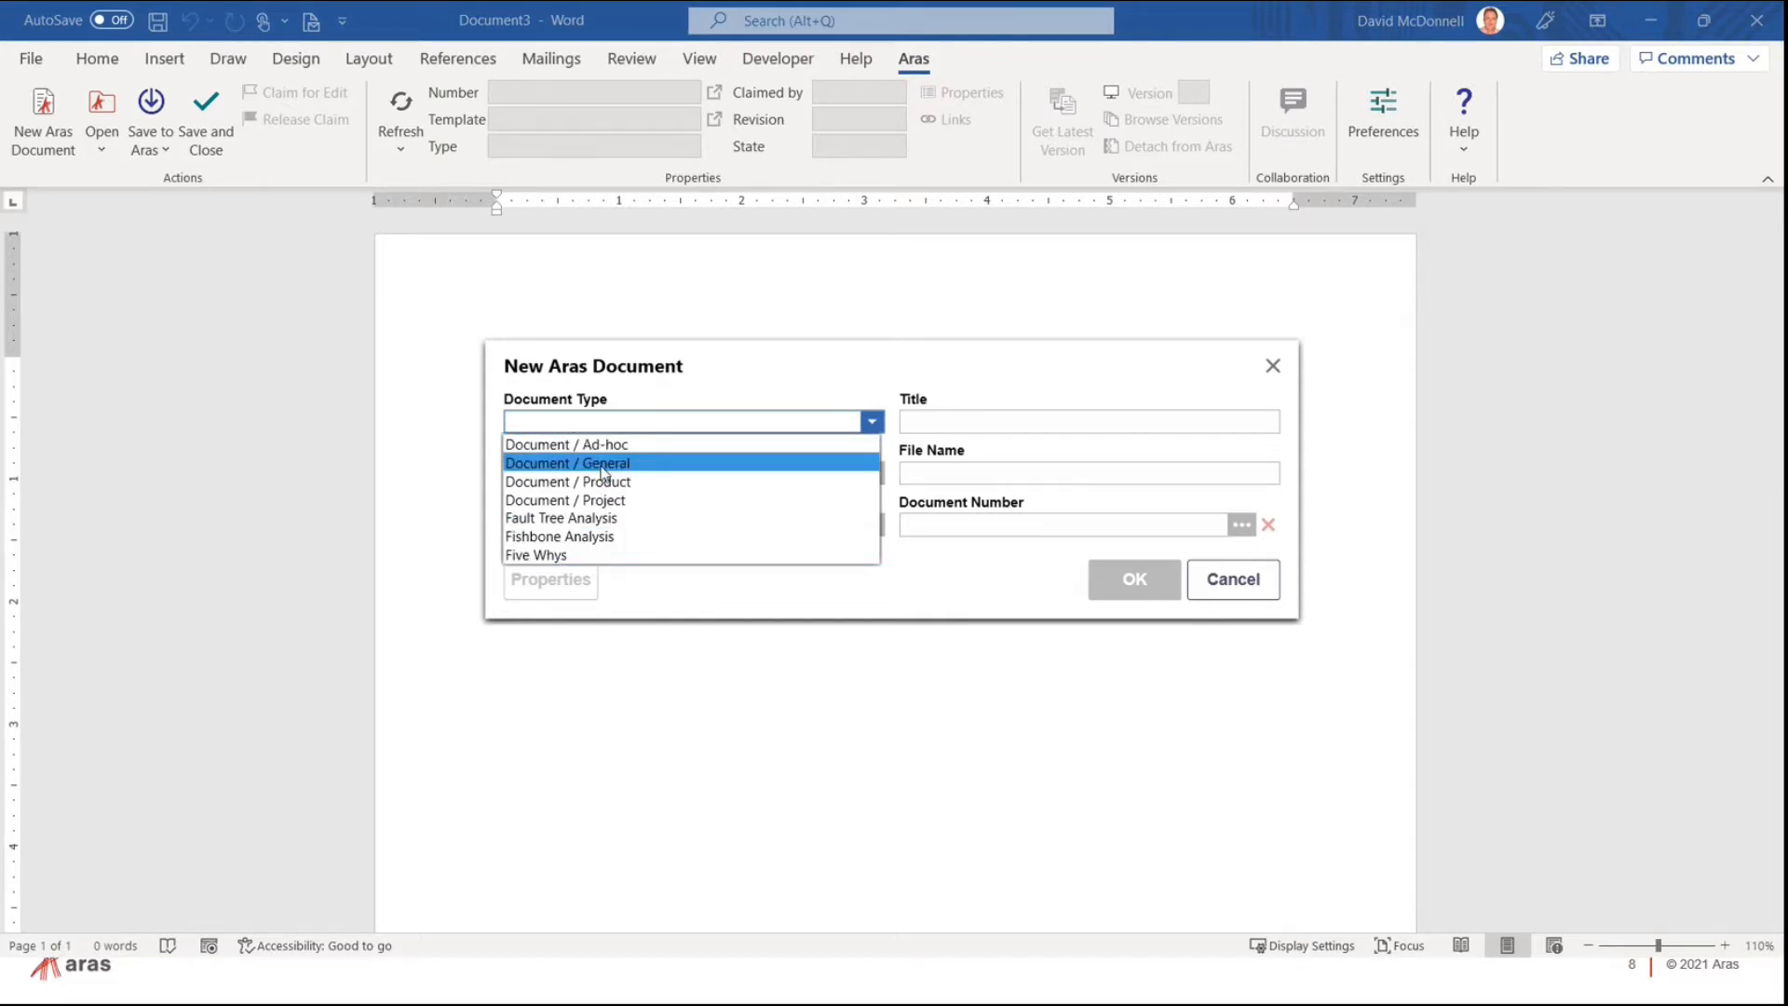
pyautogui.click(578, 556)
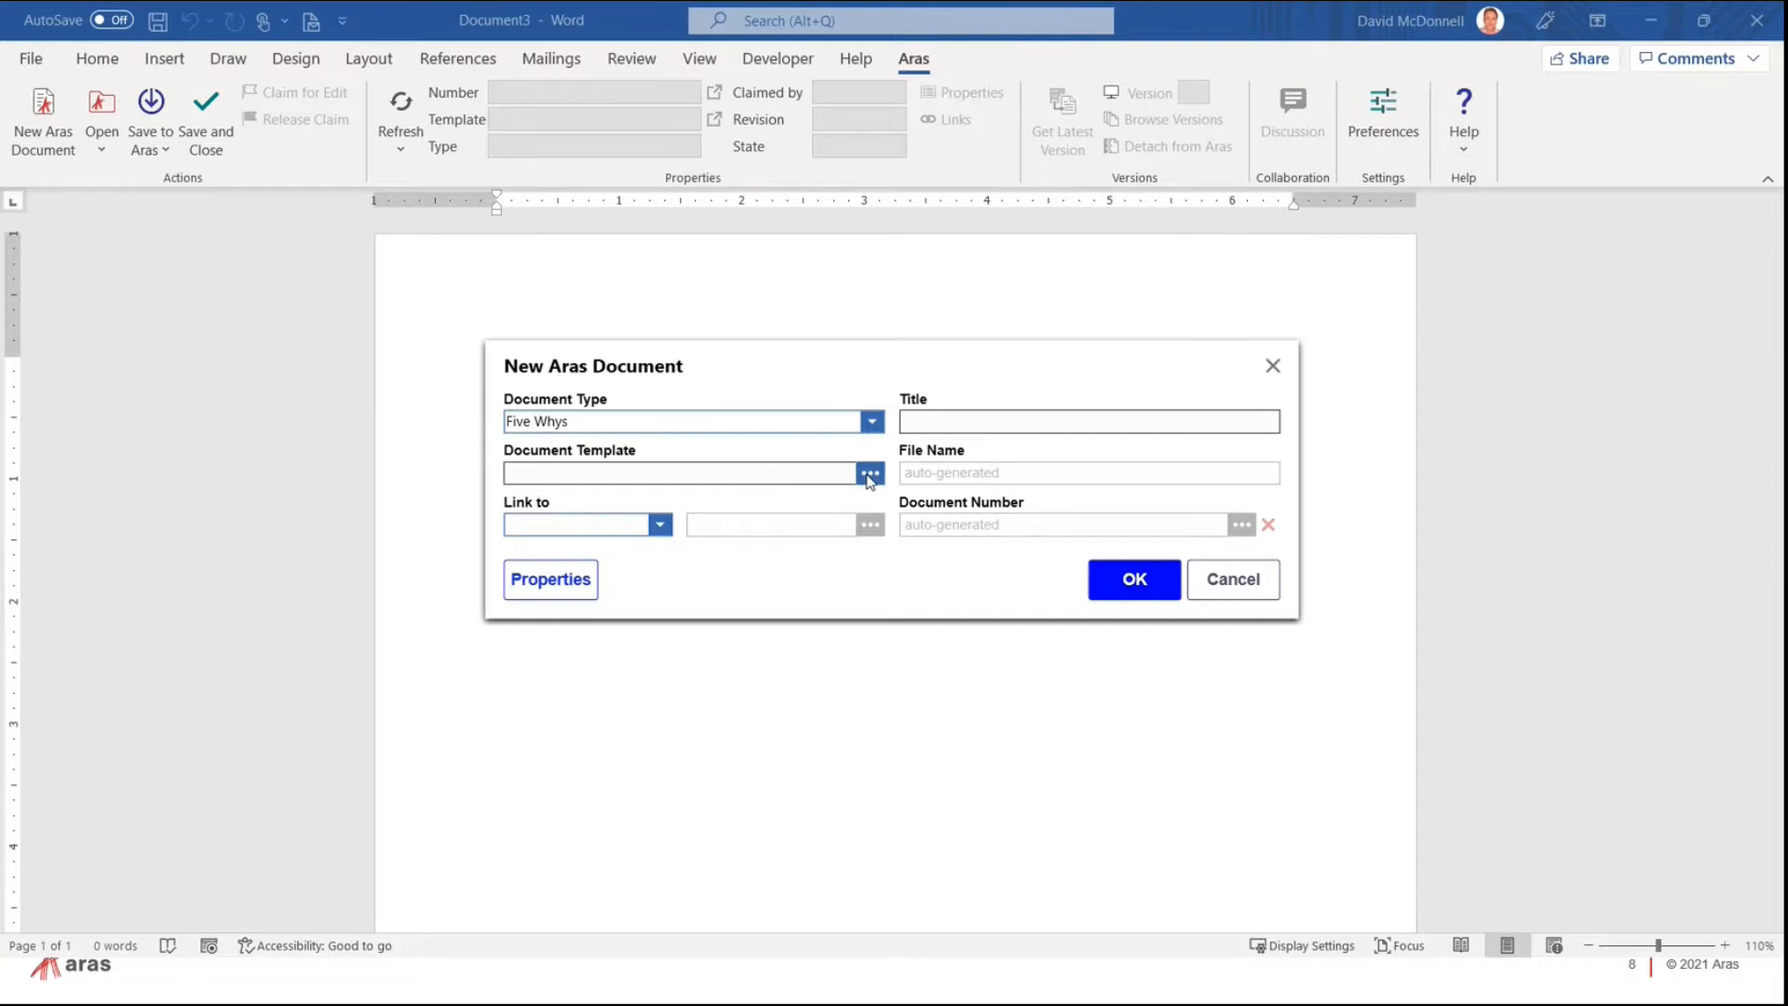
# Step: Log in to Aras with the account credentials and choose template RCA-100045
pyautogui.click(869, 476)
pyautogui.click(1100, 435)
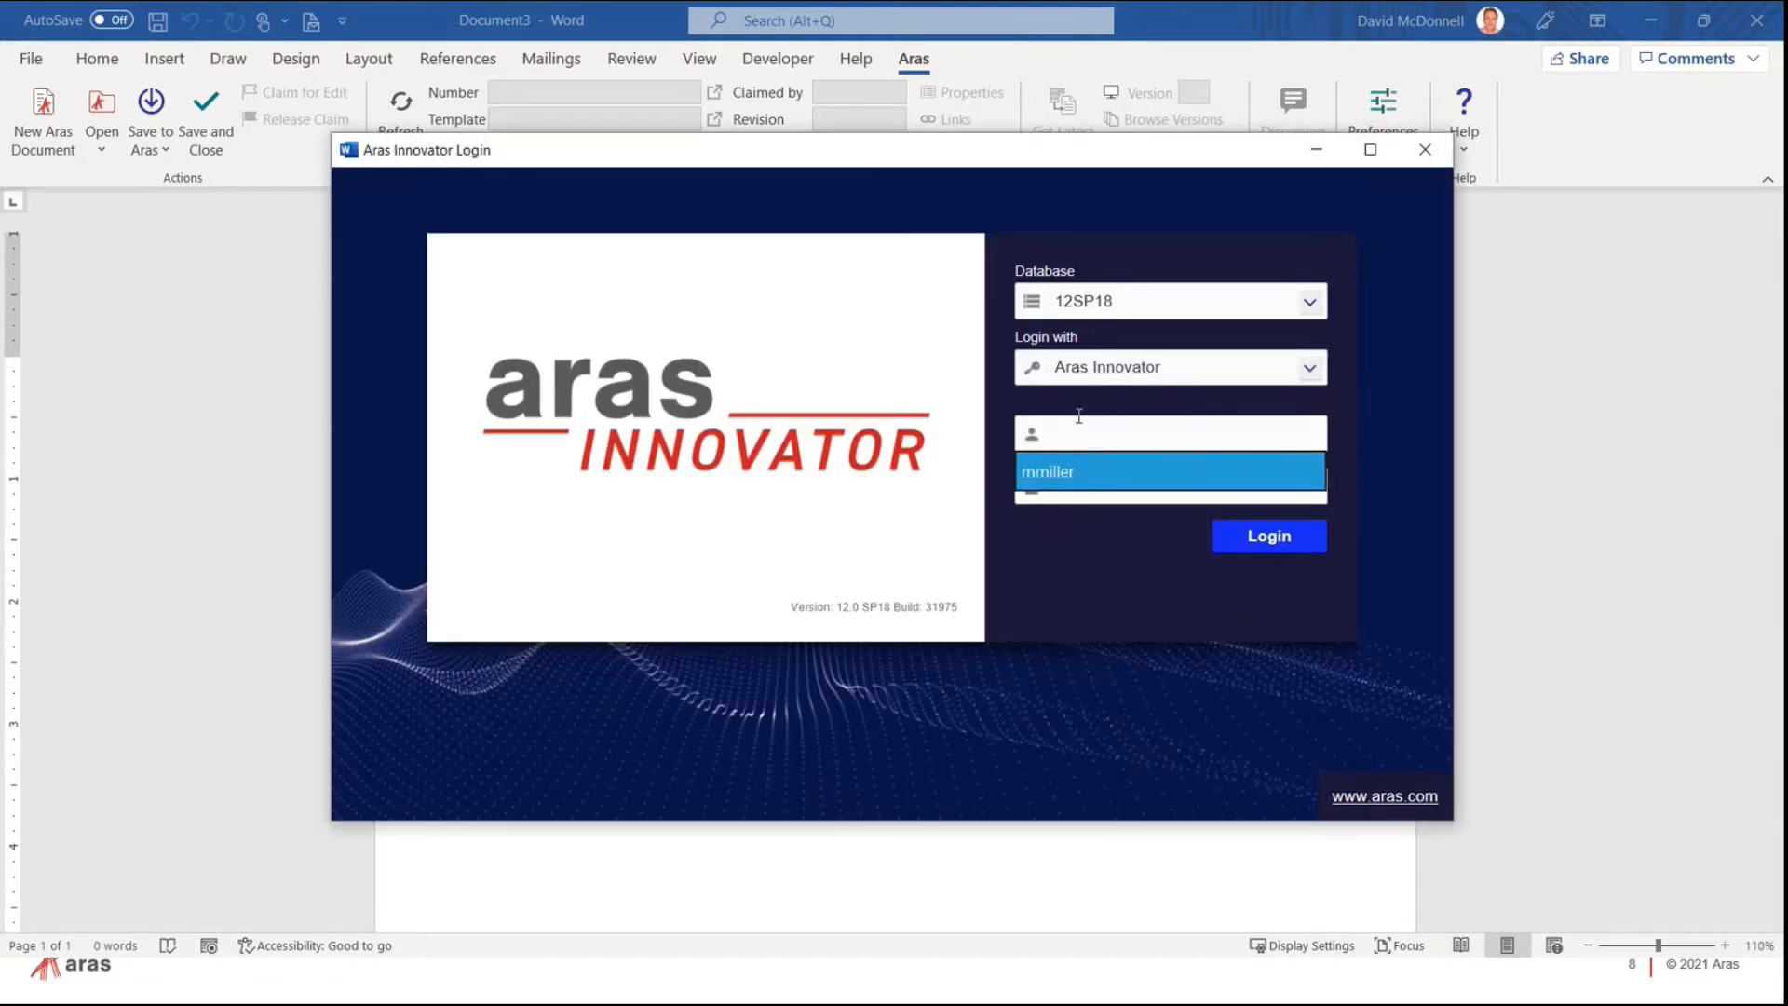
pyautogui.write('admin')
pyautogui.press('Tab')
pyautogui.write('innovator')
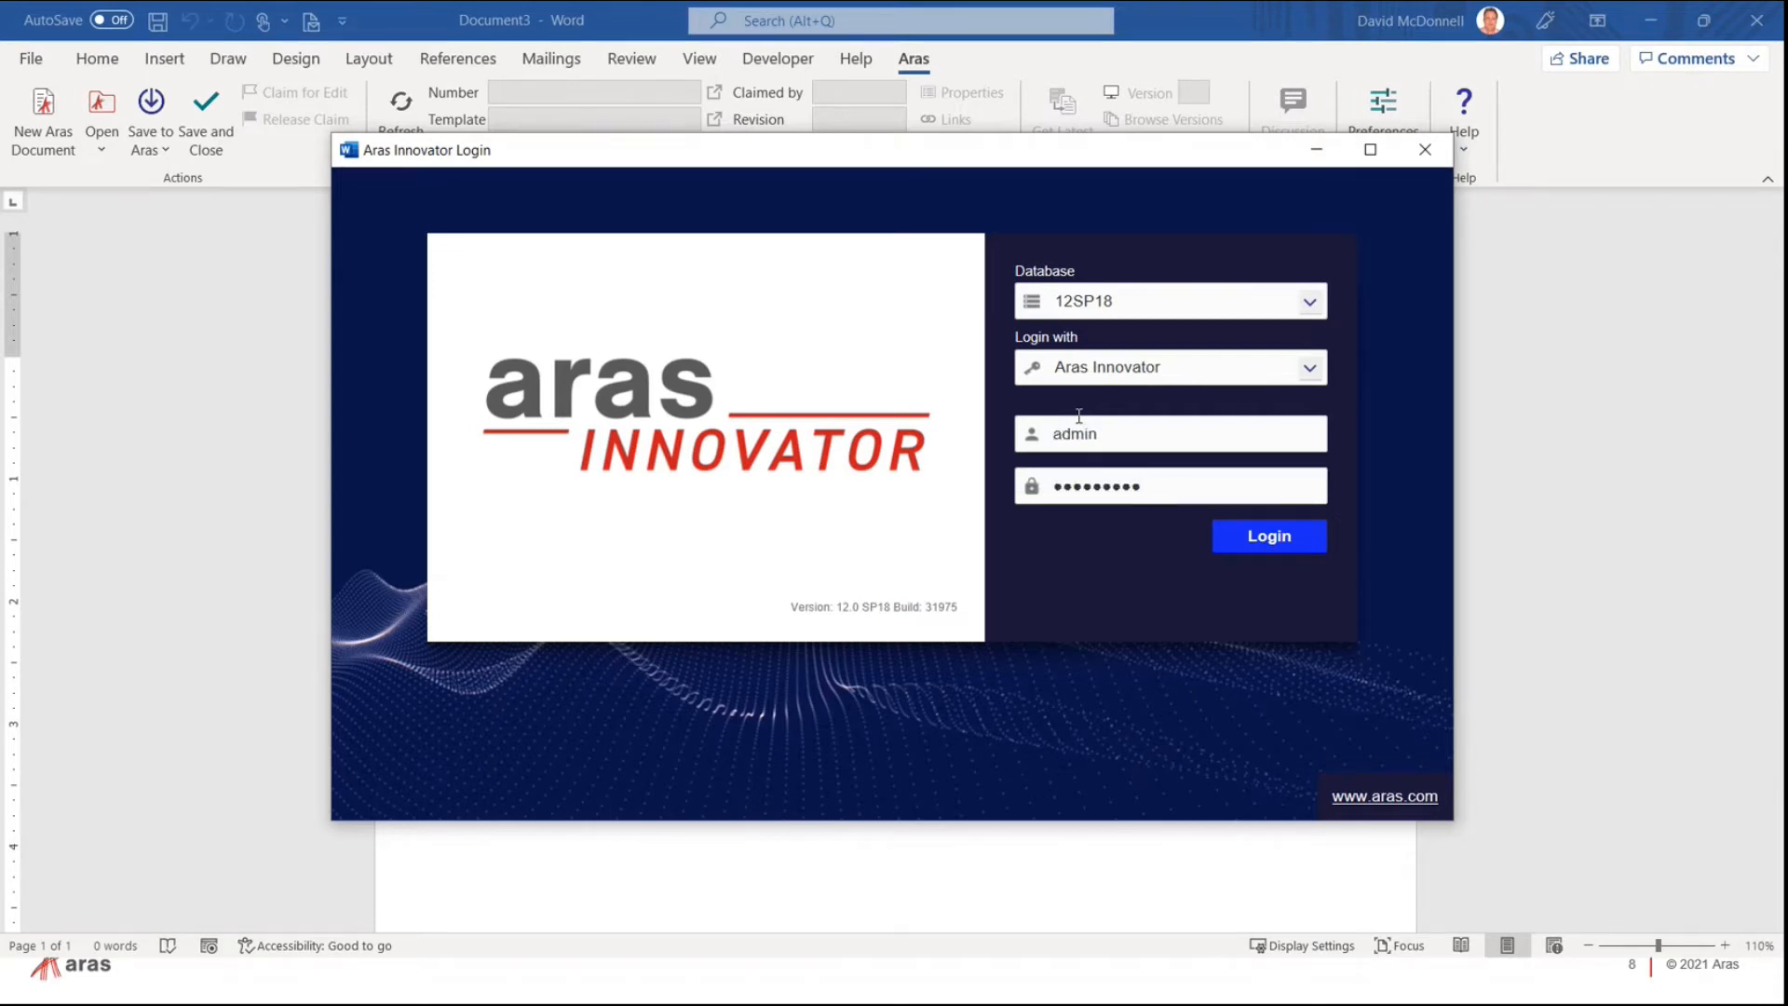
pyautogui.press('Return')
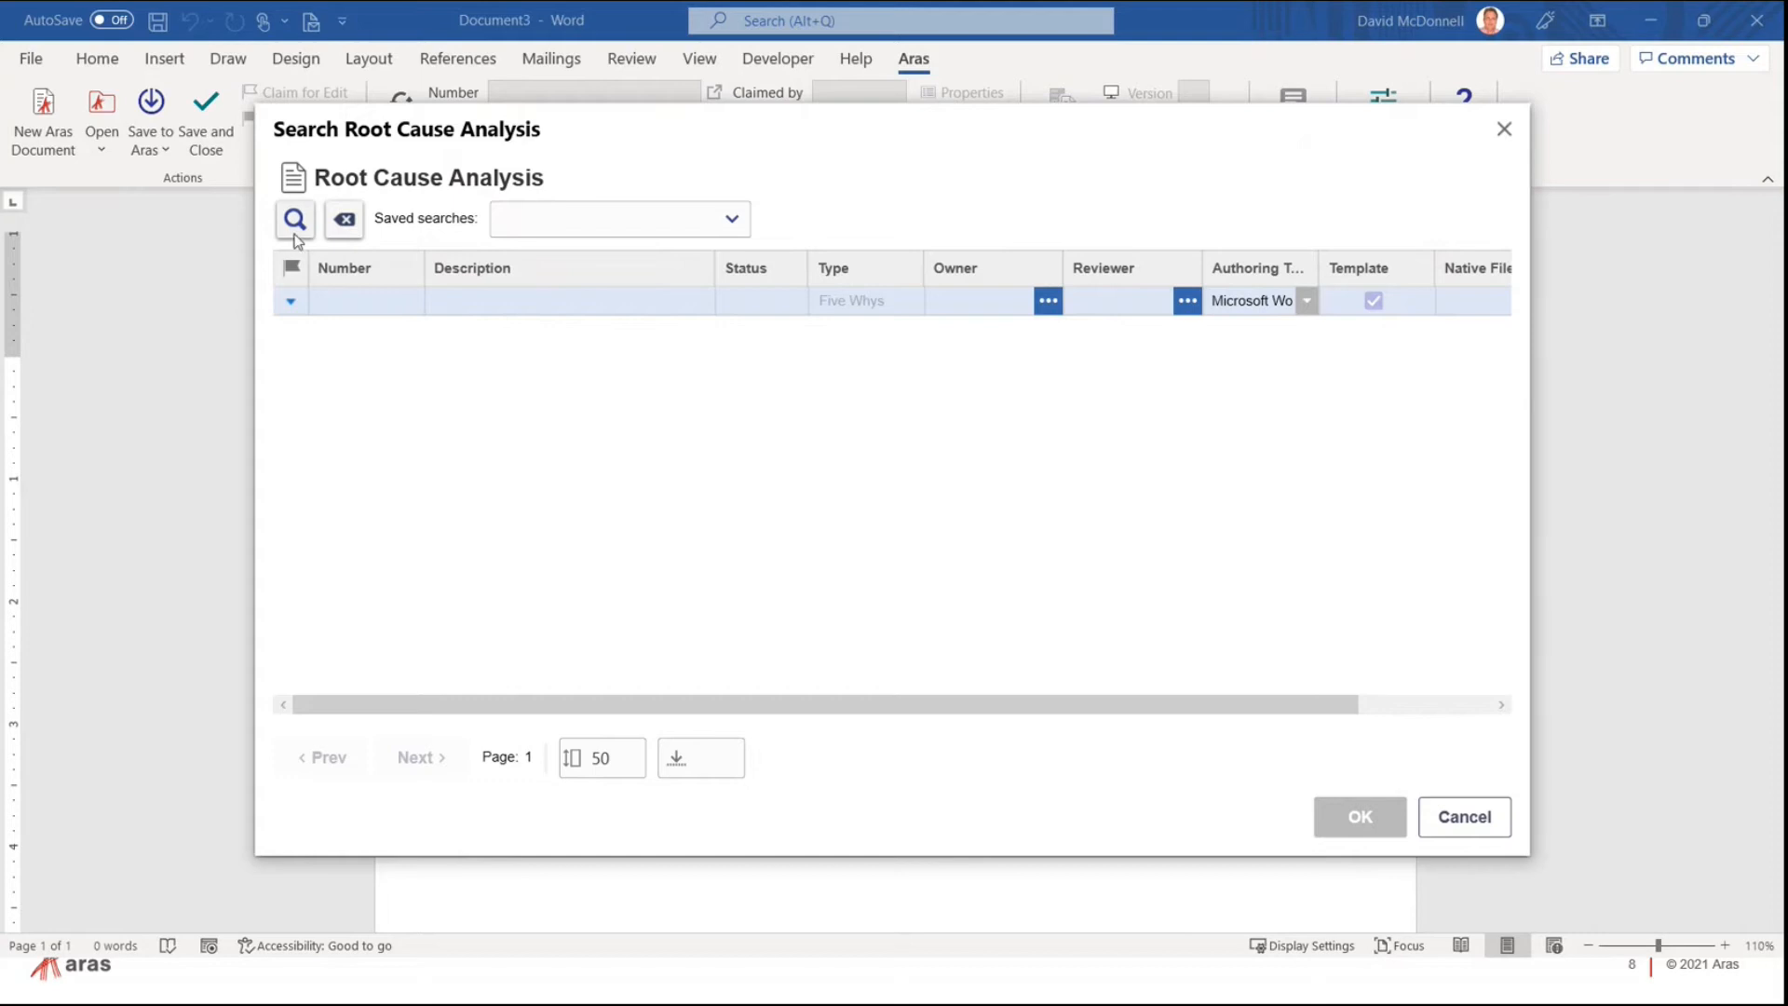
pyautogui.click(292, 233)
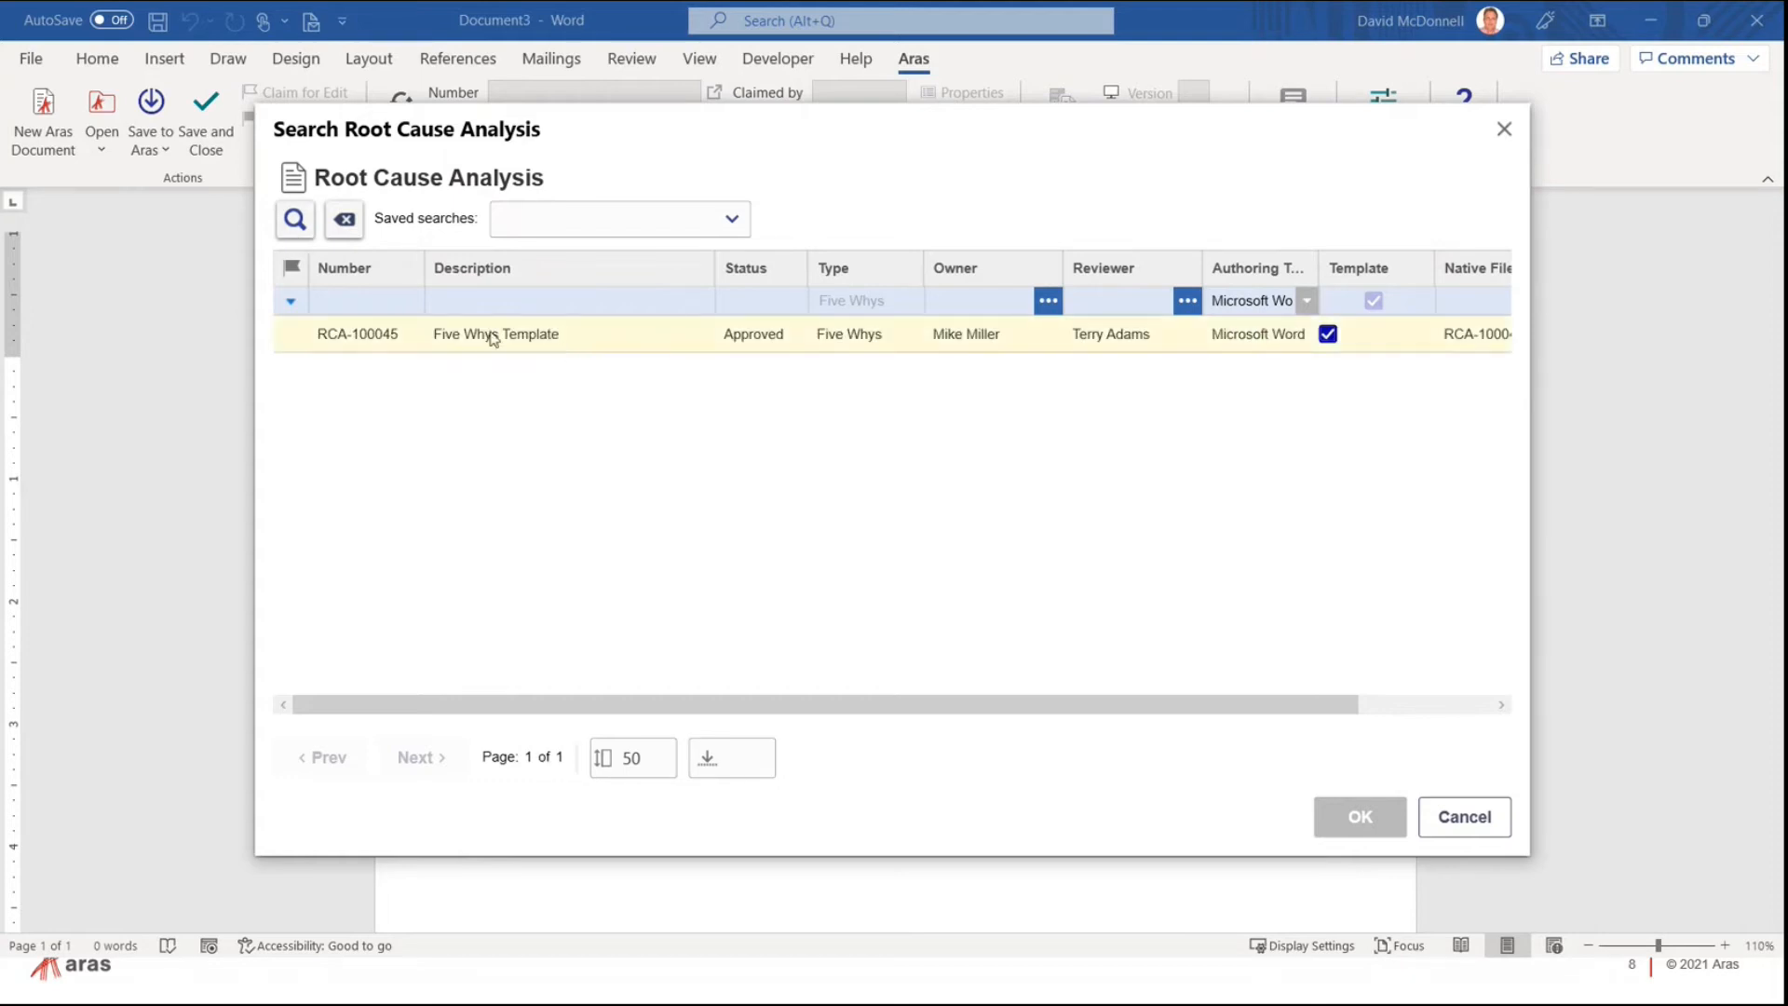
pyautogui.doubleClick(529, 337)
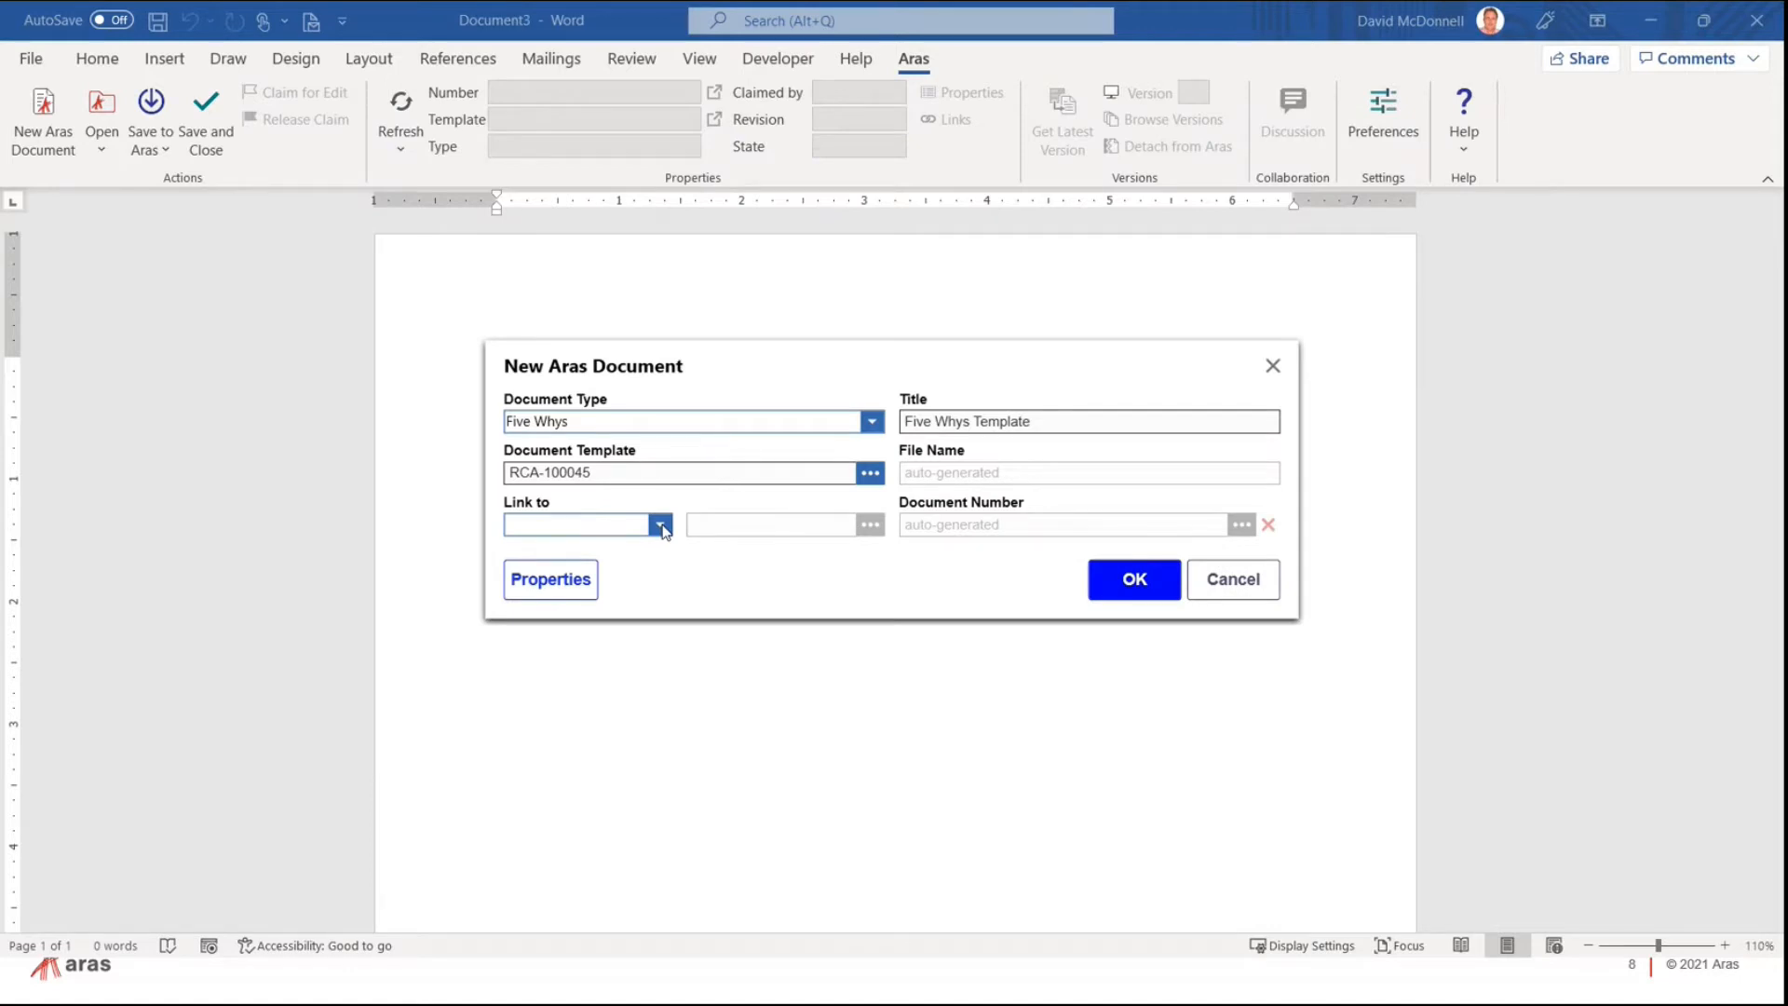
# Step: Link the document to Corrective Action Plan CAP001, discarding its pending edits
pyautogui.click(644, 558)
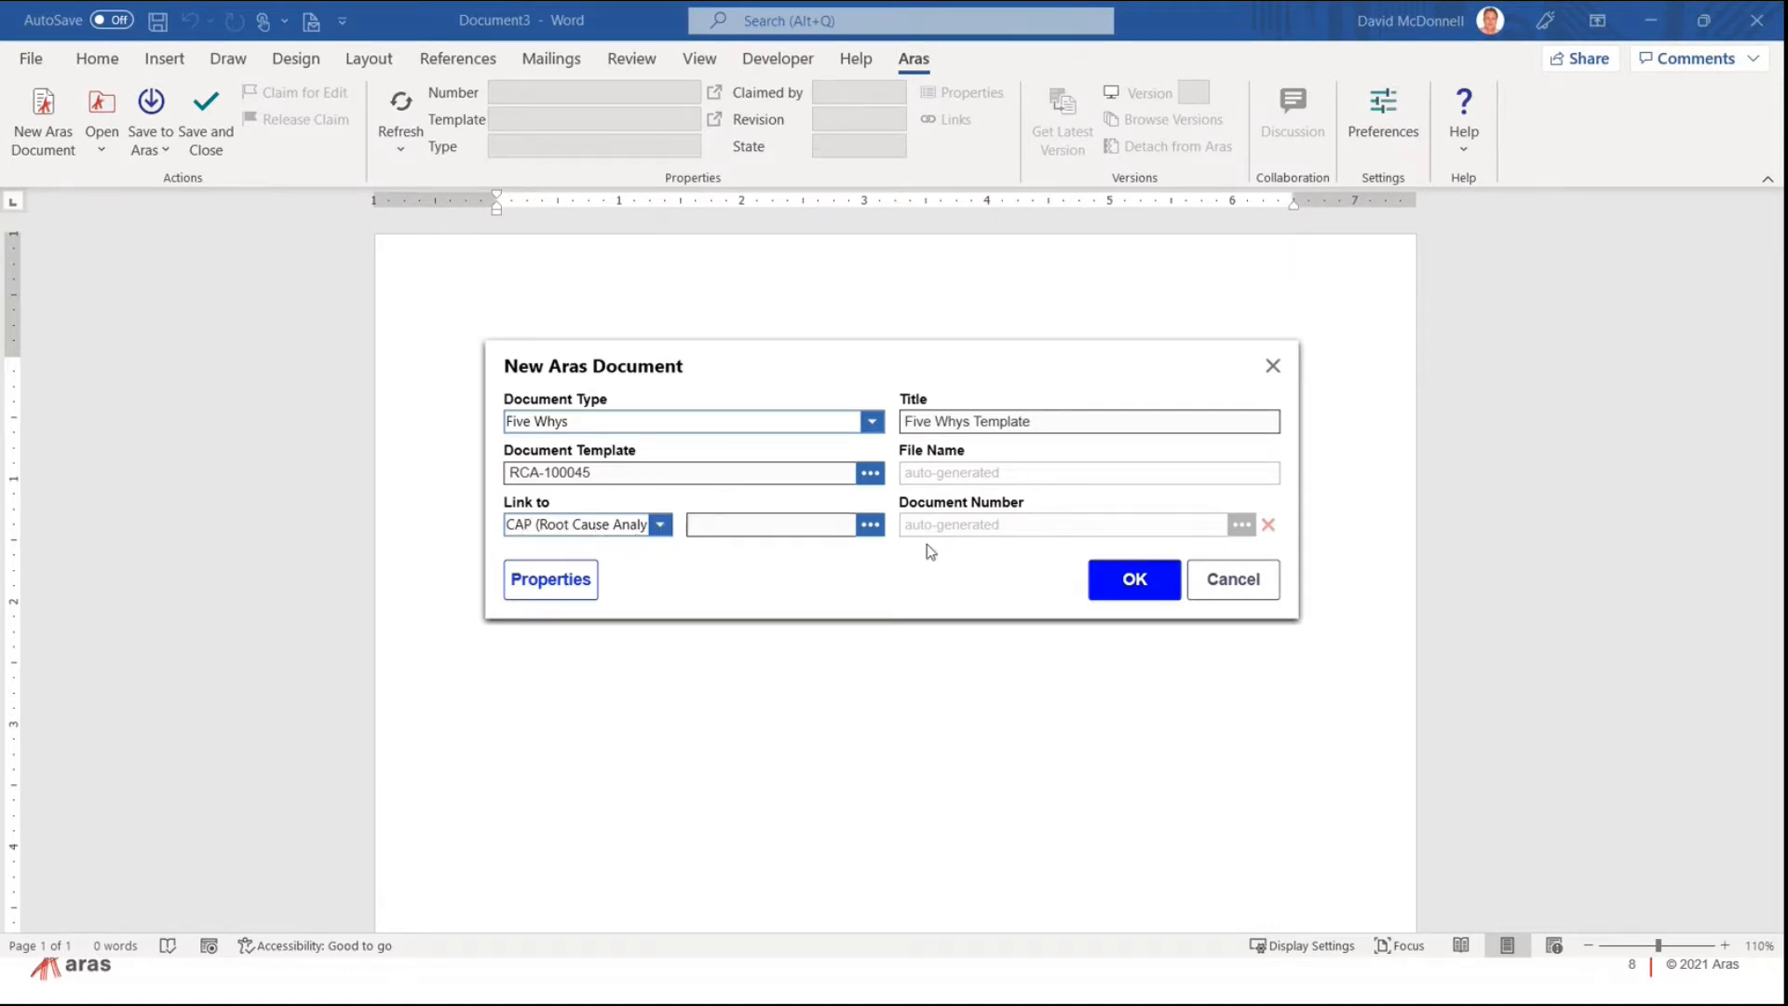
pyautogui.click(870, 524)
pyautogui.click(294, 219)
pyautogui.doubleClick(354, 335)
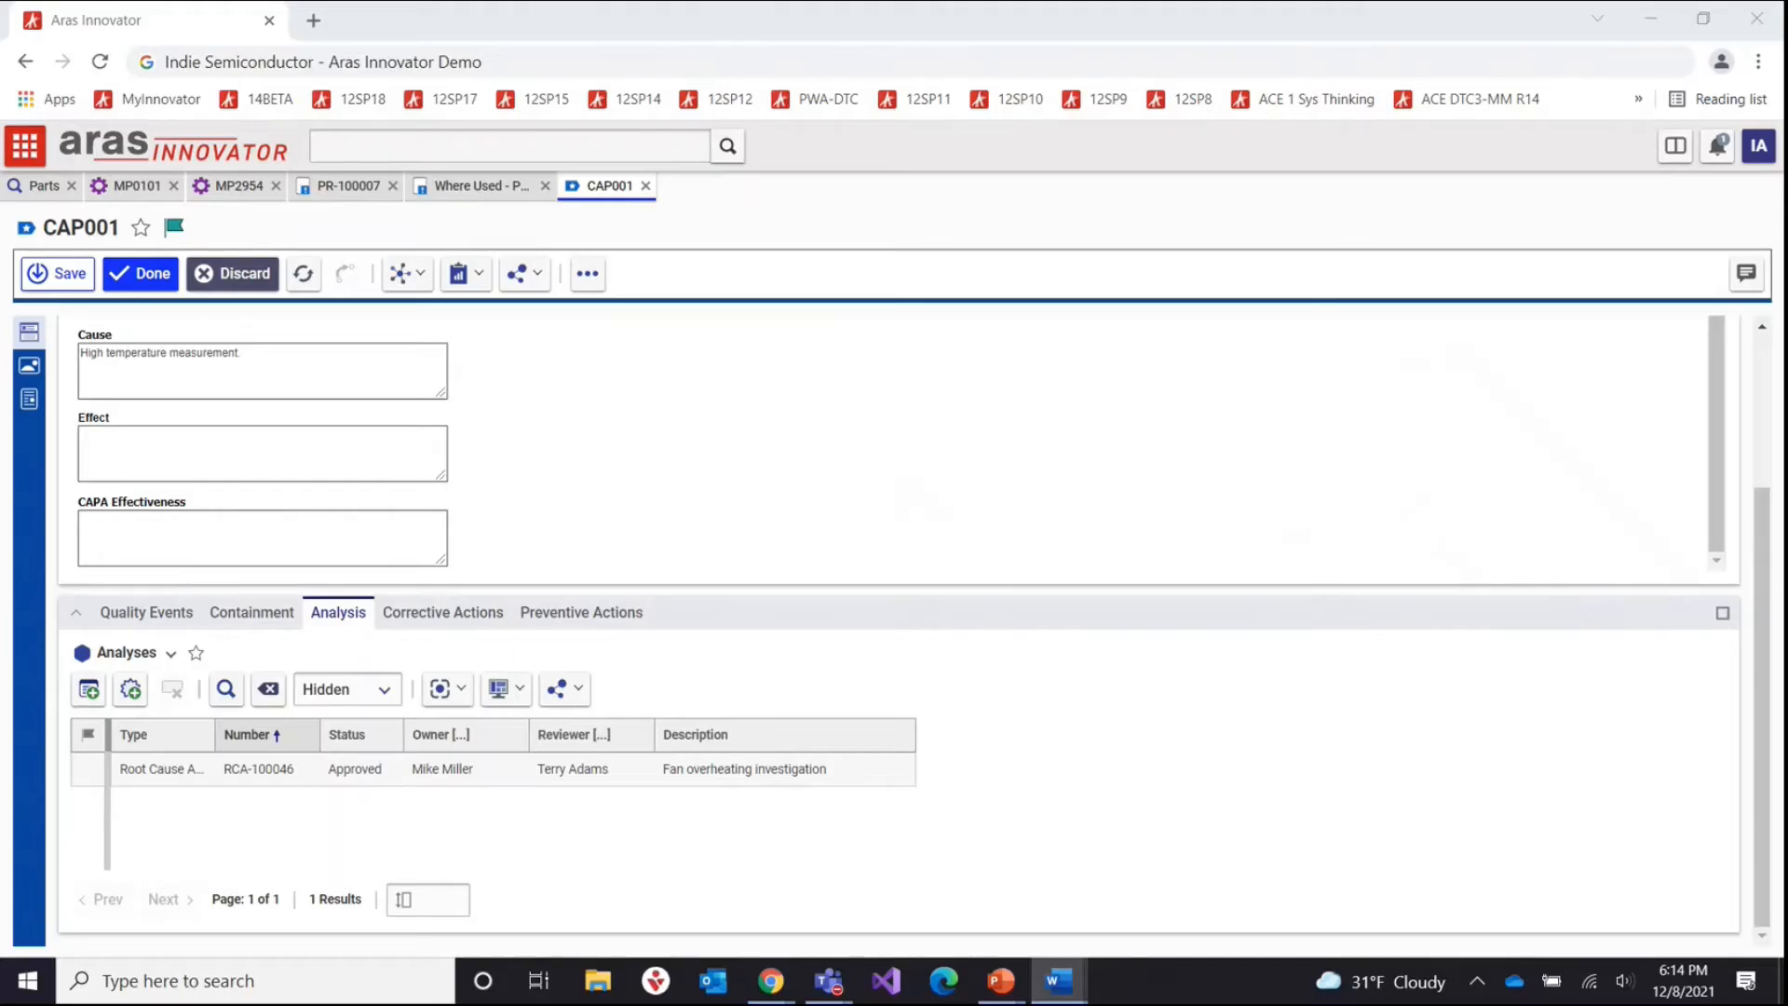
pyautogui.click(229, 273)
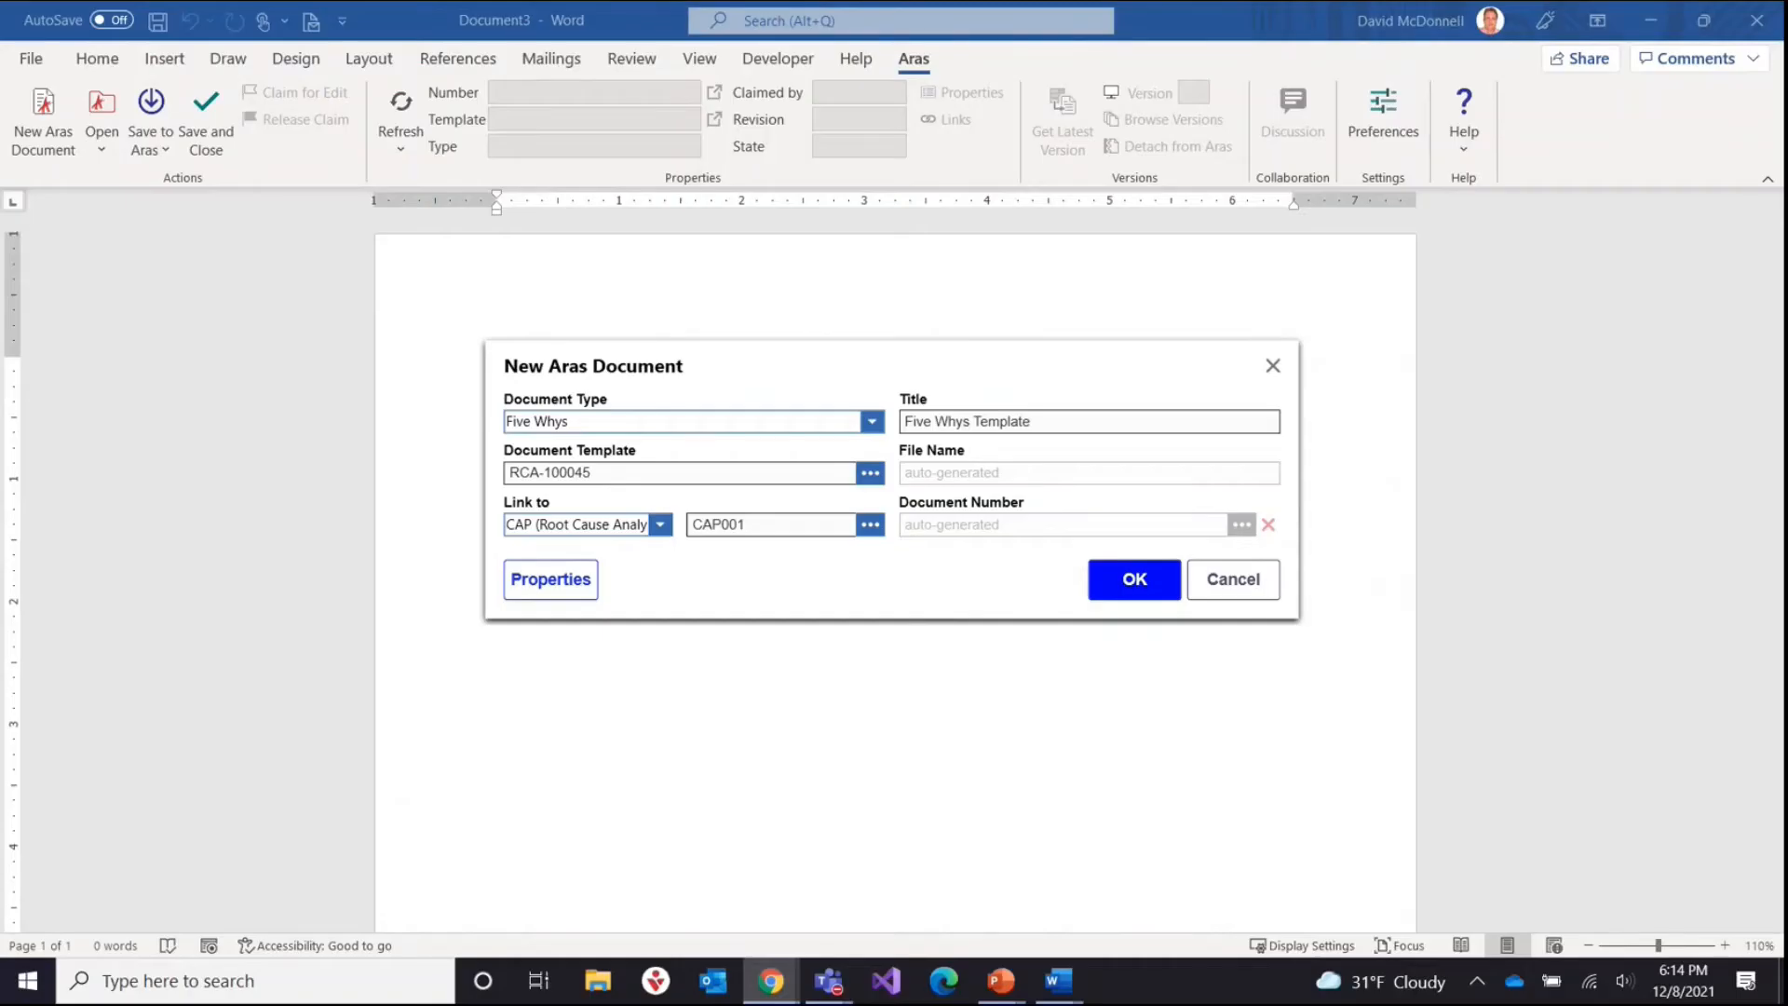
# Step: Title the document 'Demo 5Y' and create it
pyautogui.click(1050, 421)
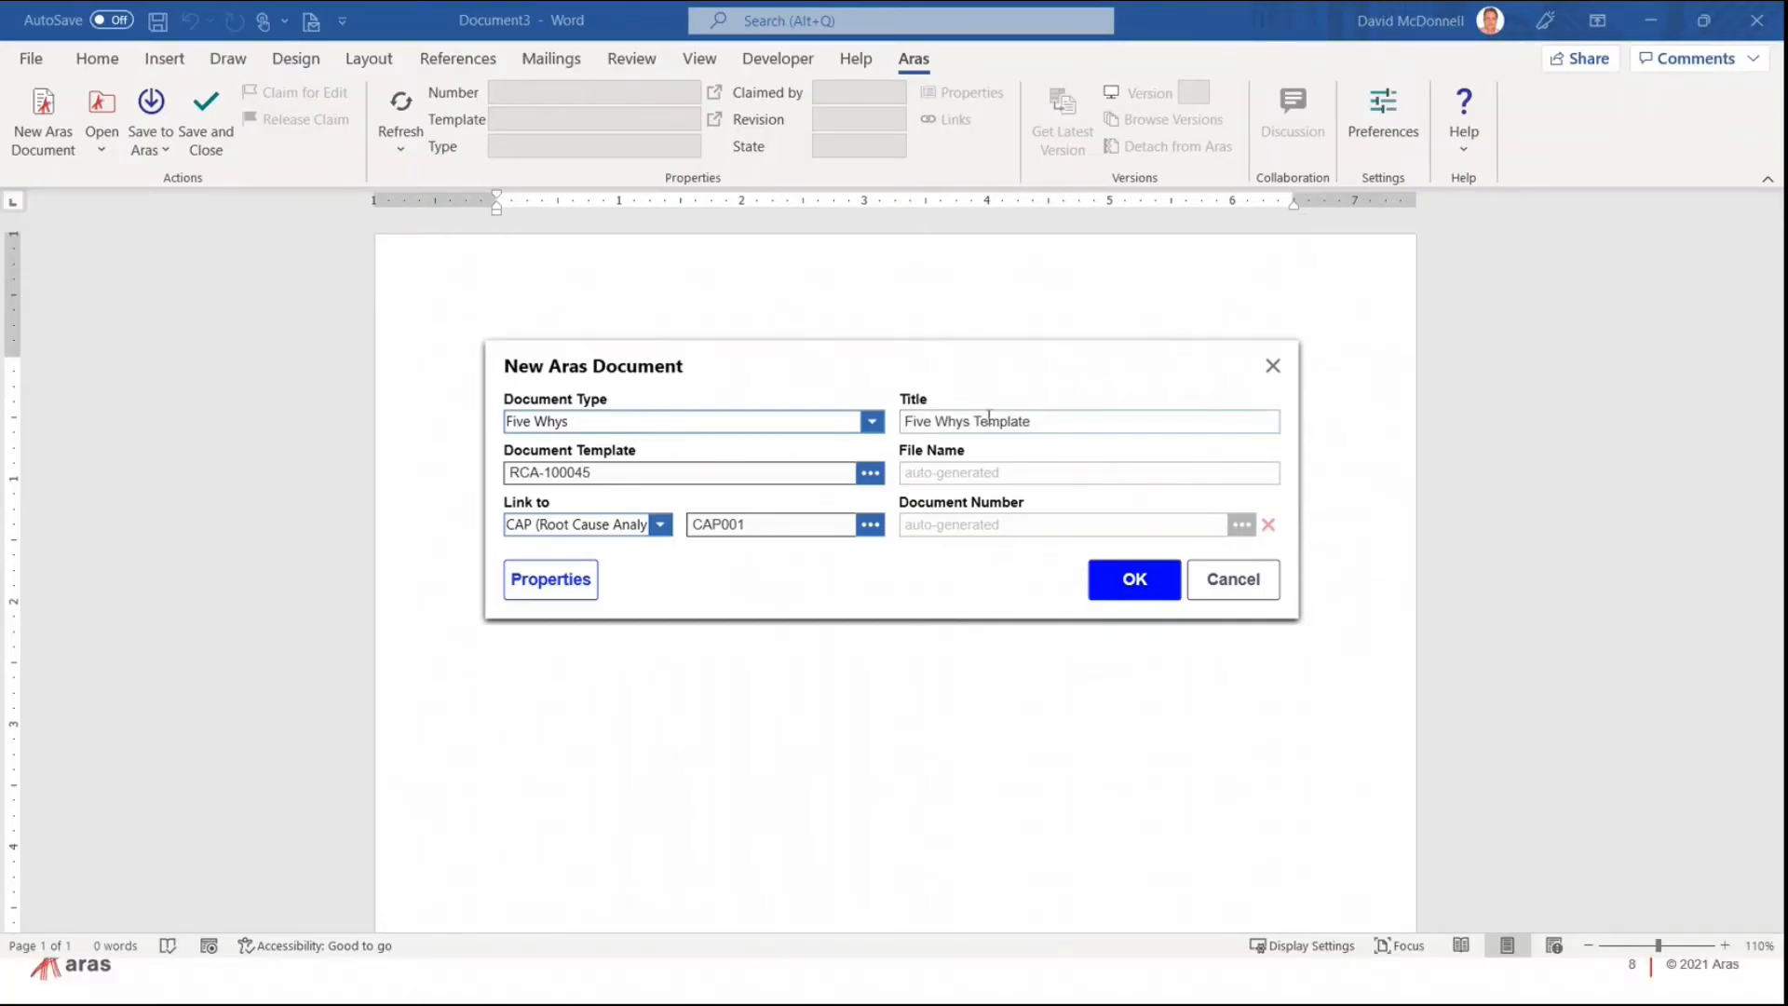
pyautogui.hotkey('ctrl', 'a')
pyautogui.write('Demo 5Y')
pyautogui.click(1151, 591)
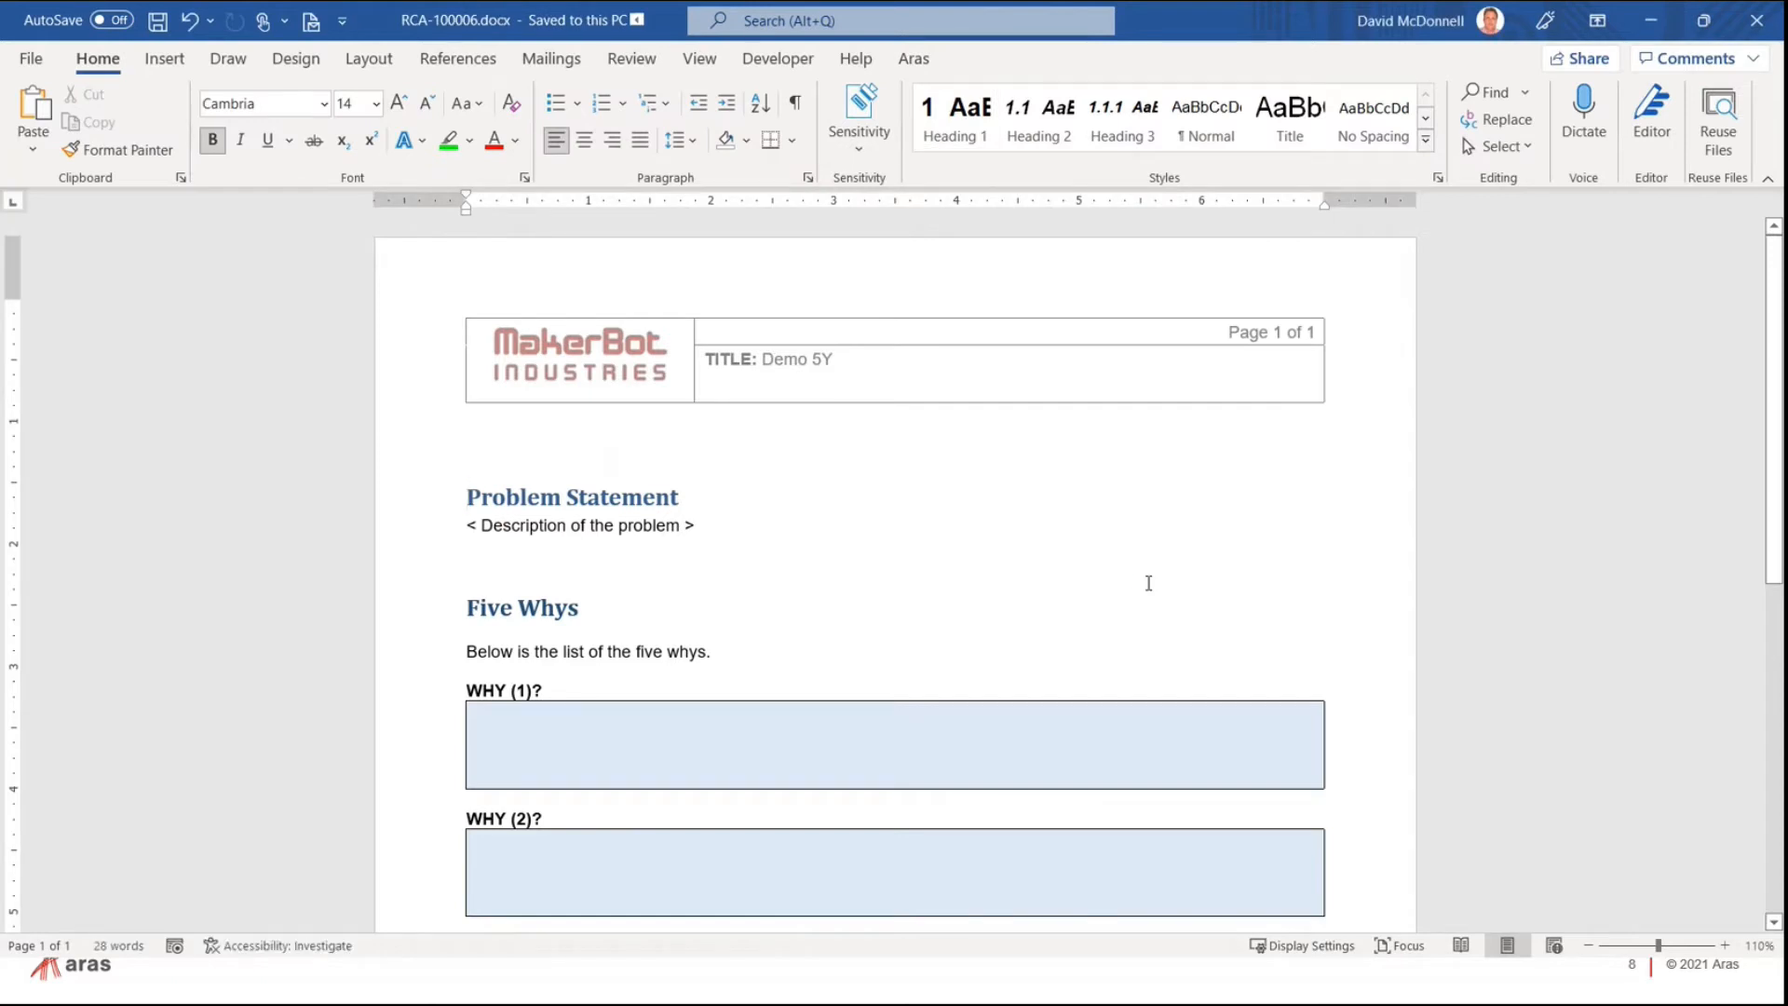
# Step: Enter 'sldikhsfsd' and 'sdfsdfsdf' as the first two whys and 'Bad data' as the problem
pyautogui.click(823, 764)
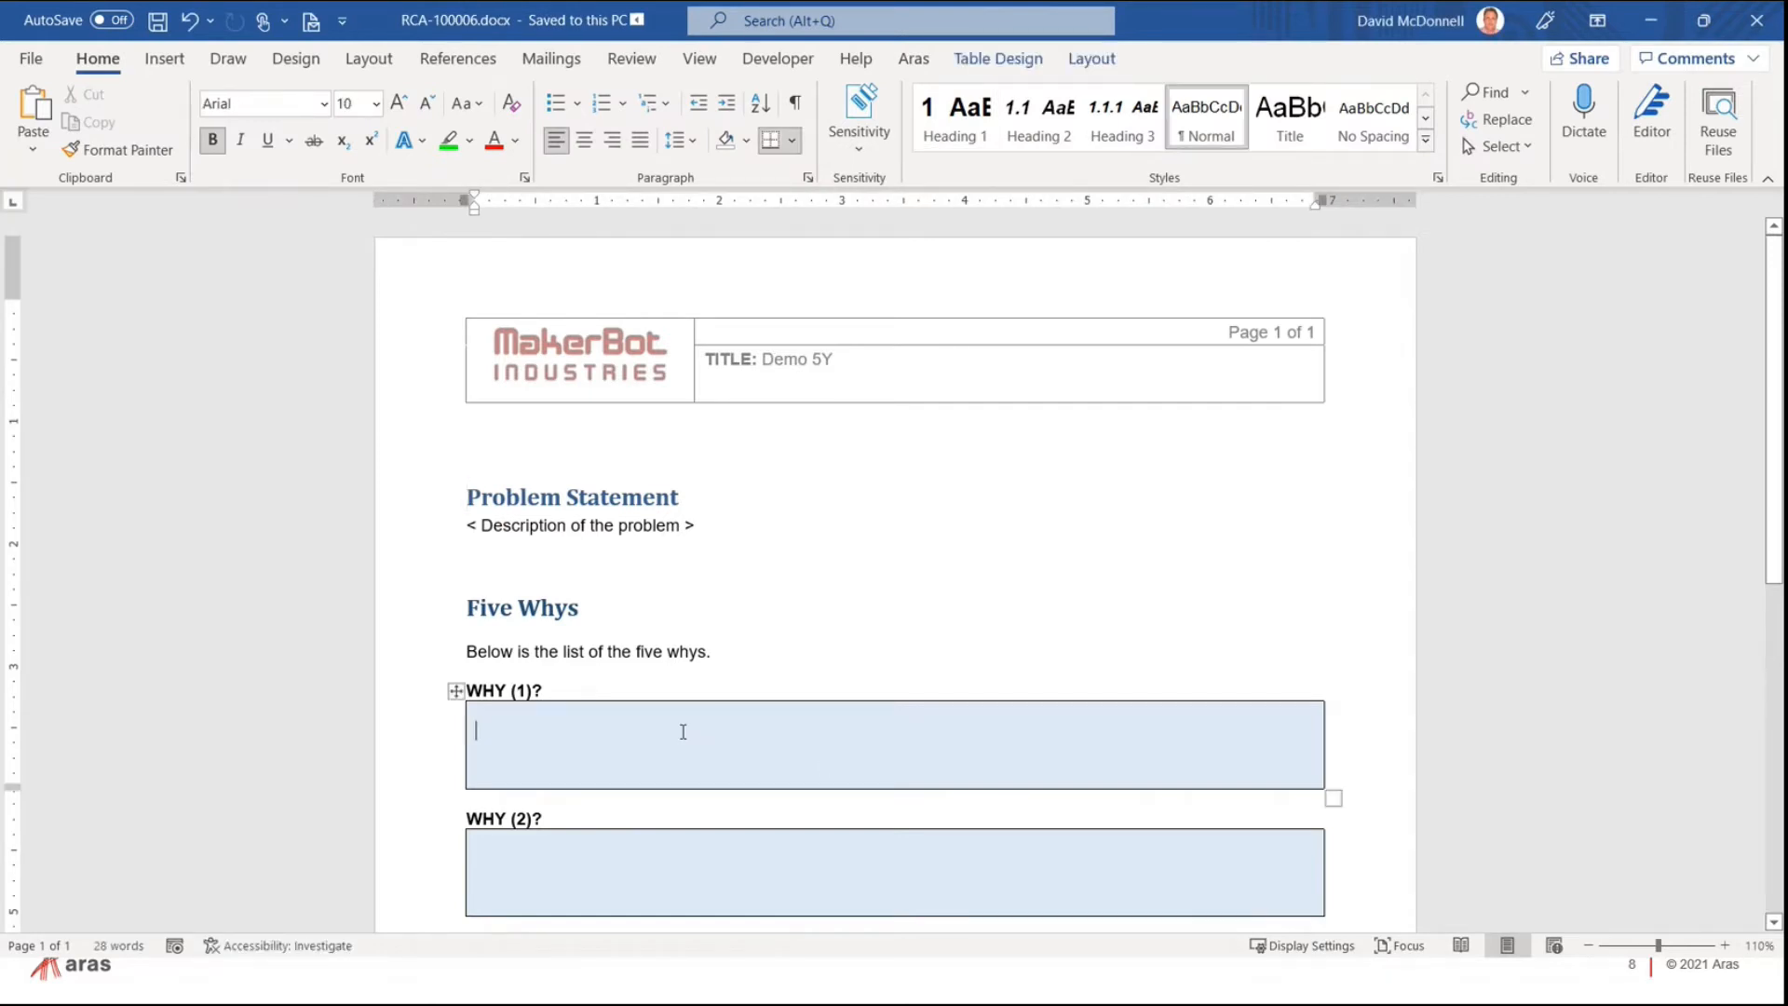
pyautogui.write('sldikhsfsd')
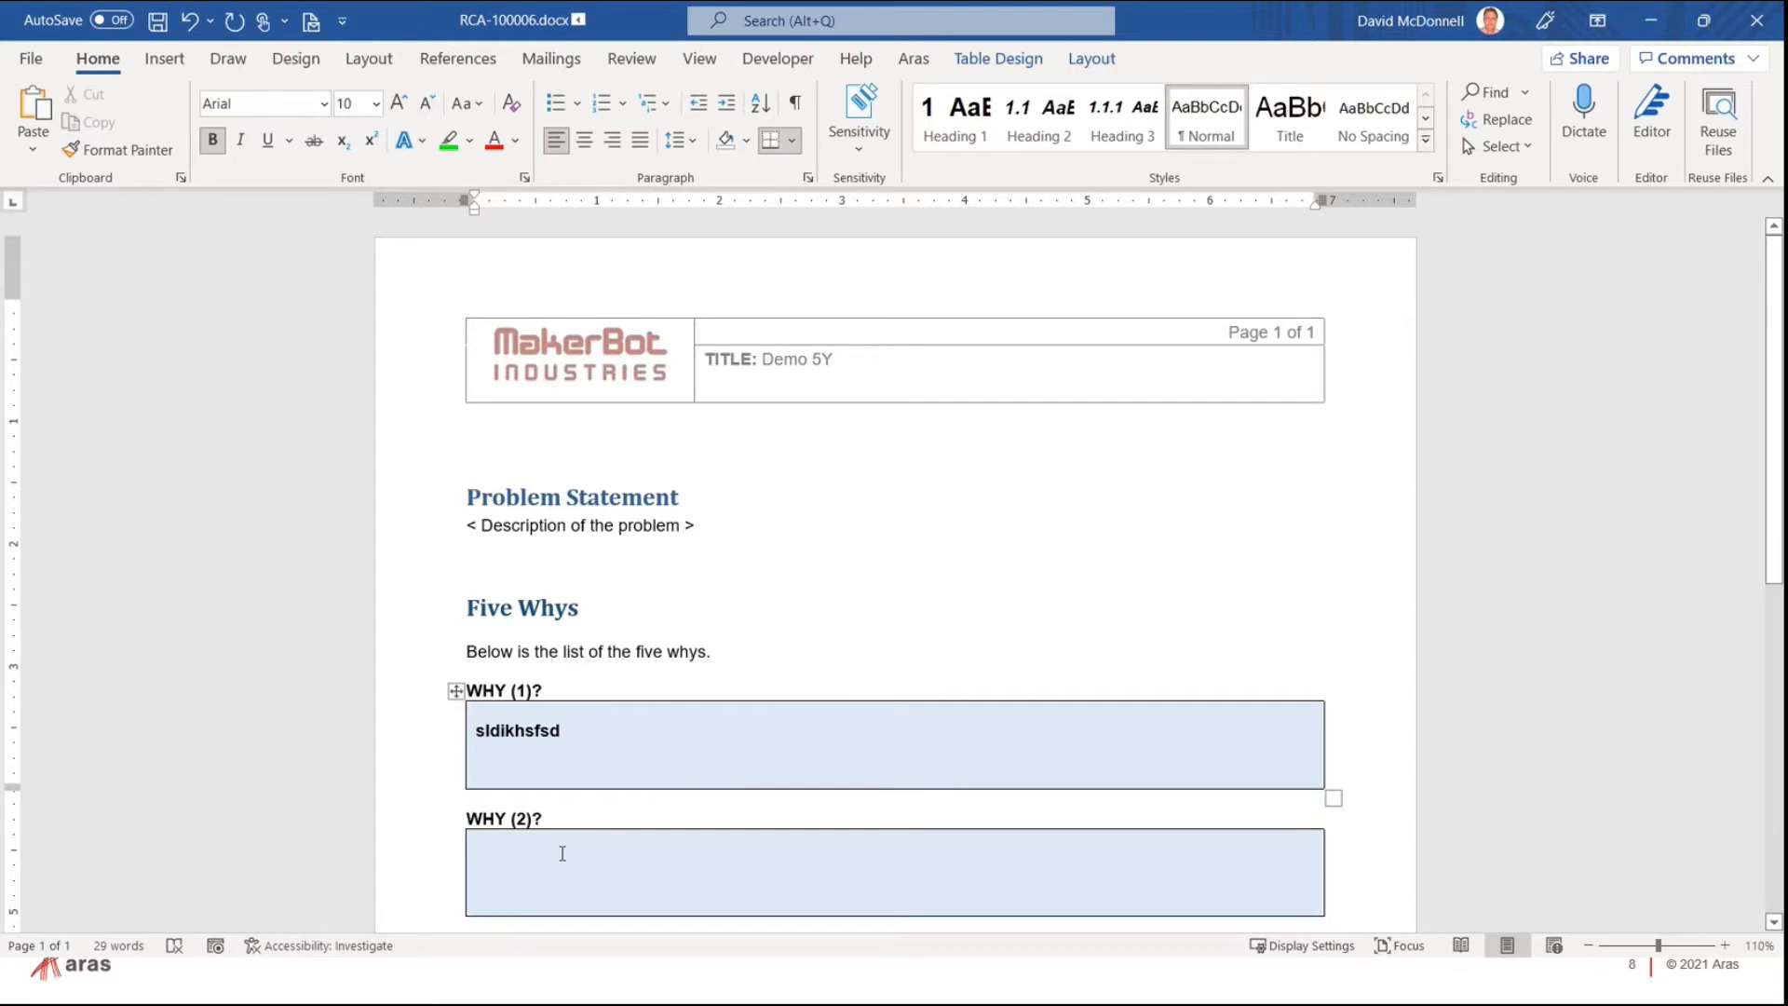
pyautogui.click(563, 853)
pyautogui.write('sdfsdfsdf')
pyautogui.moveTo(466, 525); pyautogui.dragTo(678, 532)
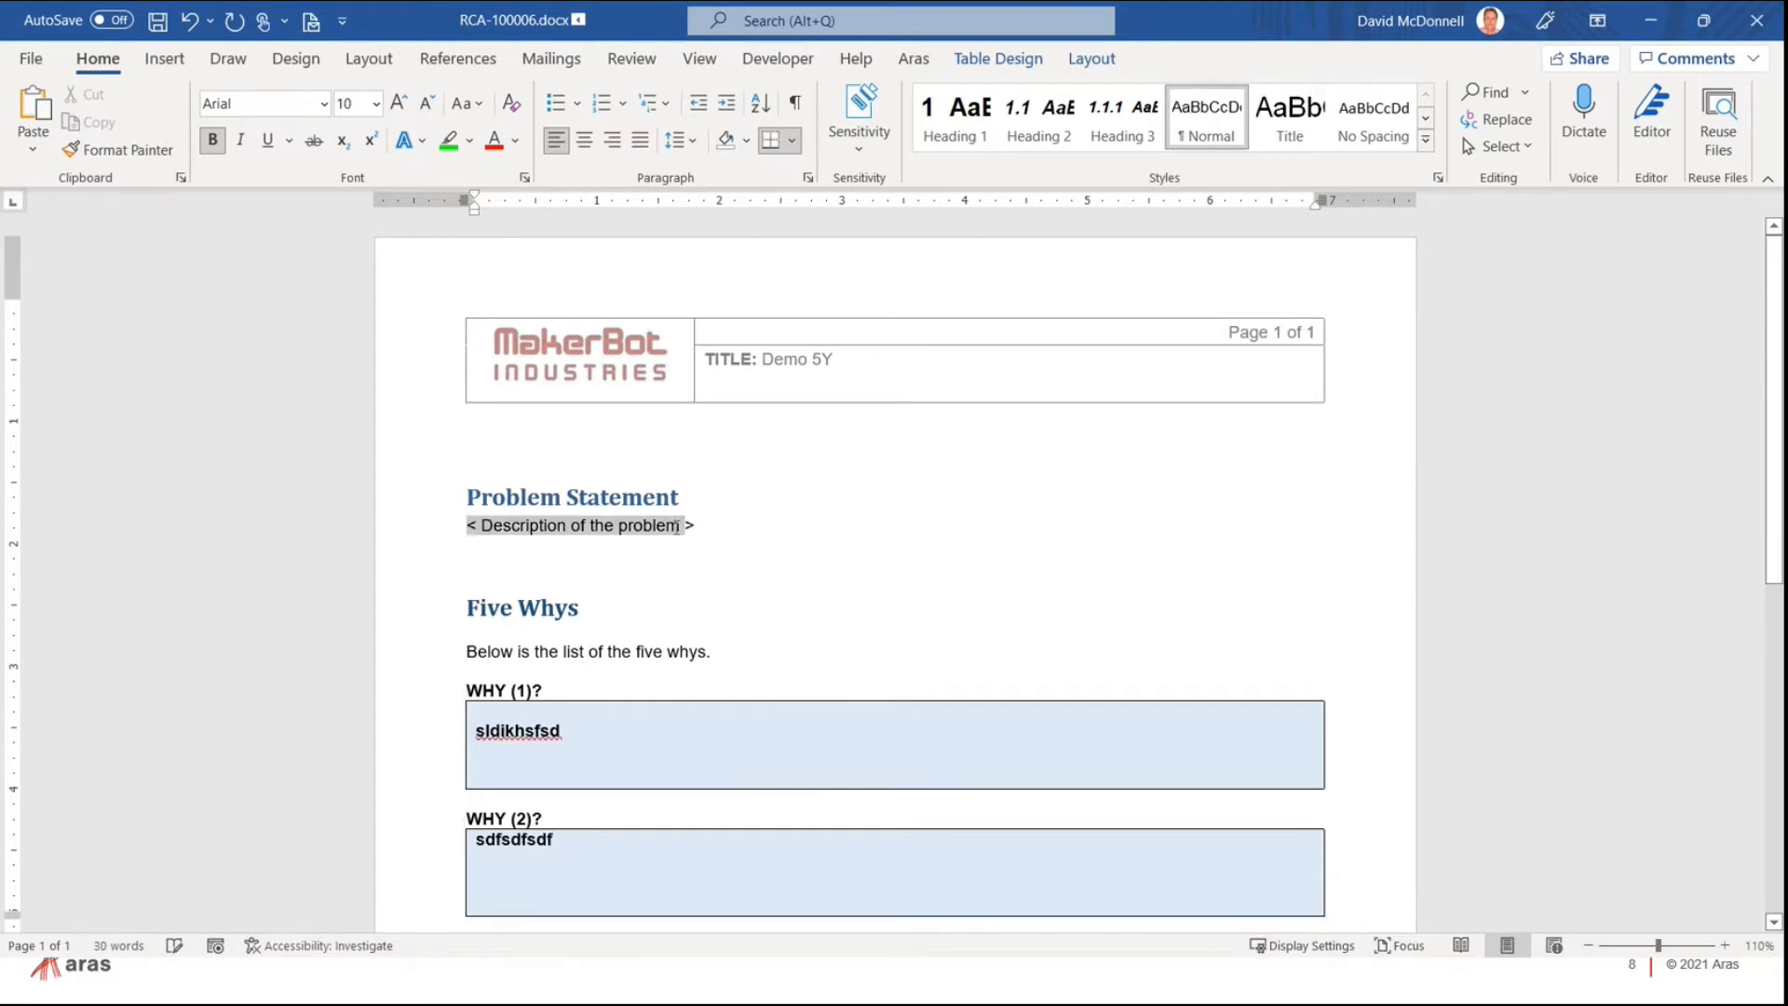
pyautogui.write('Ba')
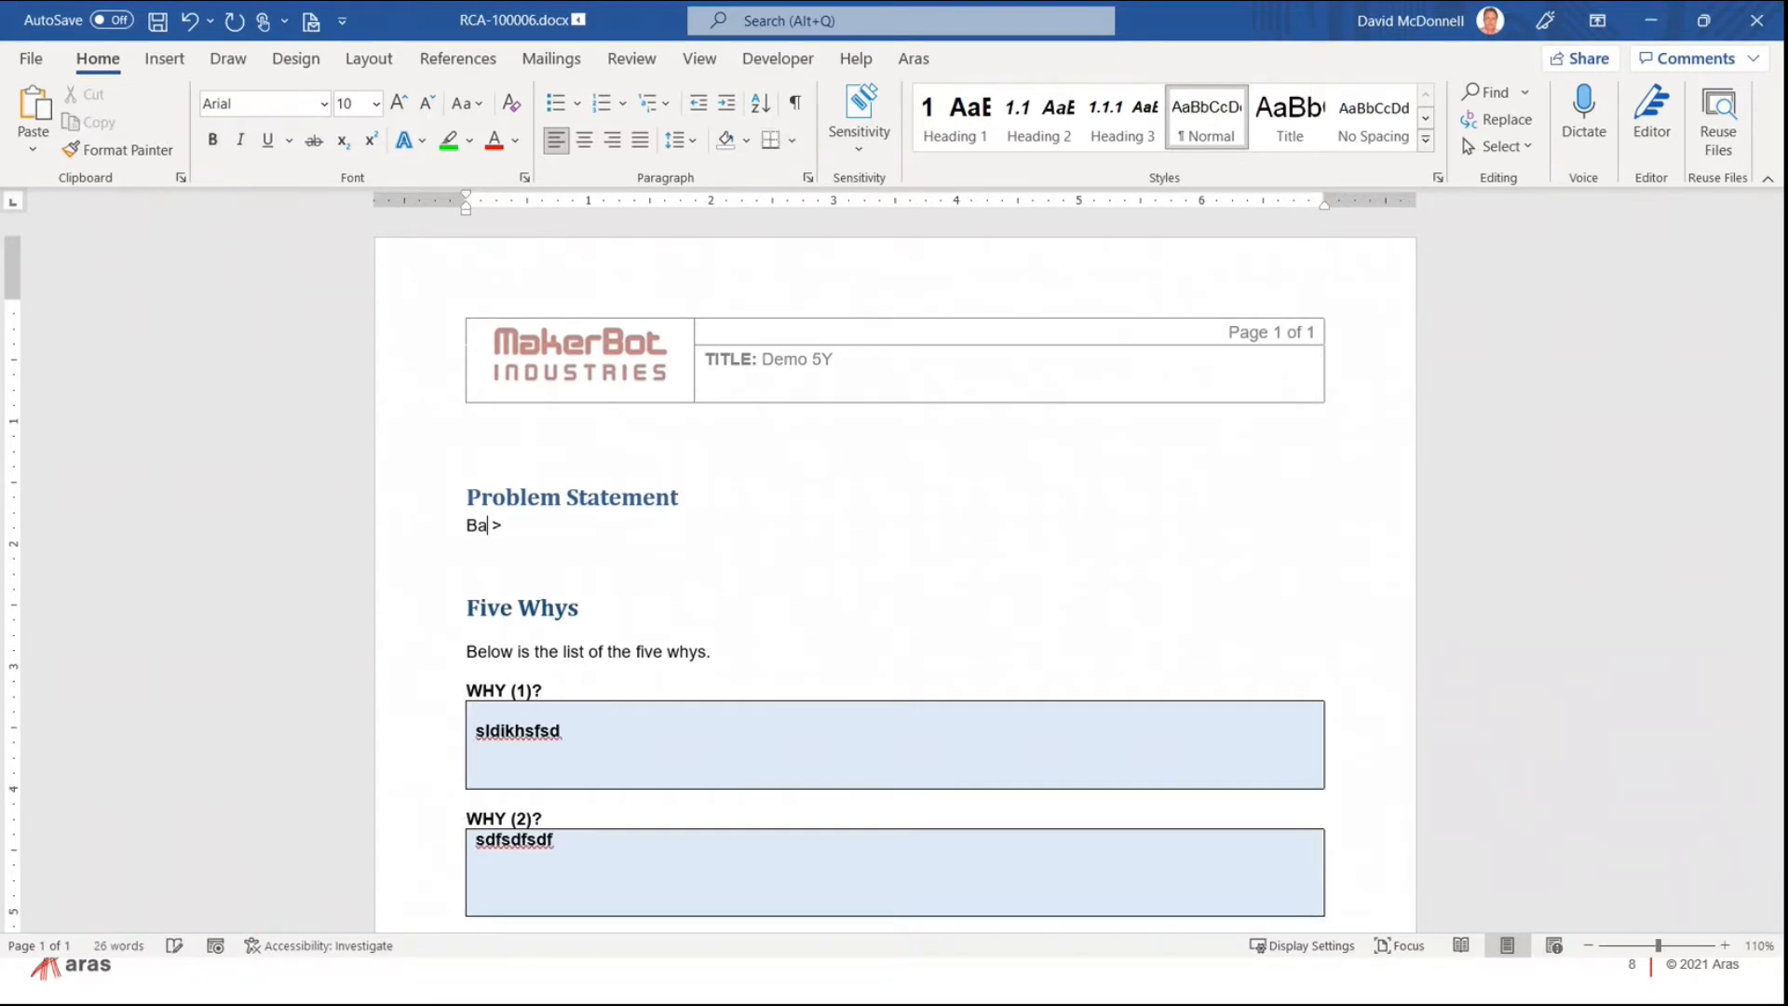
pyautogui.write('d data')
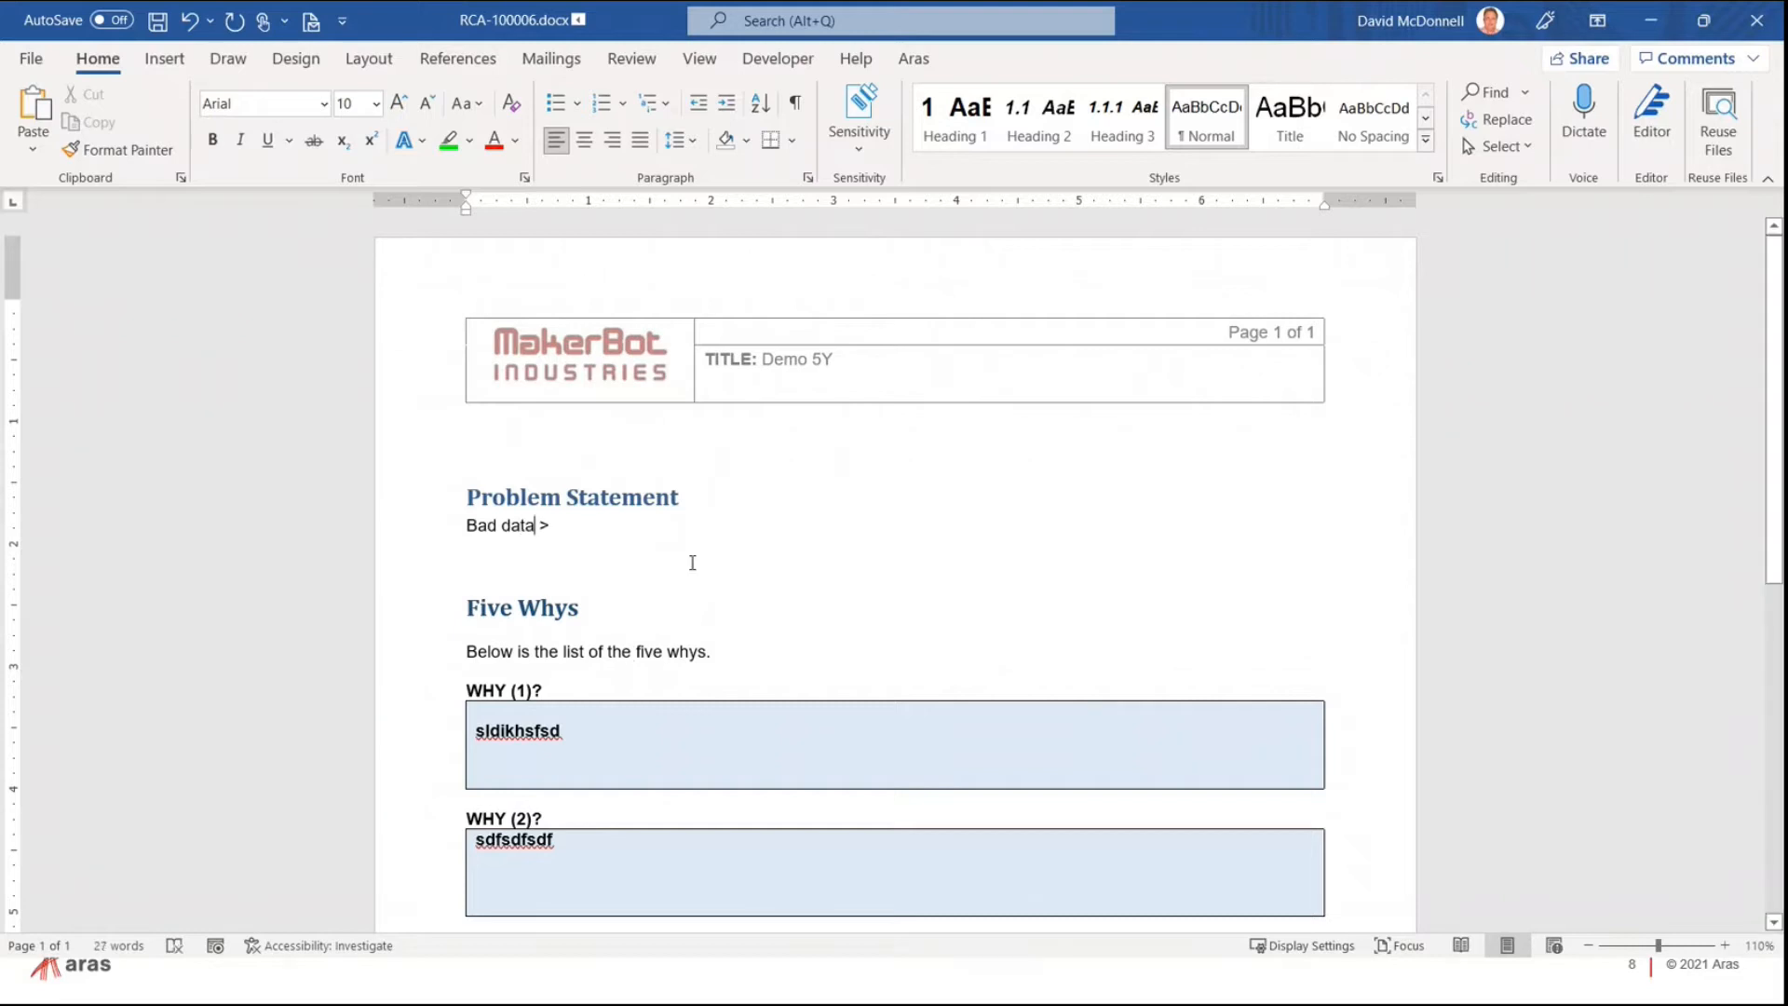
pyautogui.scroll(-3, 870, 575)
pyautogui.scroll(-3, 870, 575)
pyautogui.scroll(5, 839, 559)
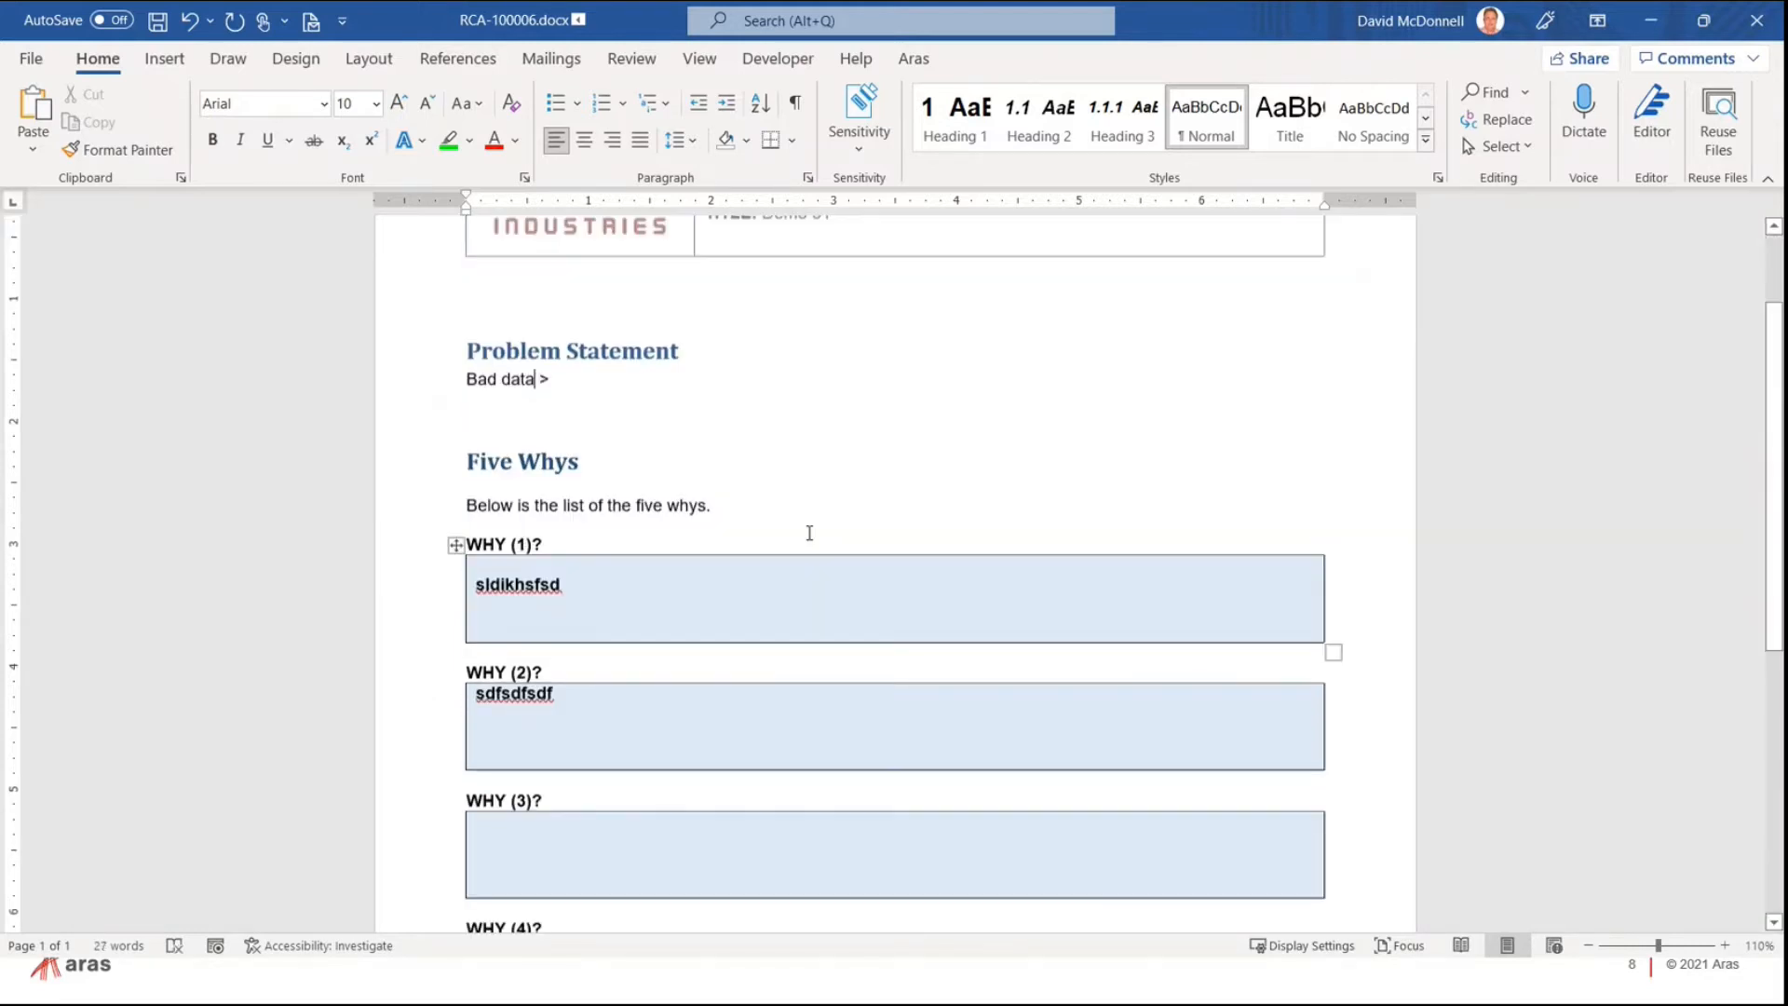
# Step: Save the Five Whys document to Aras and close it, confirming with OK
pyautogui.click(913, 59)
pyautogui.click(202, 112)
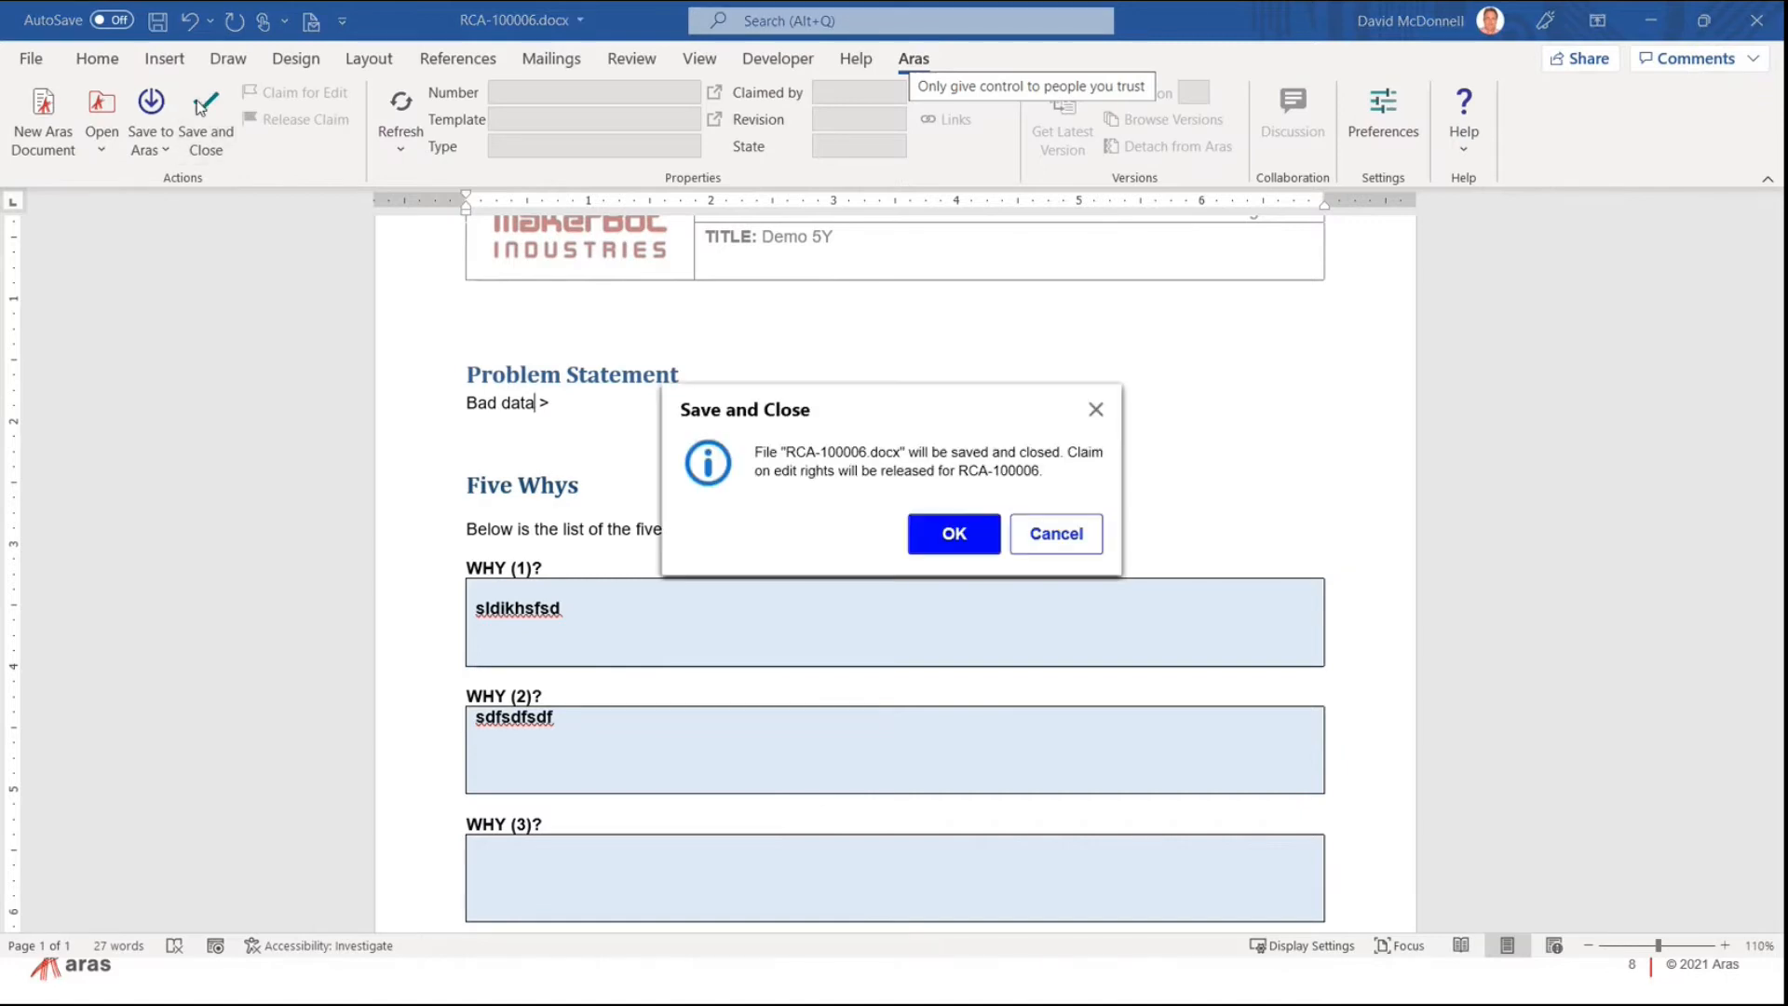
pyautogui.click(950, 532)
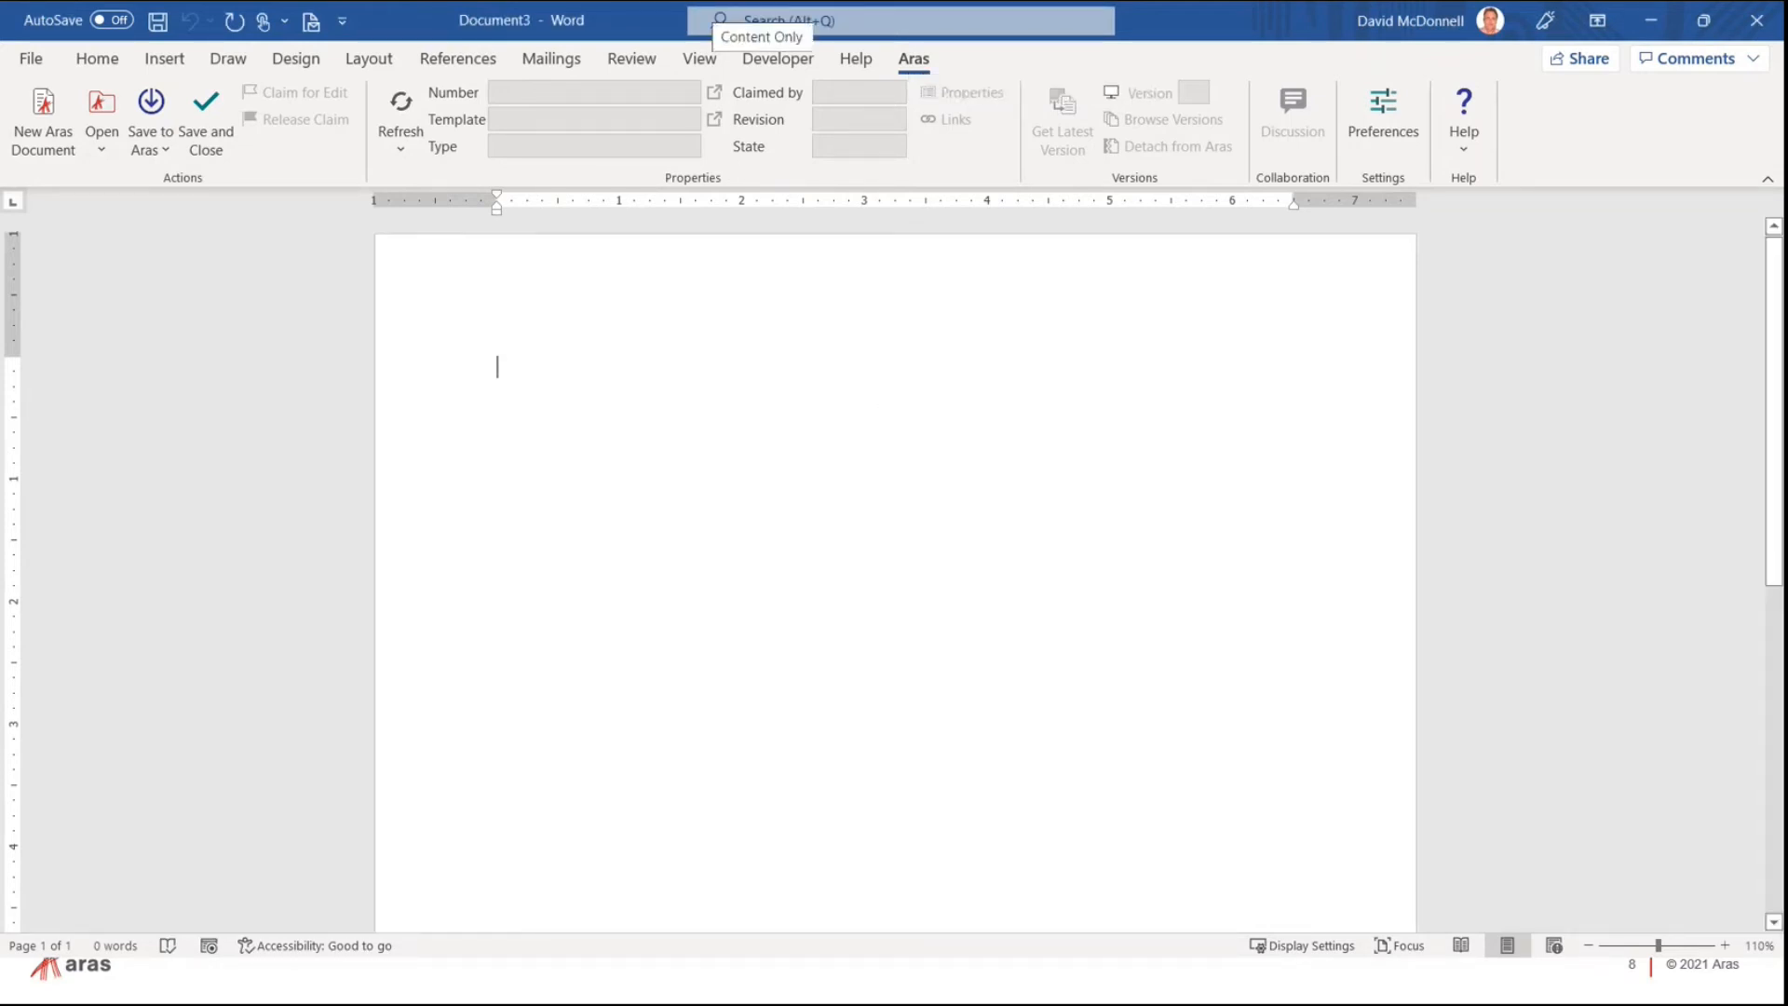
# Step: Back in Aras, refresh CAP001's analyses, widen the Number column, and select RCA-100006
pyautogui.hotkey('alt', 'Tab')
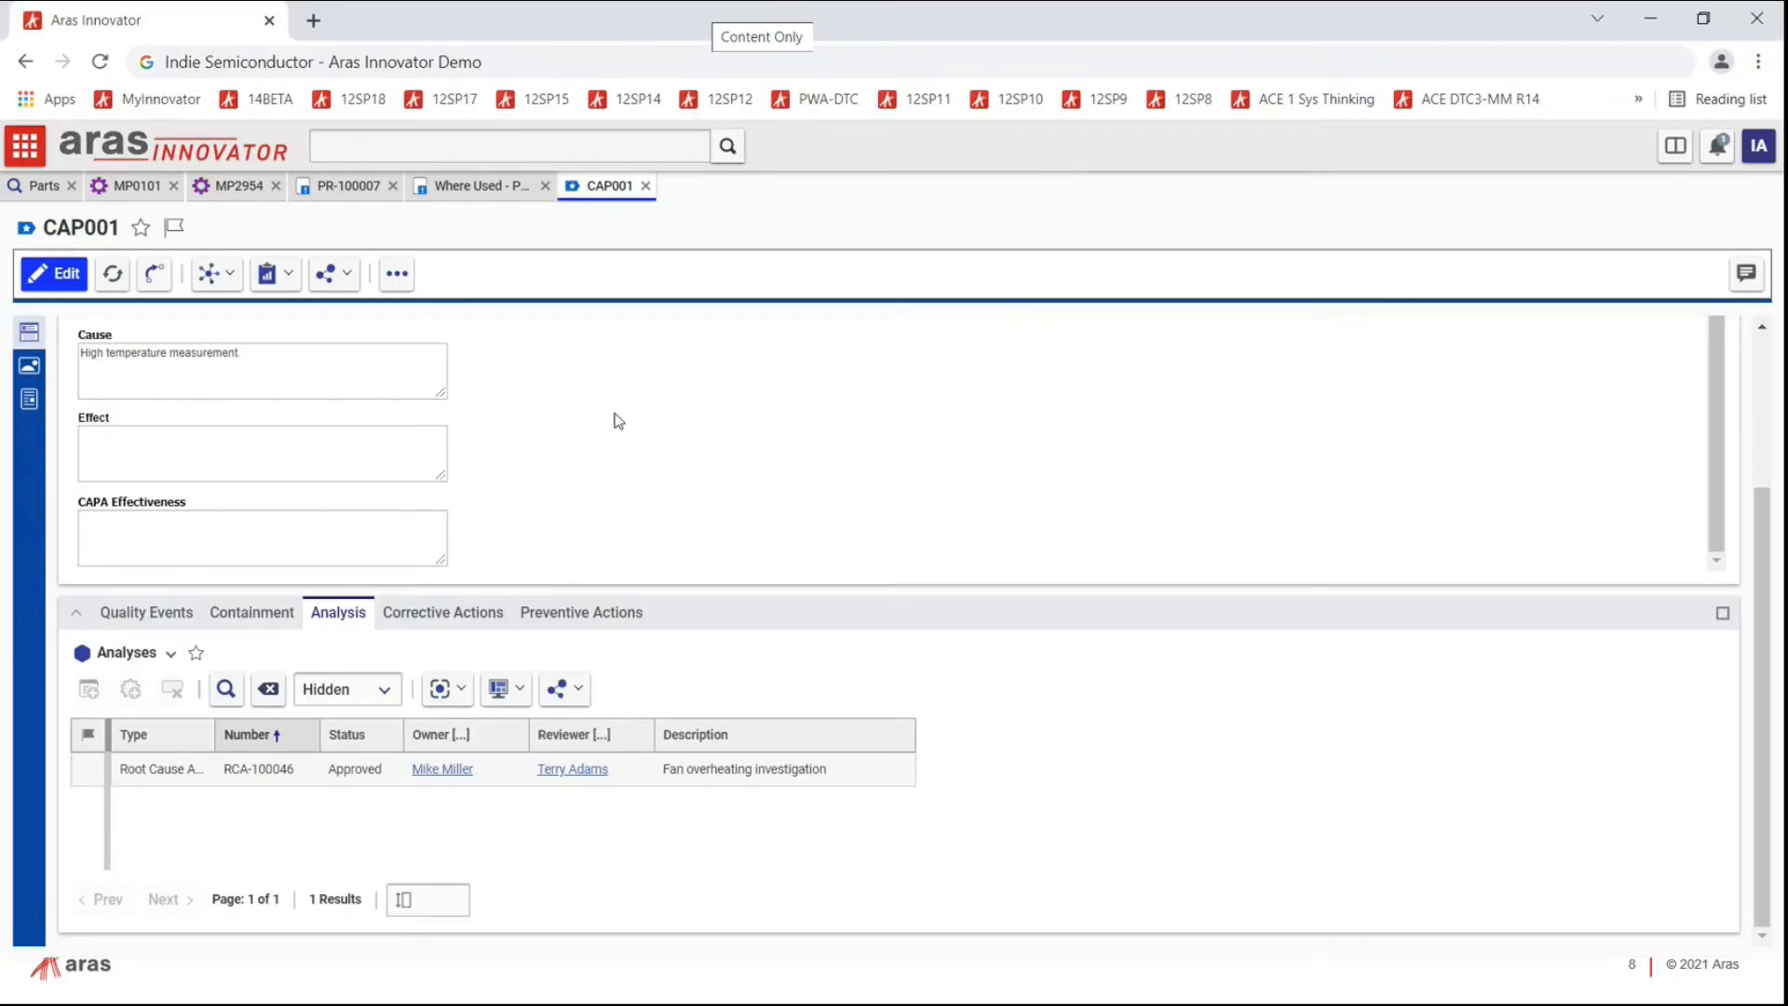
pyautogui.click(112, 278)
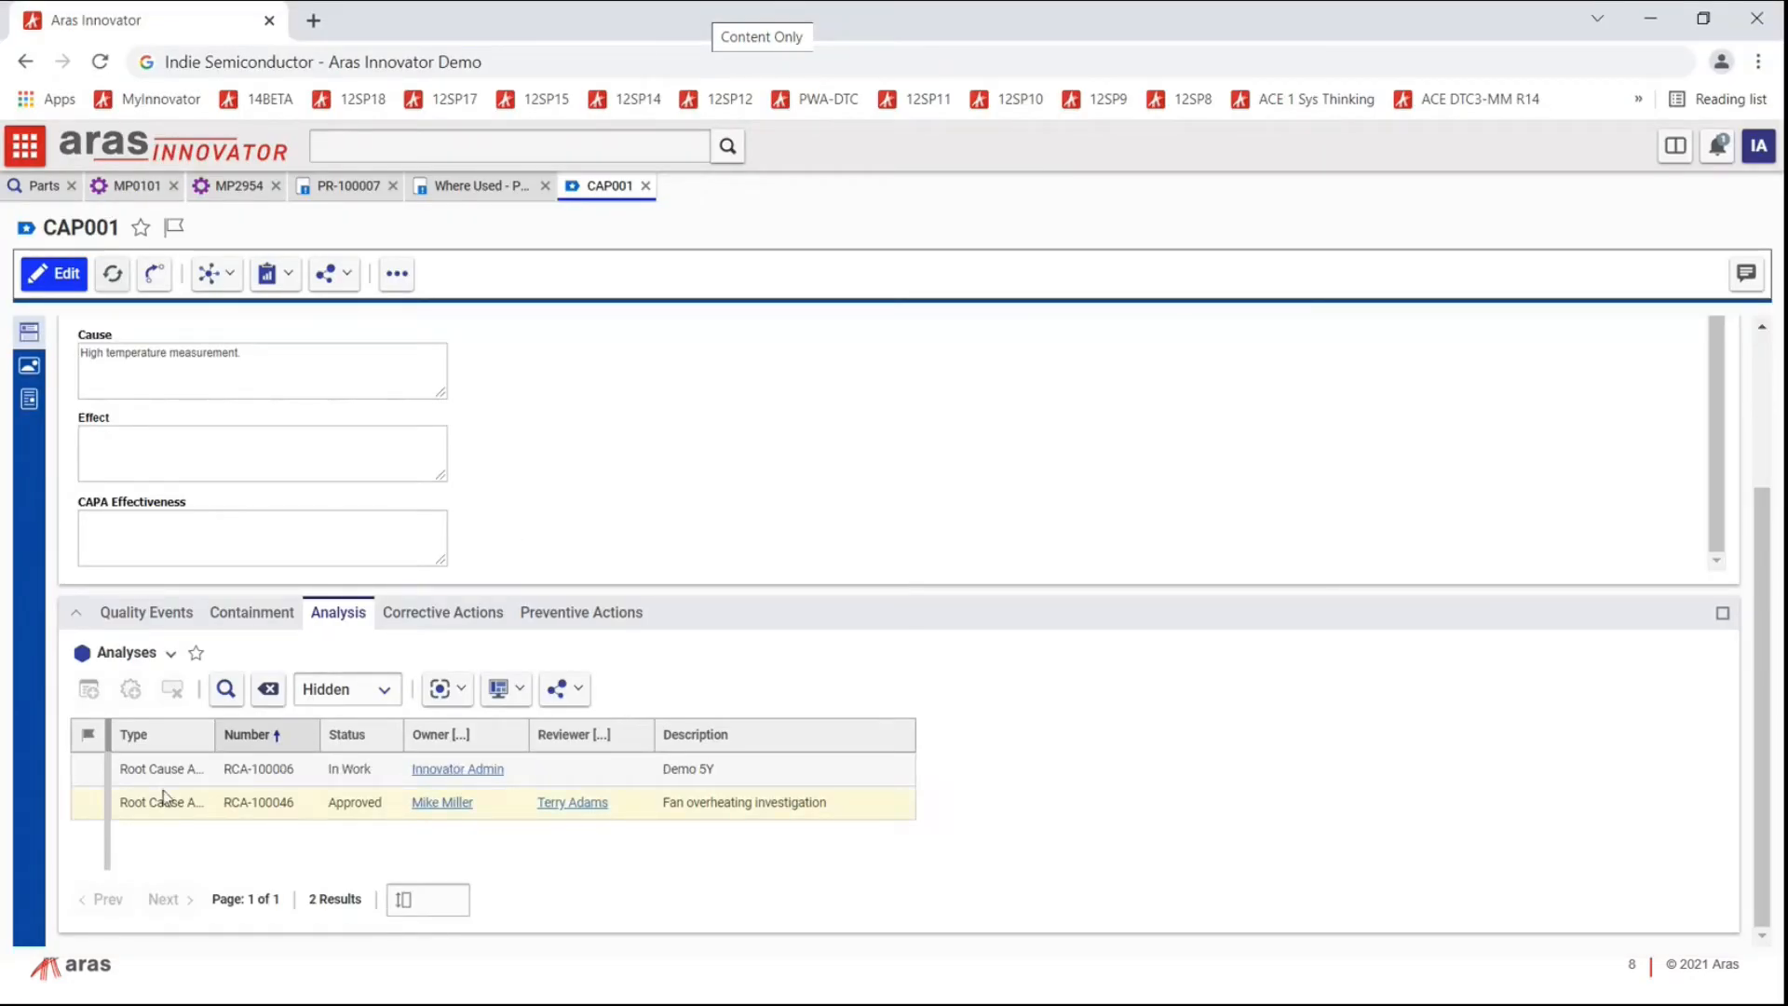
pyautogui.moveTo(321, 735); pyautogui.dragTo(443, 735)
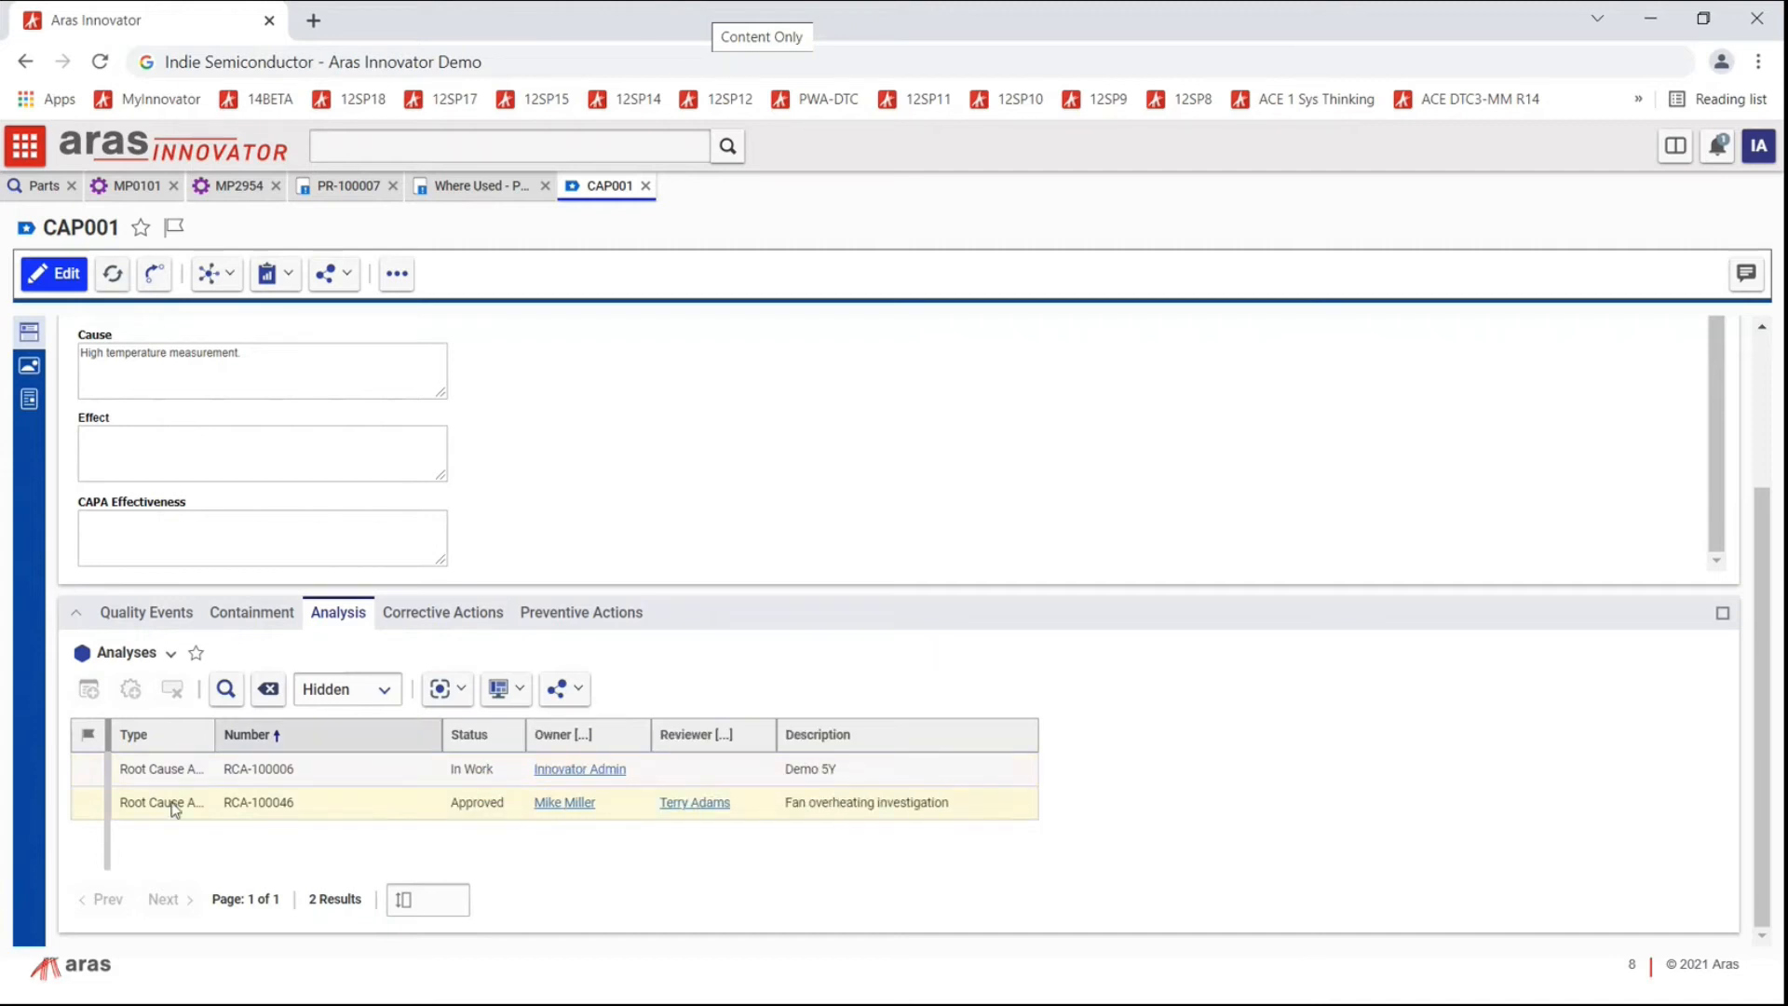
pyautogui.click(275, 768)
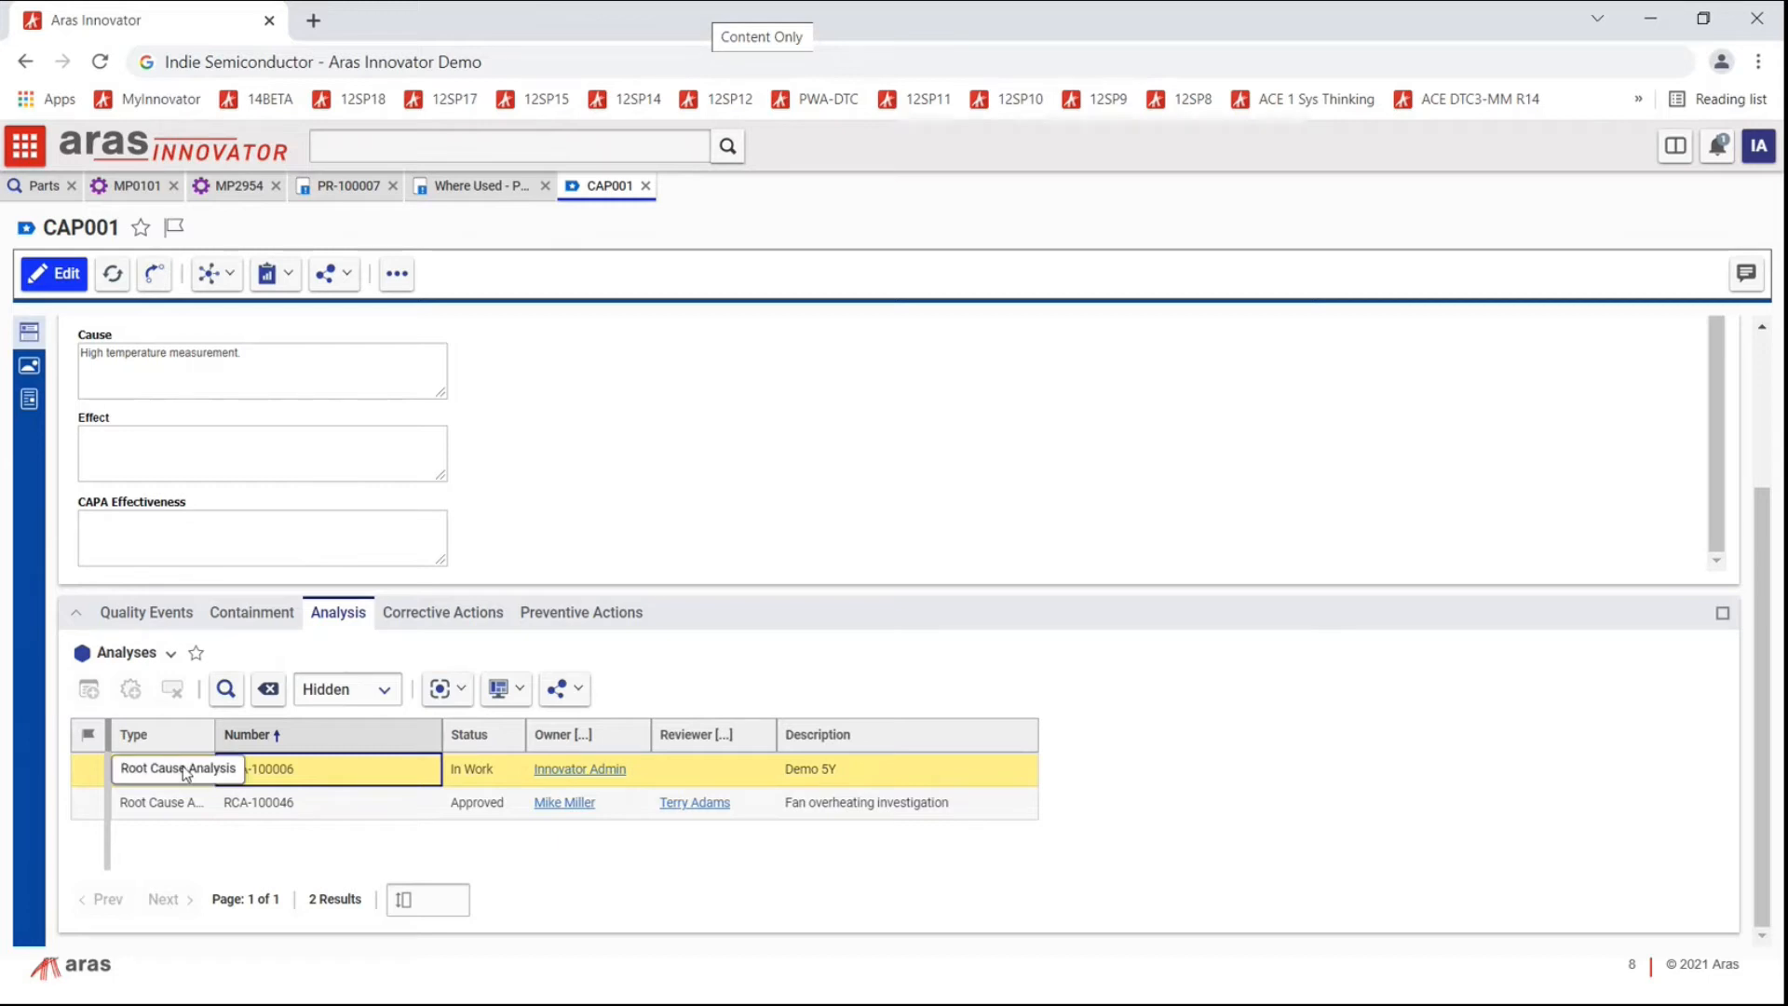
# Step: Open RCA-100006, scroll through its Five Whys document preview, then close its tab
pyautogui.doubleClick(87, 769)
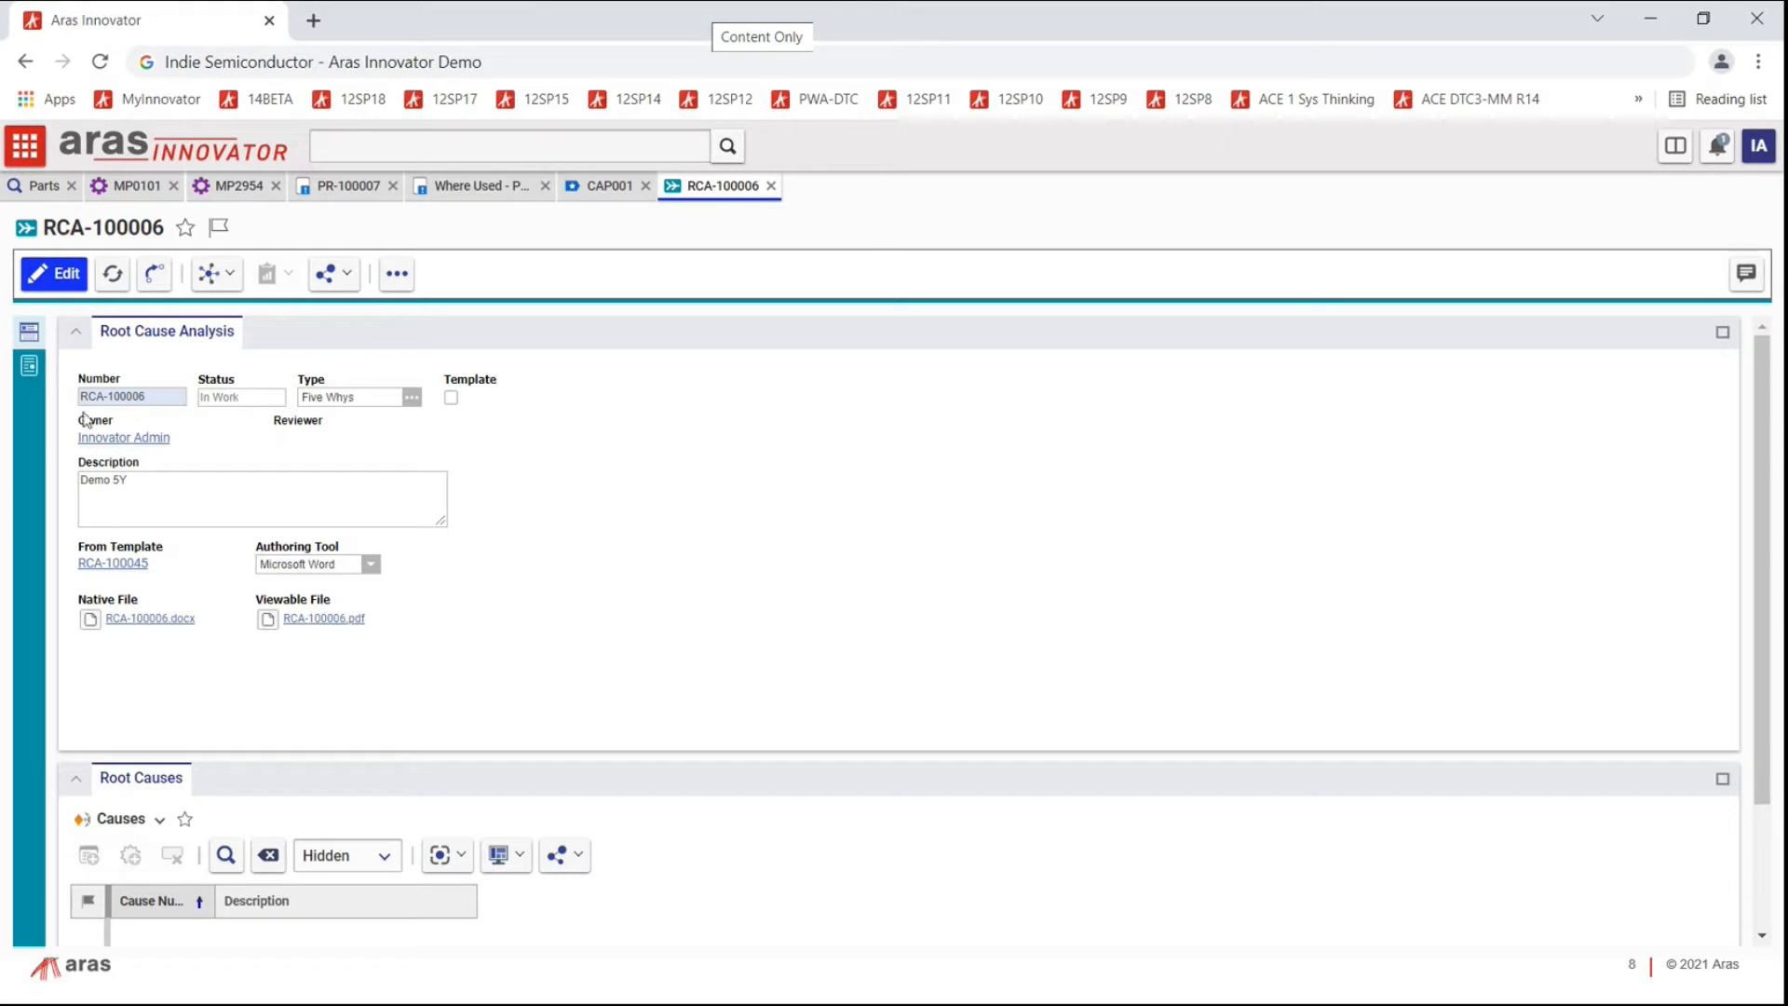
pyautogui.moveTo(135, 480); pyautogui.dragTo(76, 481)
pyautogui.click(32, 372)
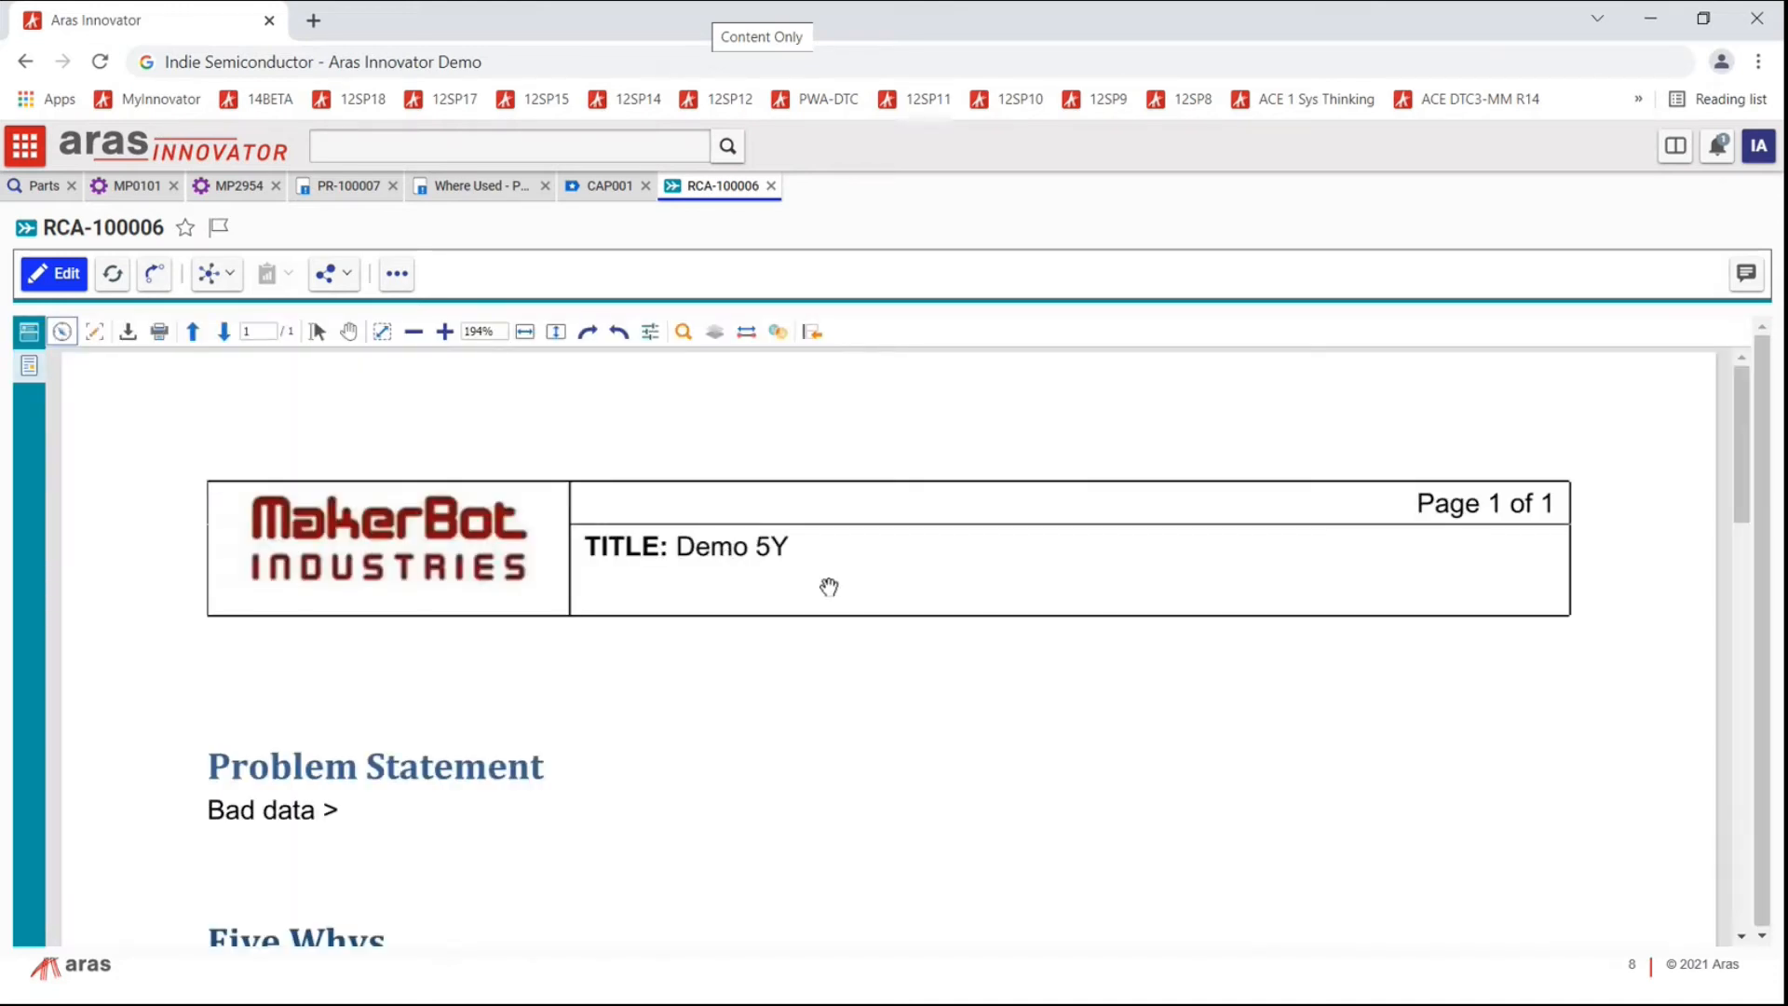
pyautogui.scroll(-5, 829, 589)
pyautogui.scroll(-10, 836, 590)
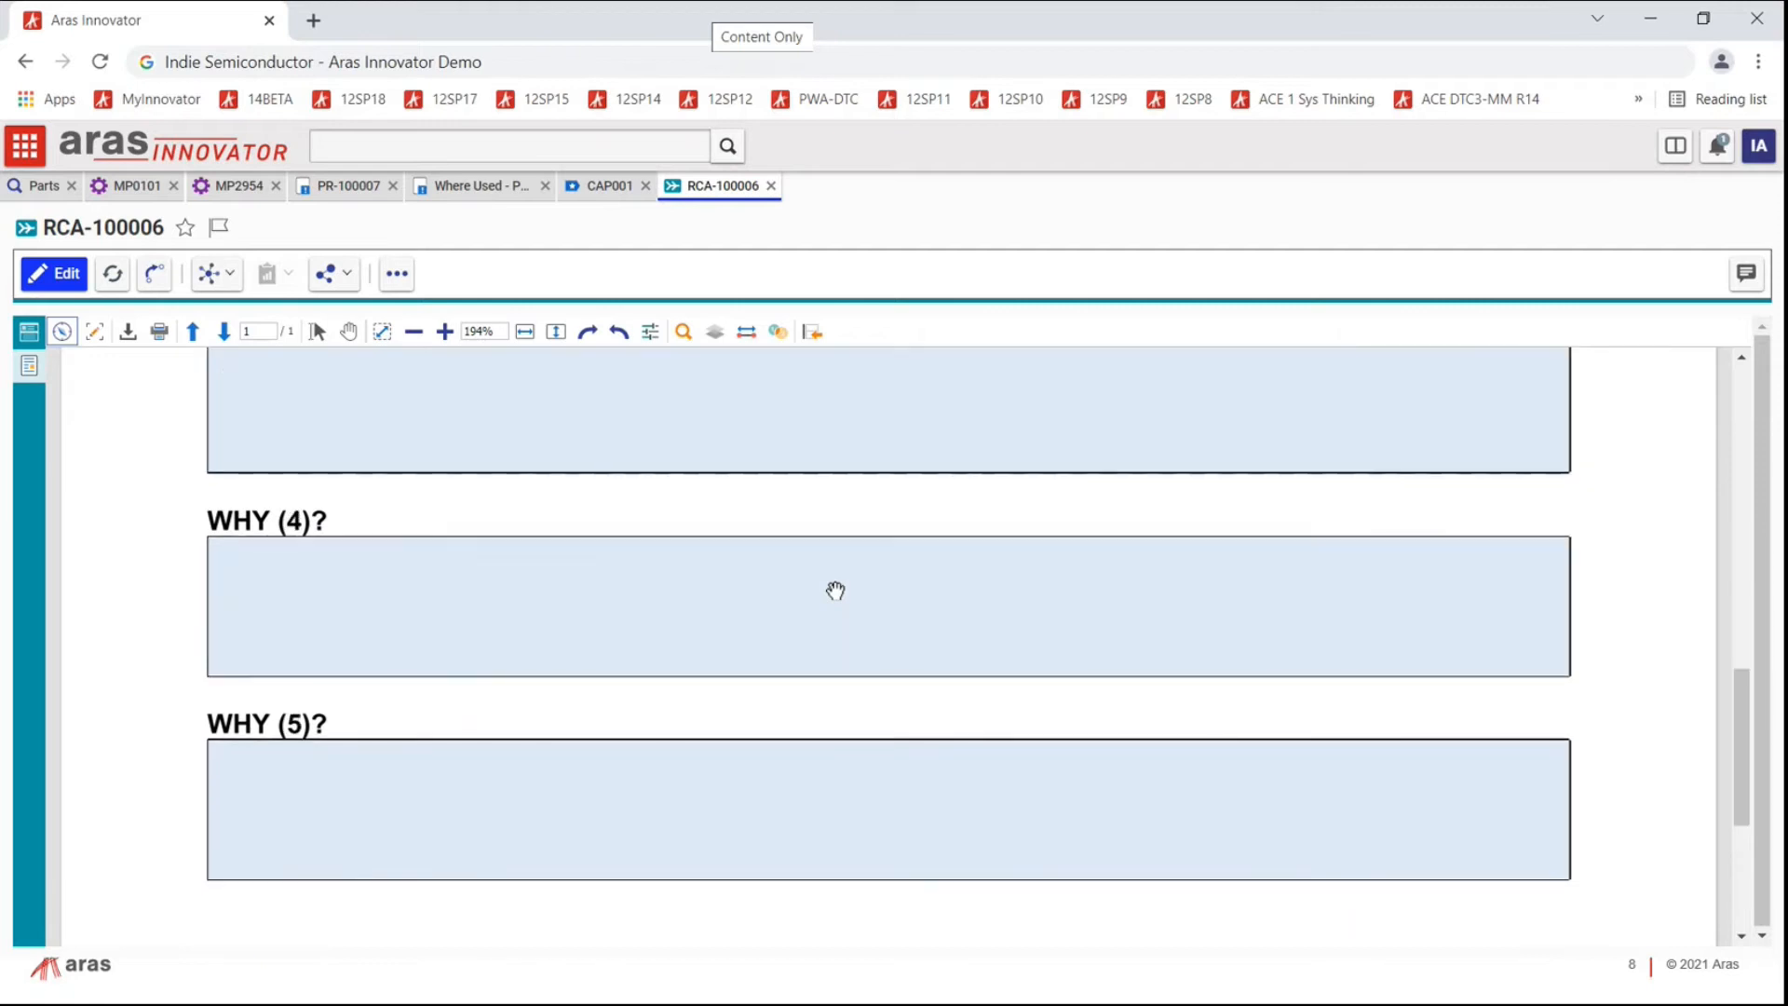
pyautogui.scroll(12, 836, 590)
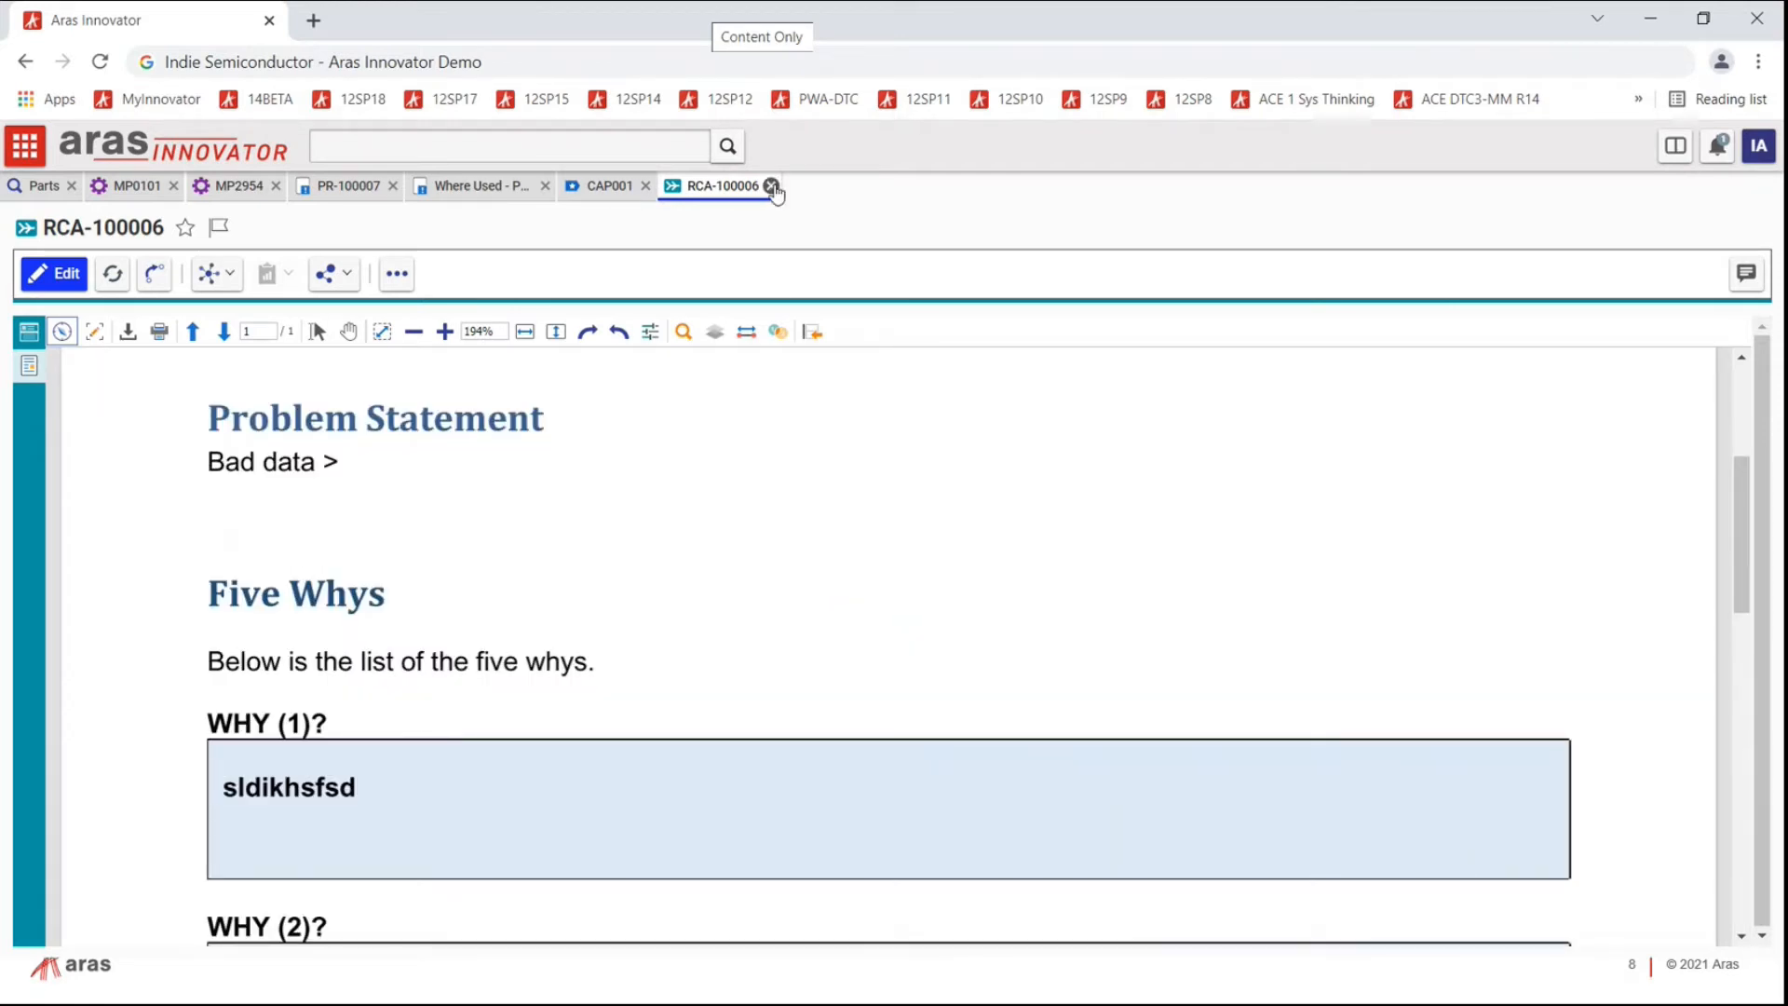
pyautogui.click(772, 186)
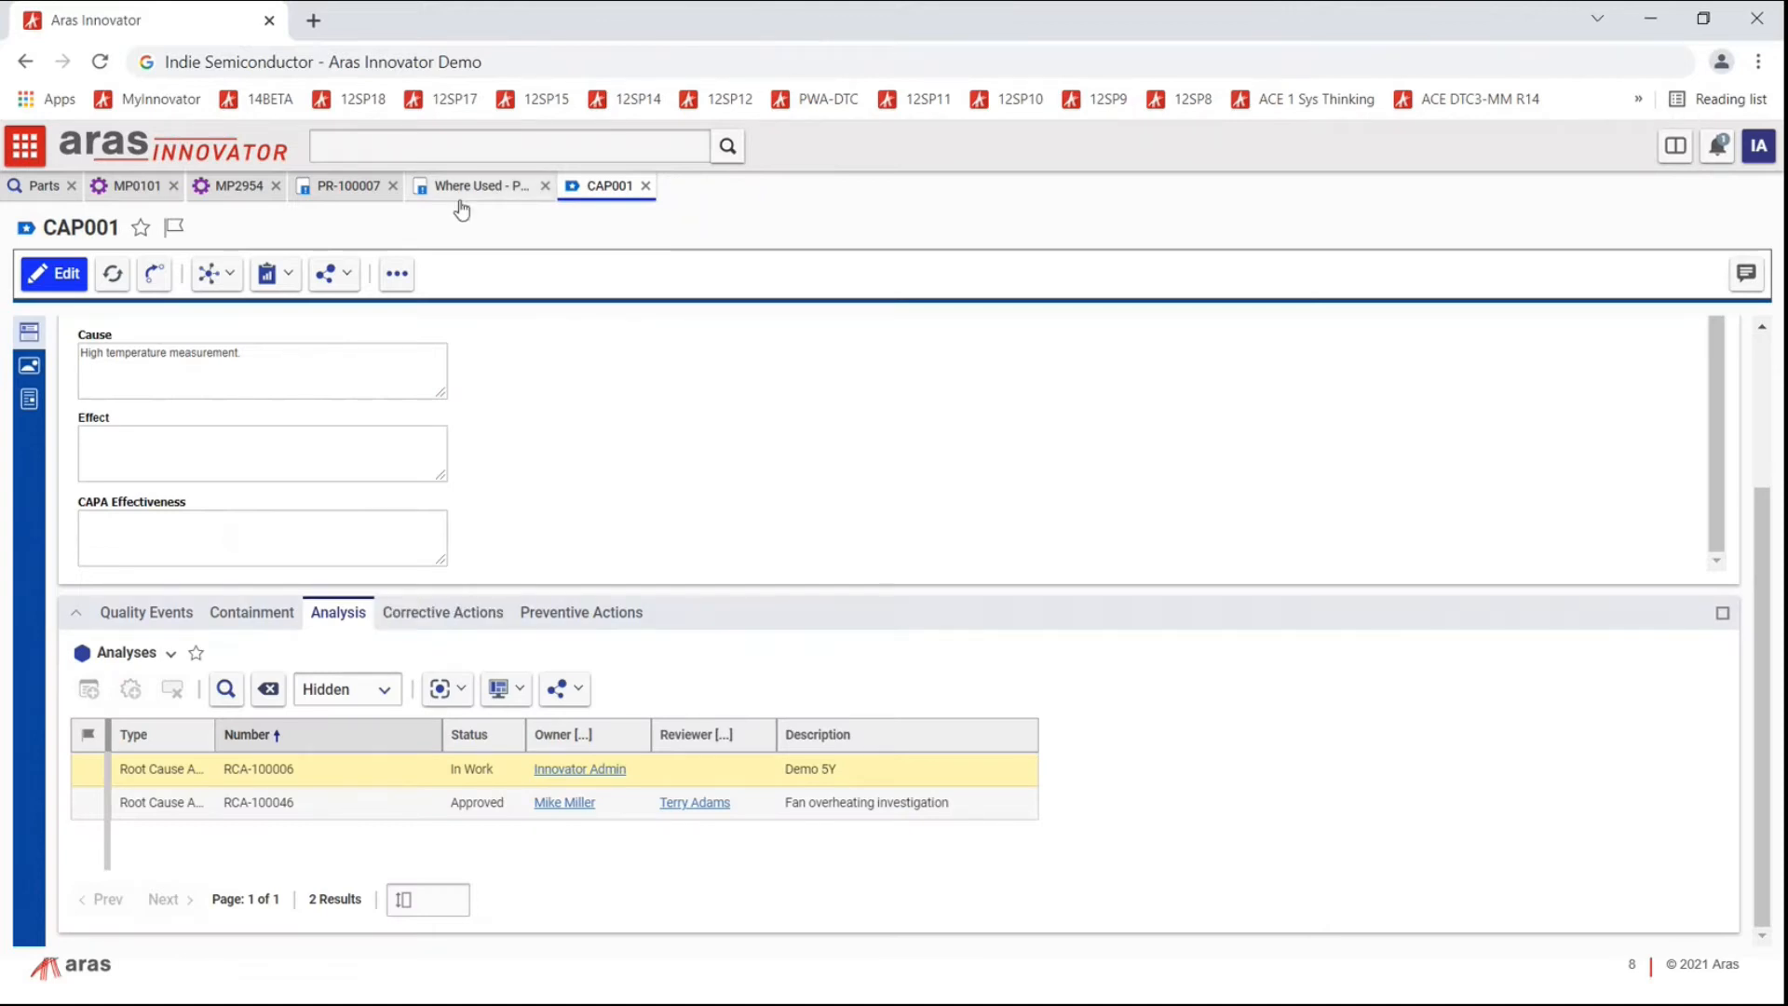
# Step: Edit CAP001 from Corrective Actions, cancel adding one, then show Preventive Actions DQD-0021A and ECO-00001015
pyautogui.click(452, 612)
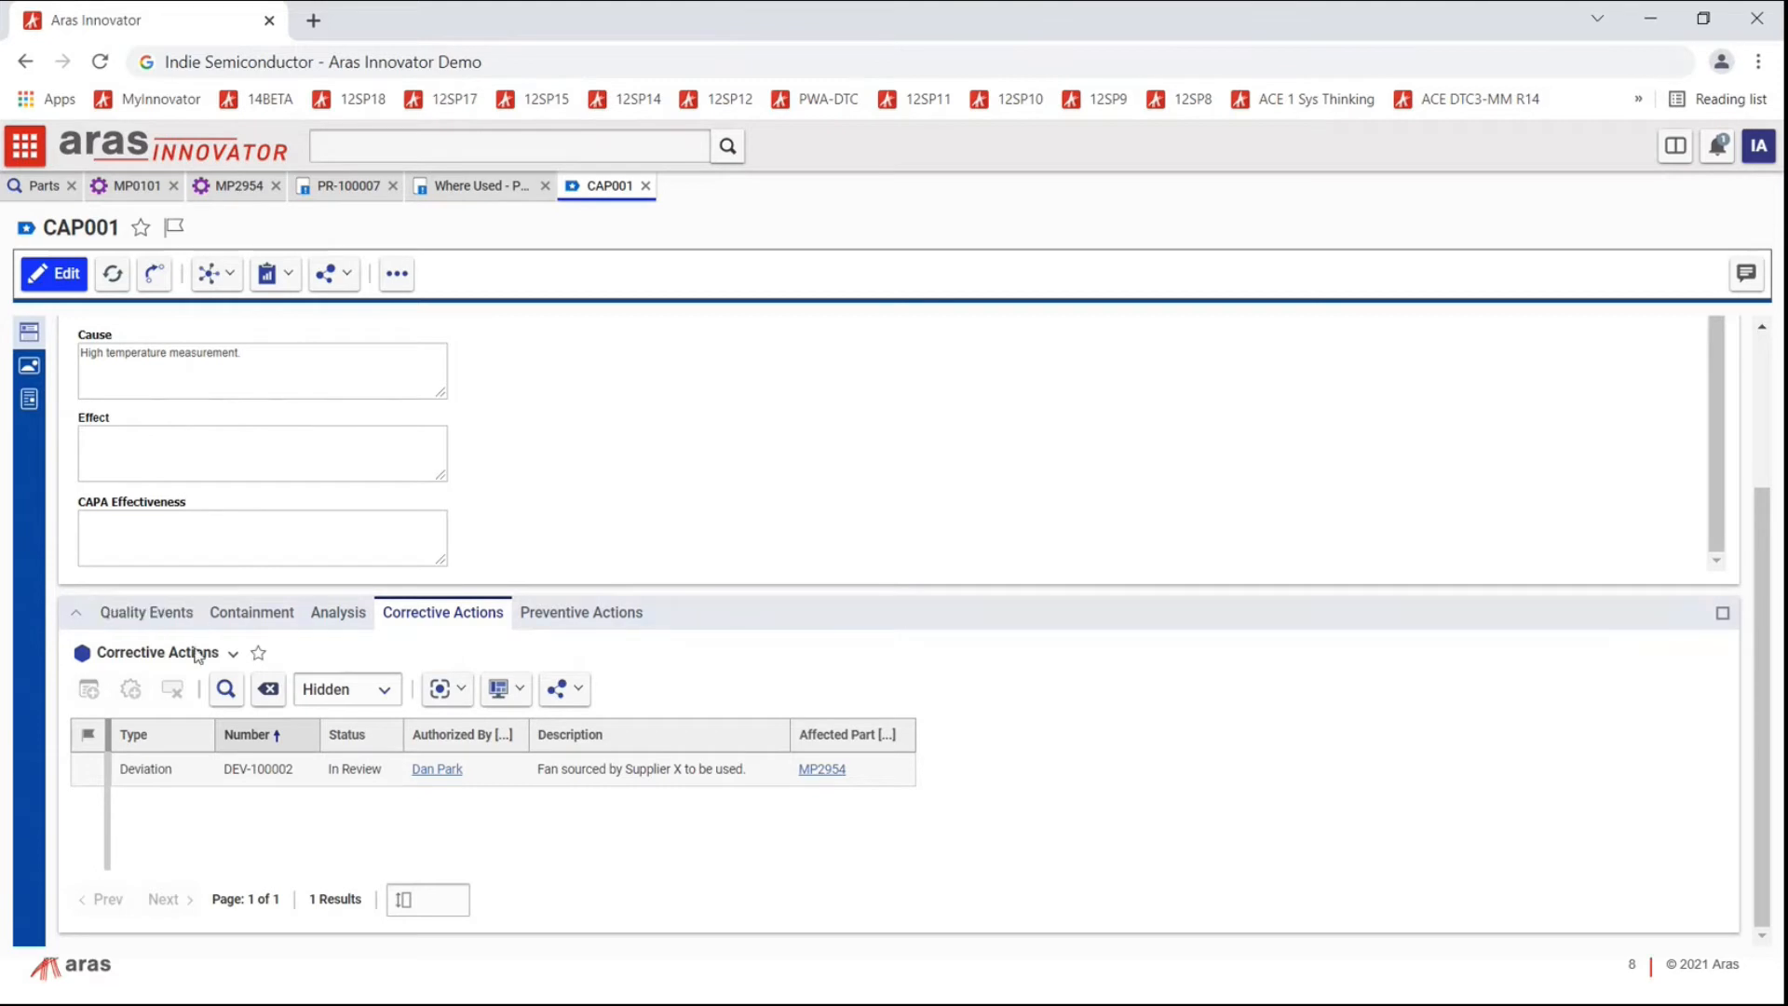
pyautogui.click(58, 276)
pyautogui.click(130, 689)
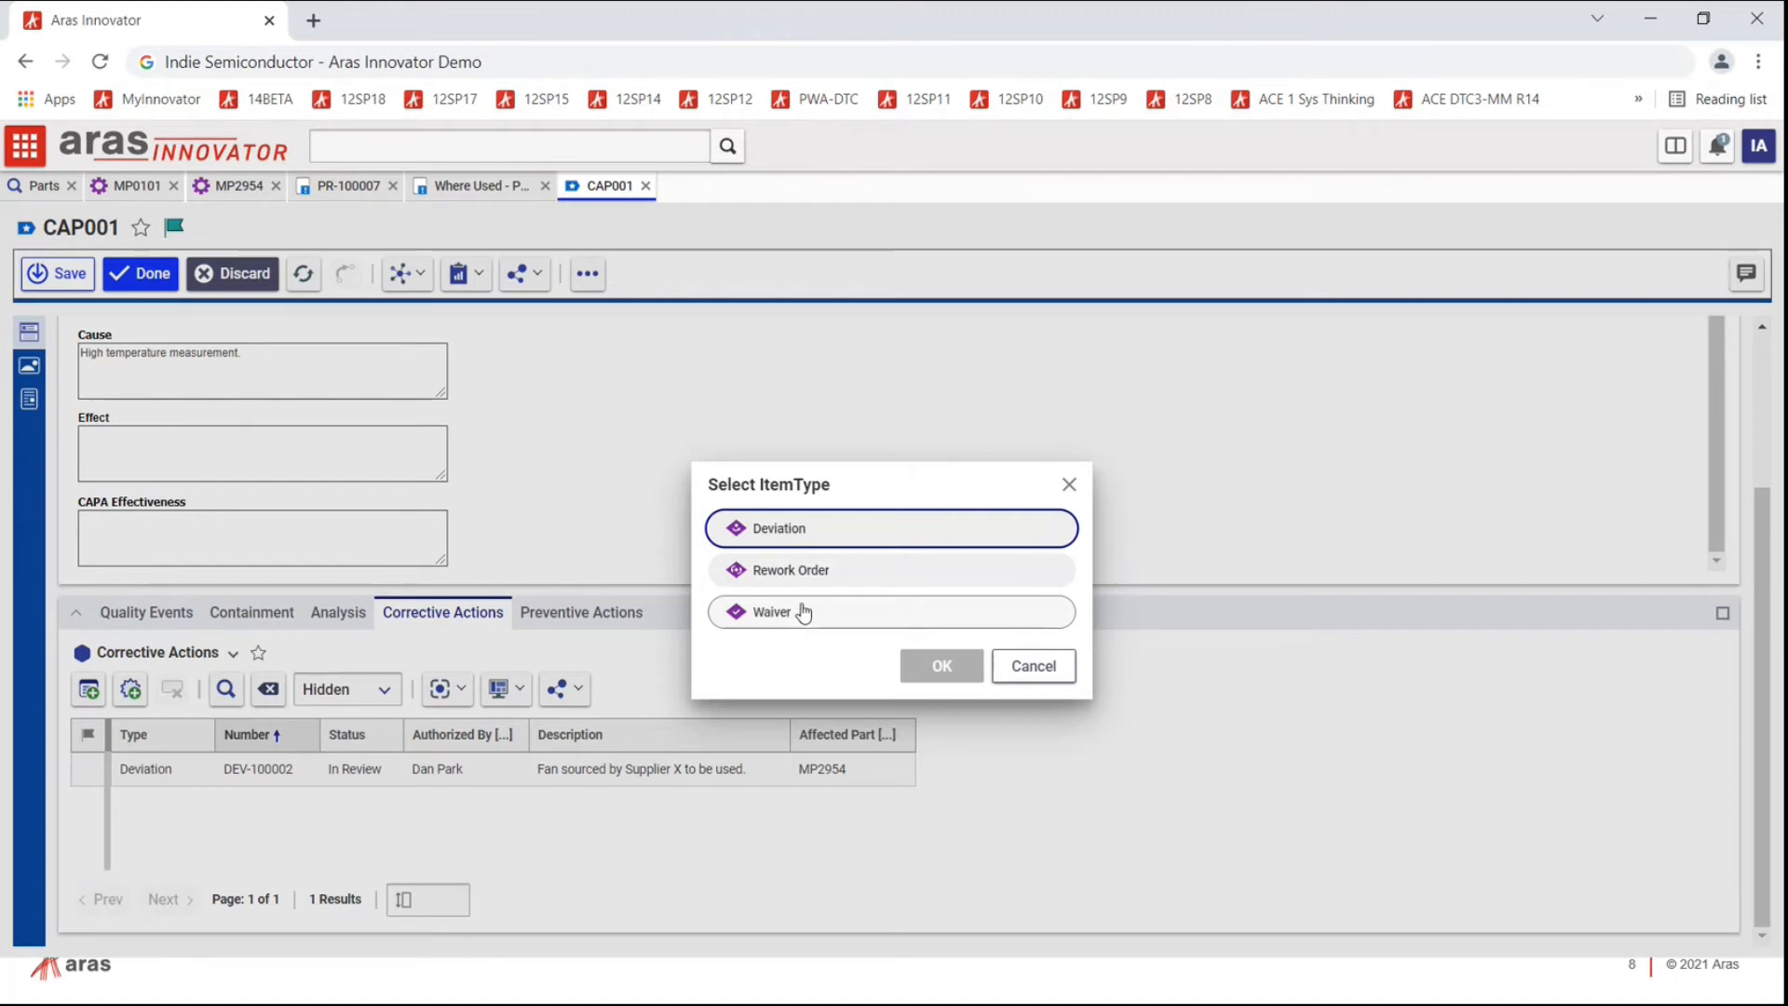
pyautogui.click(1027, 669)
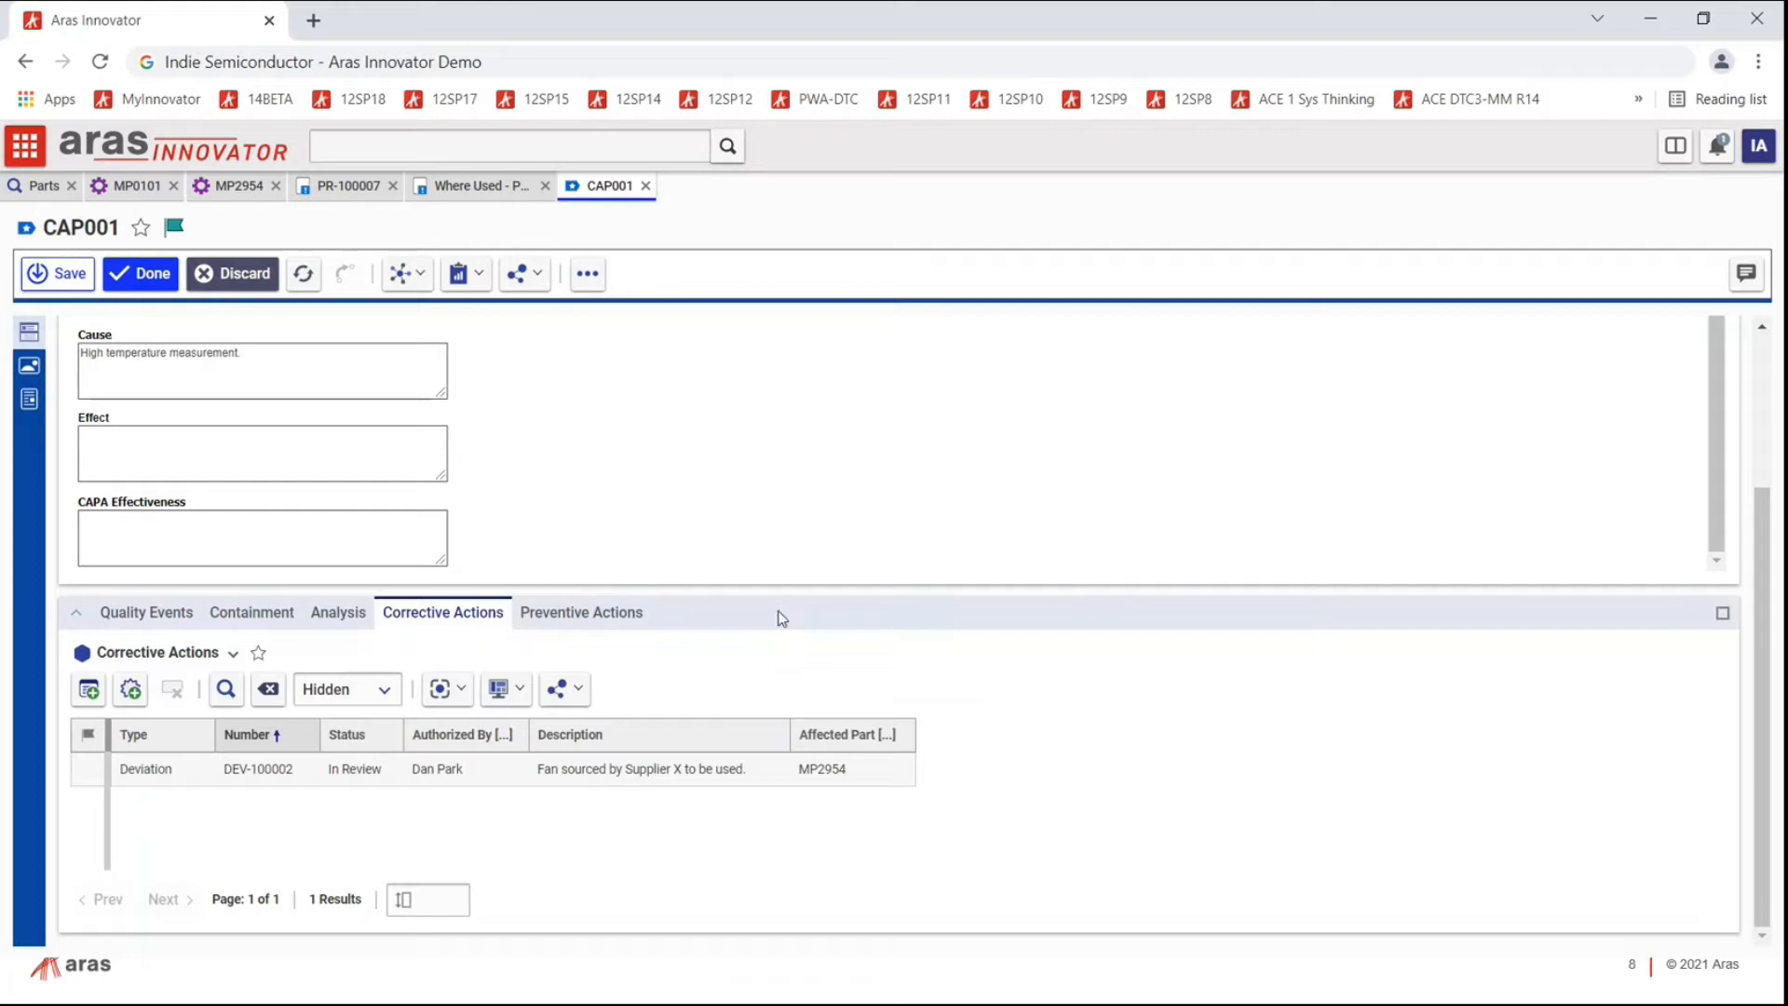
pyautogui.click(597, 616)
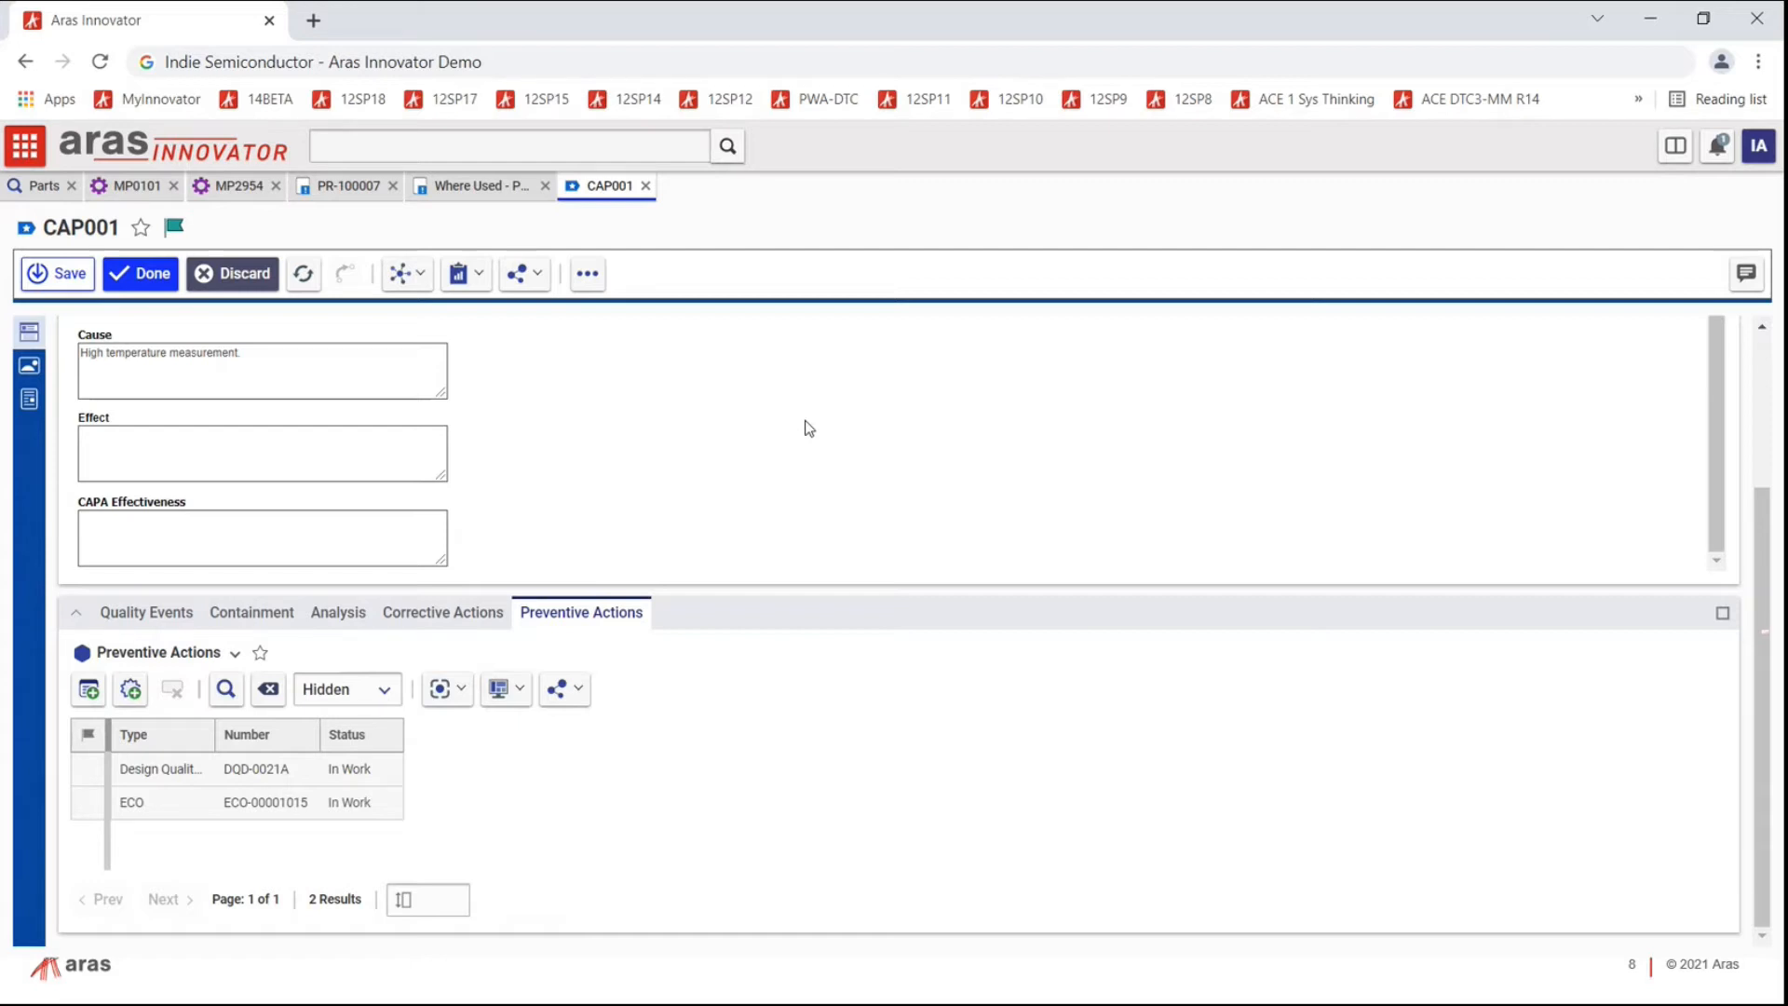
pyautogui.click(154, 790)
pyautogui.click(154, 812)
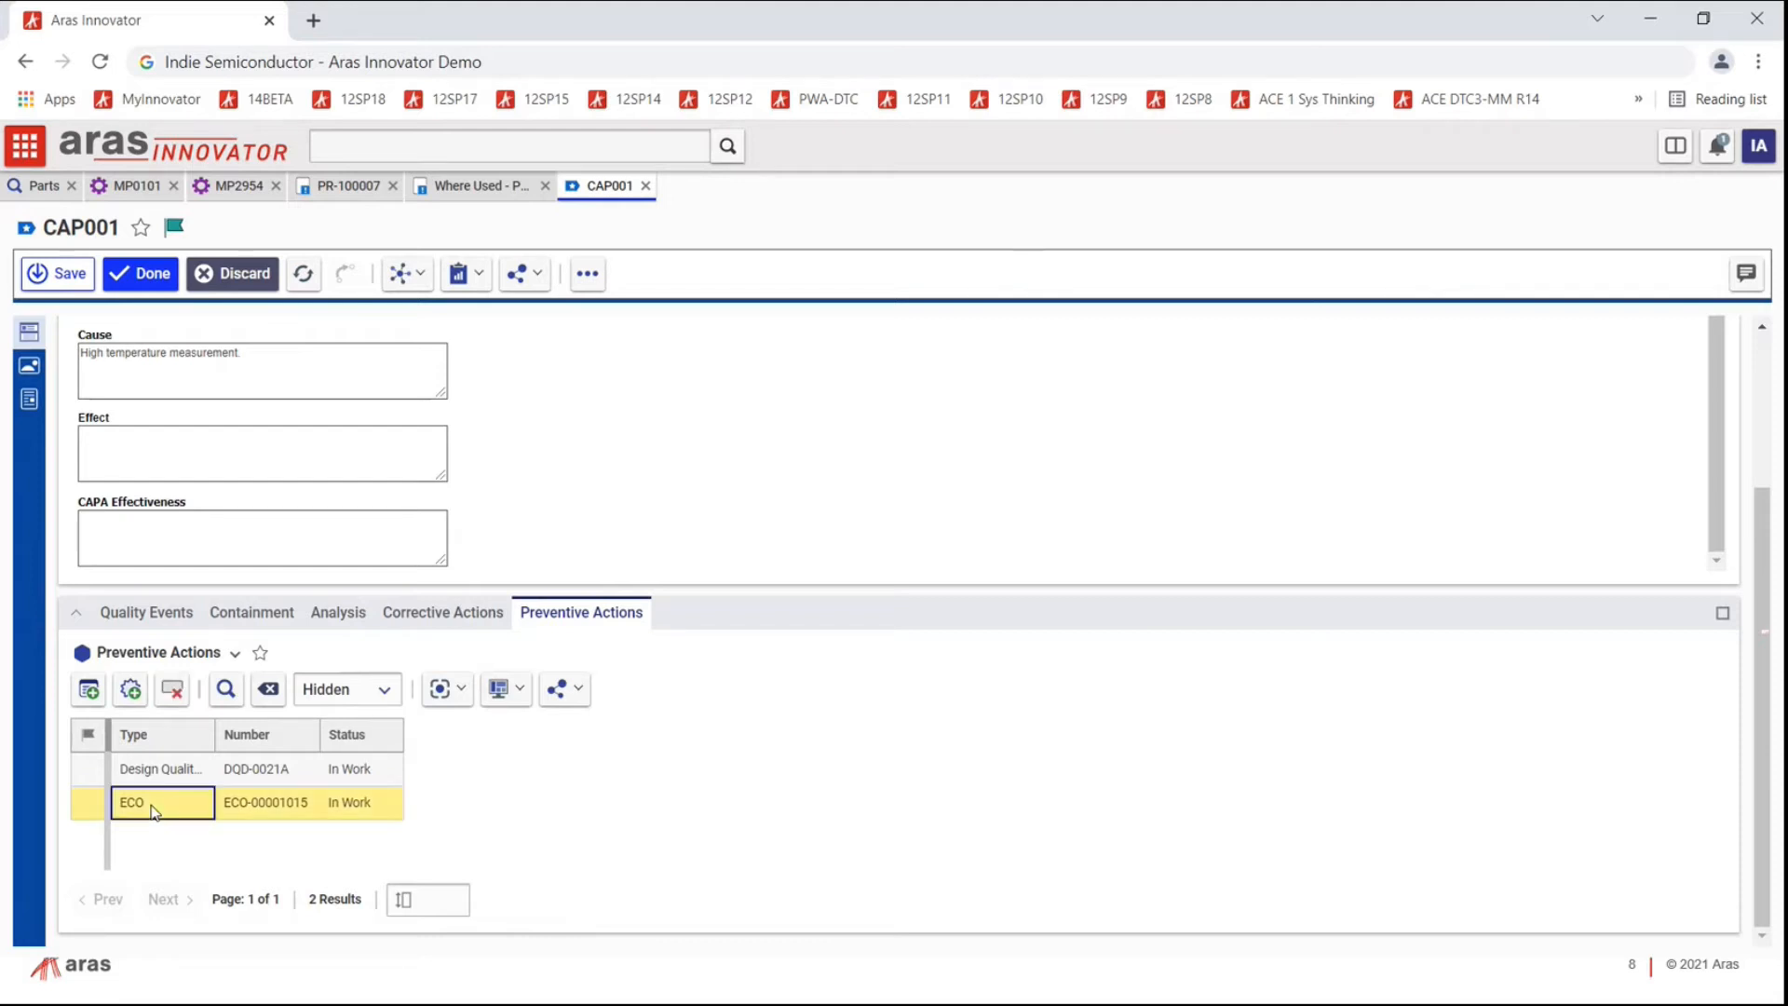
pyautogui.rightClick(155, 812)
pyautogui.click(189, 690)
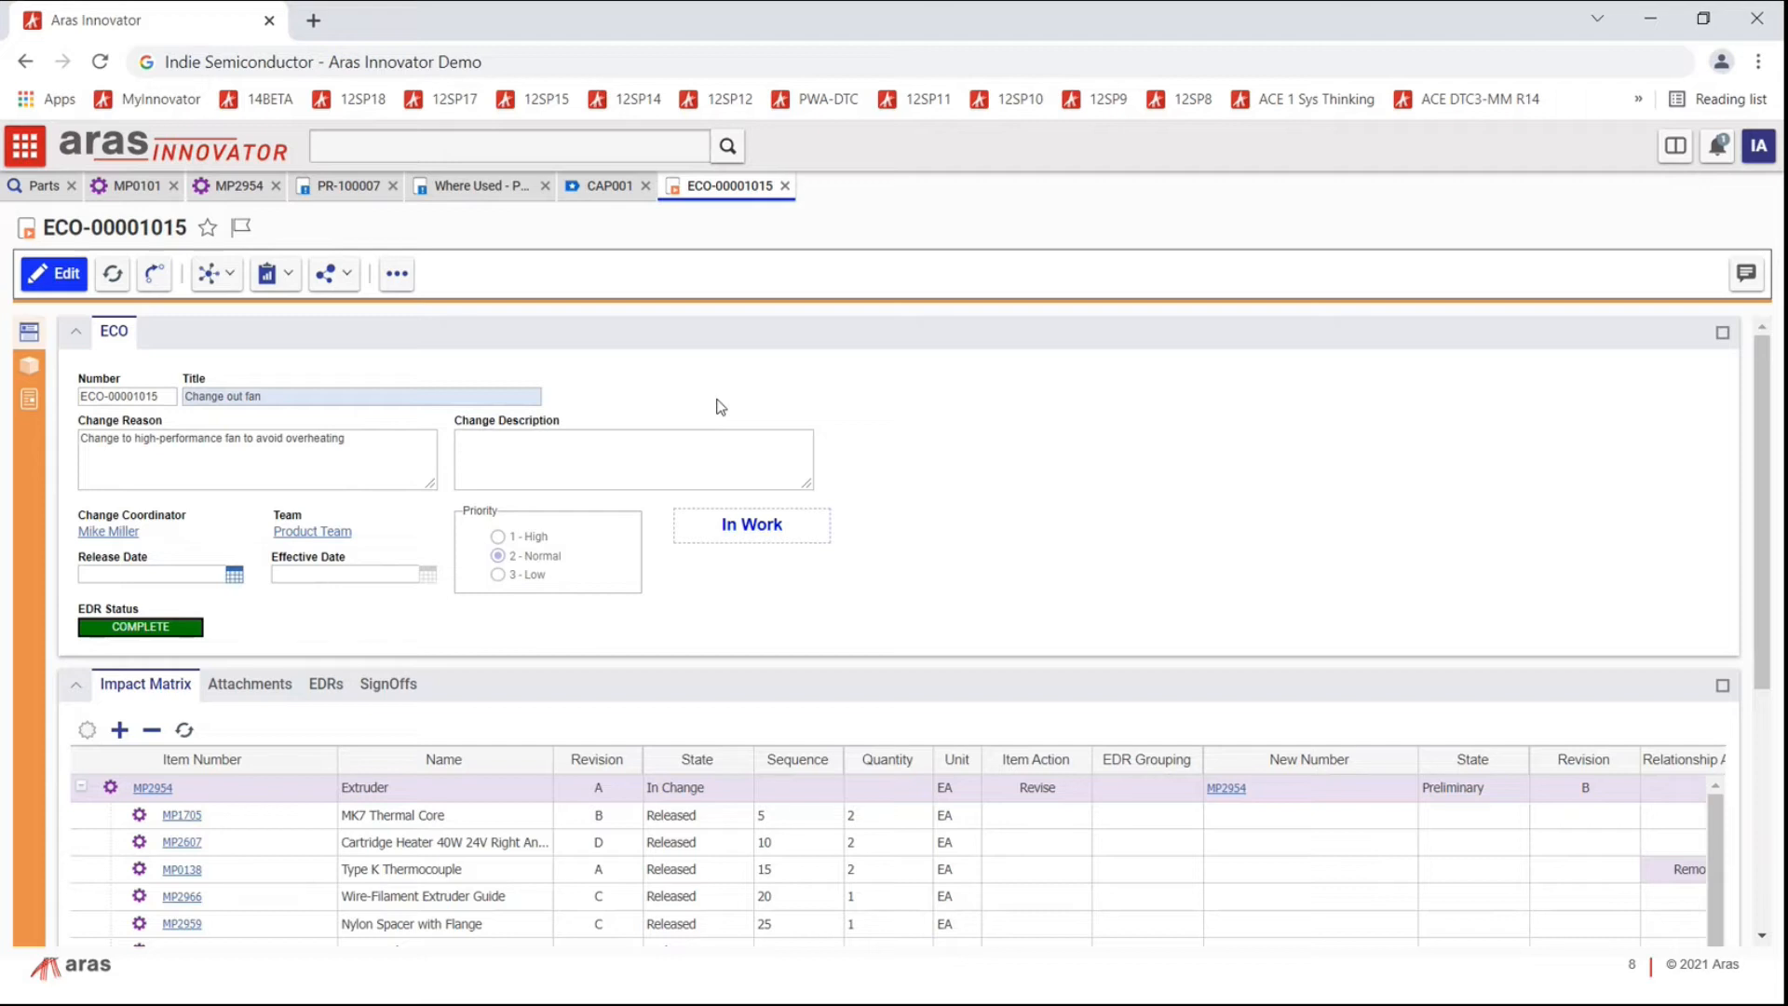
pyautogui.click(787, 187)
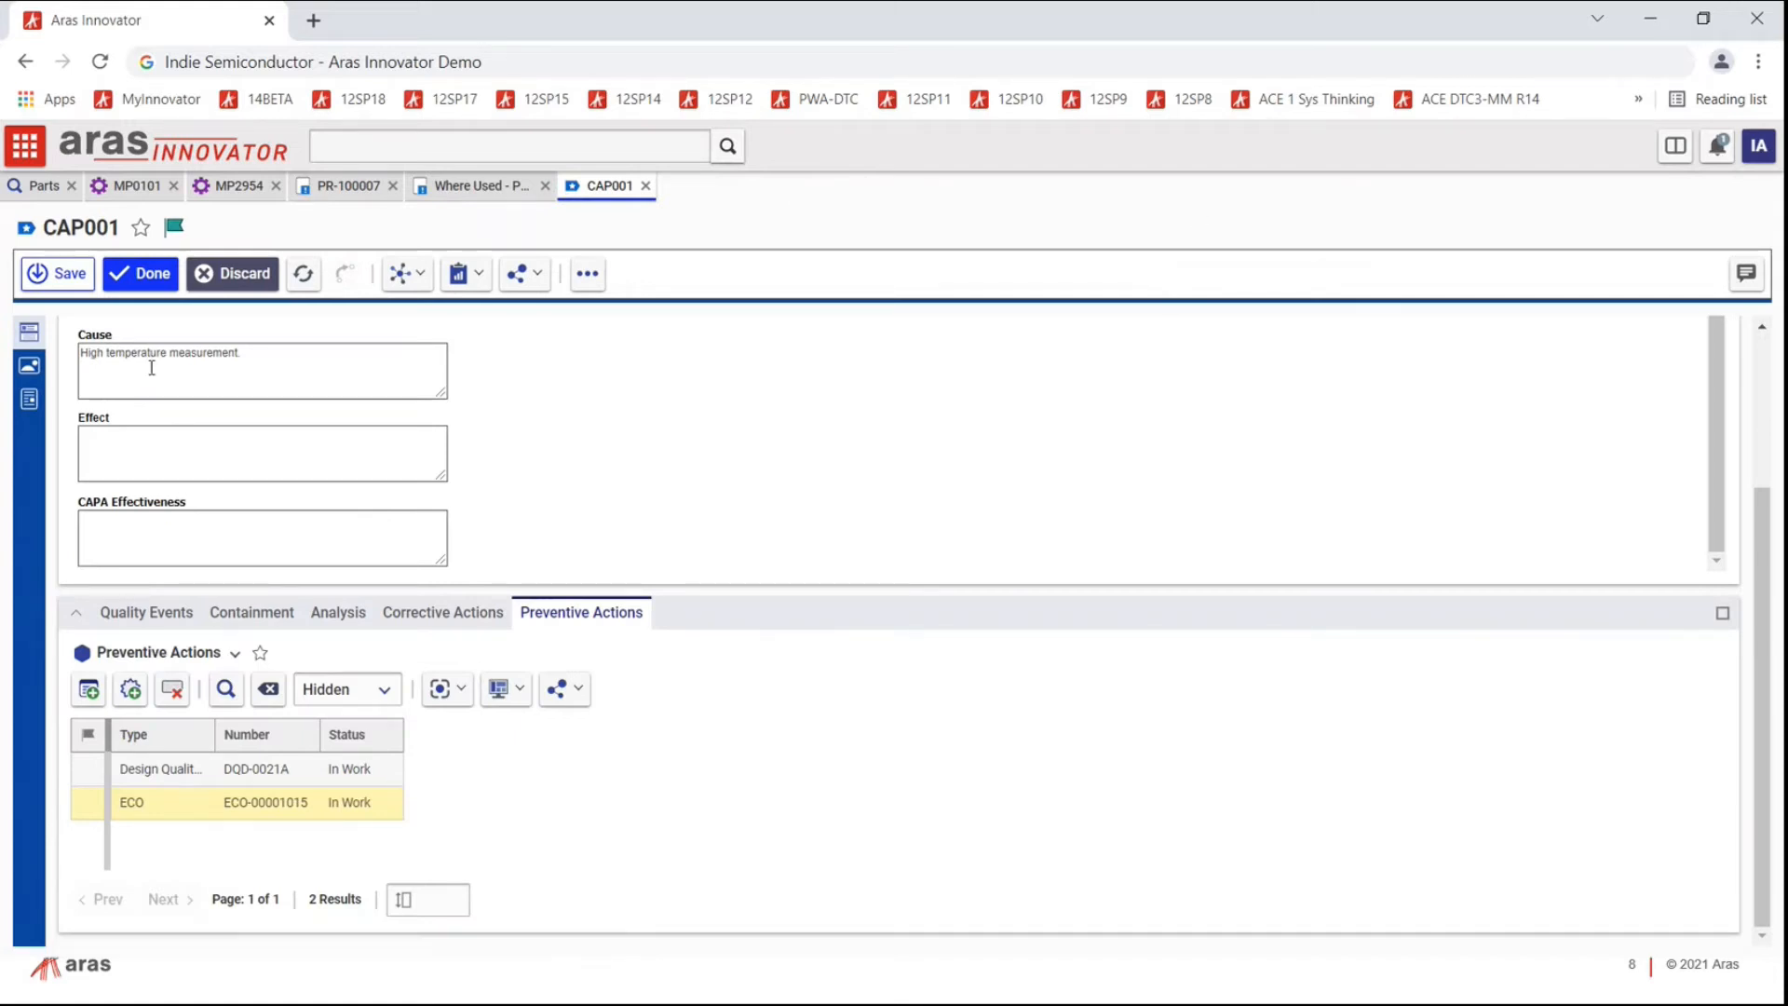
# Step: Open design quality document DQD-0021A from CAP001's preventive actions, abandoning the started Add
pyautogui.click(101, 691)
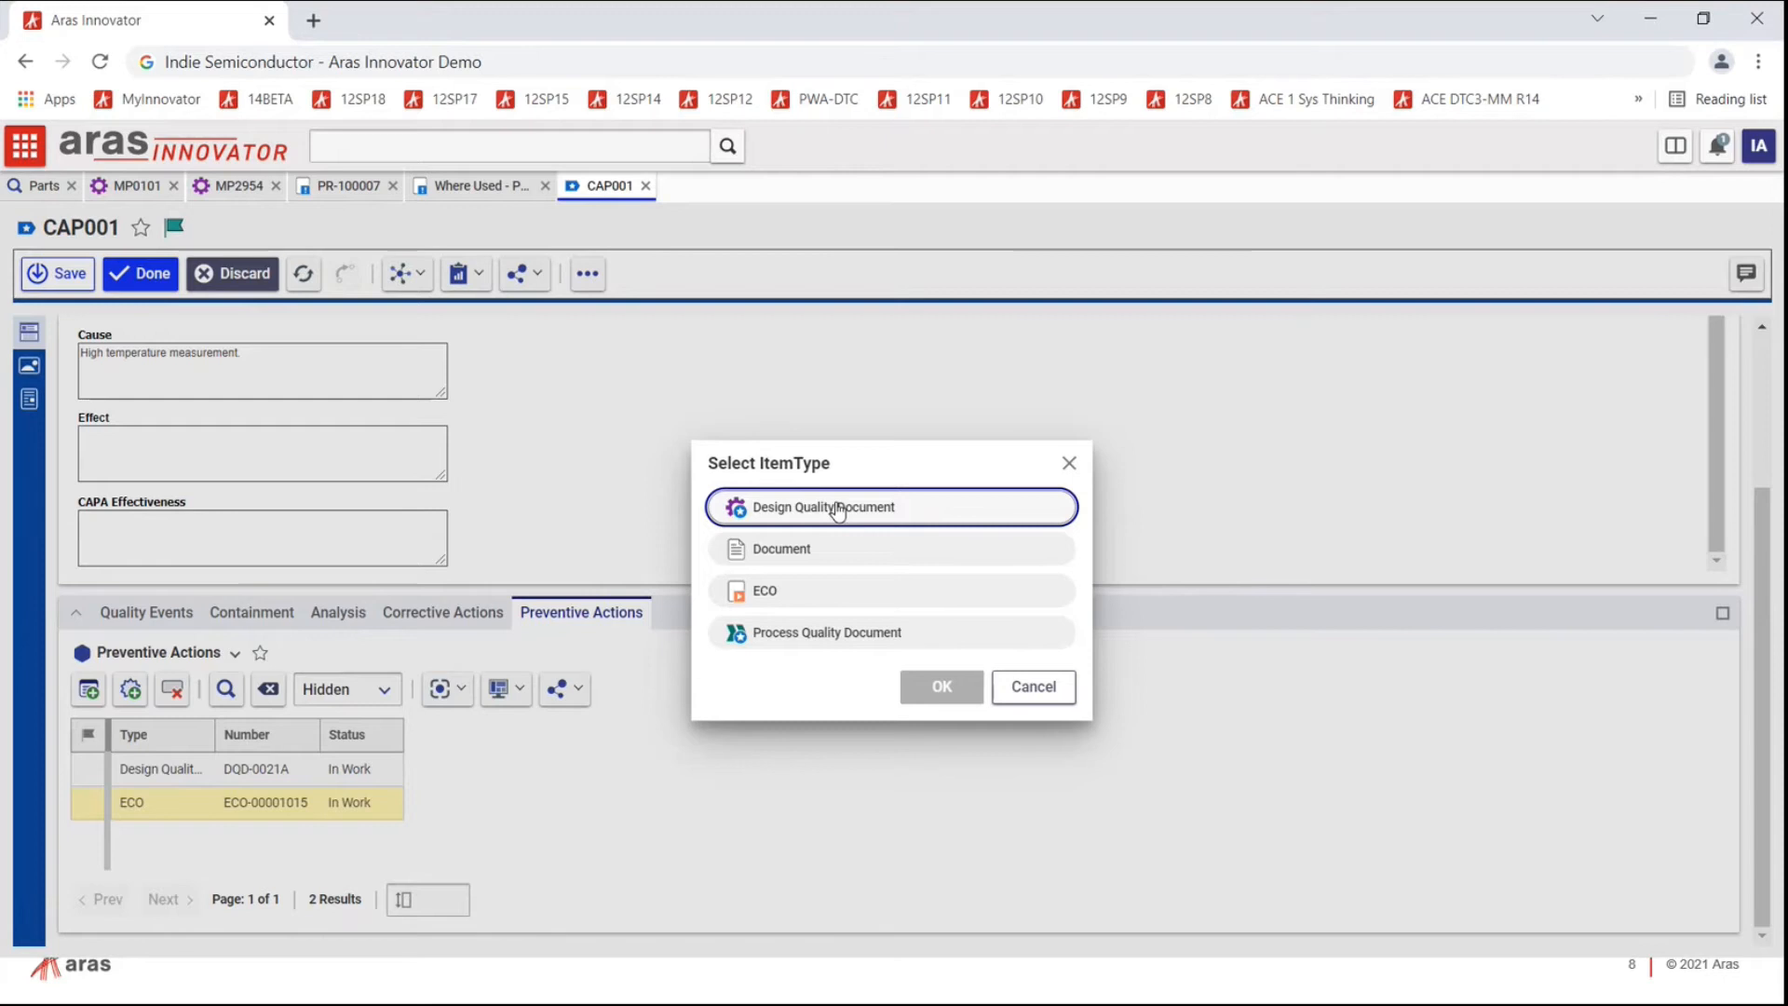
pyautogui.click(1038, 690)
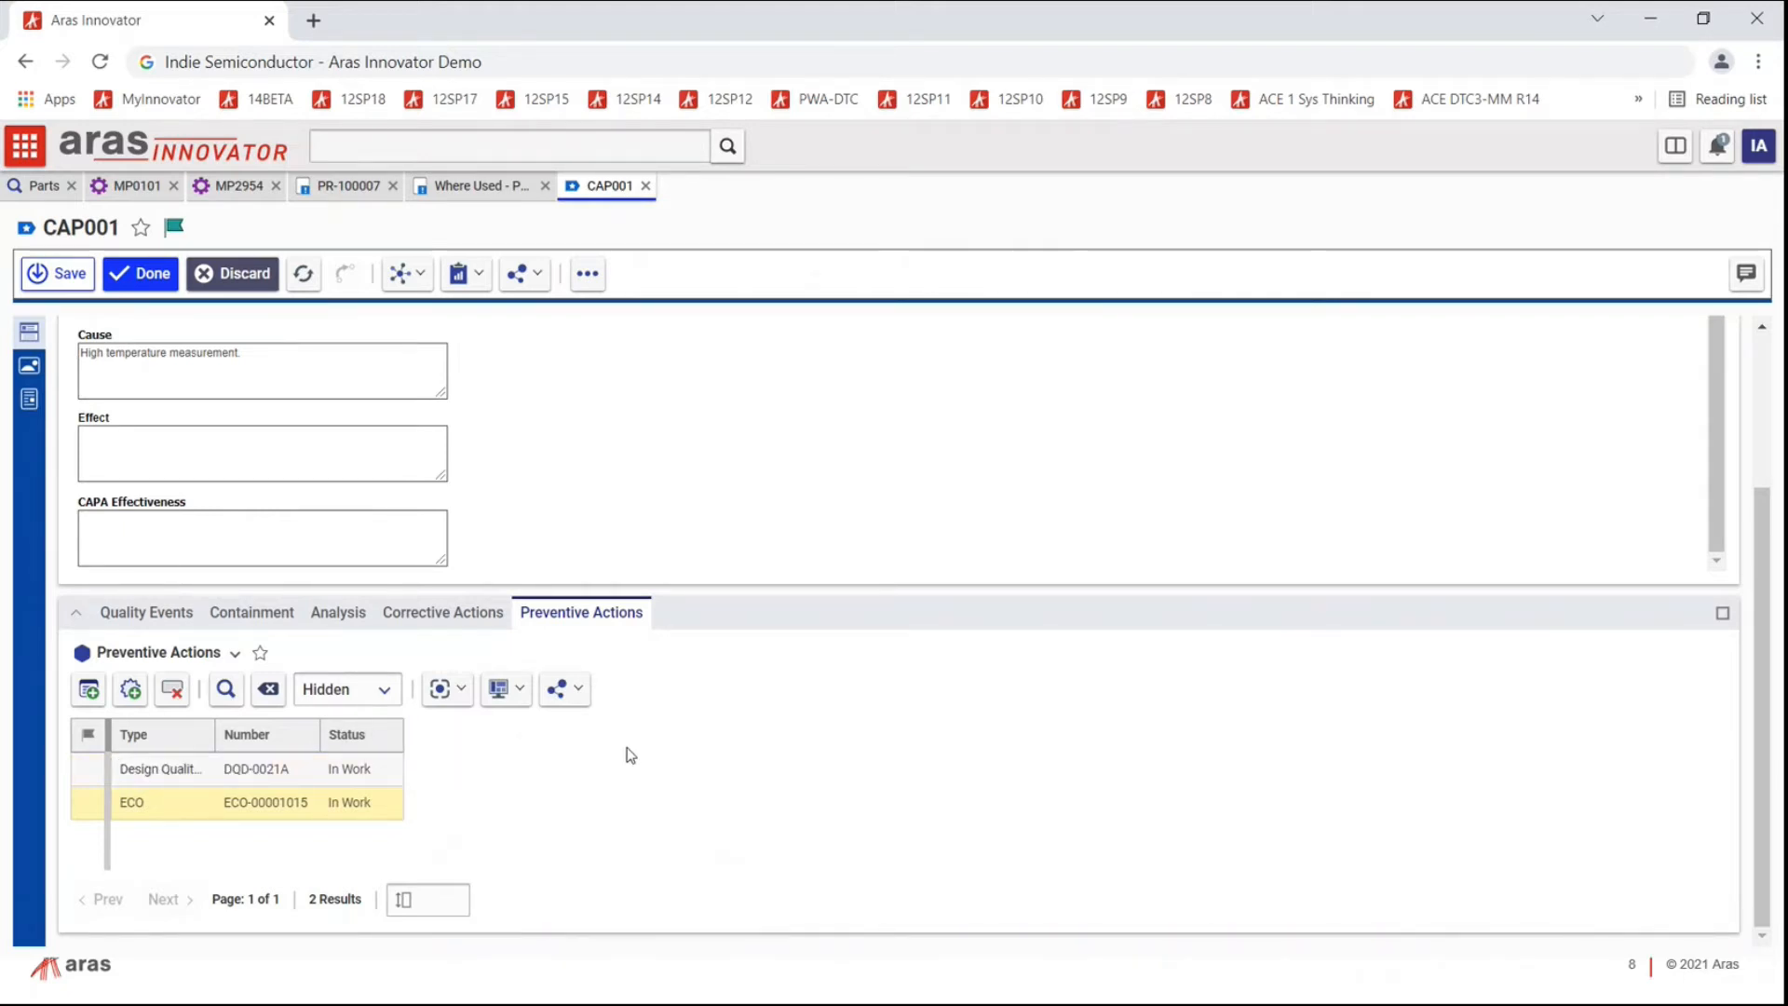
pyautogui.click(86, 775)
pyautogui.rightClick(90, 780)
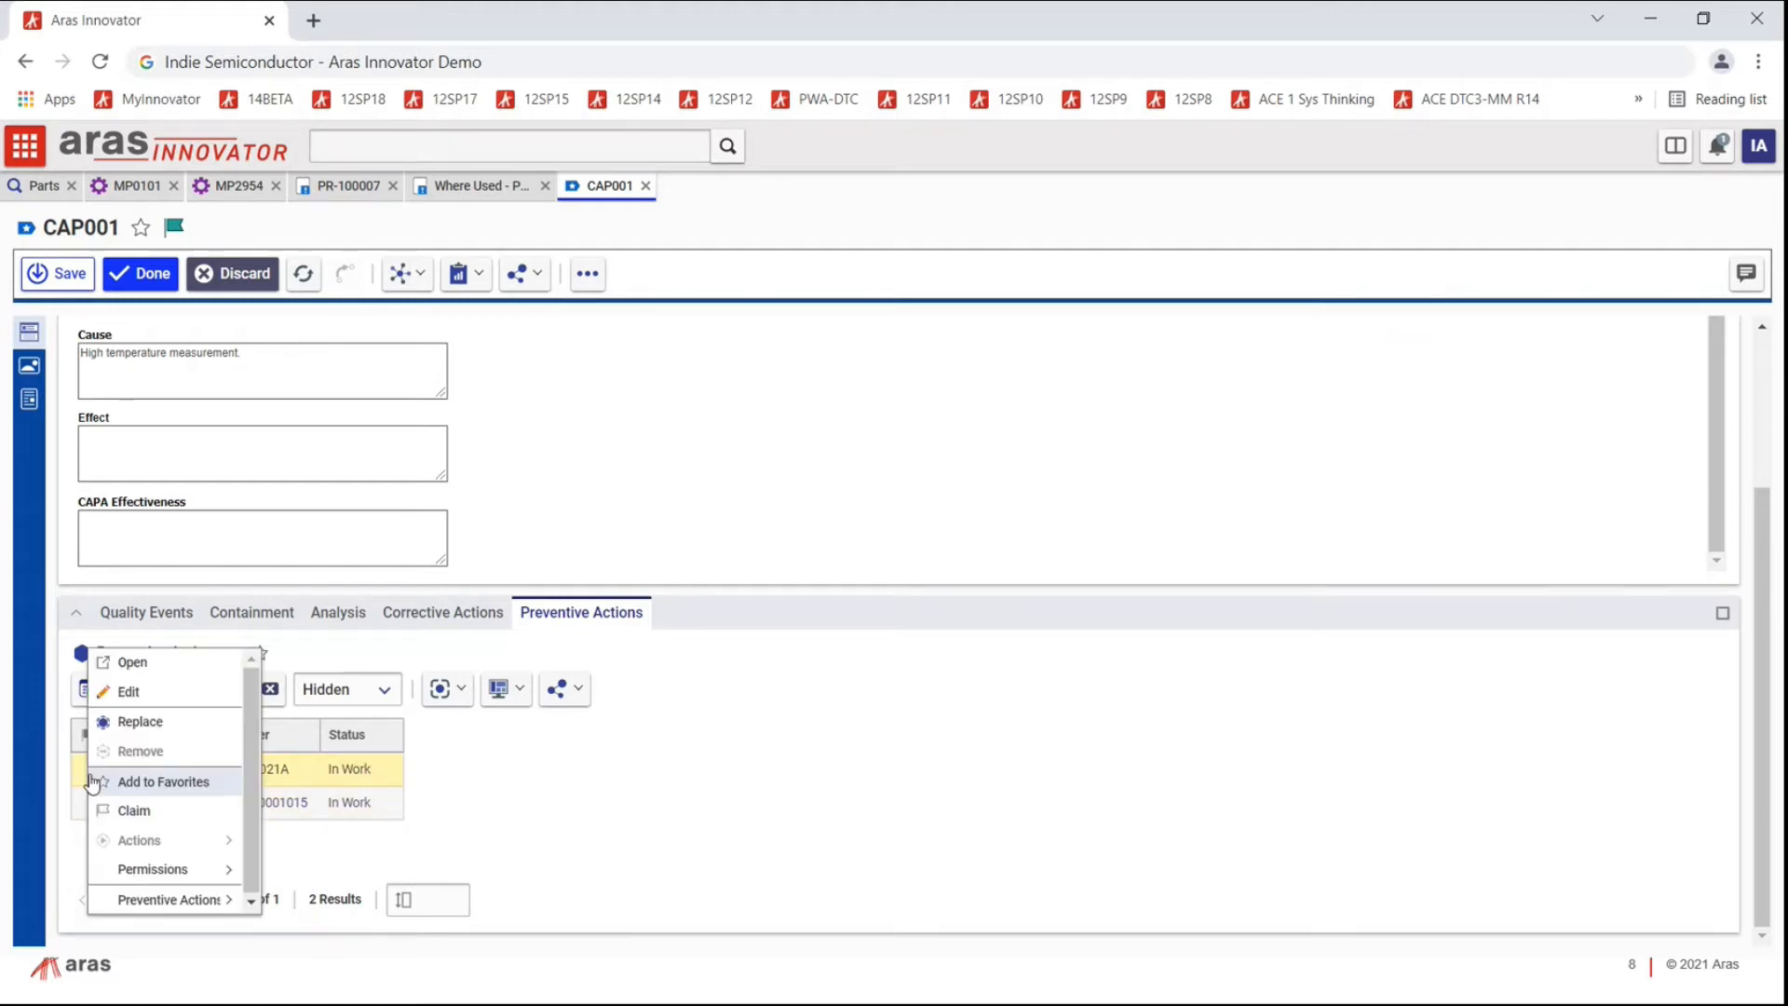
pyautogui.click(157, 663)
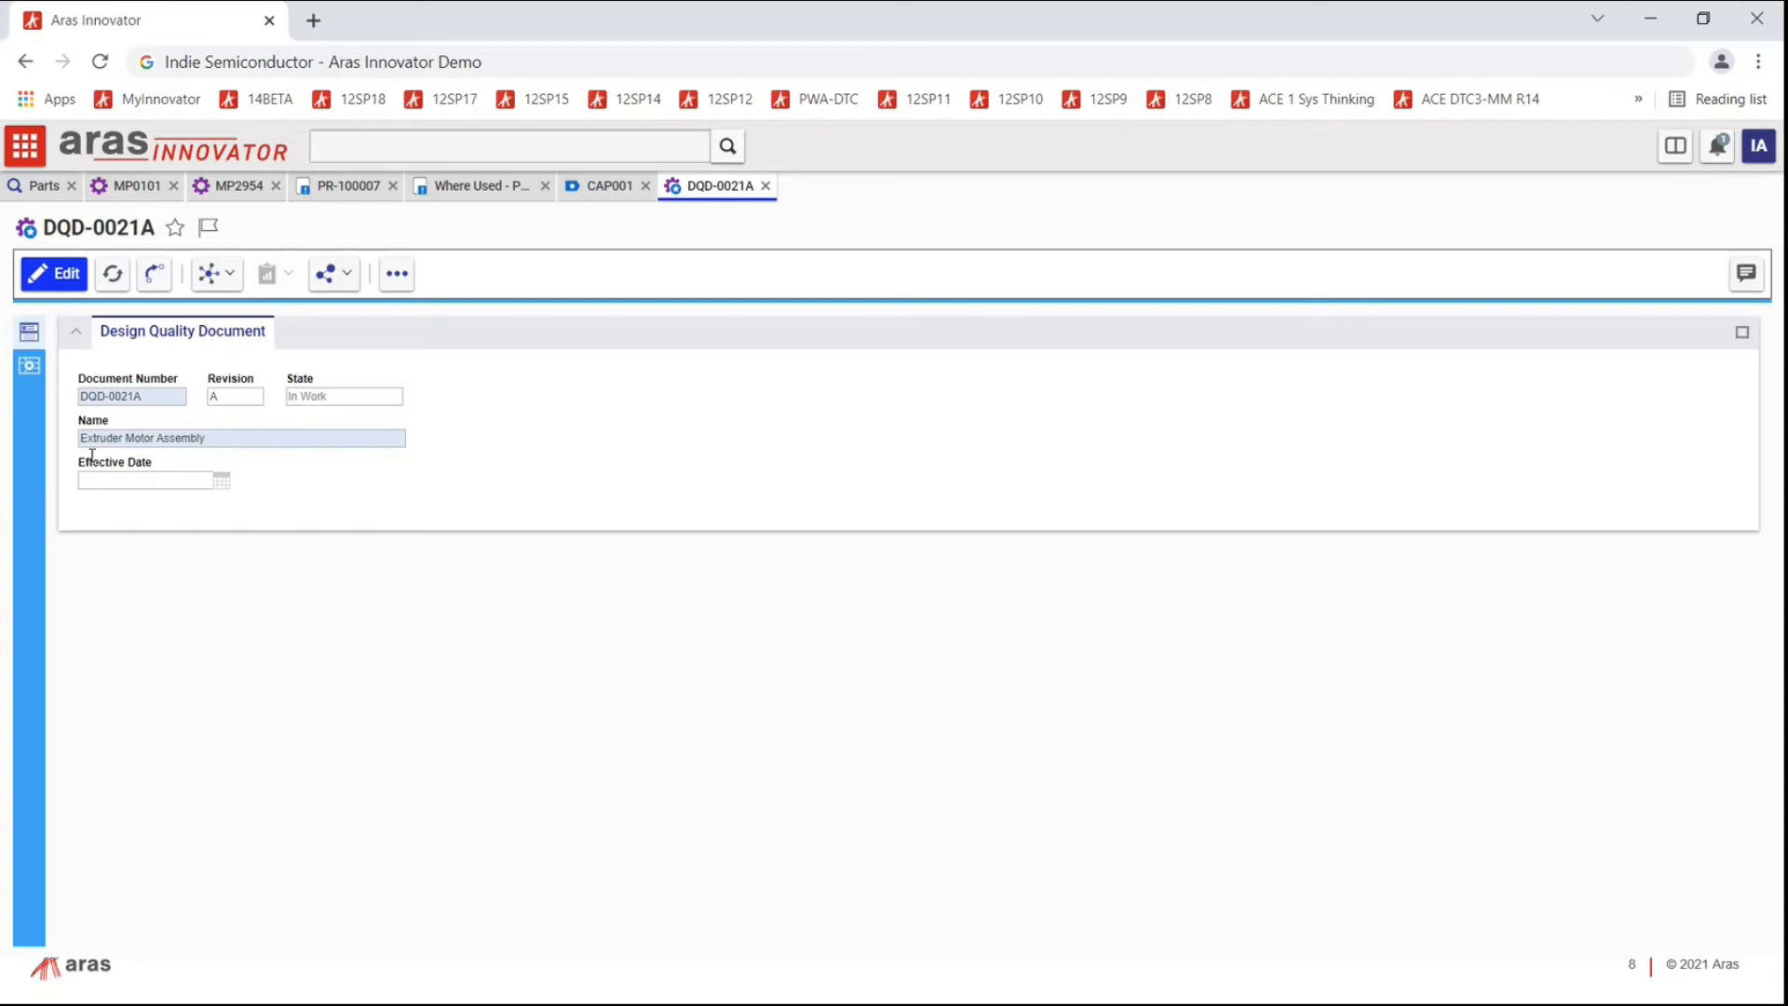
# Step: Show DQD-0021A's FMEA table and expand Motor down to its Provide motion failure modes
pyautogui.moveTo(242, 439); pyautogui.dragTo(107, 449)
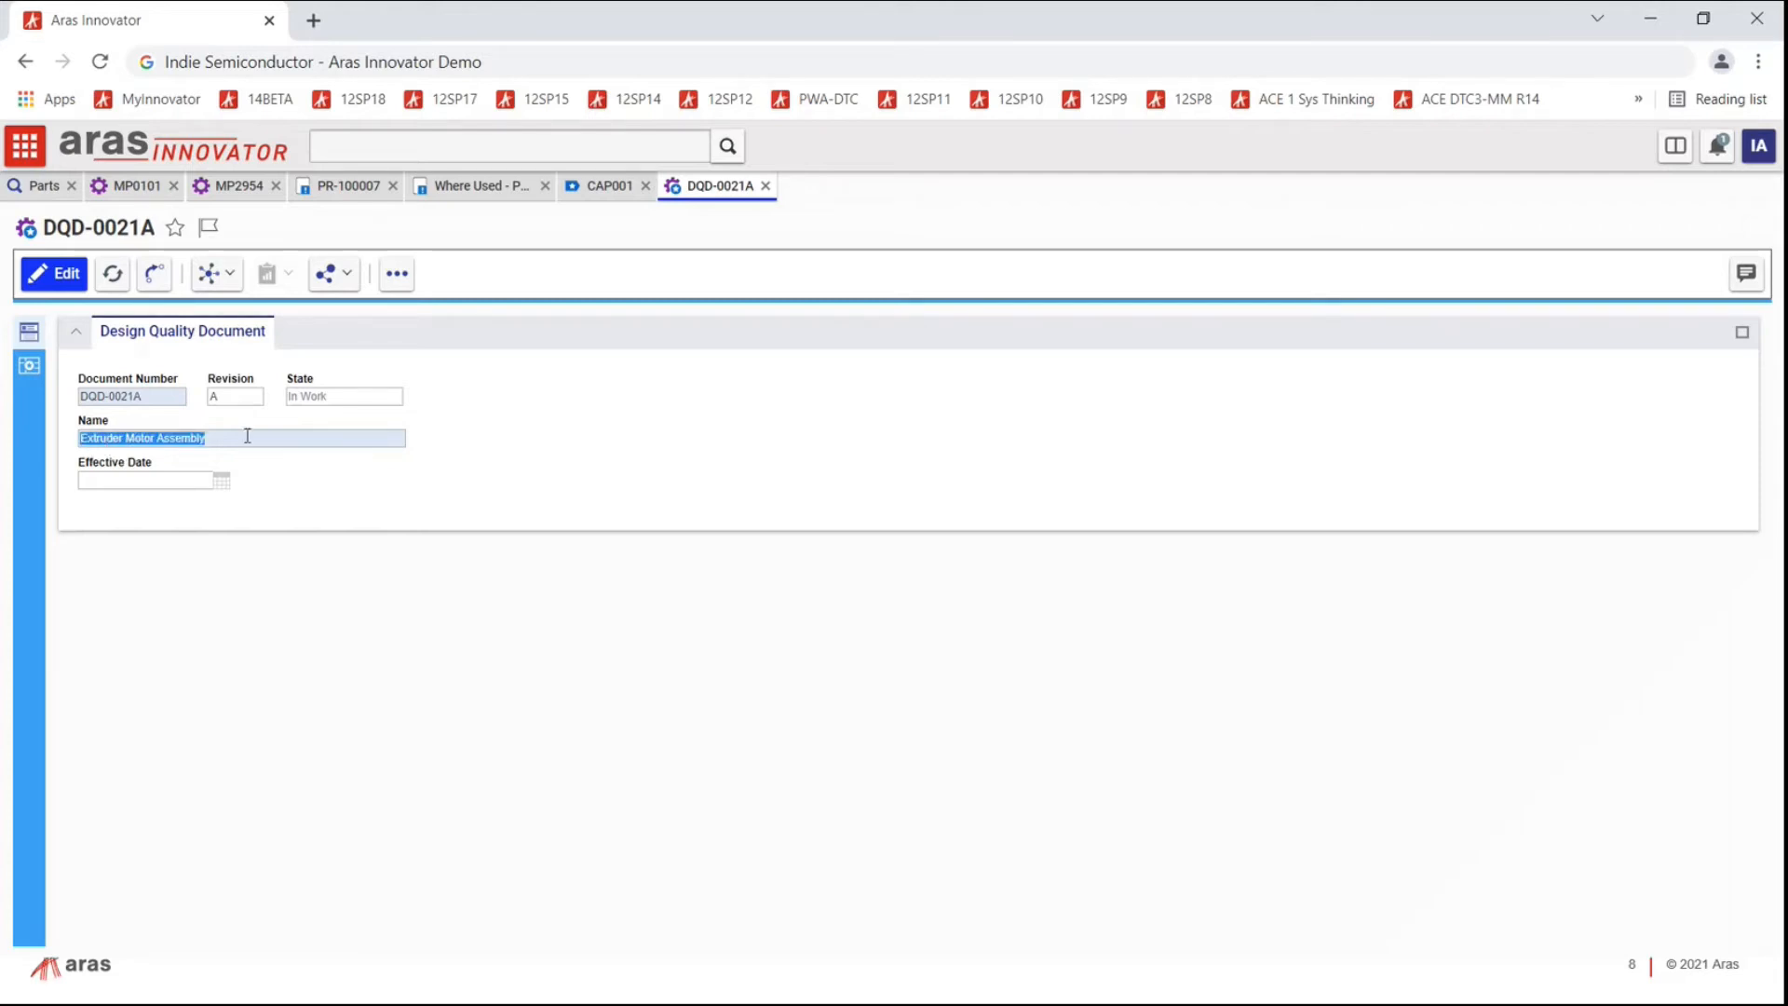
pyautogui.click(27, 369)
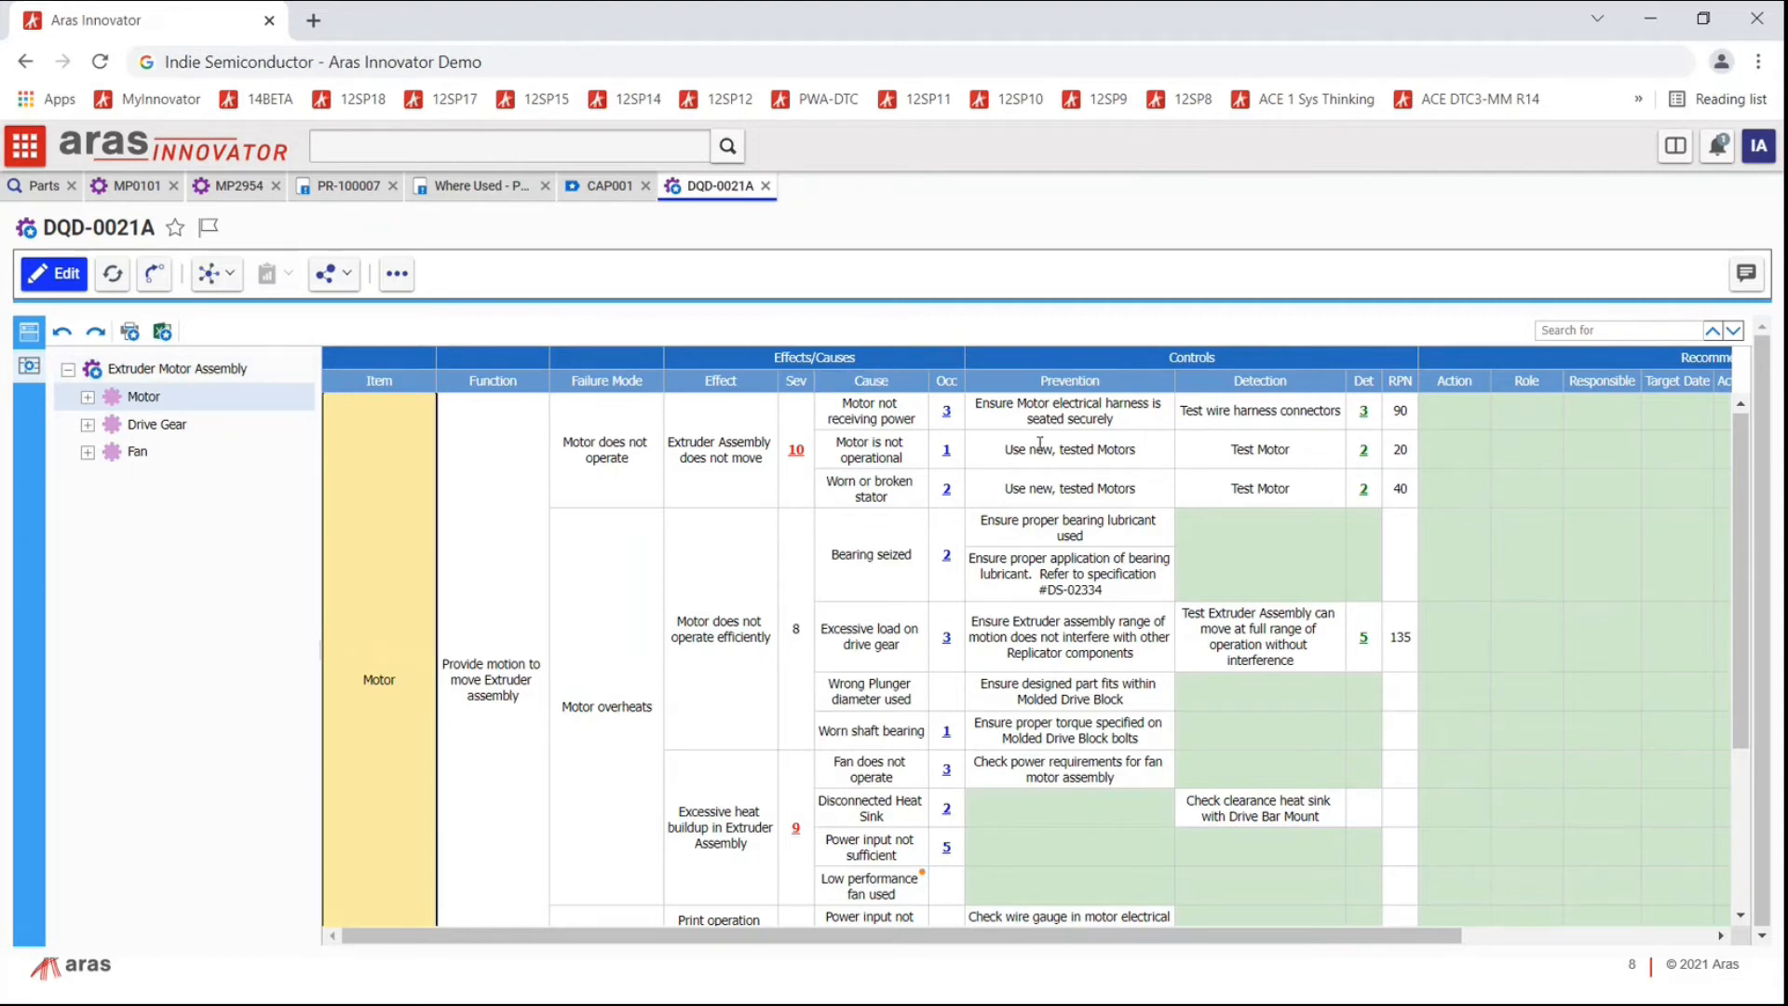
pyautogui.click(90, 399)
pyautogui.click(109, 425)
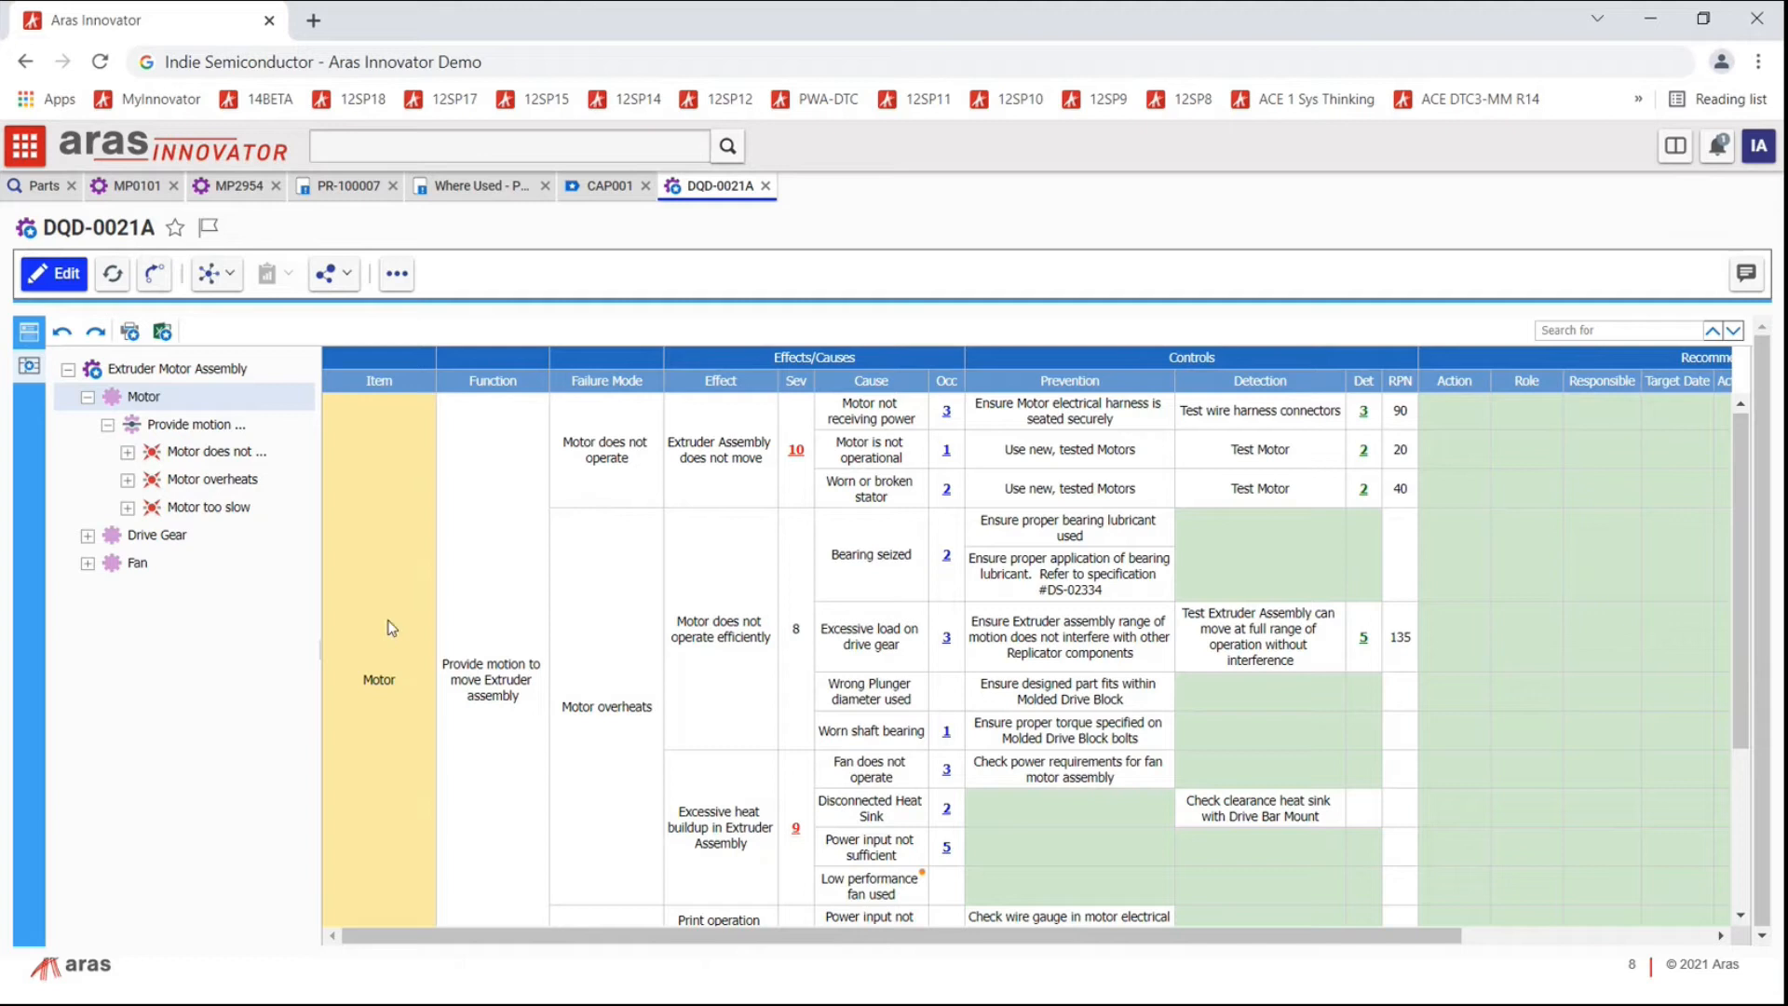
# Step: Review the Motor does not operate, overheats and too slow failure modes, then put DQD-0021A into edit mode
pyautogui.click(182, 425)
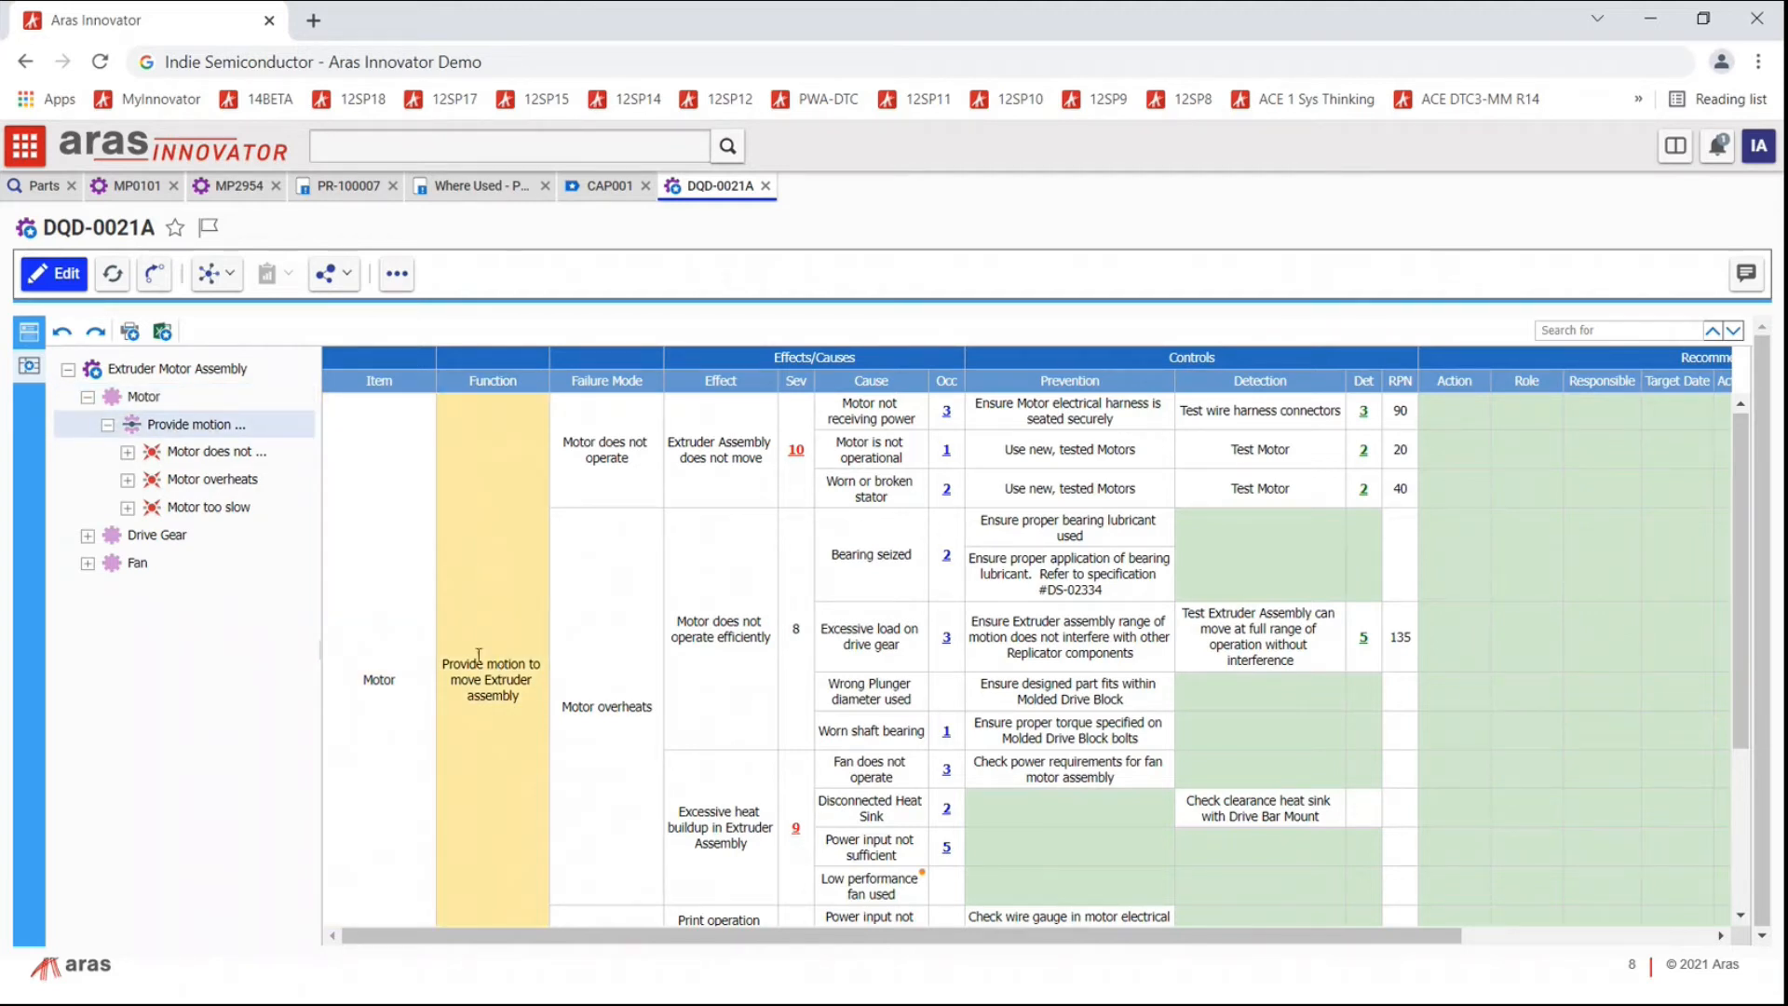
pyautogui.click(189, 452)
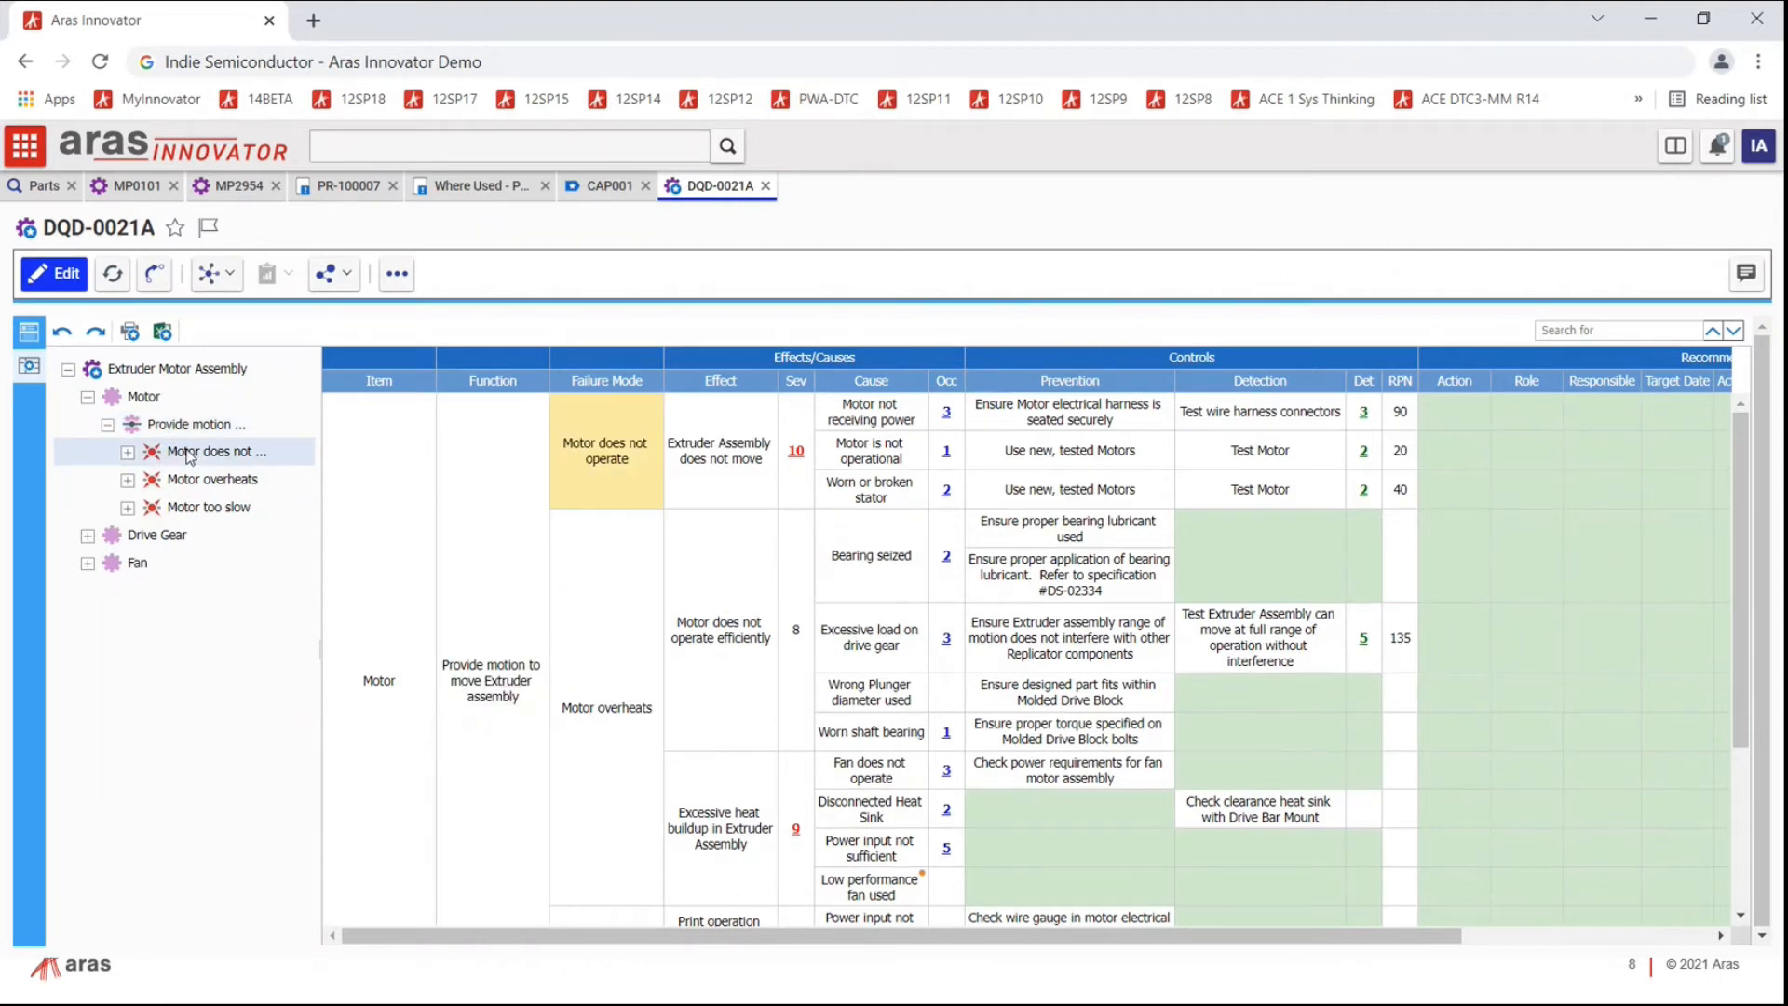
pyautogui.click(189, 483)
pyautogui.click(189, 511)
pyautogui.click(189, 482)
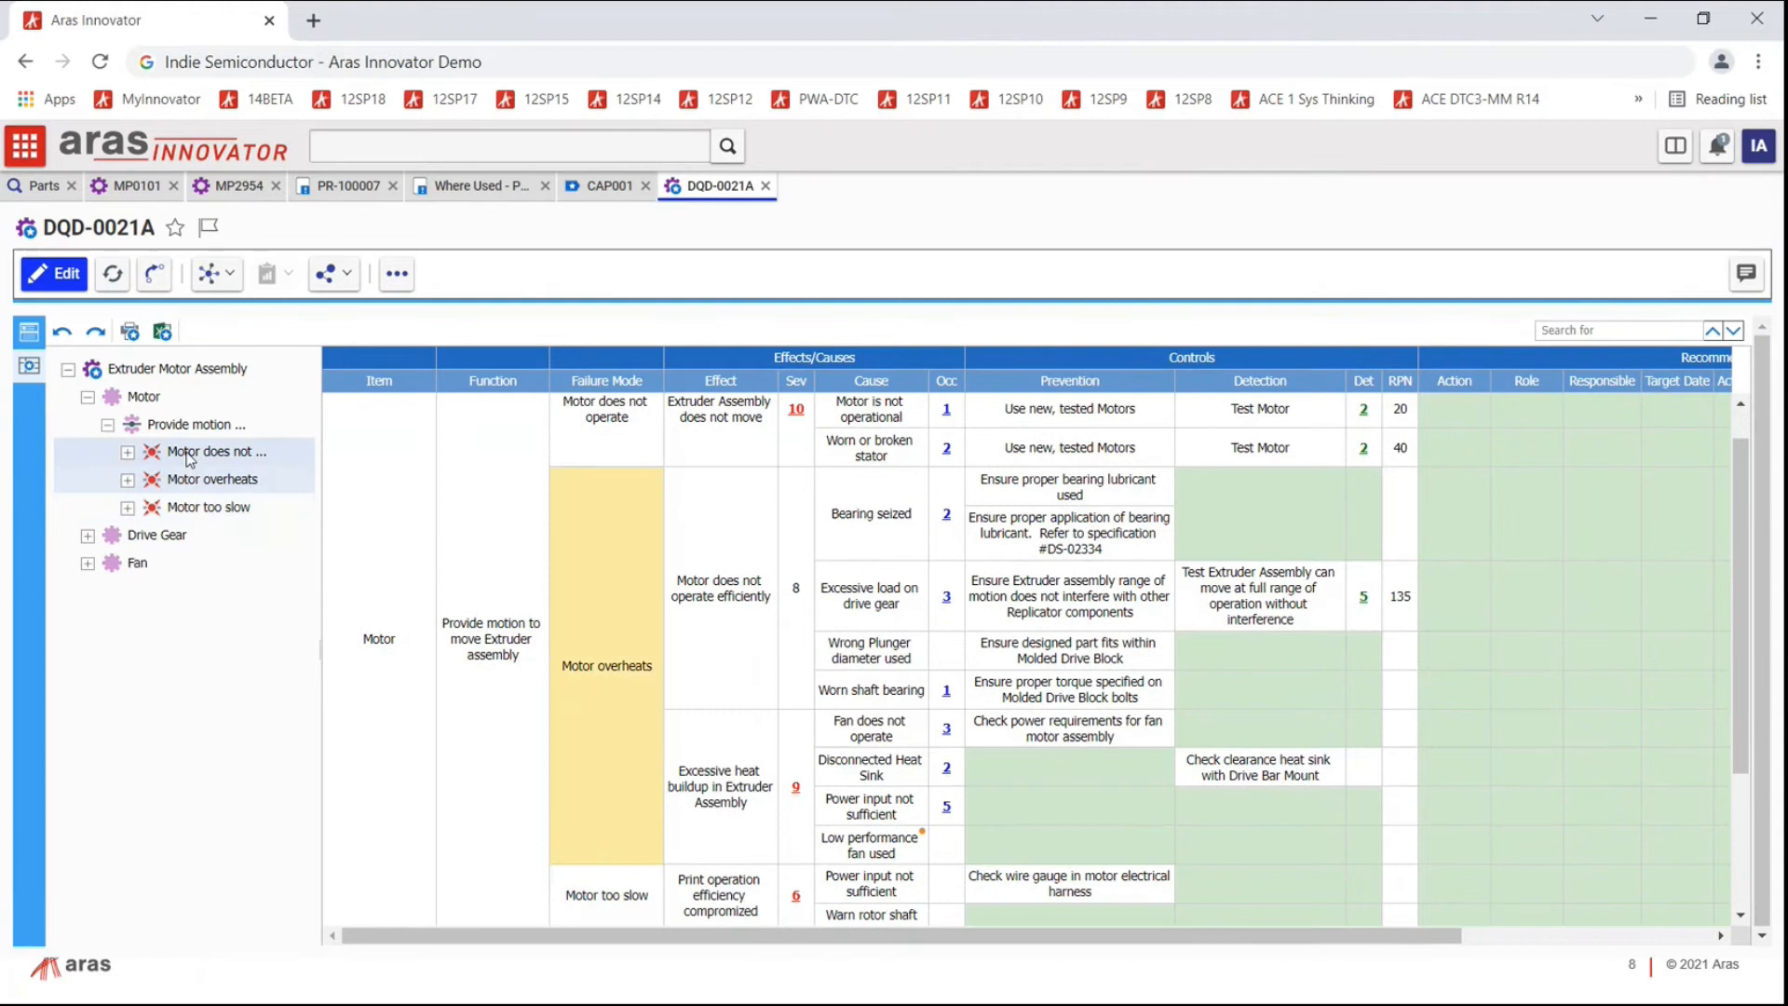
pyautogui.click(187, 428)
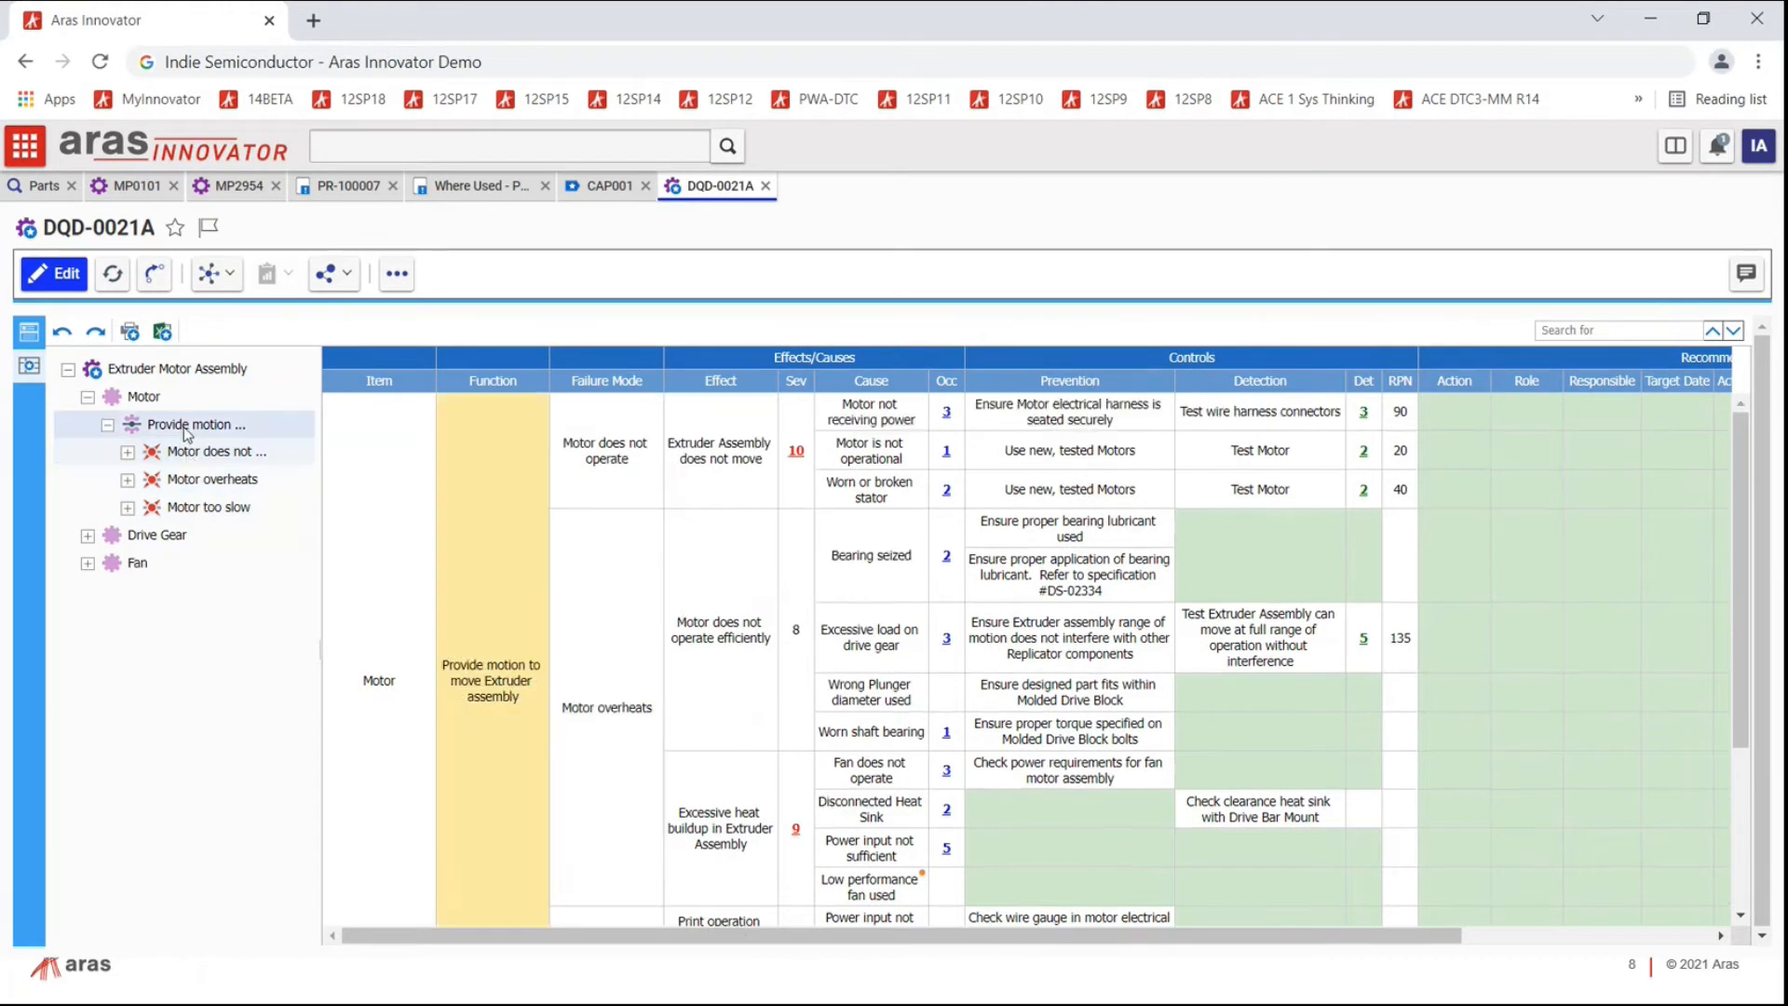
pyautogui.click(850, 452)
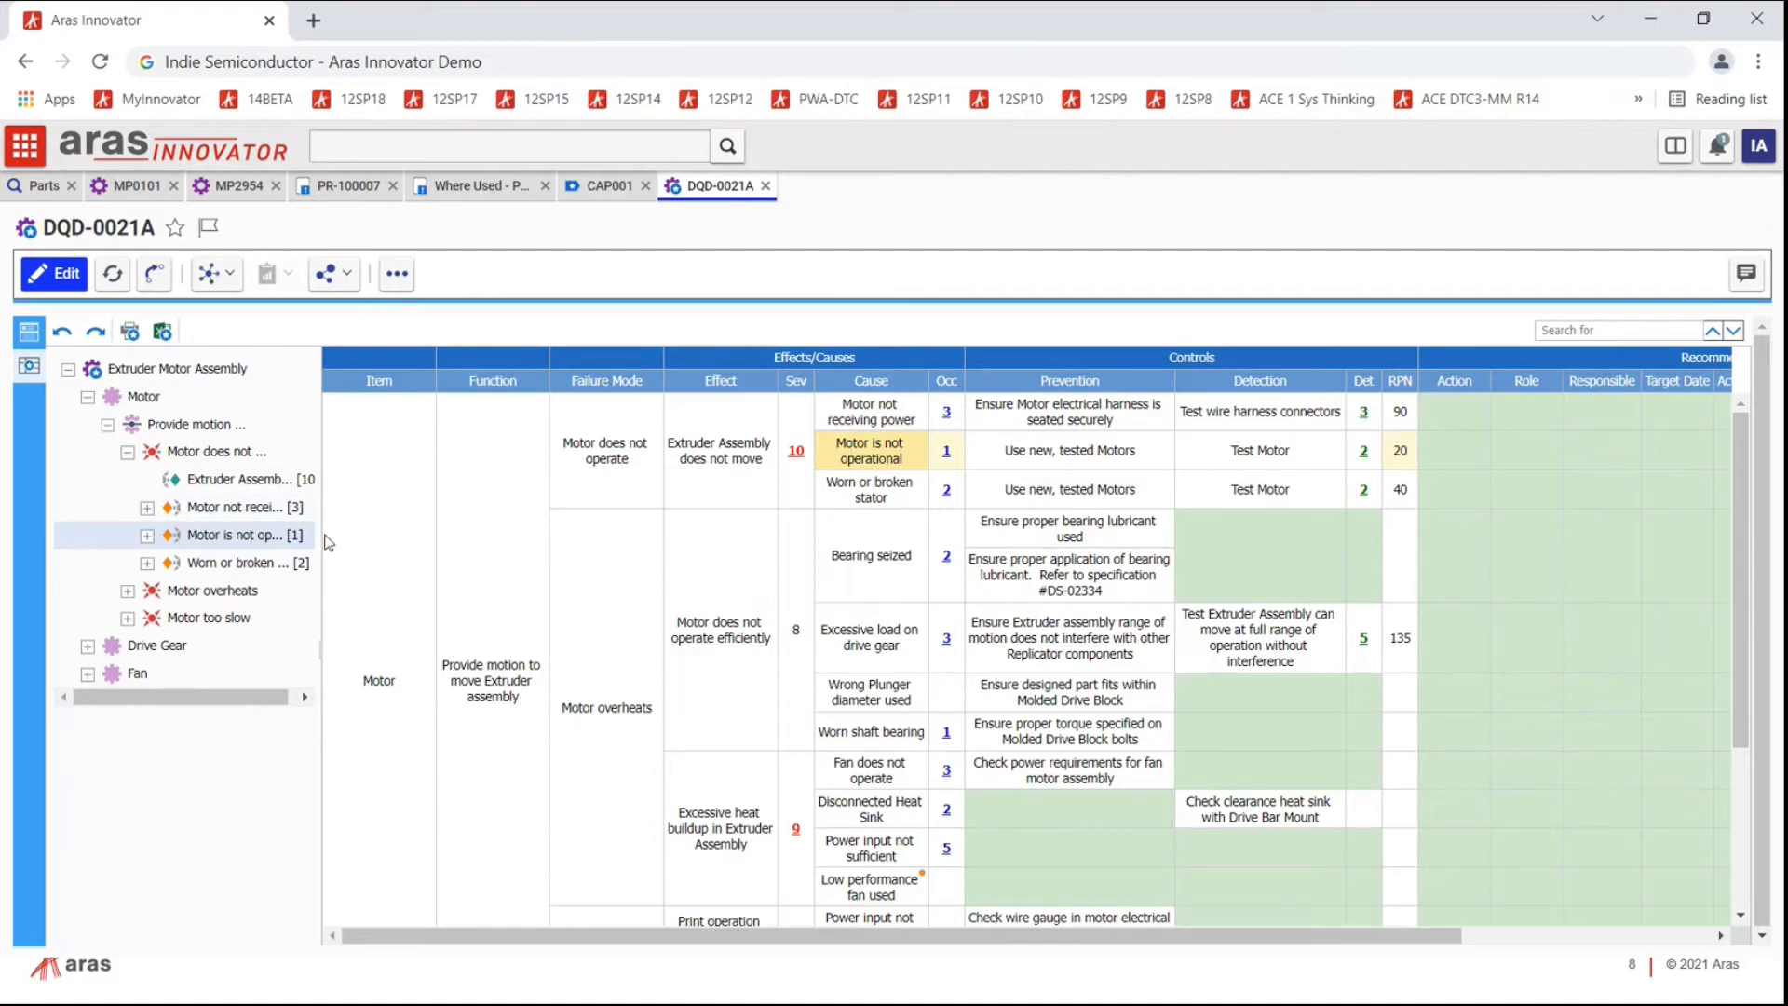
pyautogui.click(54, 277)
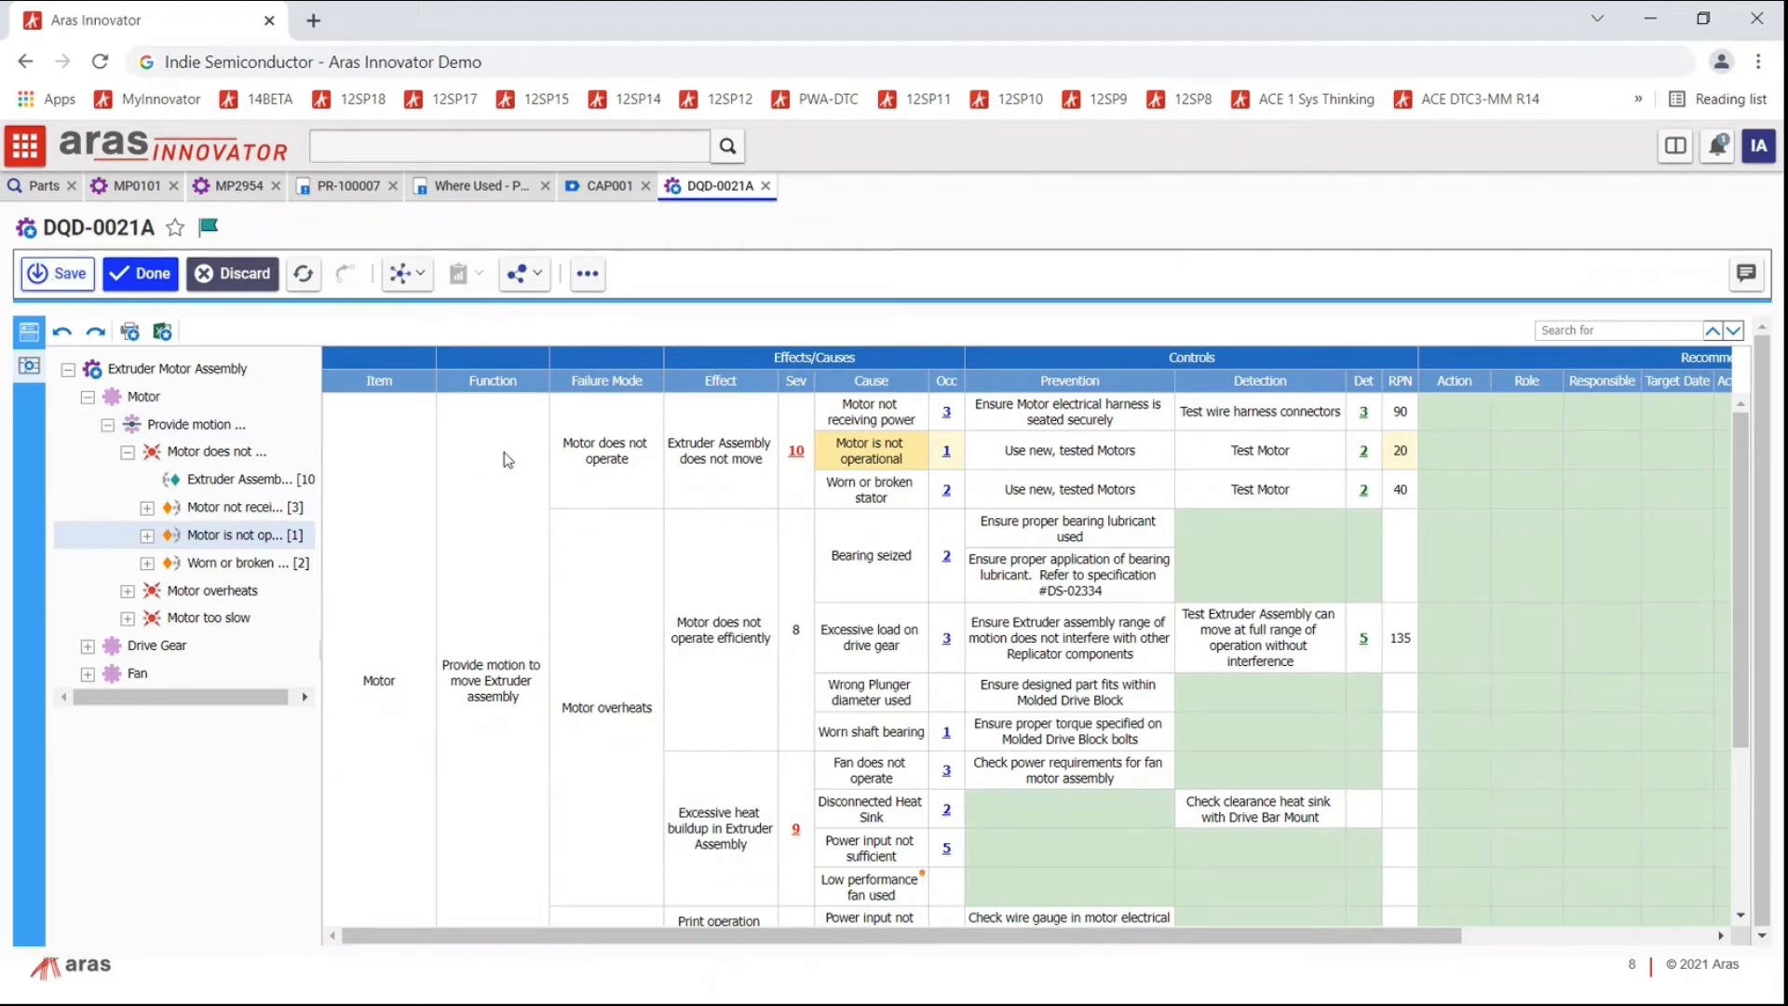
# Step: Look at the Add Cause options for the Worn or broken stator cause, then go back to CAP001
pyautogui.rightClick(848, 487)
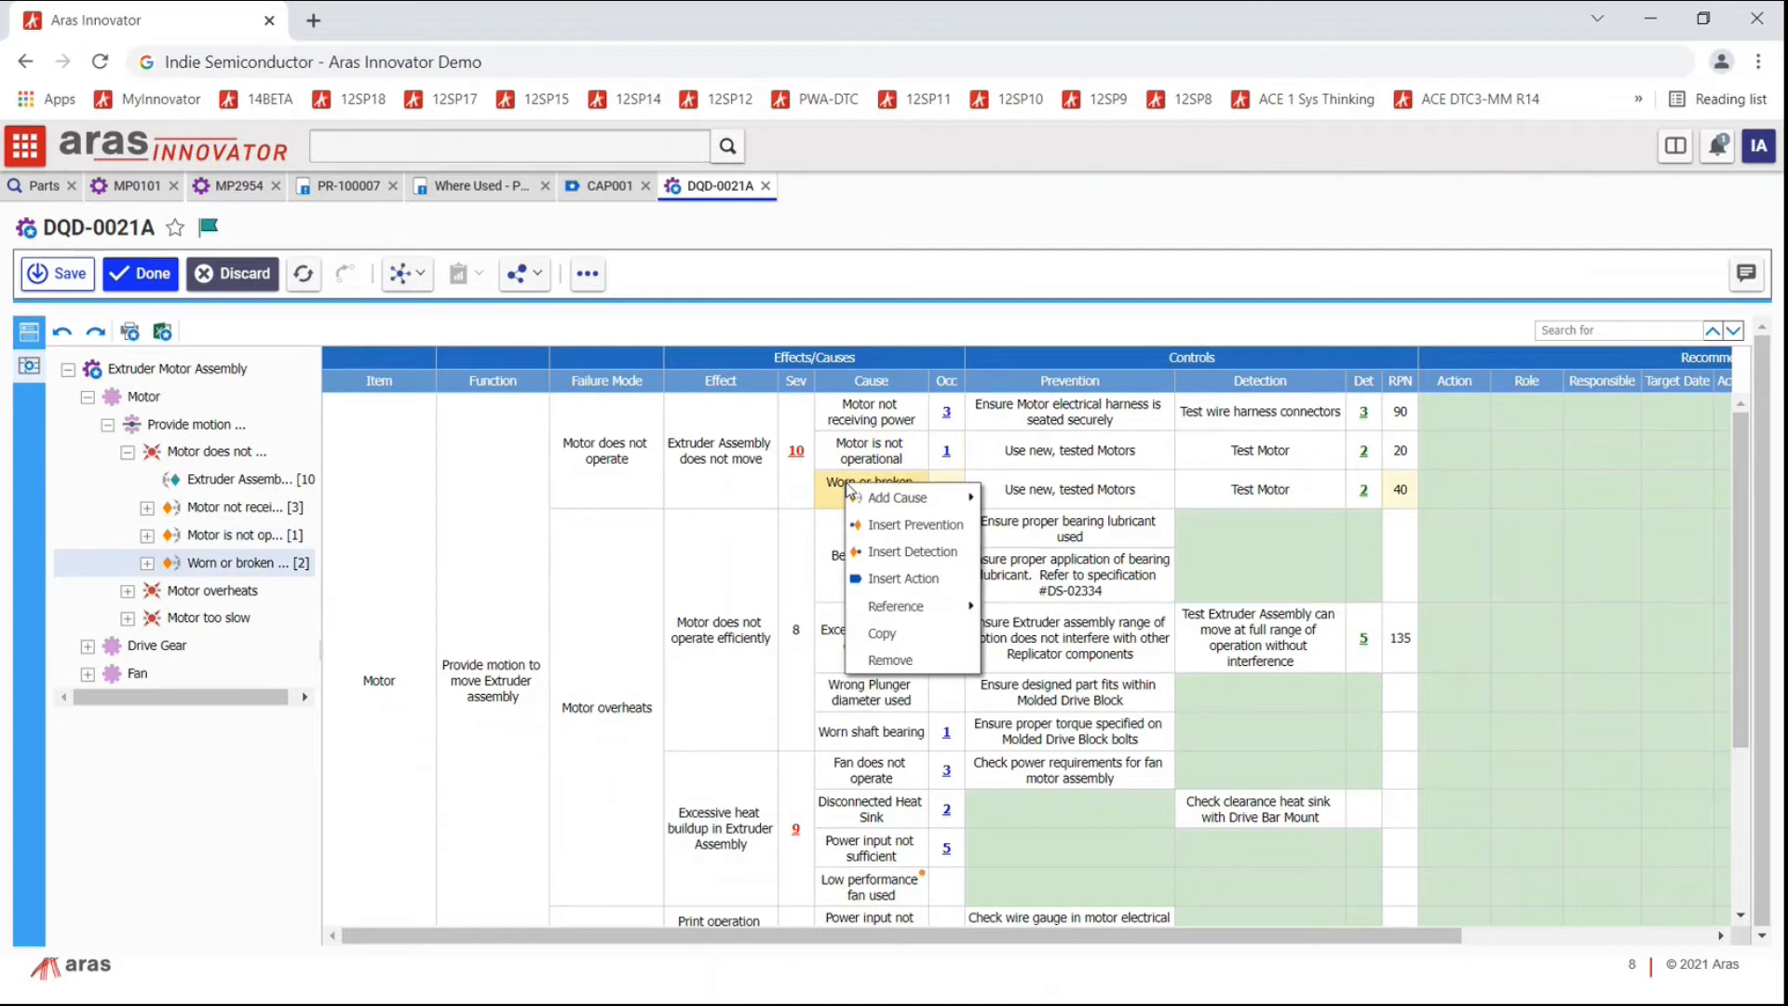
pyautogui.moveTo(863, 499)
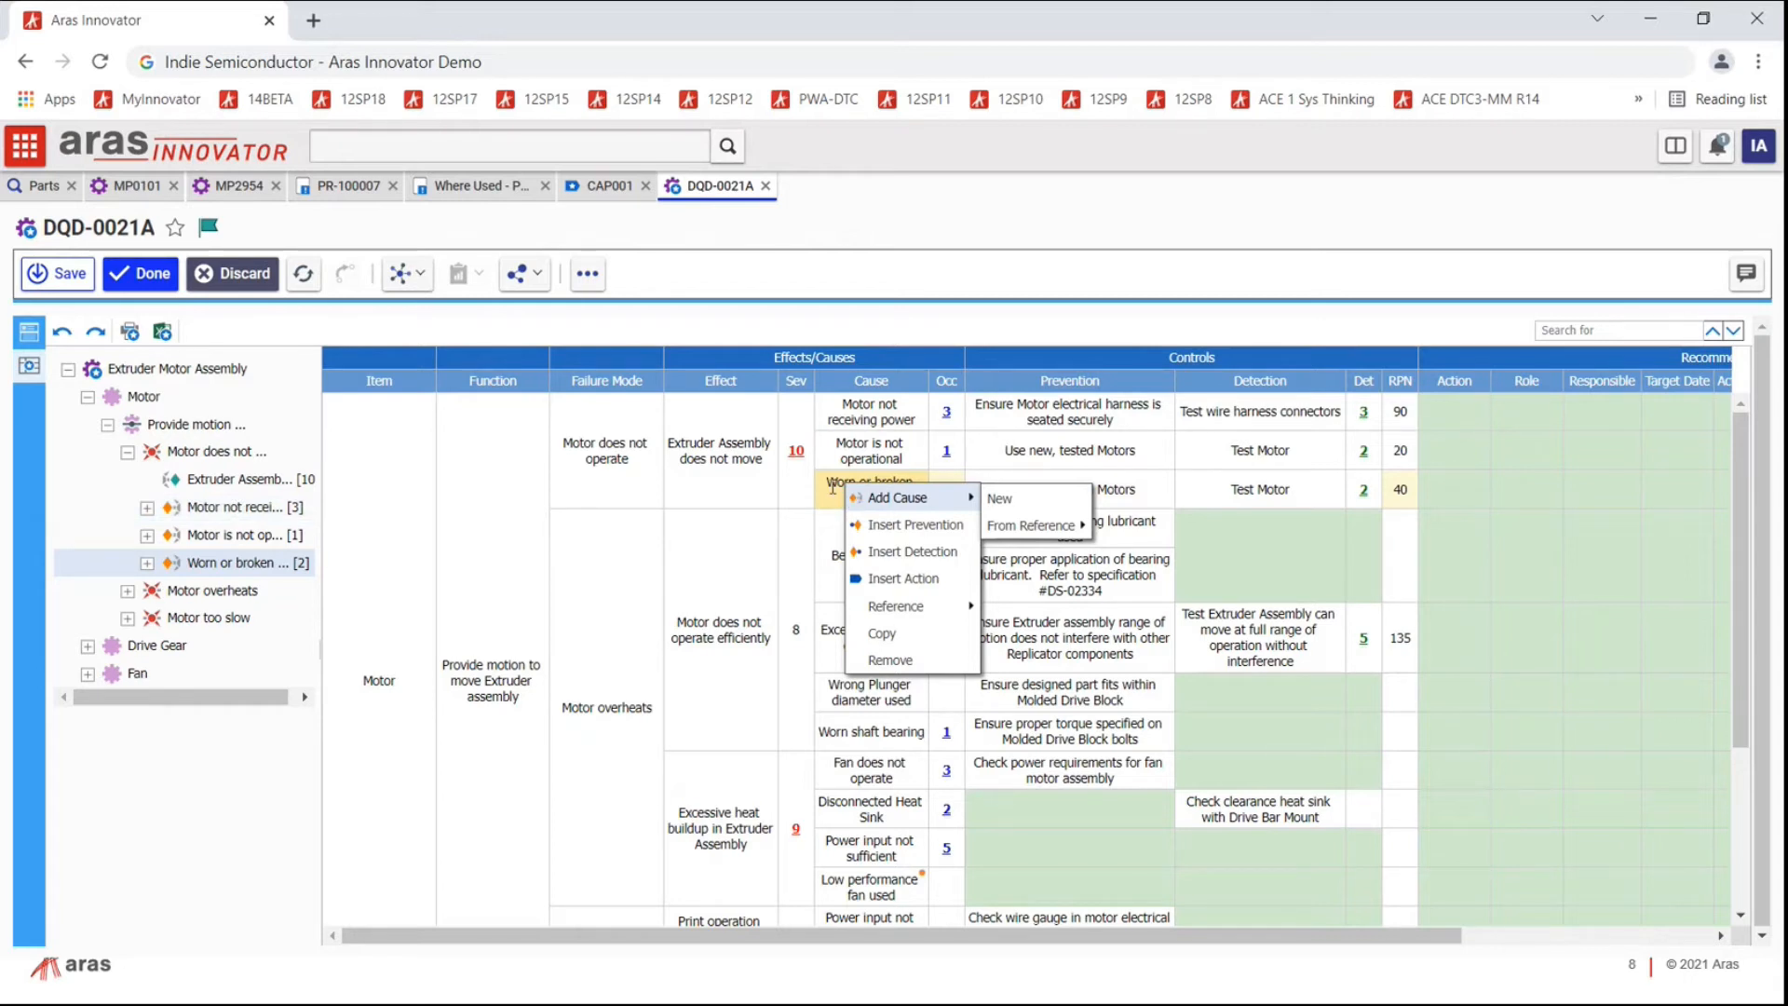
pyautogui.click(602, 188)
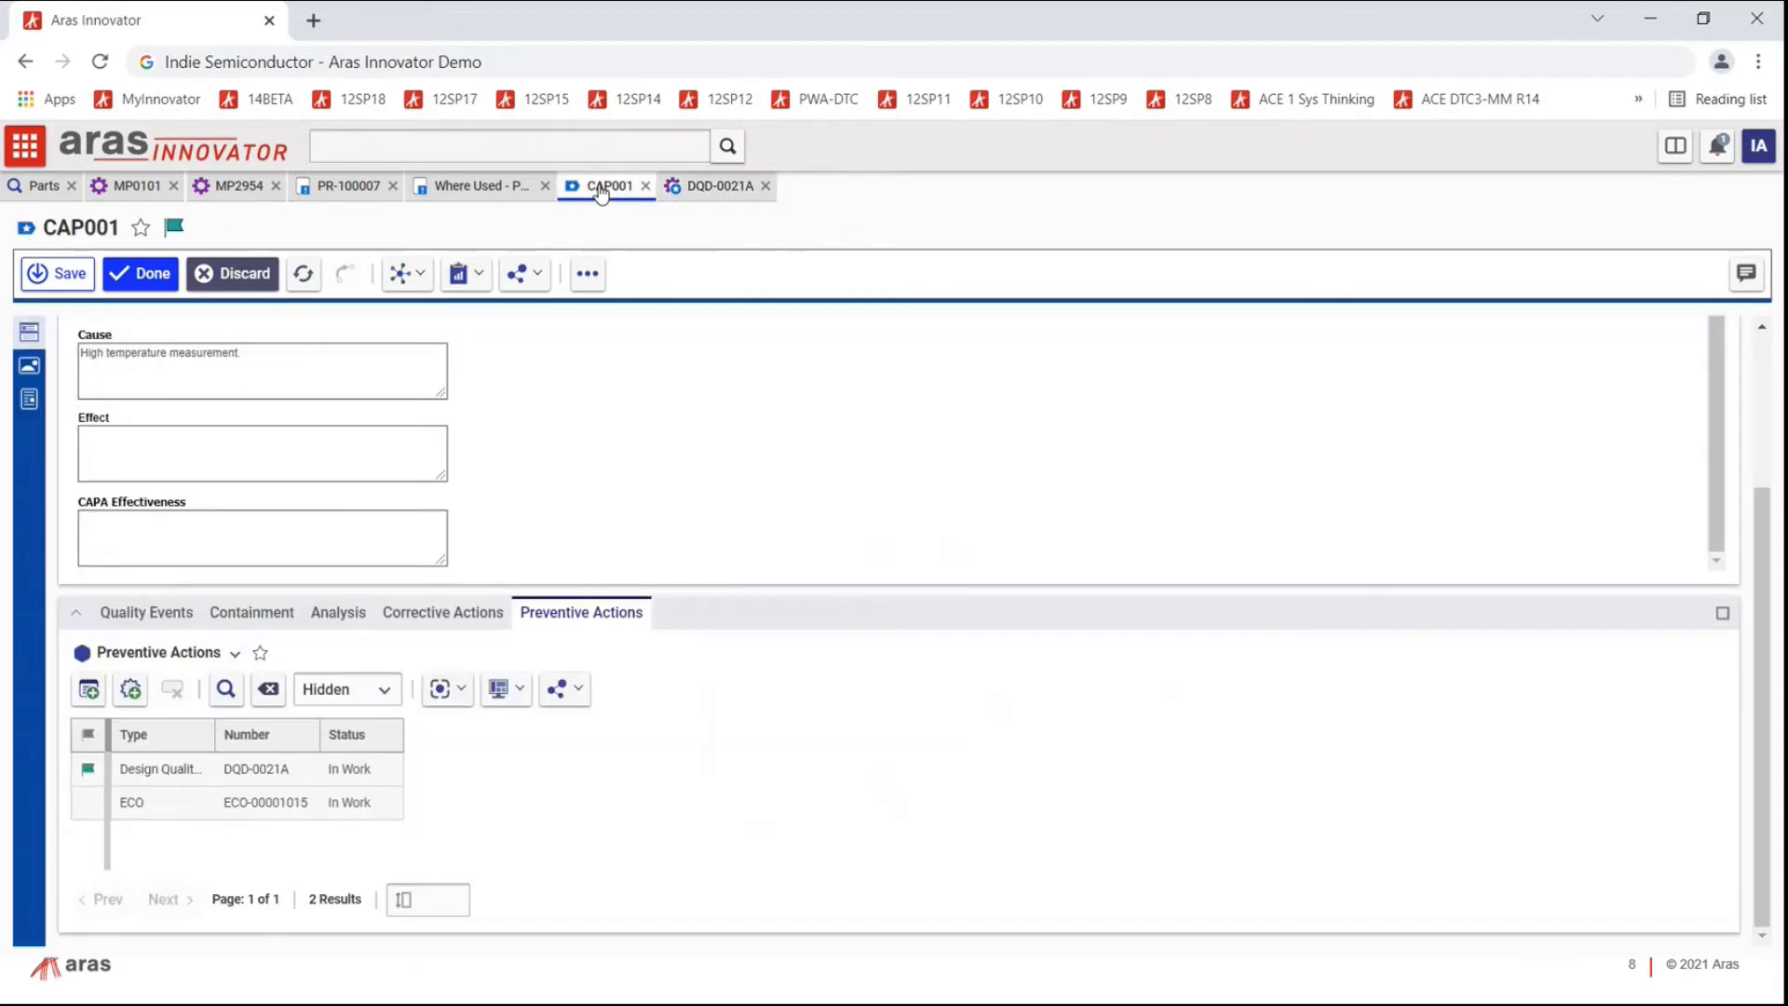
# Step: Open root cause analysis RCA-100046 from CAP001's analyses list
pyautogui.click(341, 614)
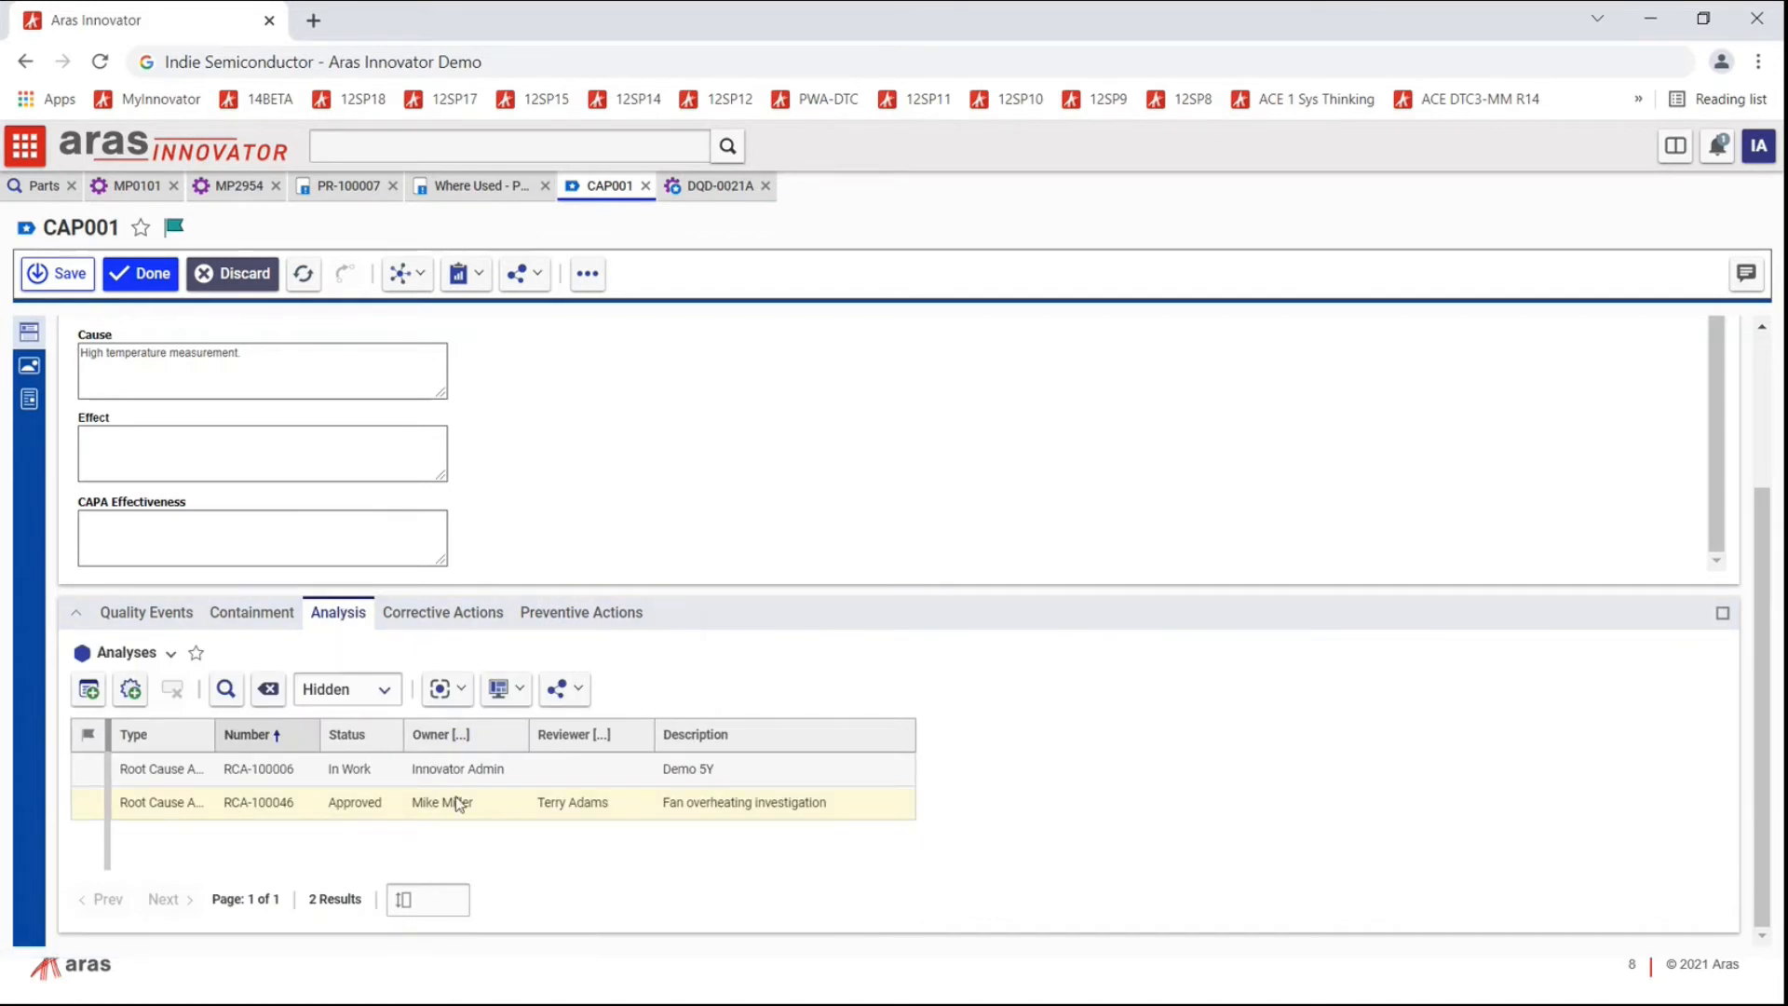
pyautogui.click(287, 810)
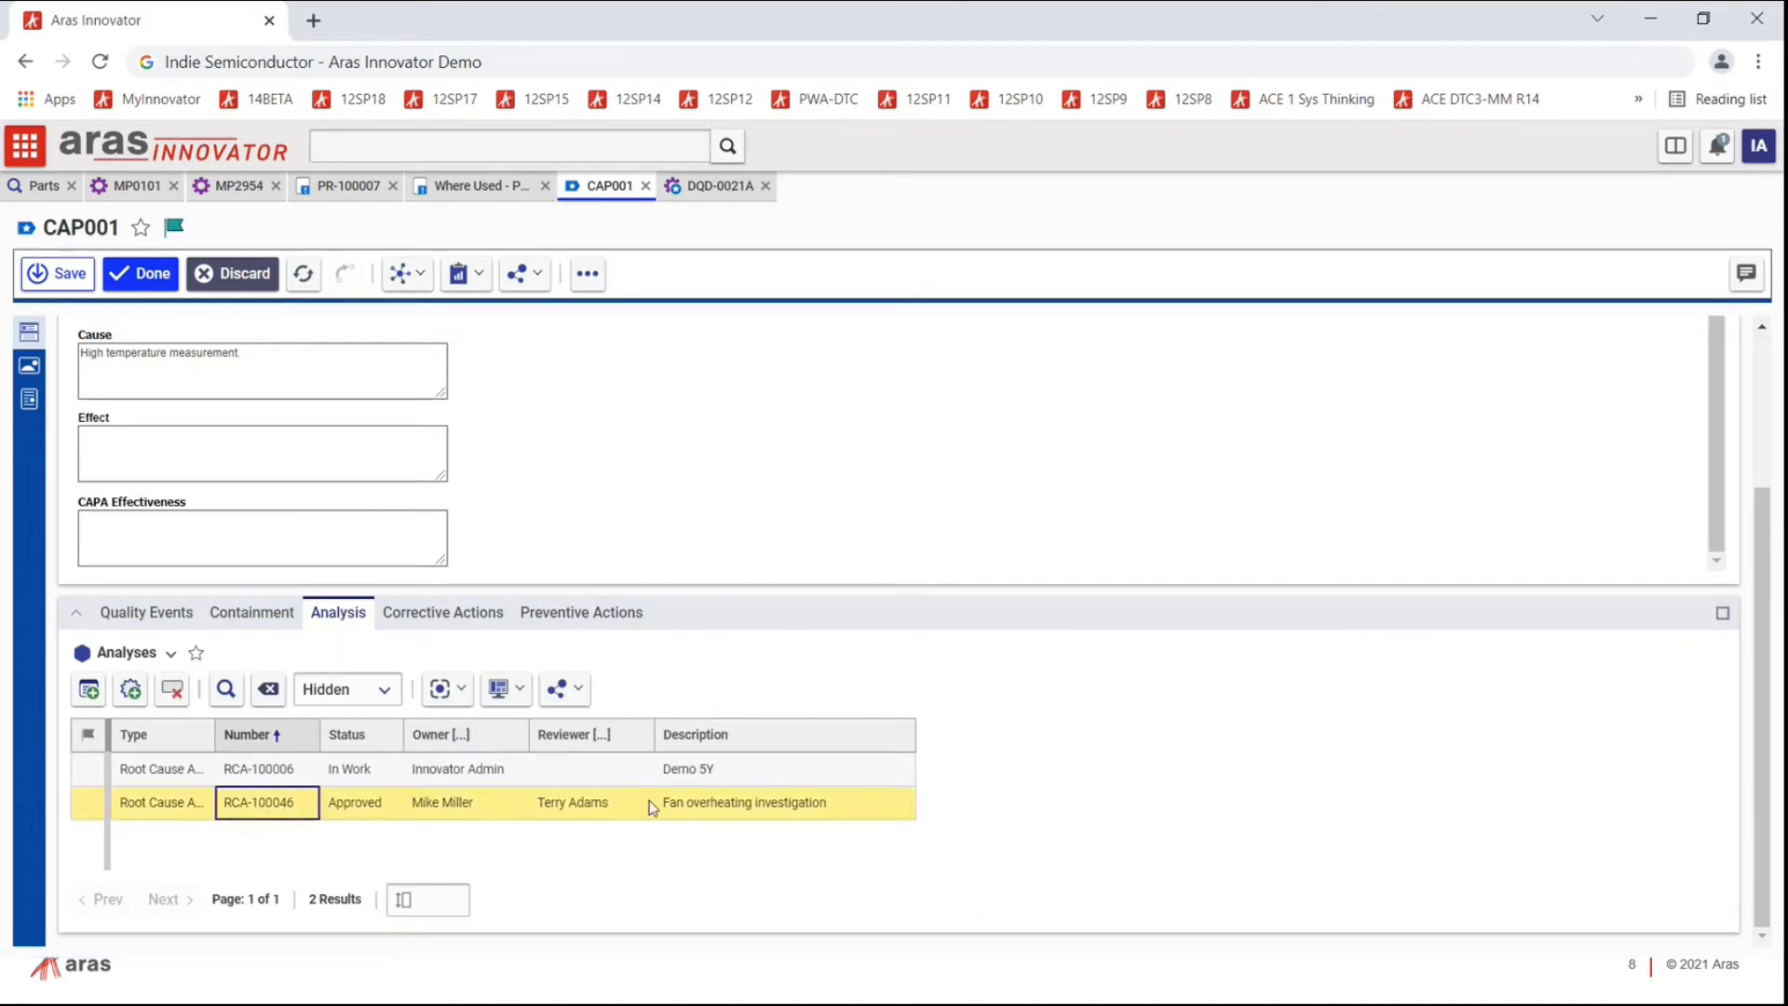
pyautogui.click(90, 807)
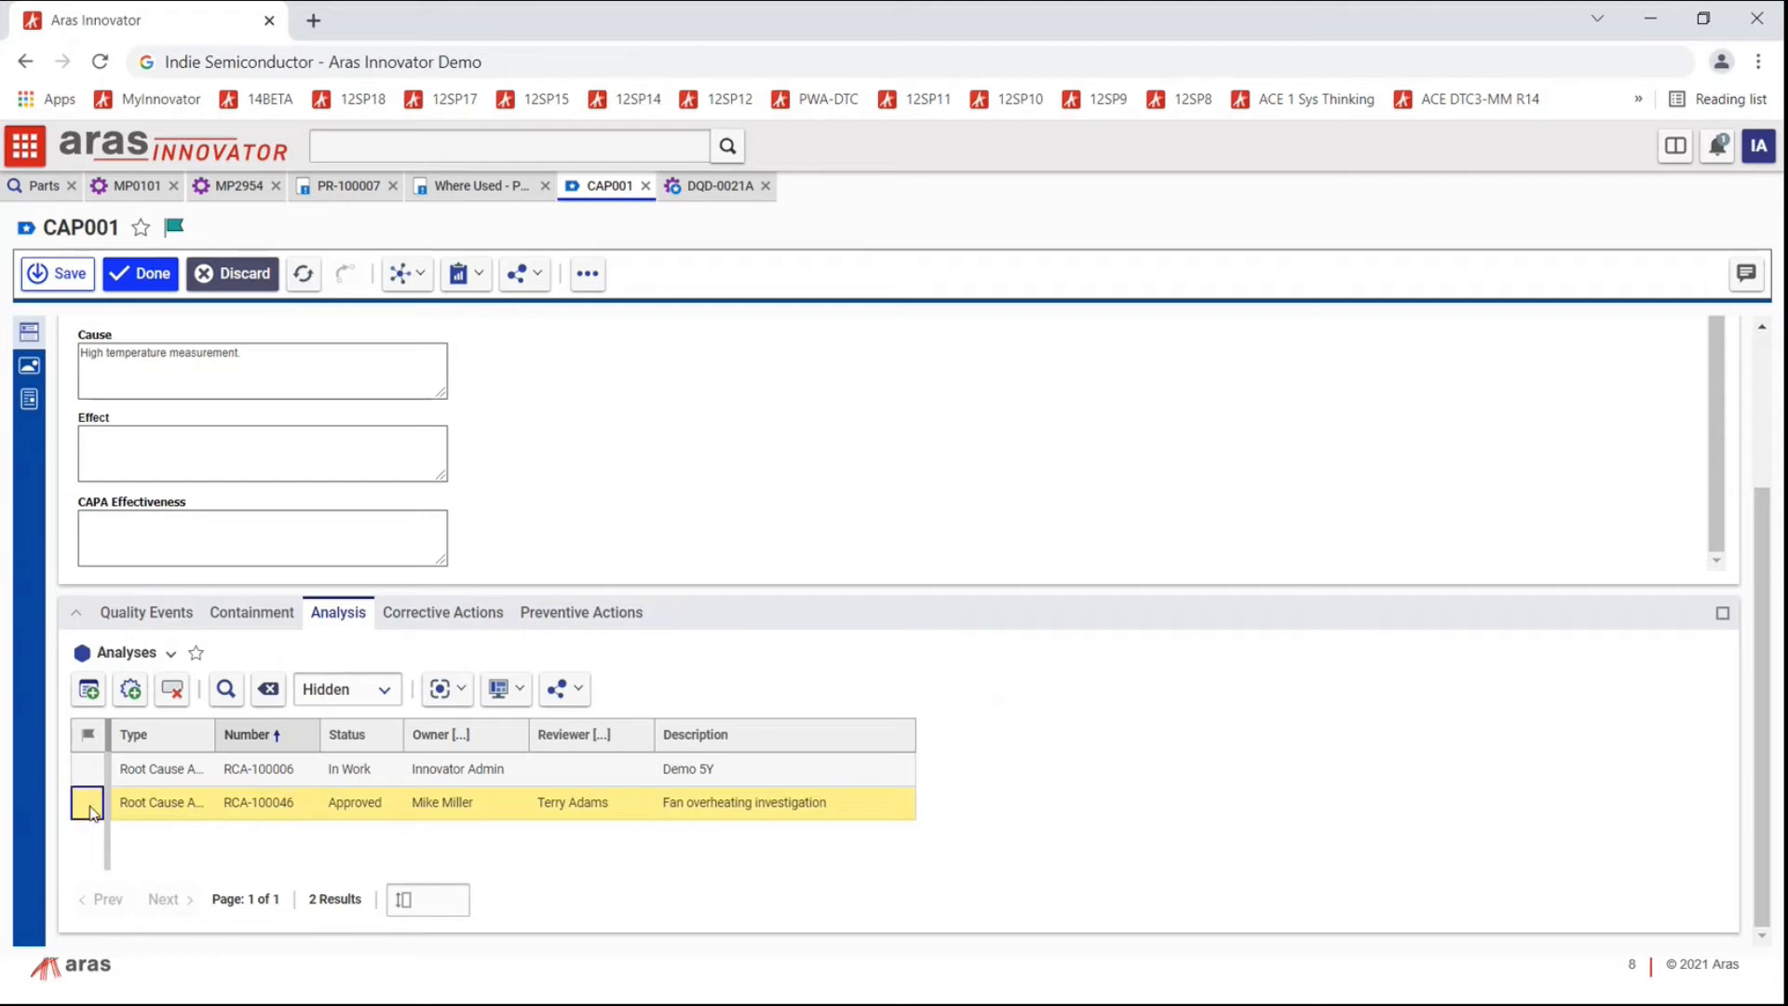
pyautogui.rightClick(92, 810)
pyautogui.click(126, 658)
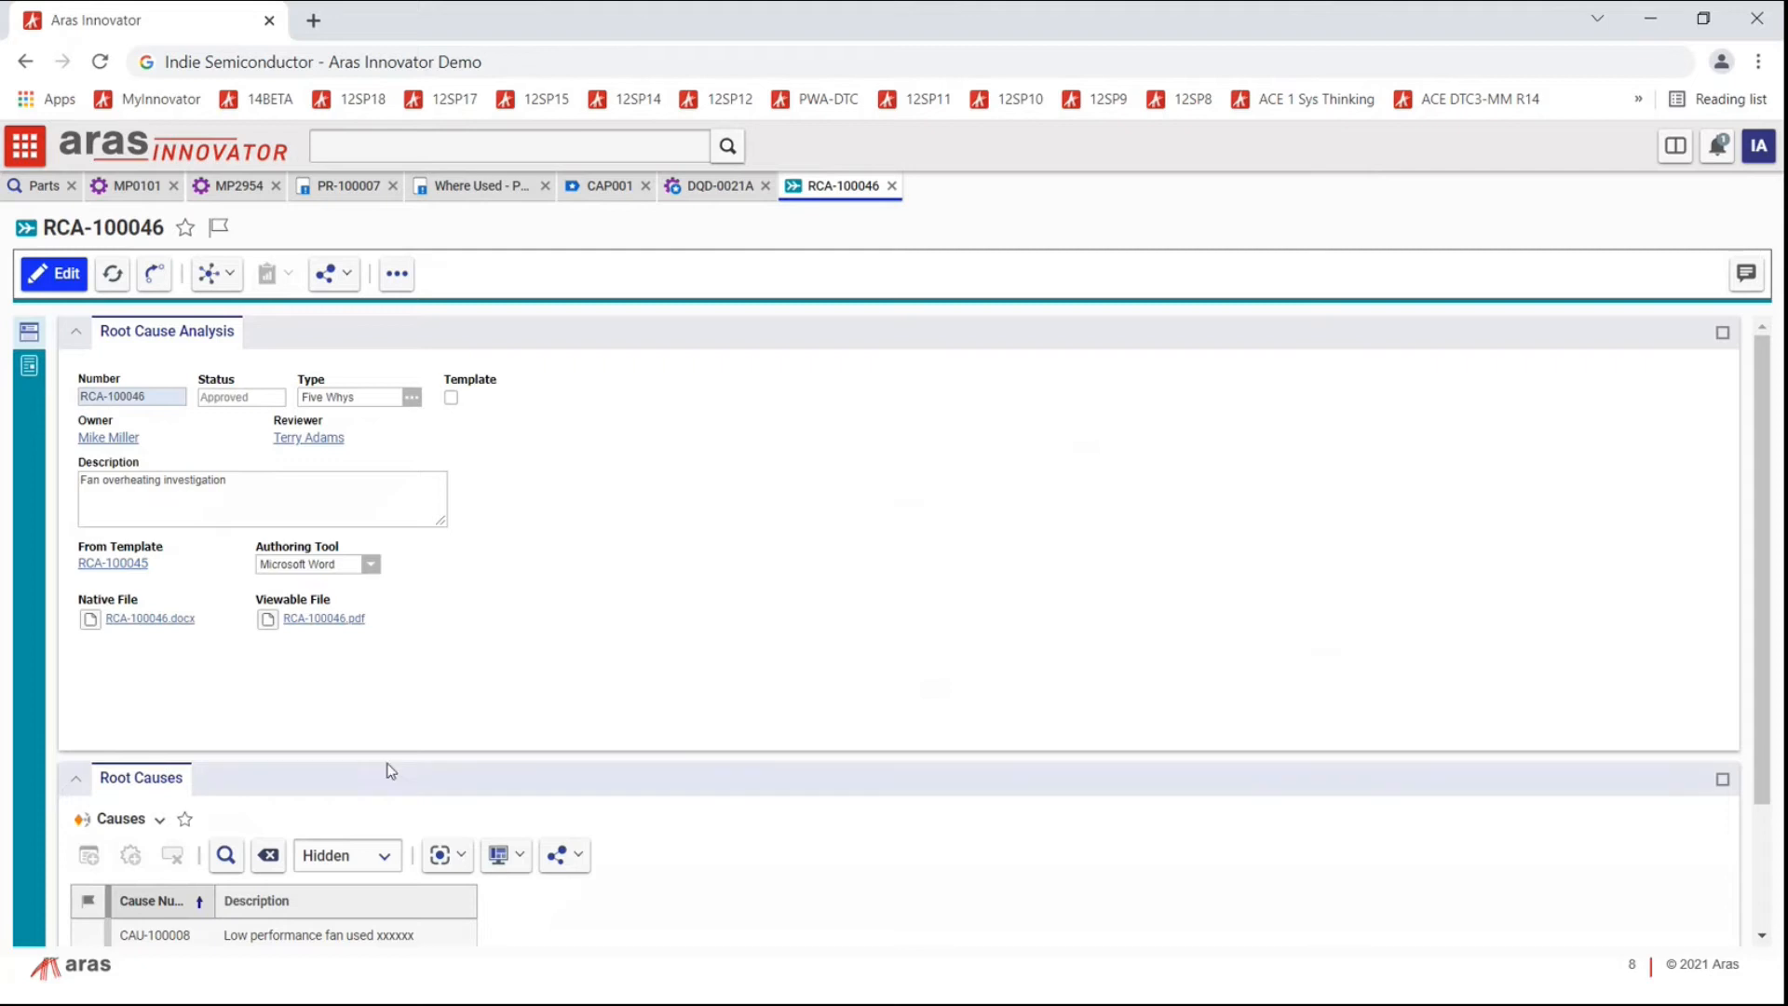
# Step: Open root cause CAU-100008 from RCA-100046's Root Causes grid
pyautogui.scroll(-1, 387, 706)
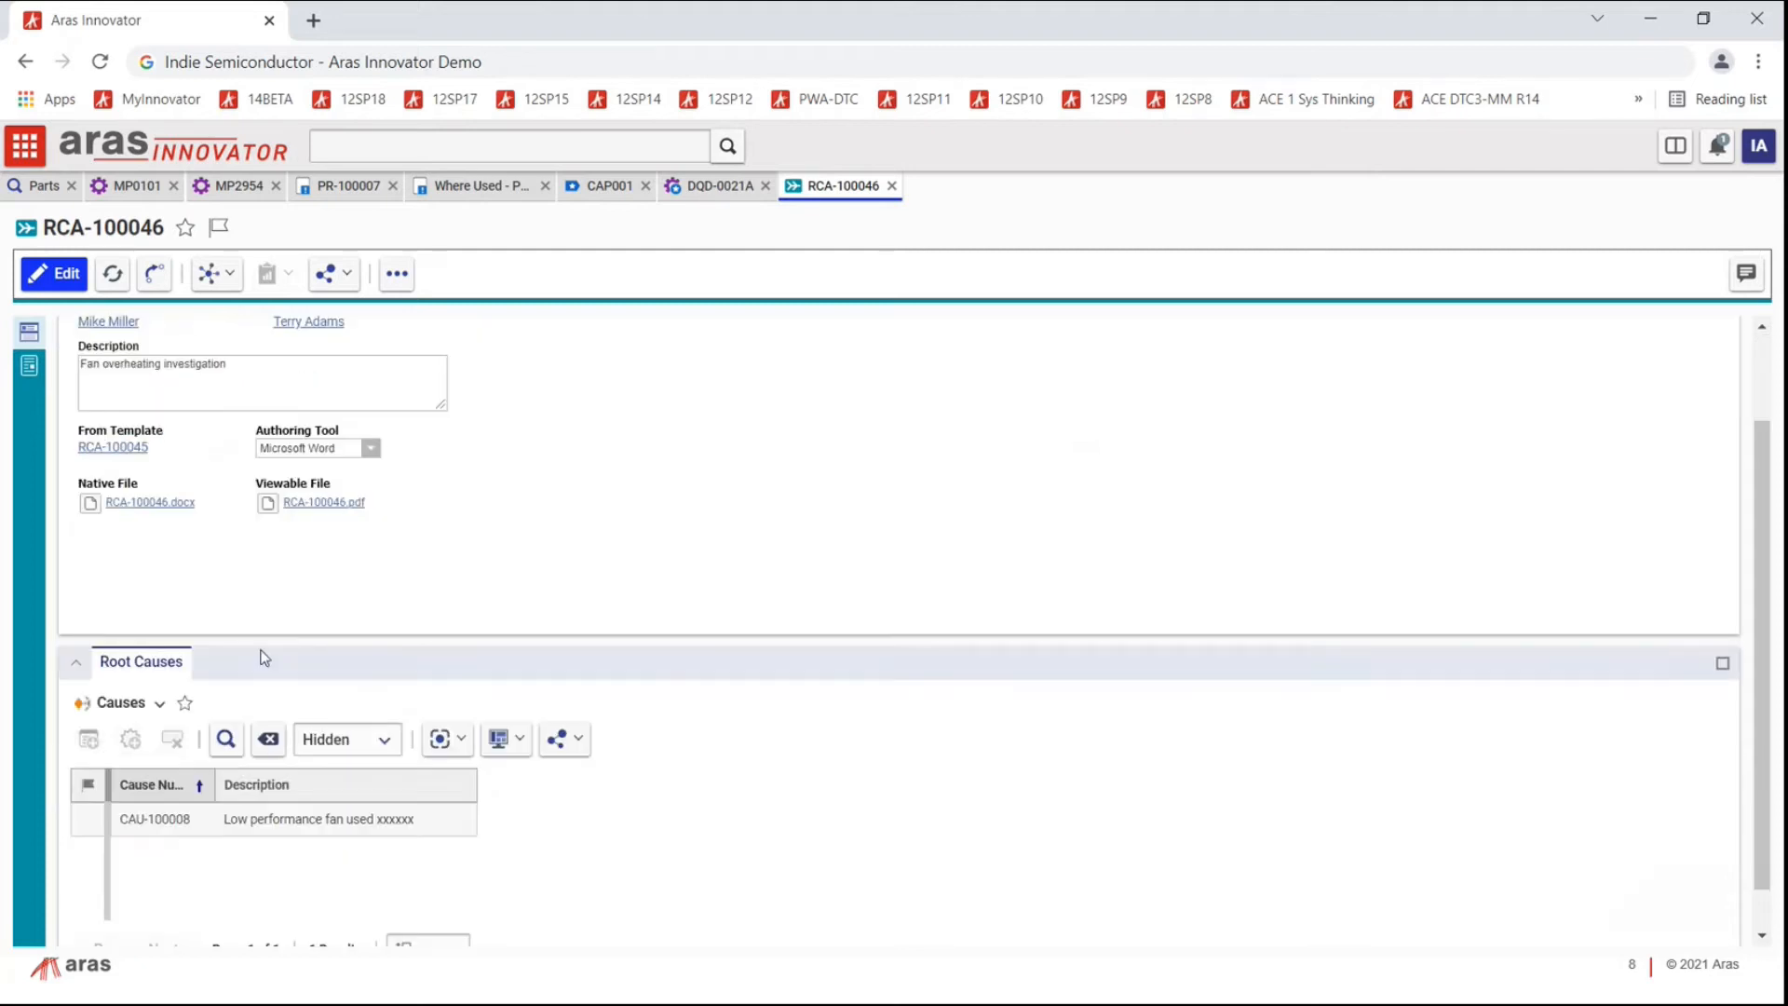
pyautogui.click(287, 825)
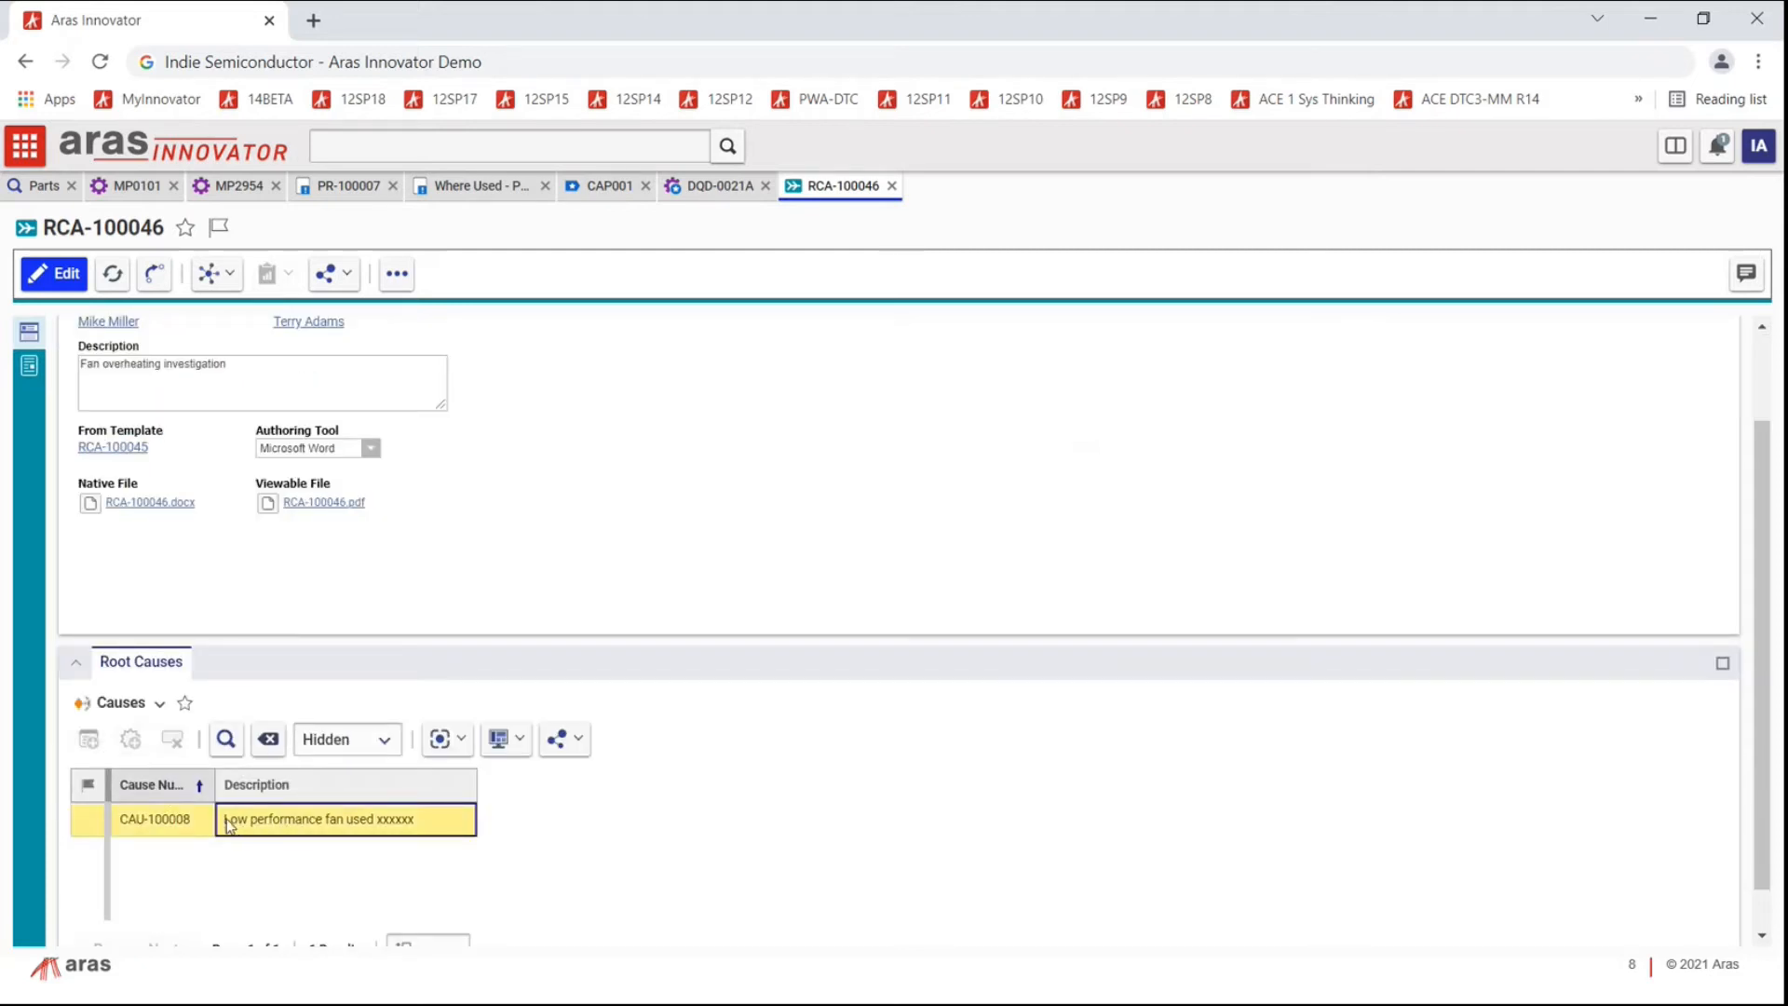
pyautogui.doubleClick(87, 825)
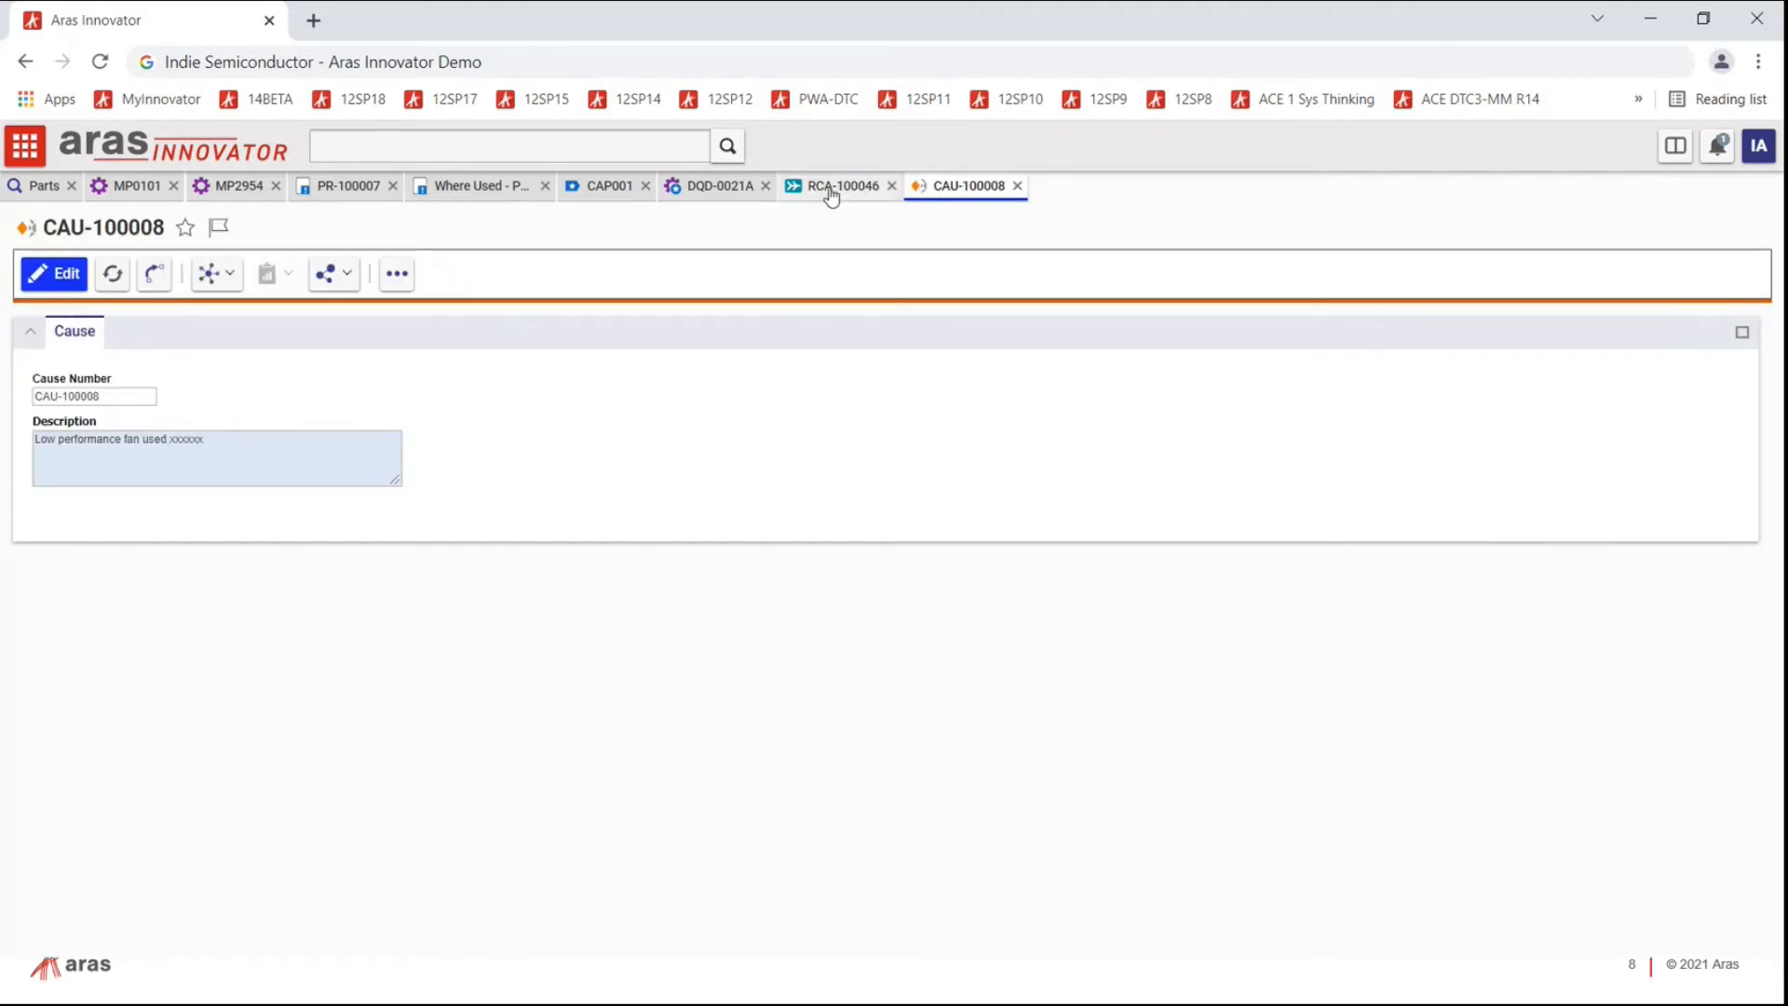
# Step: Compare DQD-0021A's Low performance fan used cause against CAU-100008's description ending in 'xxxxxx'
pyautogui.click(712, 187)
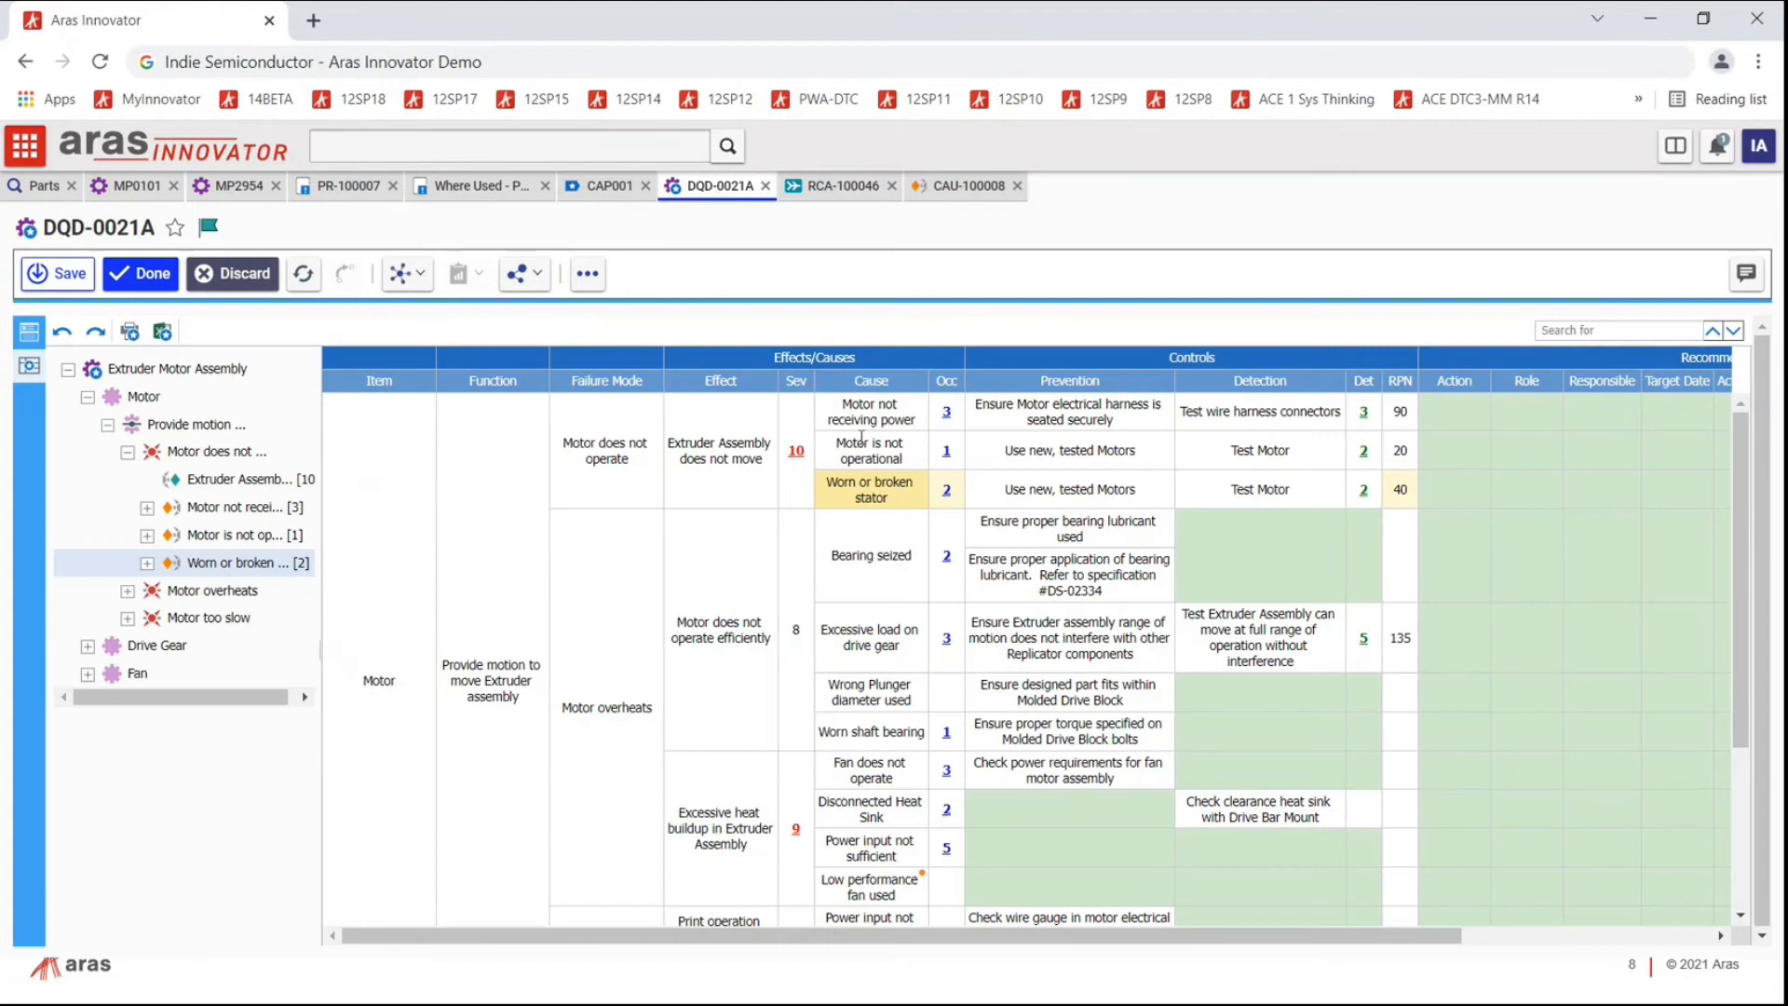
pyautogui.scroll(-5, 892, 570)
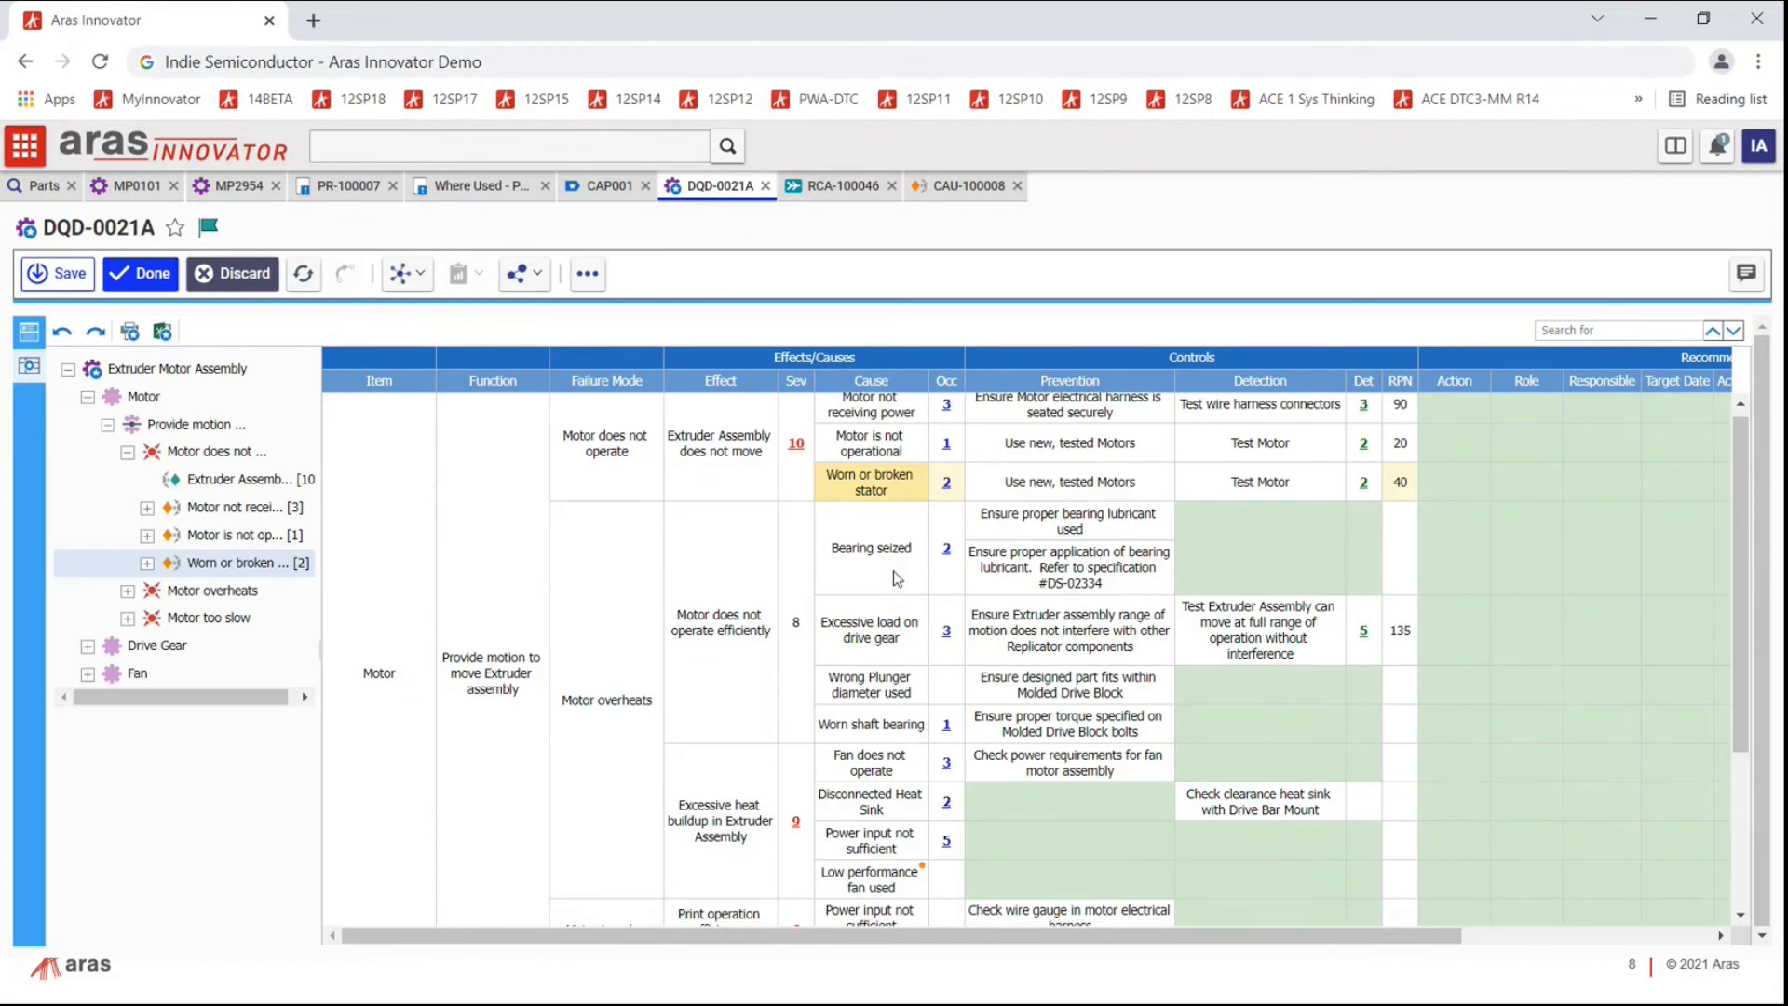
pyautogui.scroll(2, 899, 652)
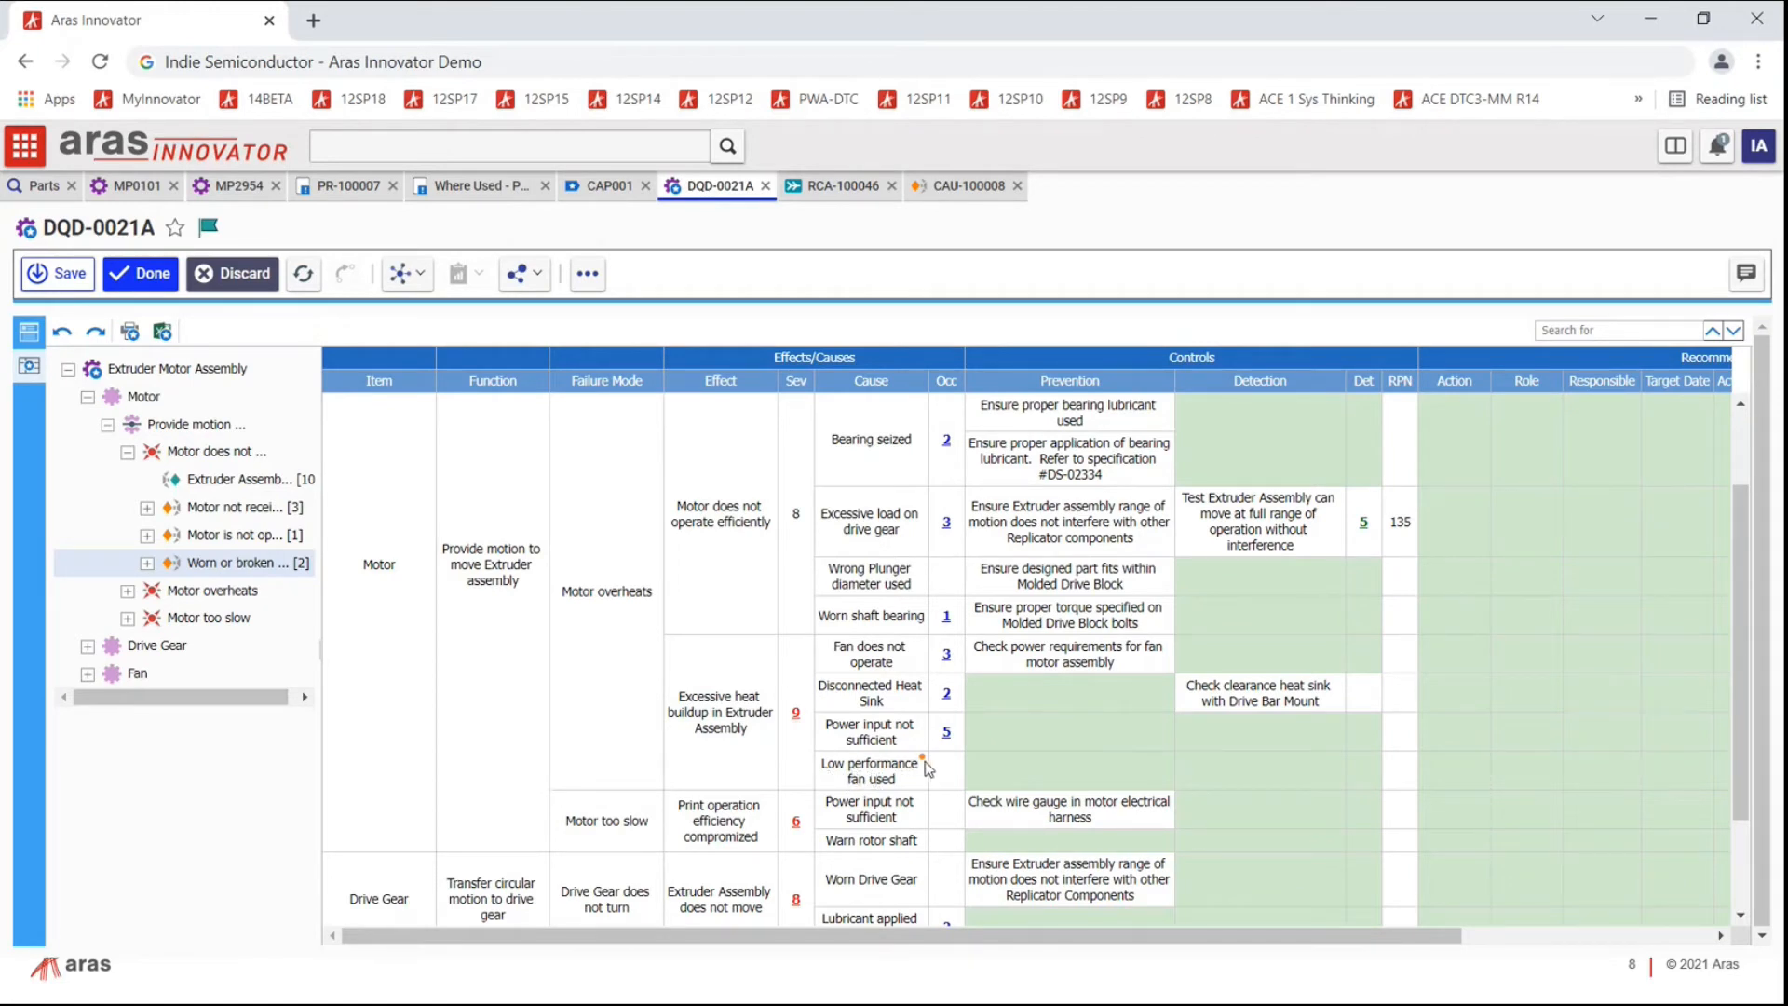
pyautogui.moveTo(924, 763)
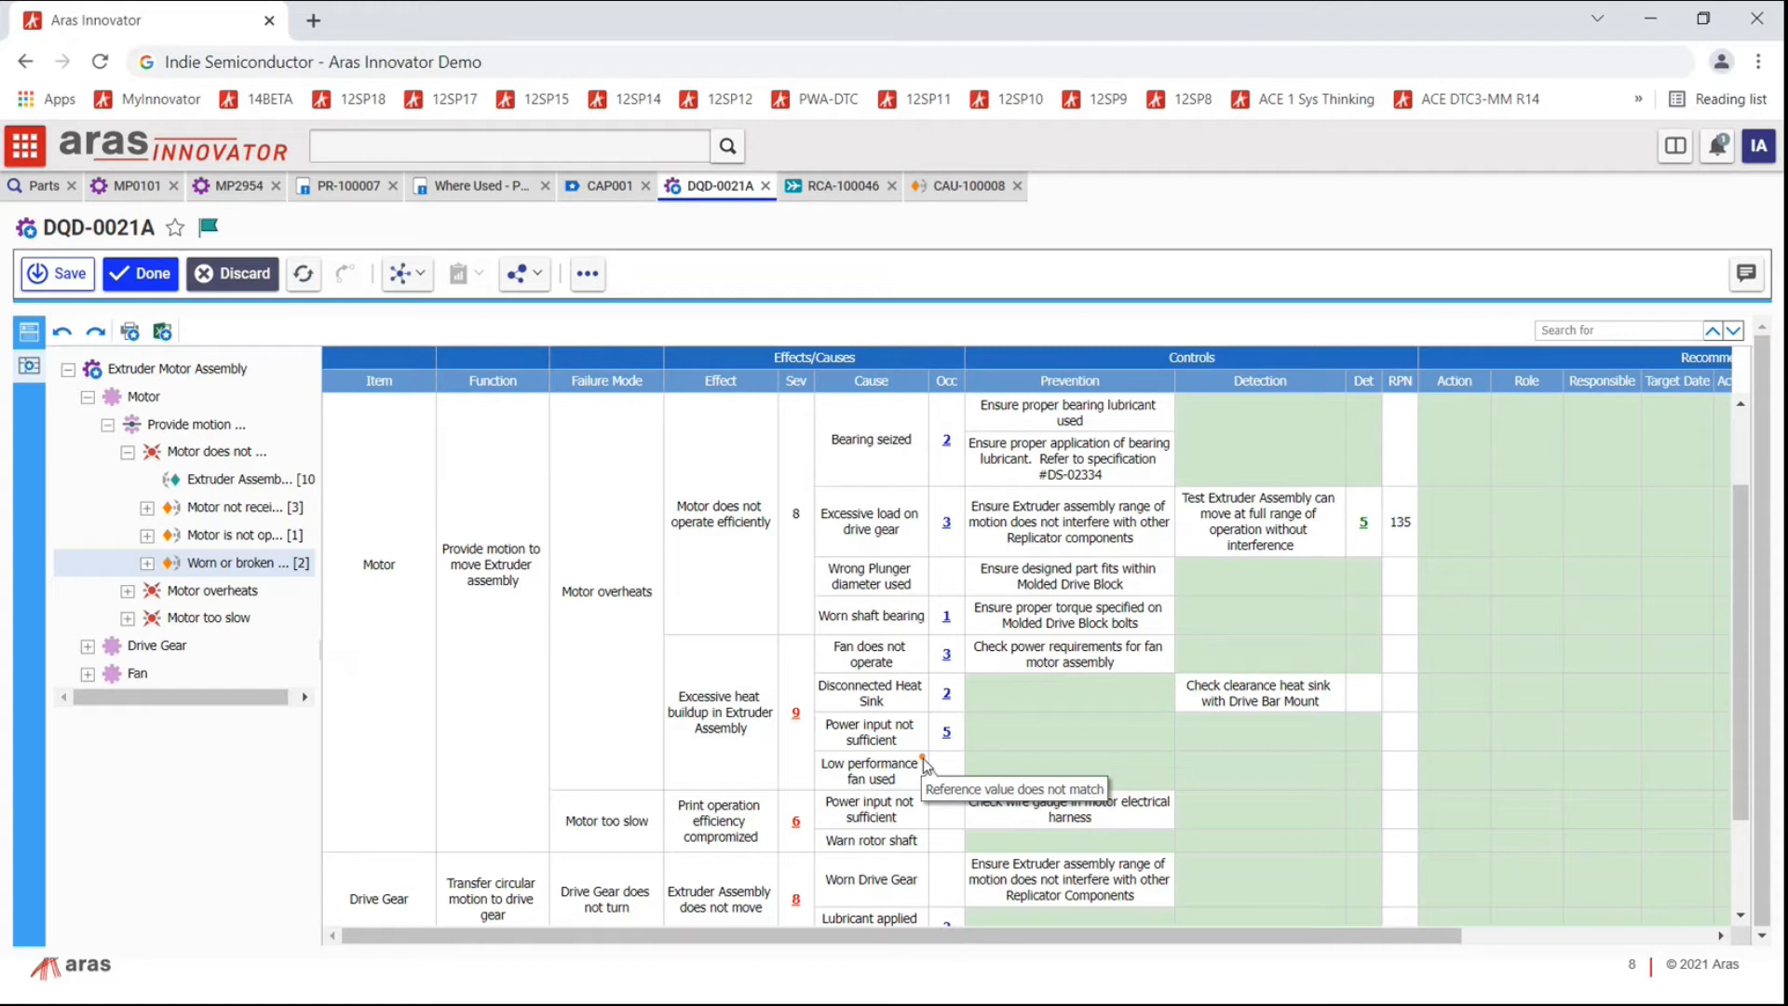
pyautogui.click(939, 193)
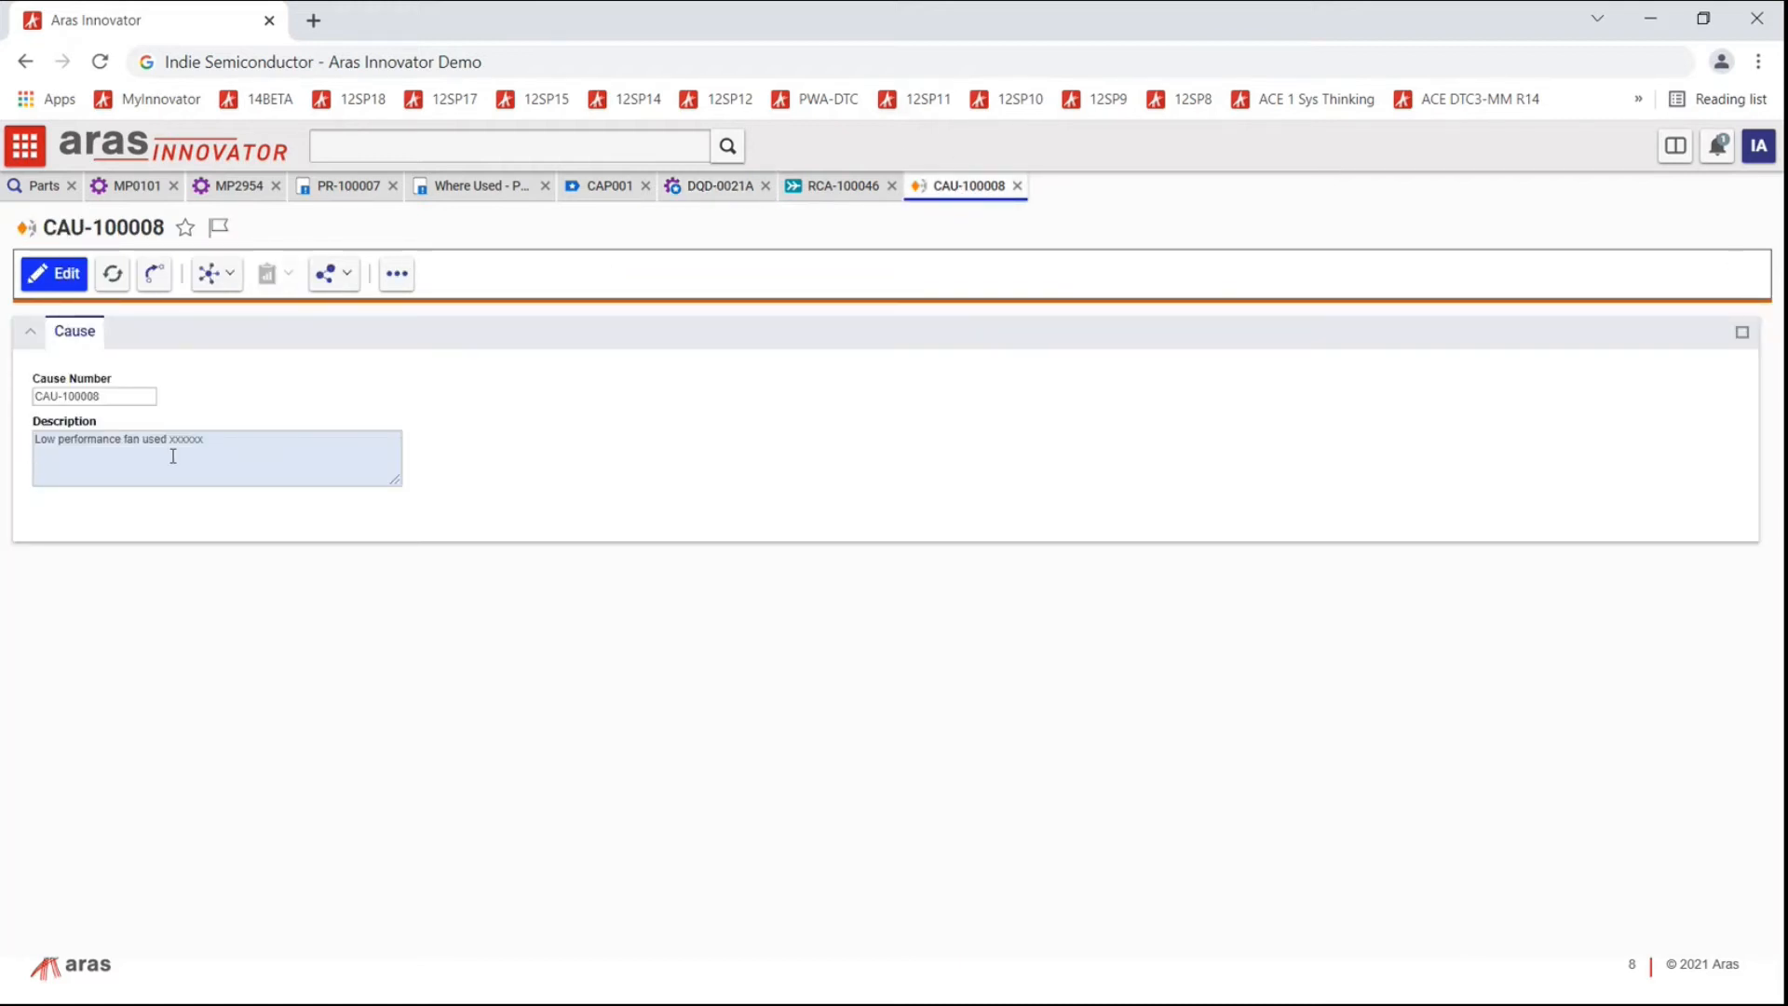
pyautogui.doubleClick(186, 440)
# Step: Reopen CAU-100008 from the FMEA, then return to DQD-0021A's Excessive heat buildup effect
pyautogui.click(742, 204)
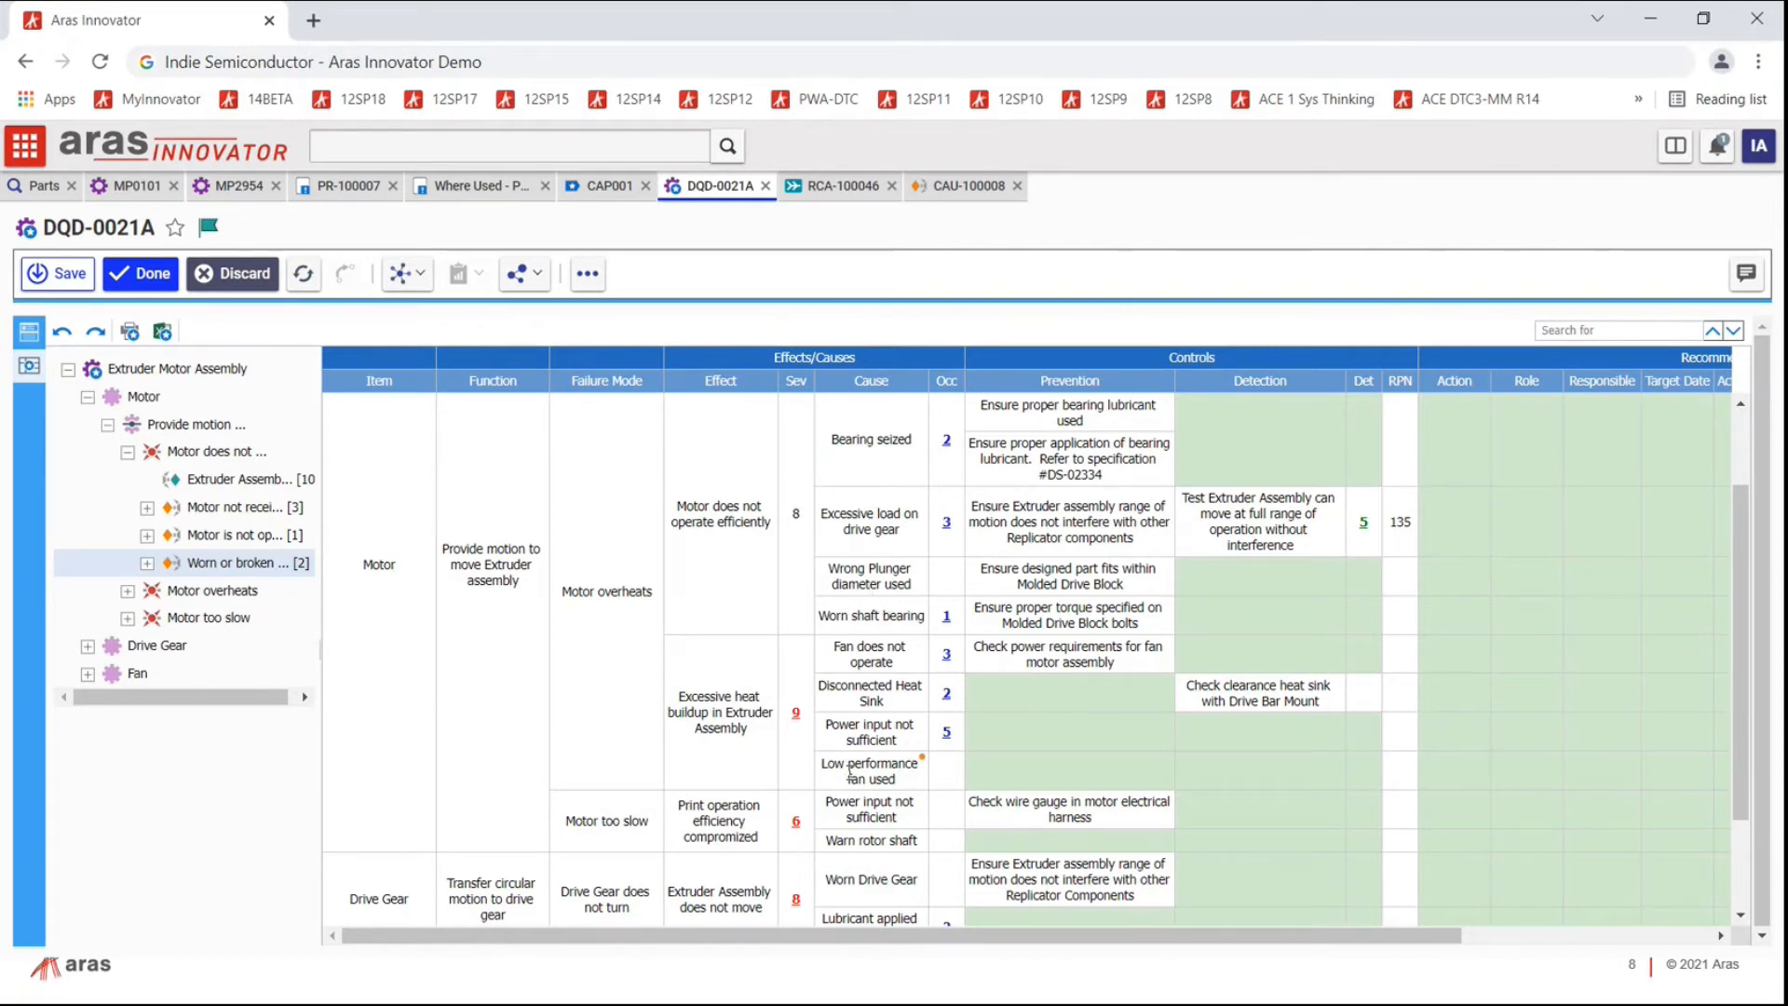
pyautogui.doubleClick(925, 766)
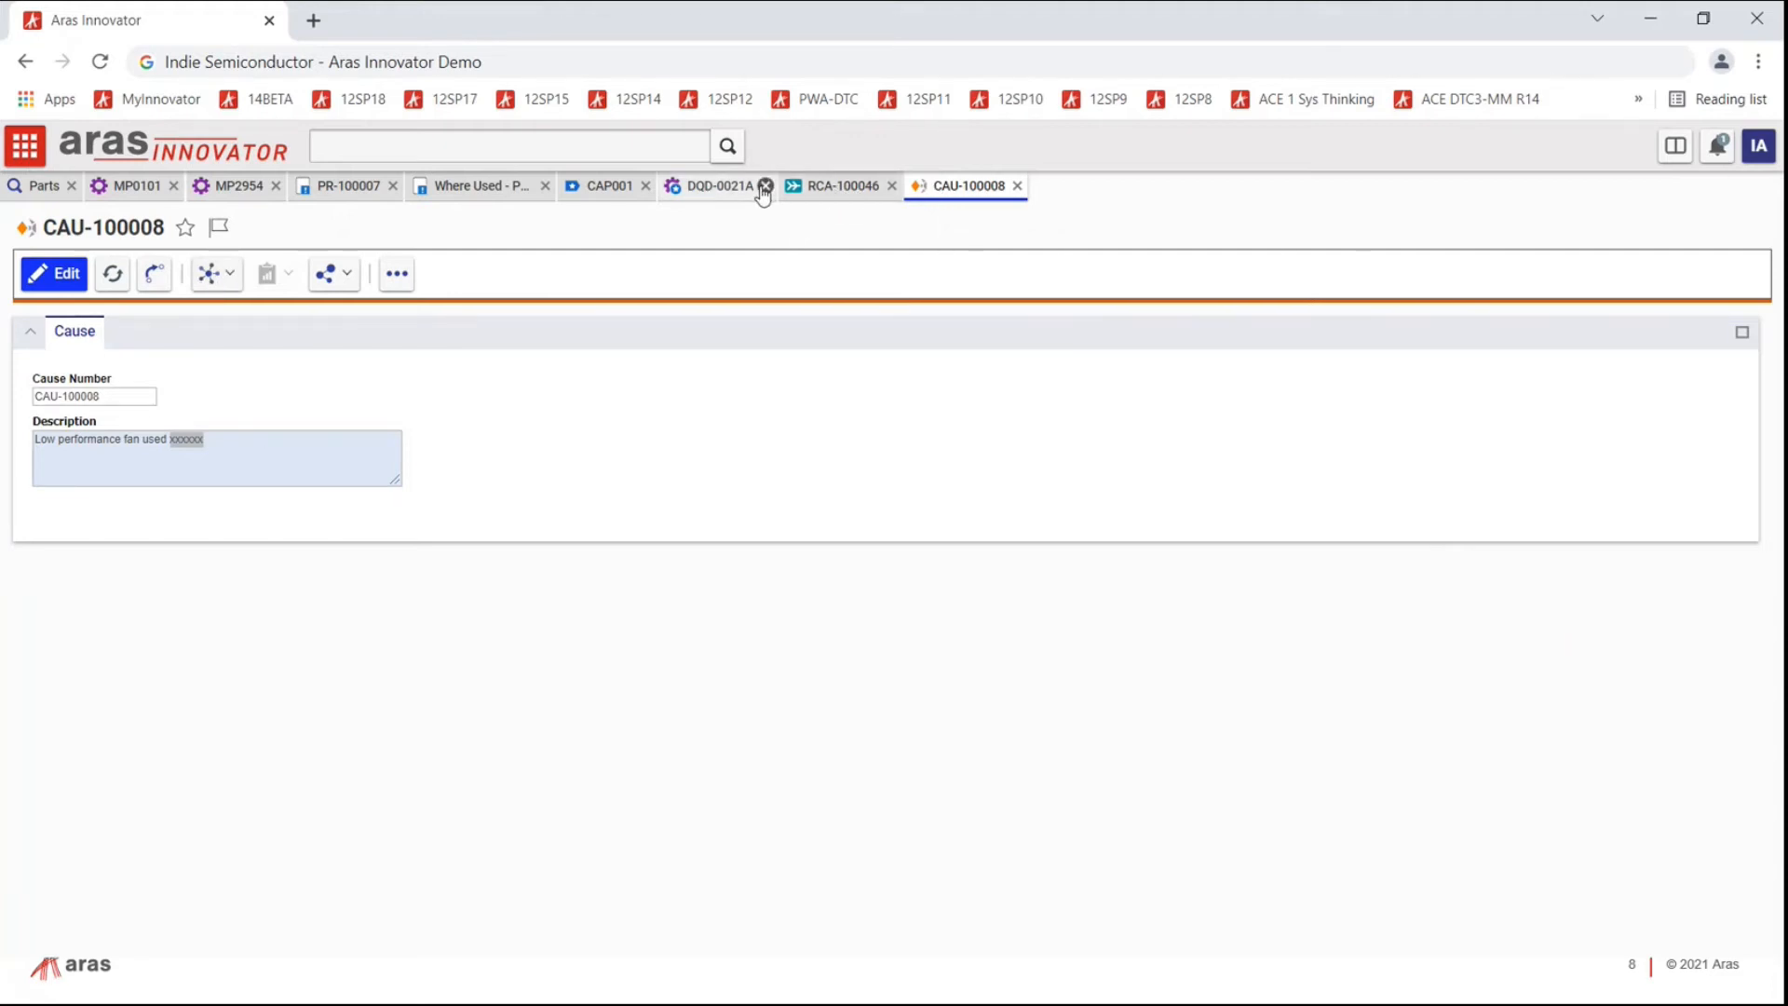
pyautogui.click(838, 186)
pyautogui.click(717, 185)
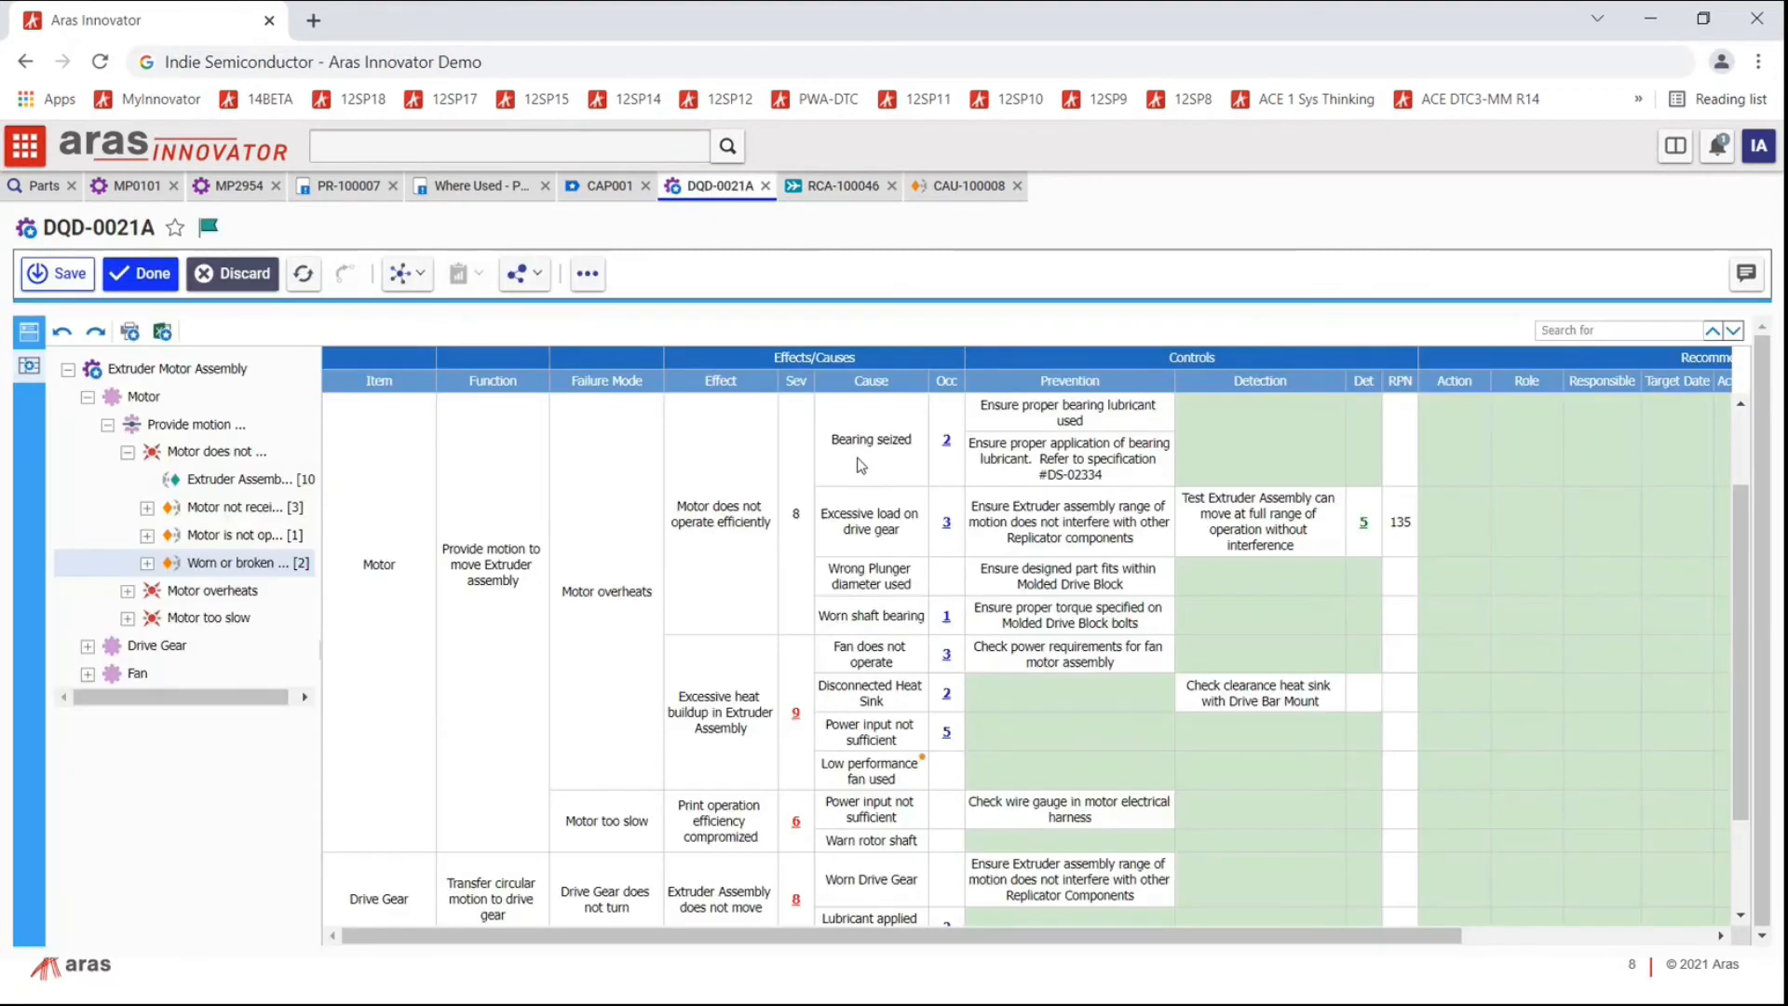
pyautogui.scroll(2, 1232, 527)
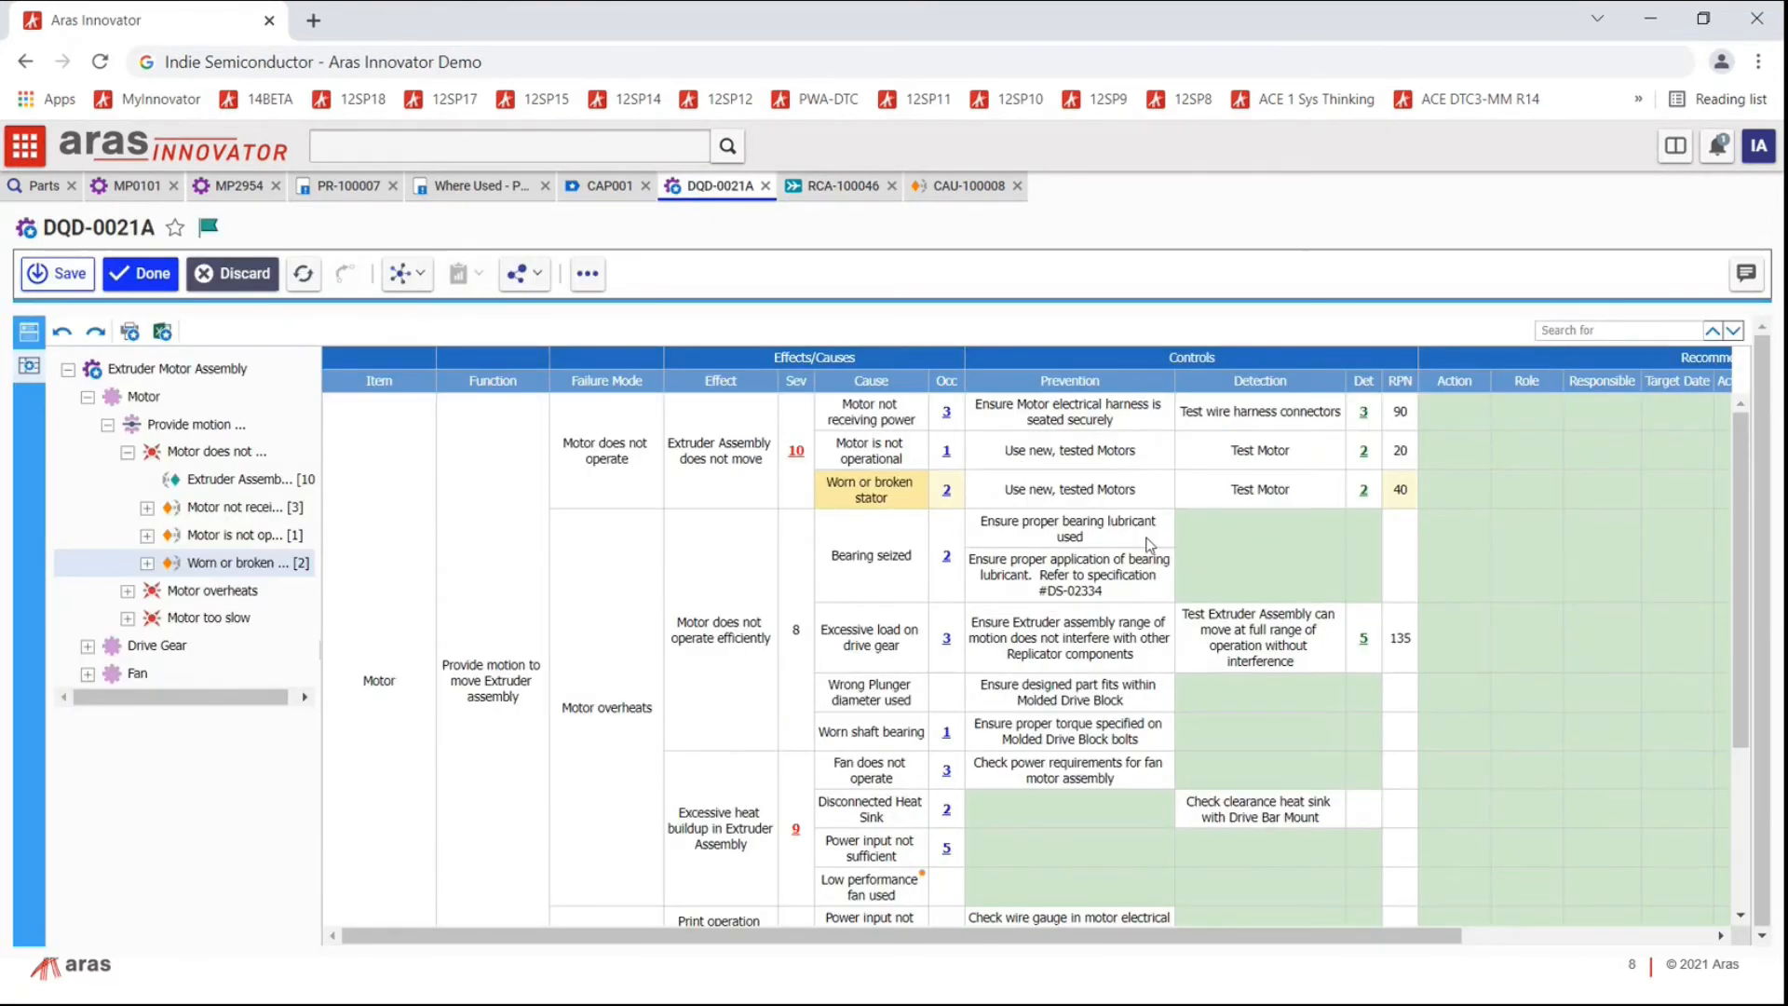
pyautogui.scroll(-4, 1032, 602)
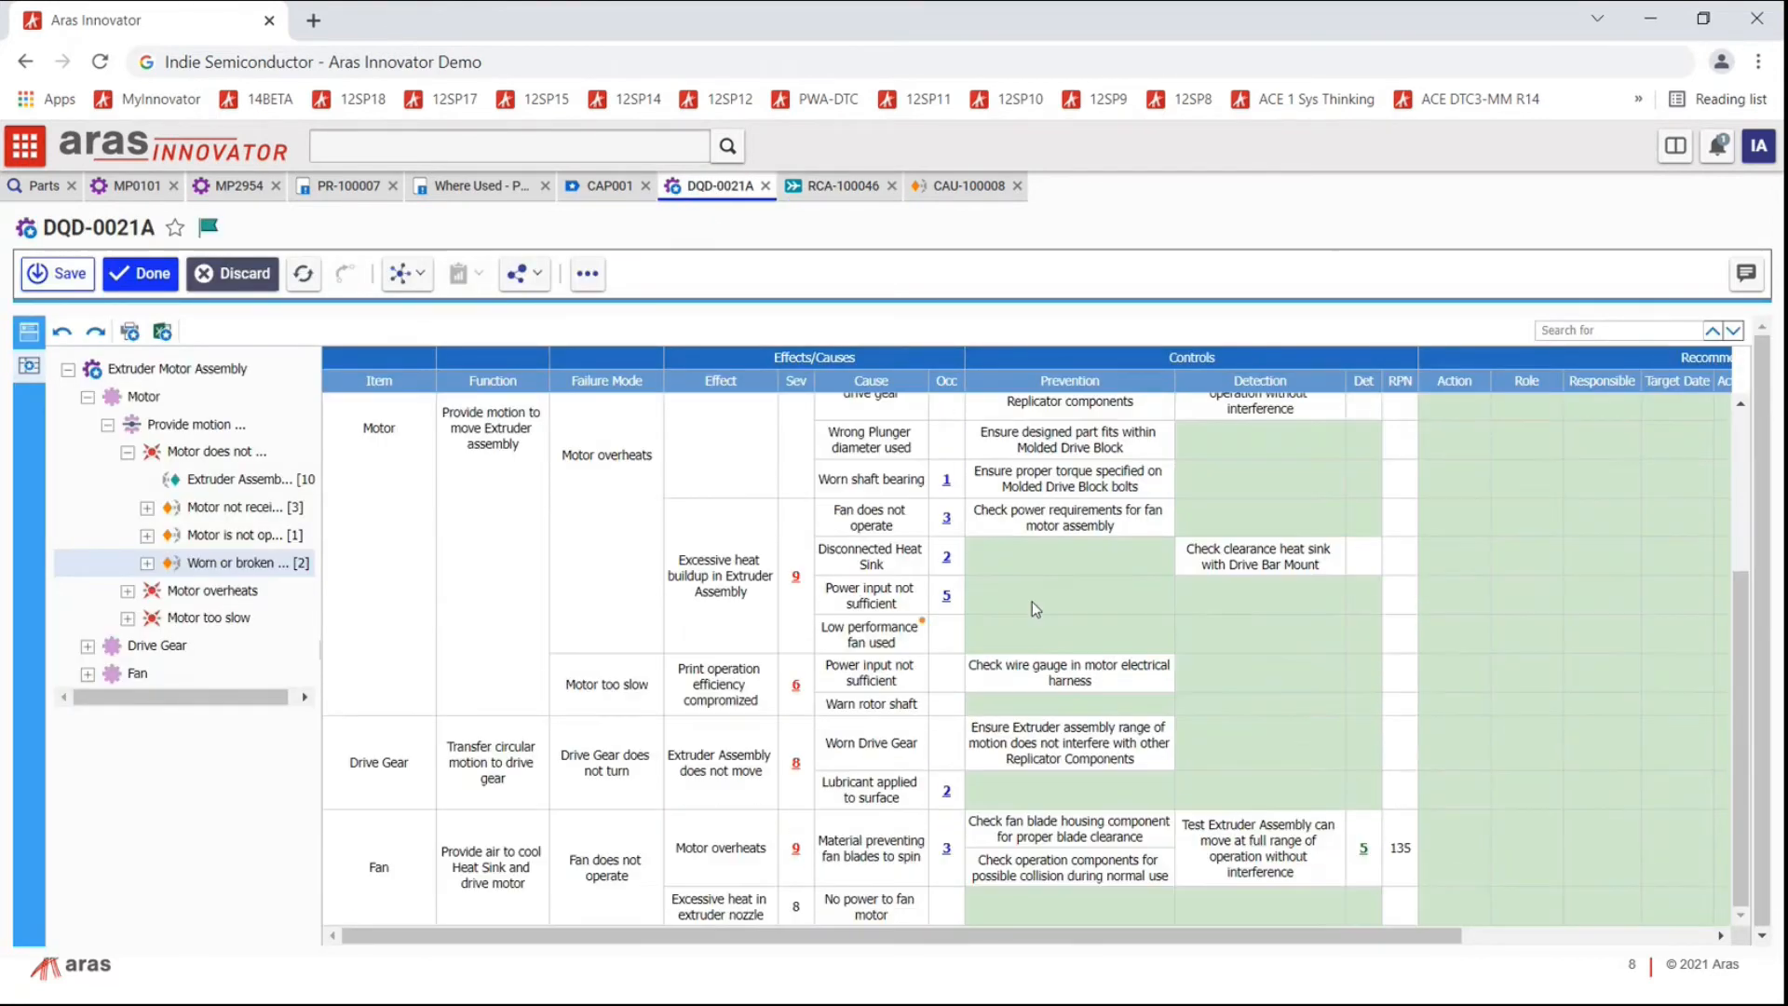
# Step: Select the Low performance fan used cause in DQD-0021A's FMEA, cancelling an accidental text edit
pyautogui.rightClick(916, 641)
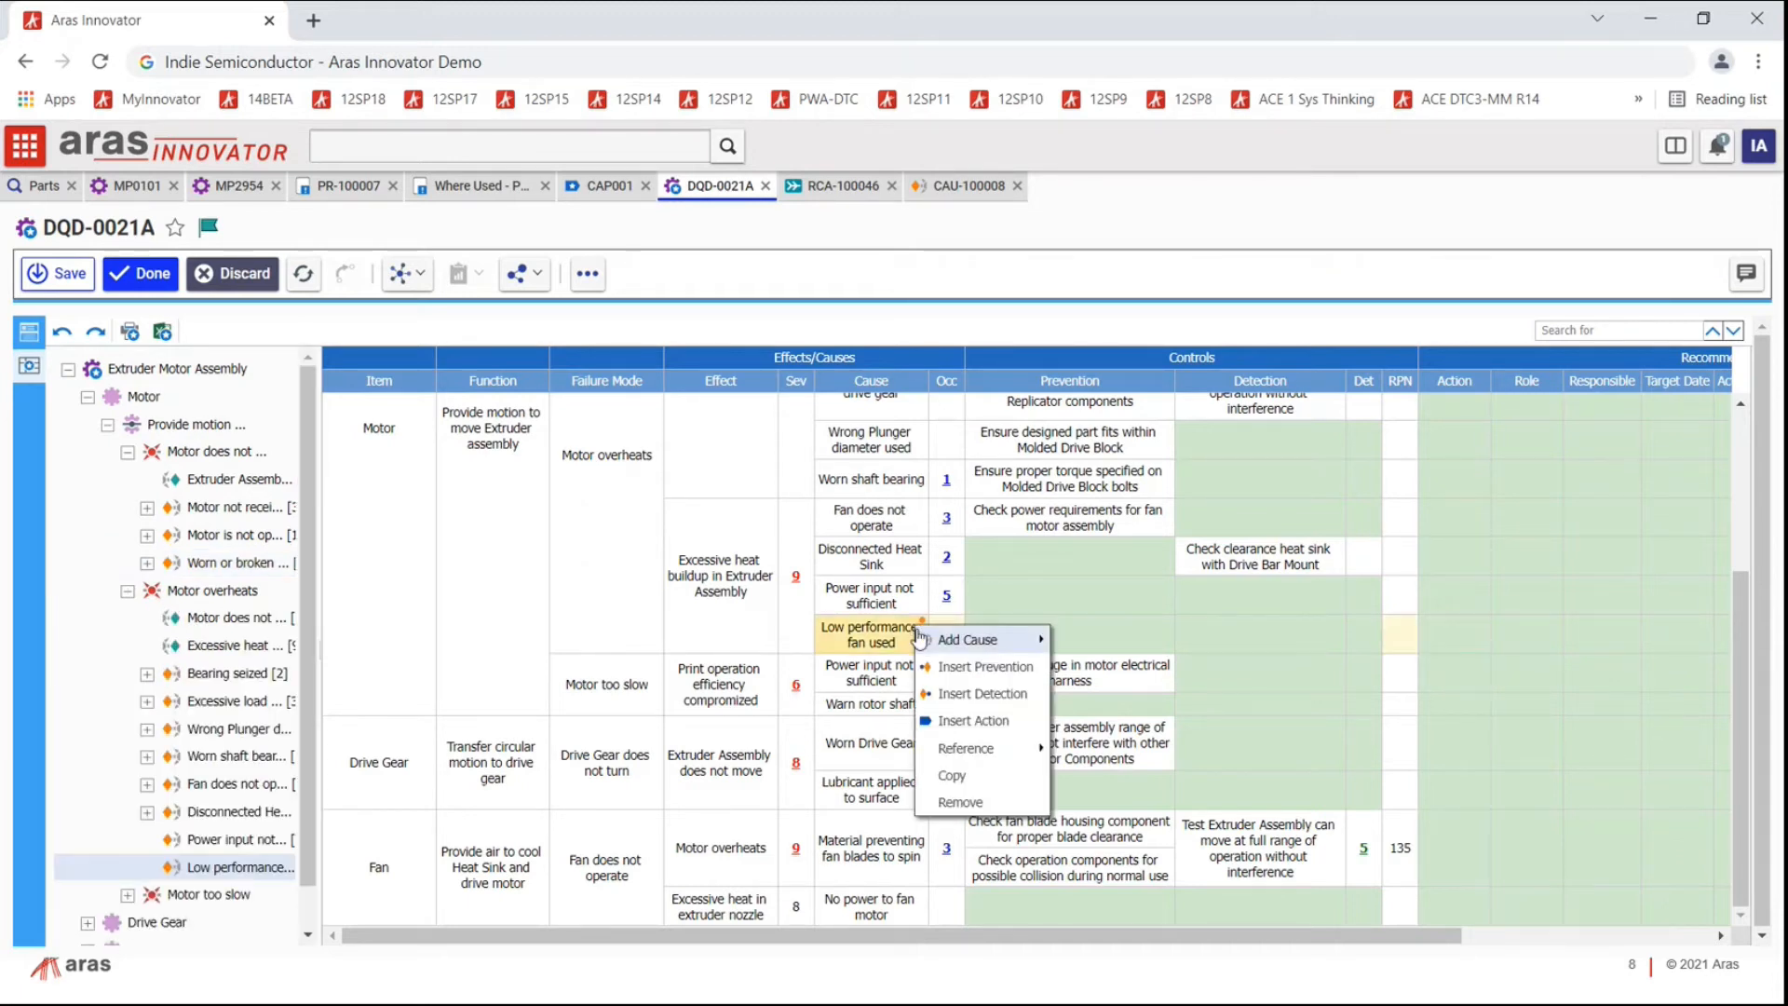
pyautogui.moveTo(922, 640)
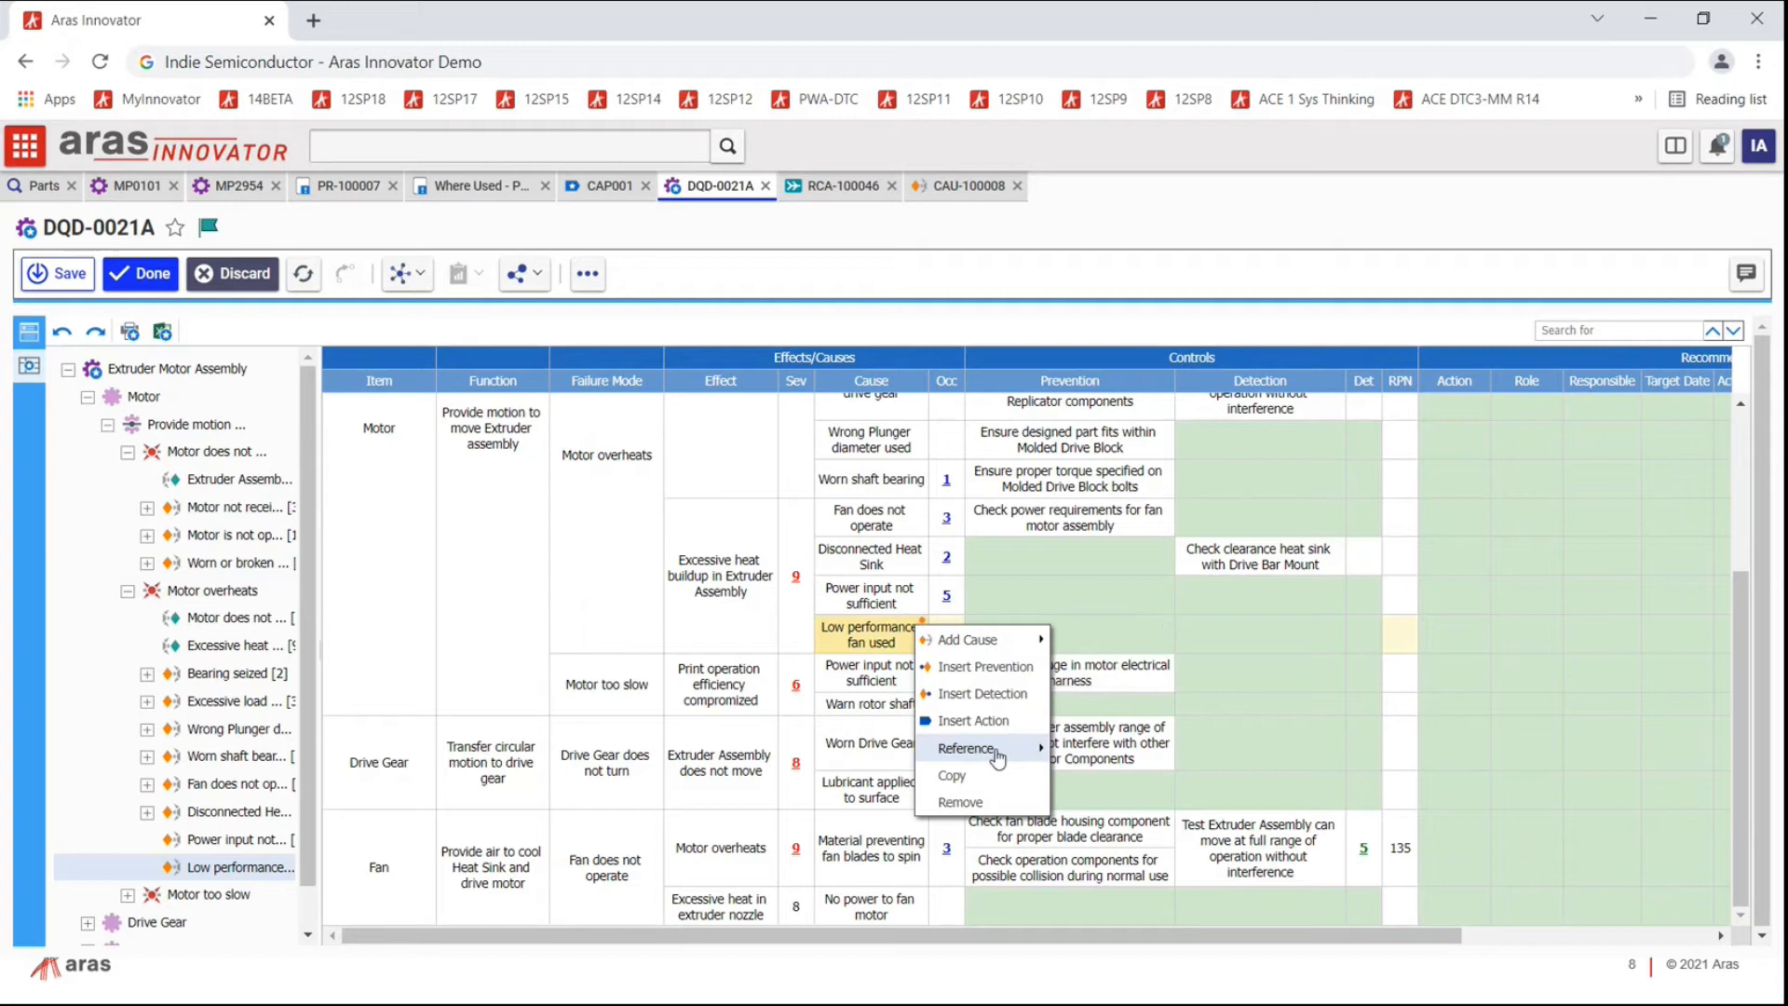
pyautogui.moveTo(997, 759)
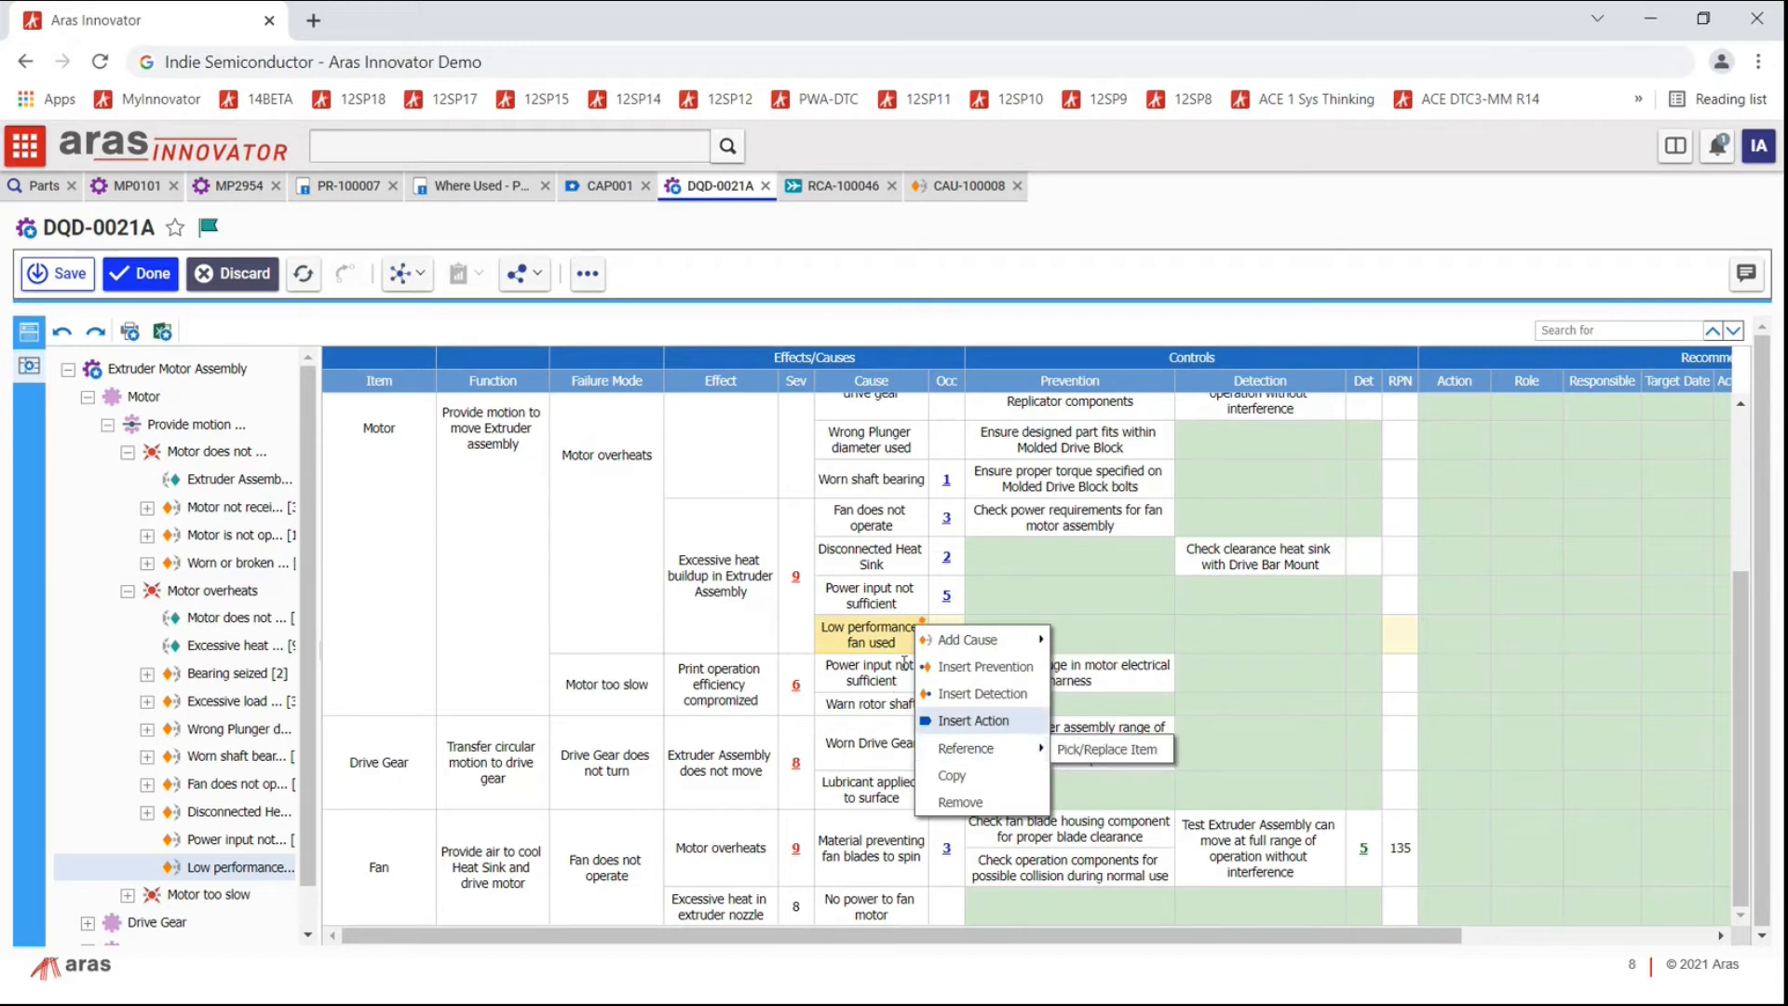
pyautogui.click(881, 630)
pyautogui.rightClick(896, 633)
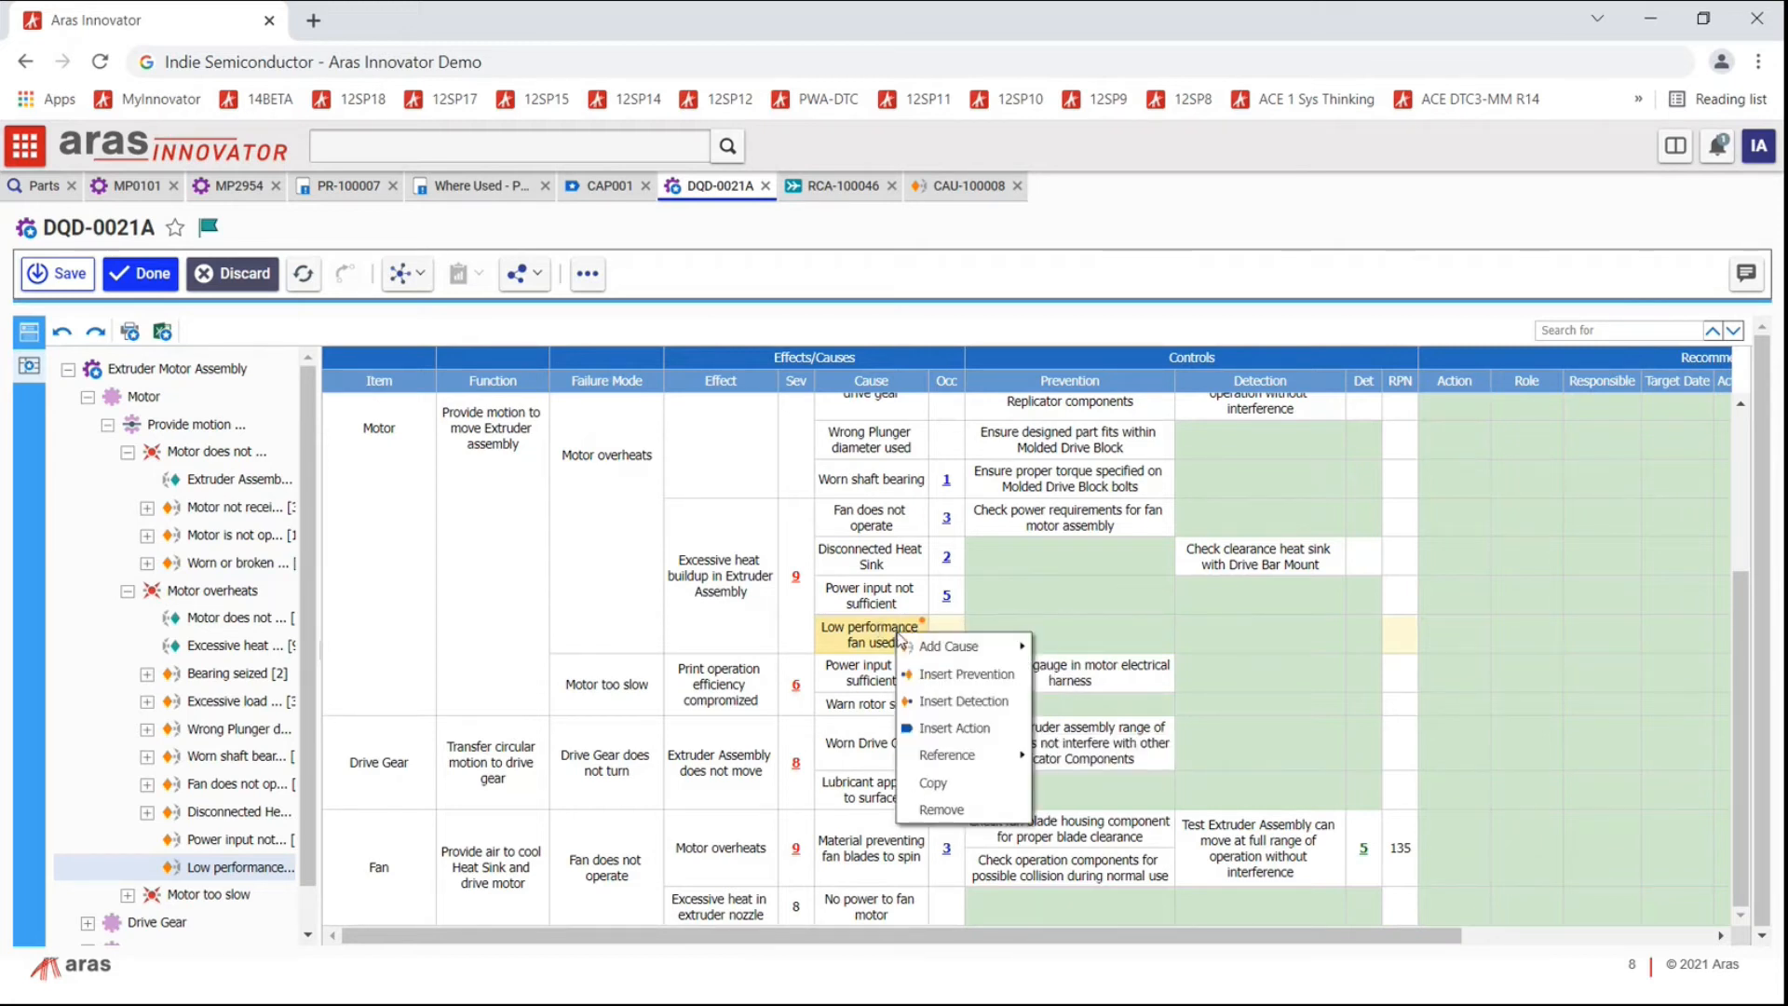
pyautogui.click(917, 604)
pyautogui.click(920, 630)
pyautogui.click(920, 630)
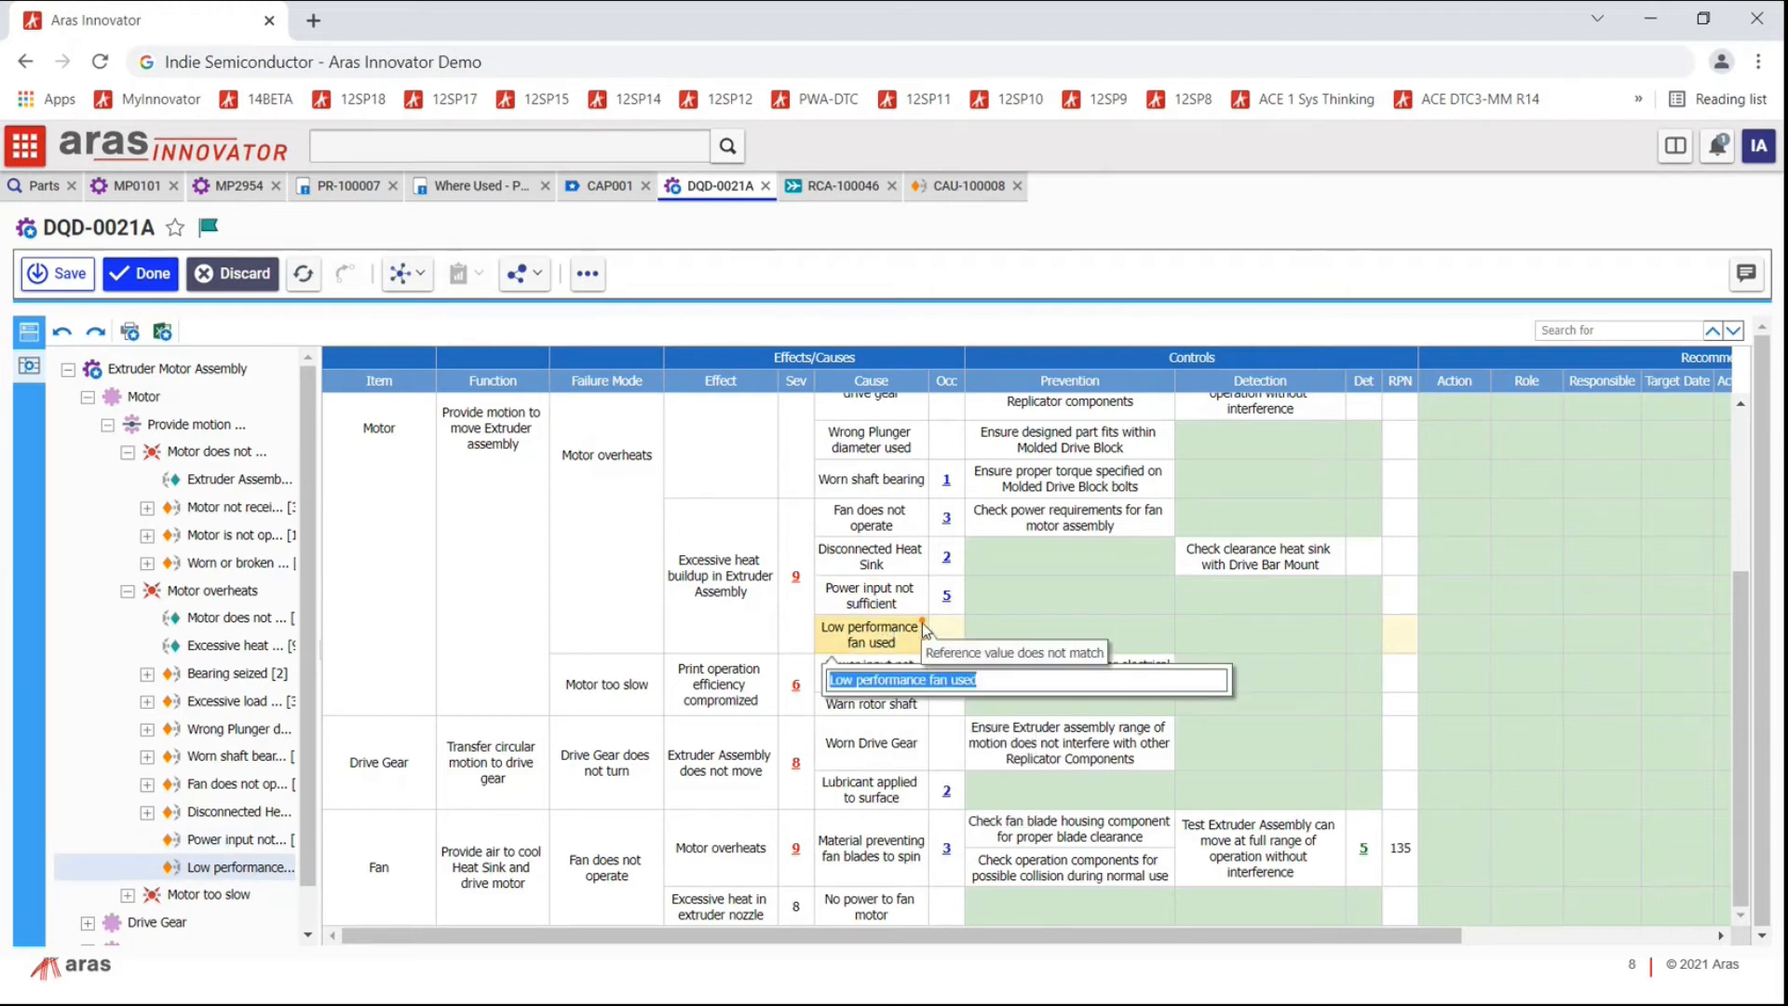
pyautogui.press('Escape')
# Step: Update the cause from its reference to read 'Low performance fan used xxxxxx', then return to CAU-100008
pyautogui.rightClick(922, 622)
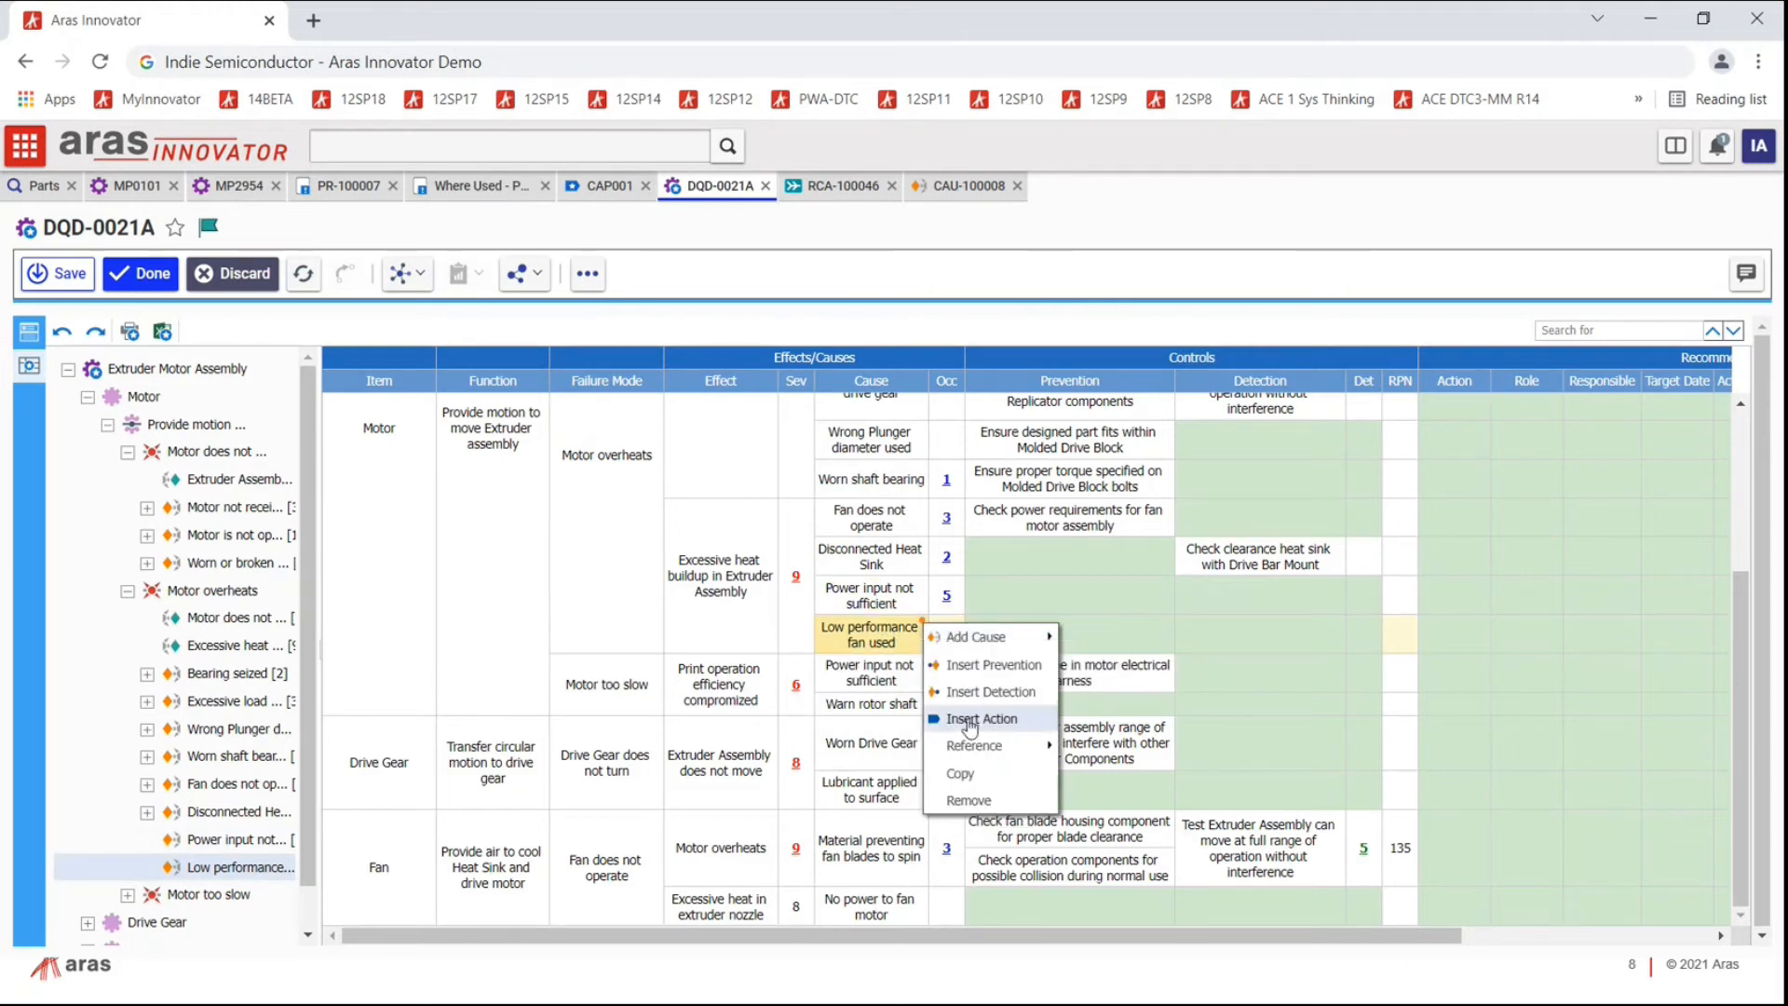
pyautogui.moveTo(978, 747)
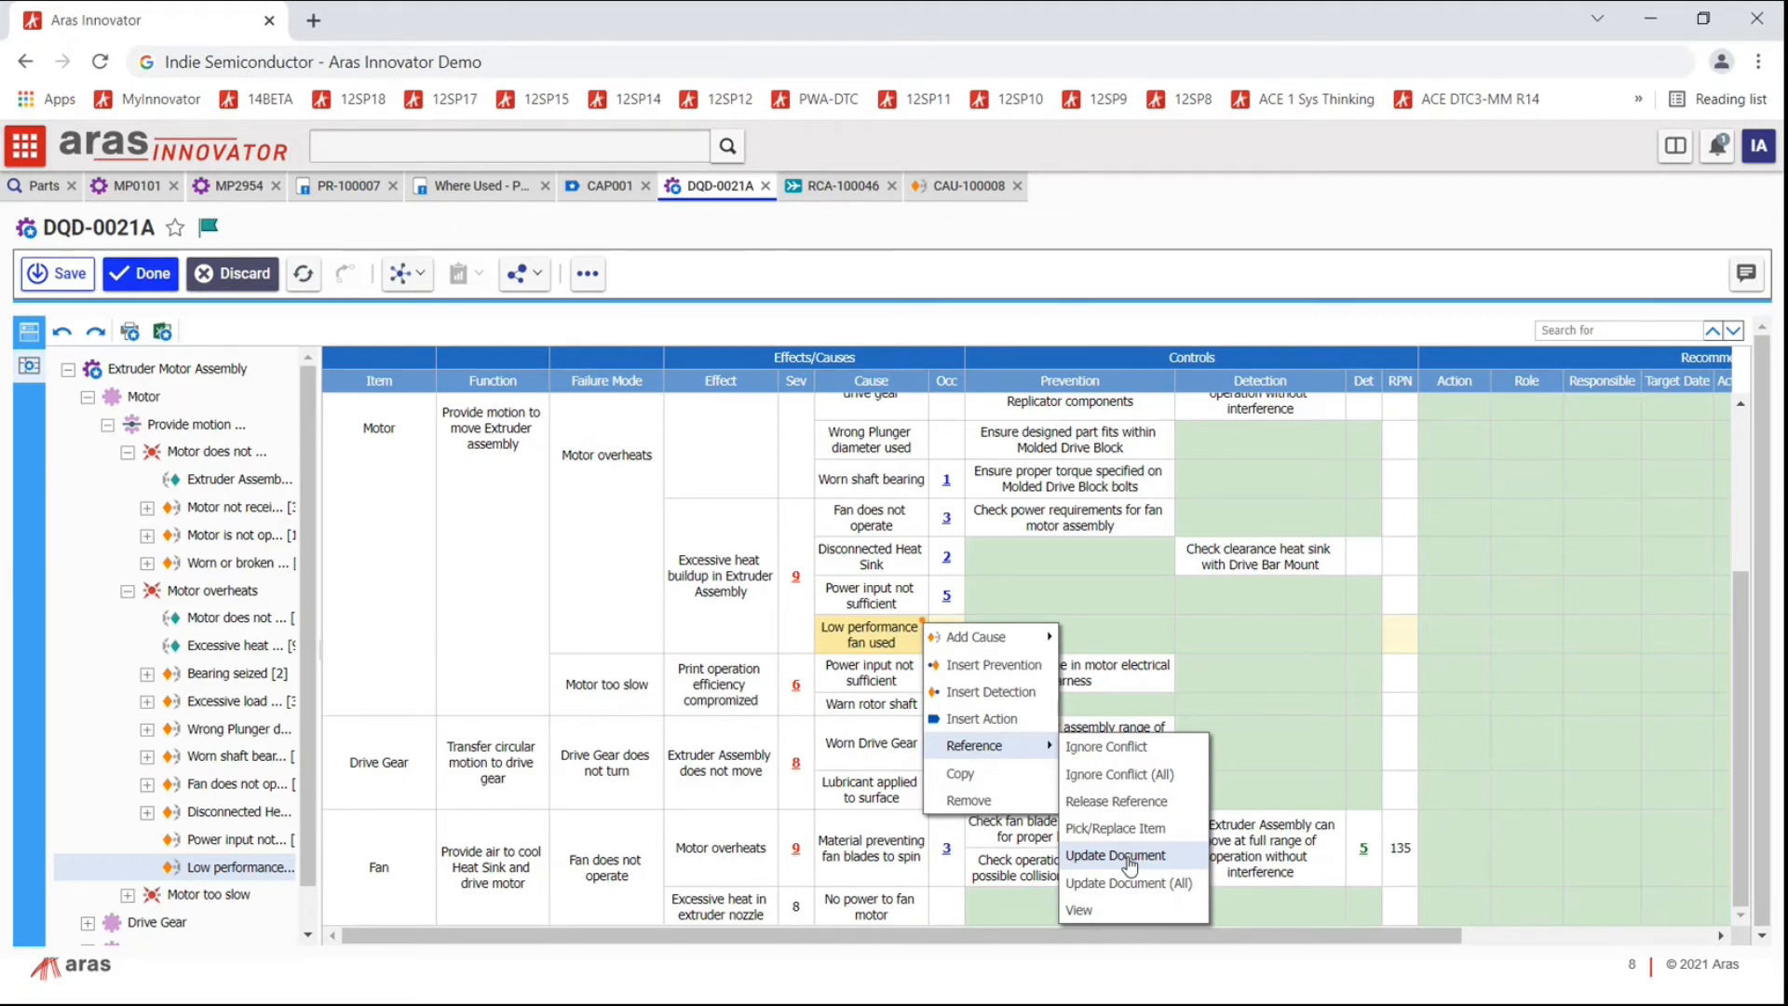
pyautogui.click(1130, 857)
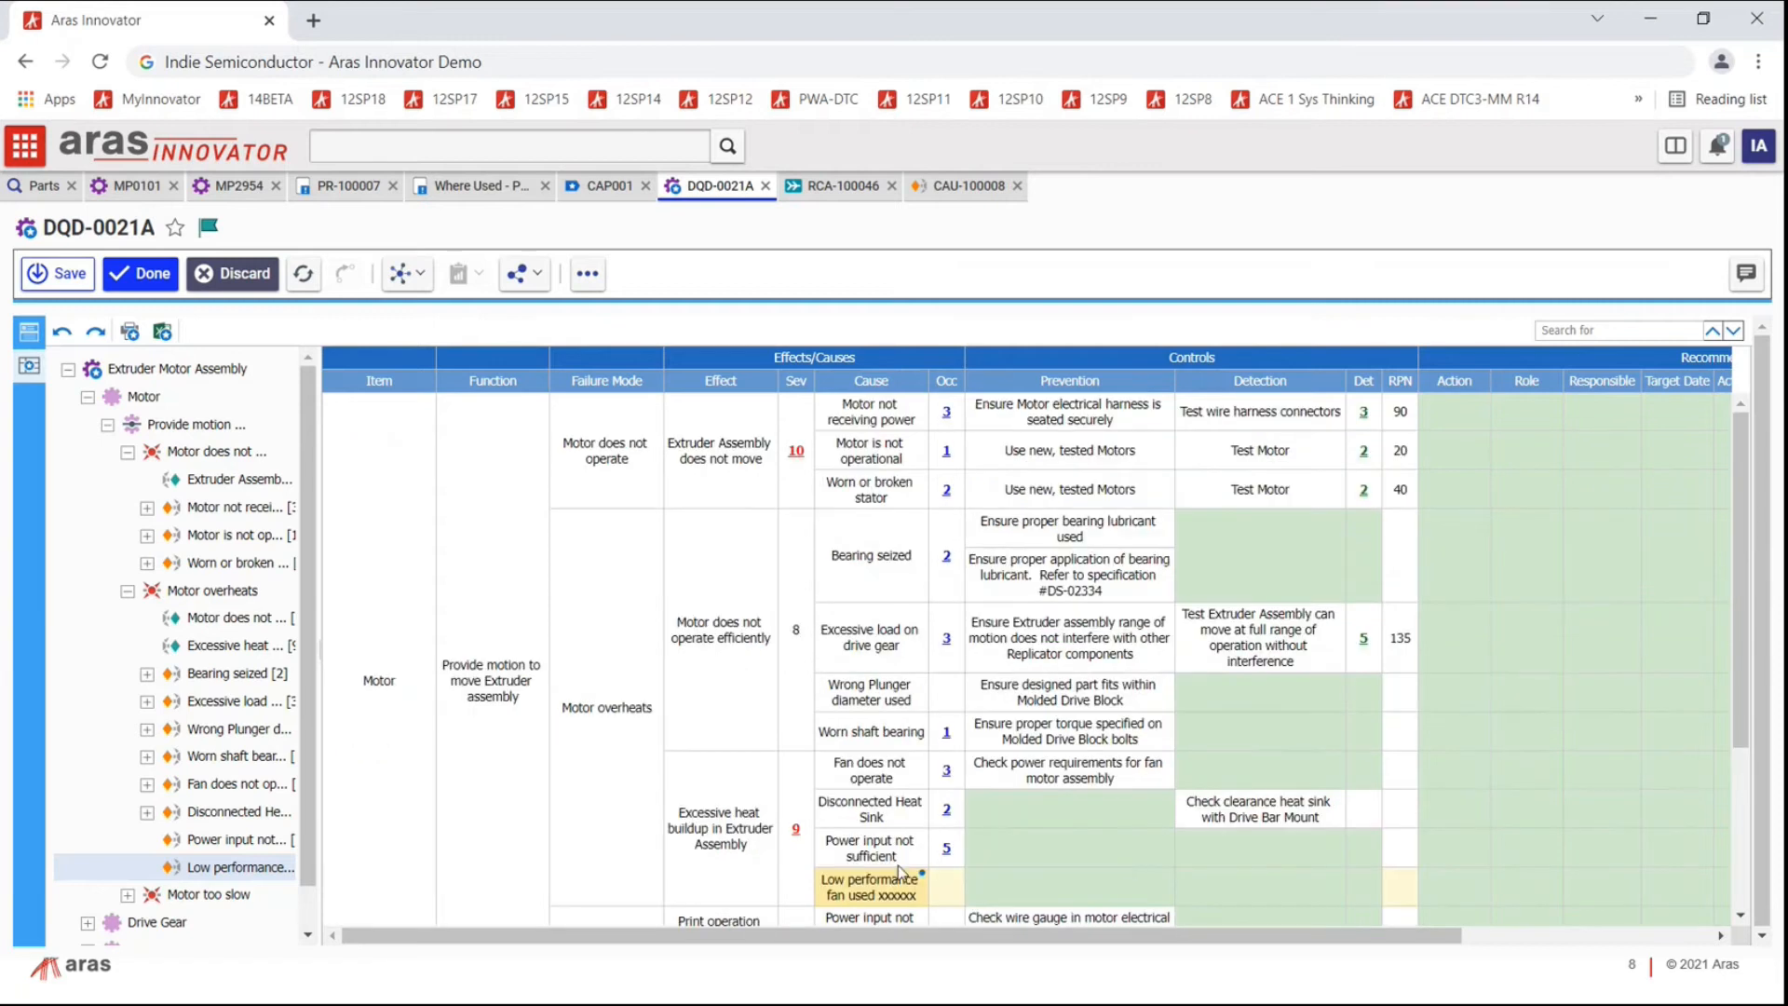
pyautogui.moveTo(923, 876)
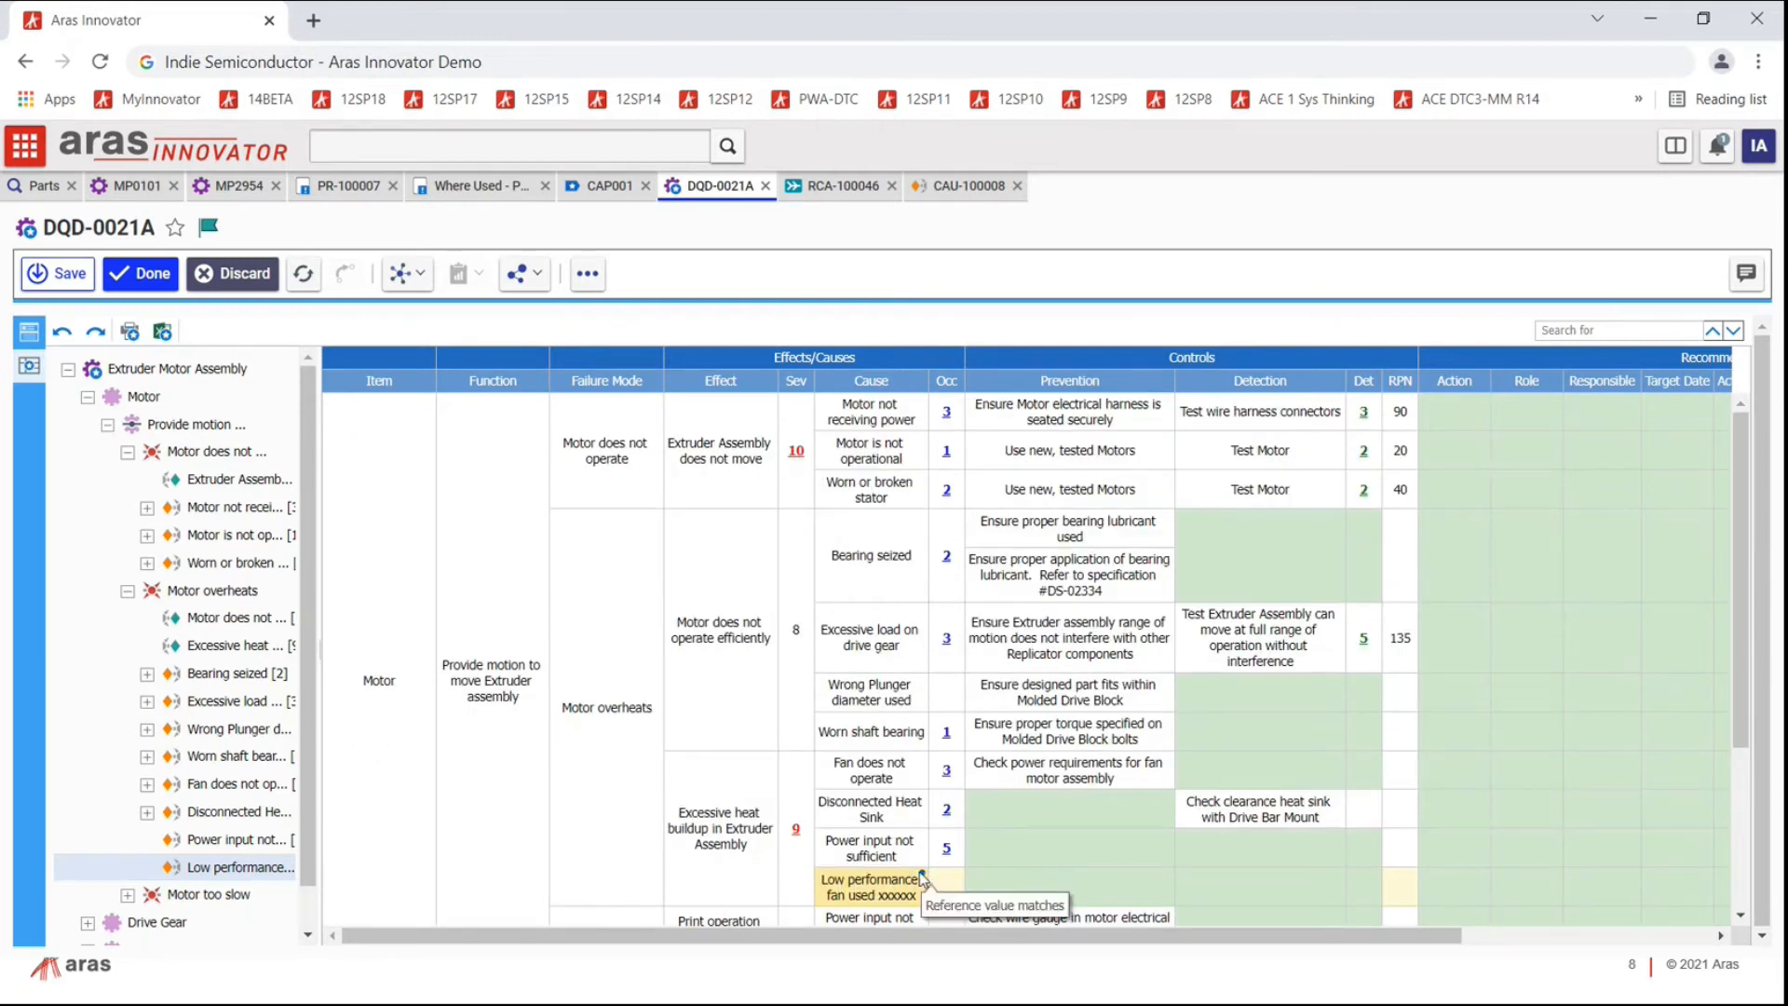
pyautogui.click(965, 191)
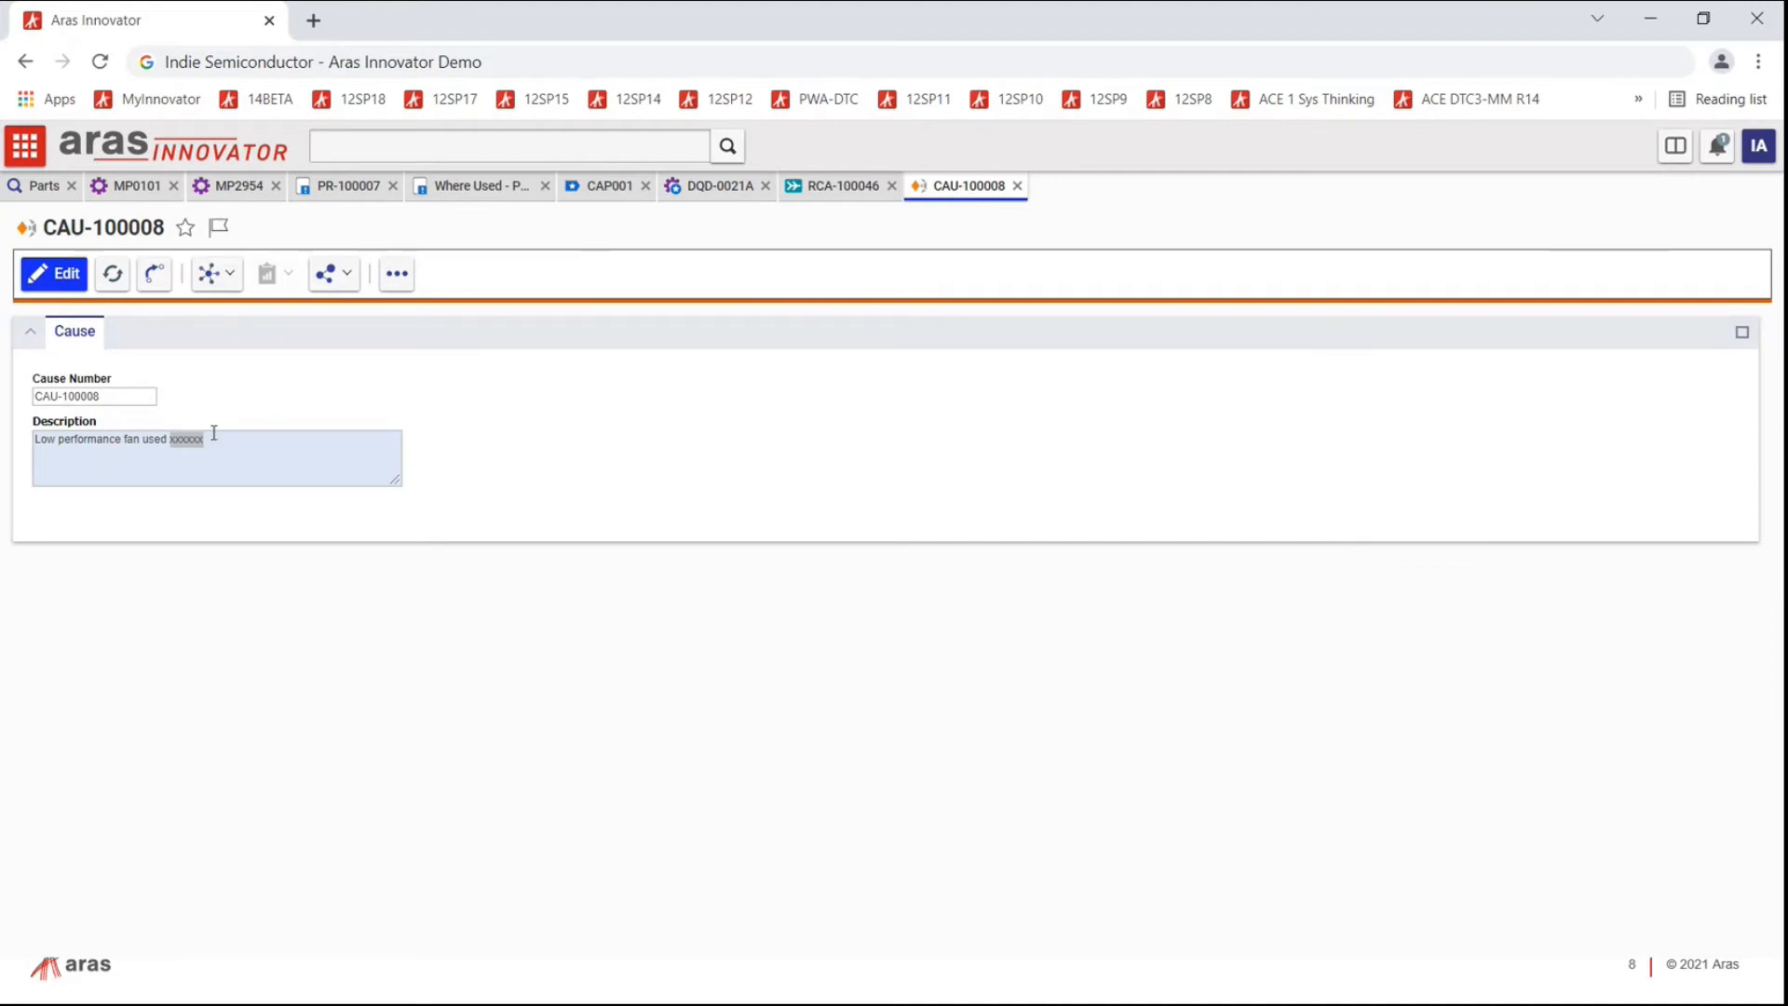
# Step: Go through the RCA-100046 and DQD-0021A tabs to close them, back to CAP001's analyses
pyautogui.click(833, 186)
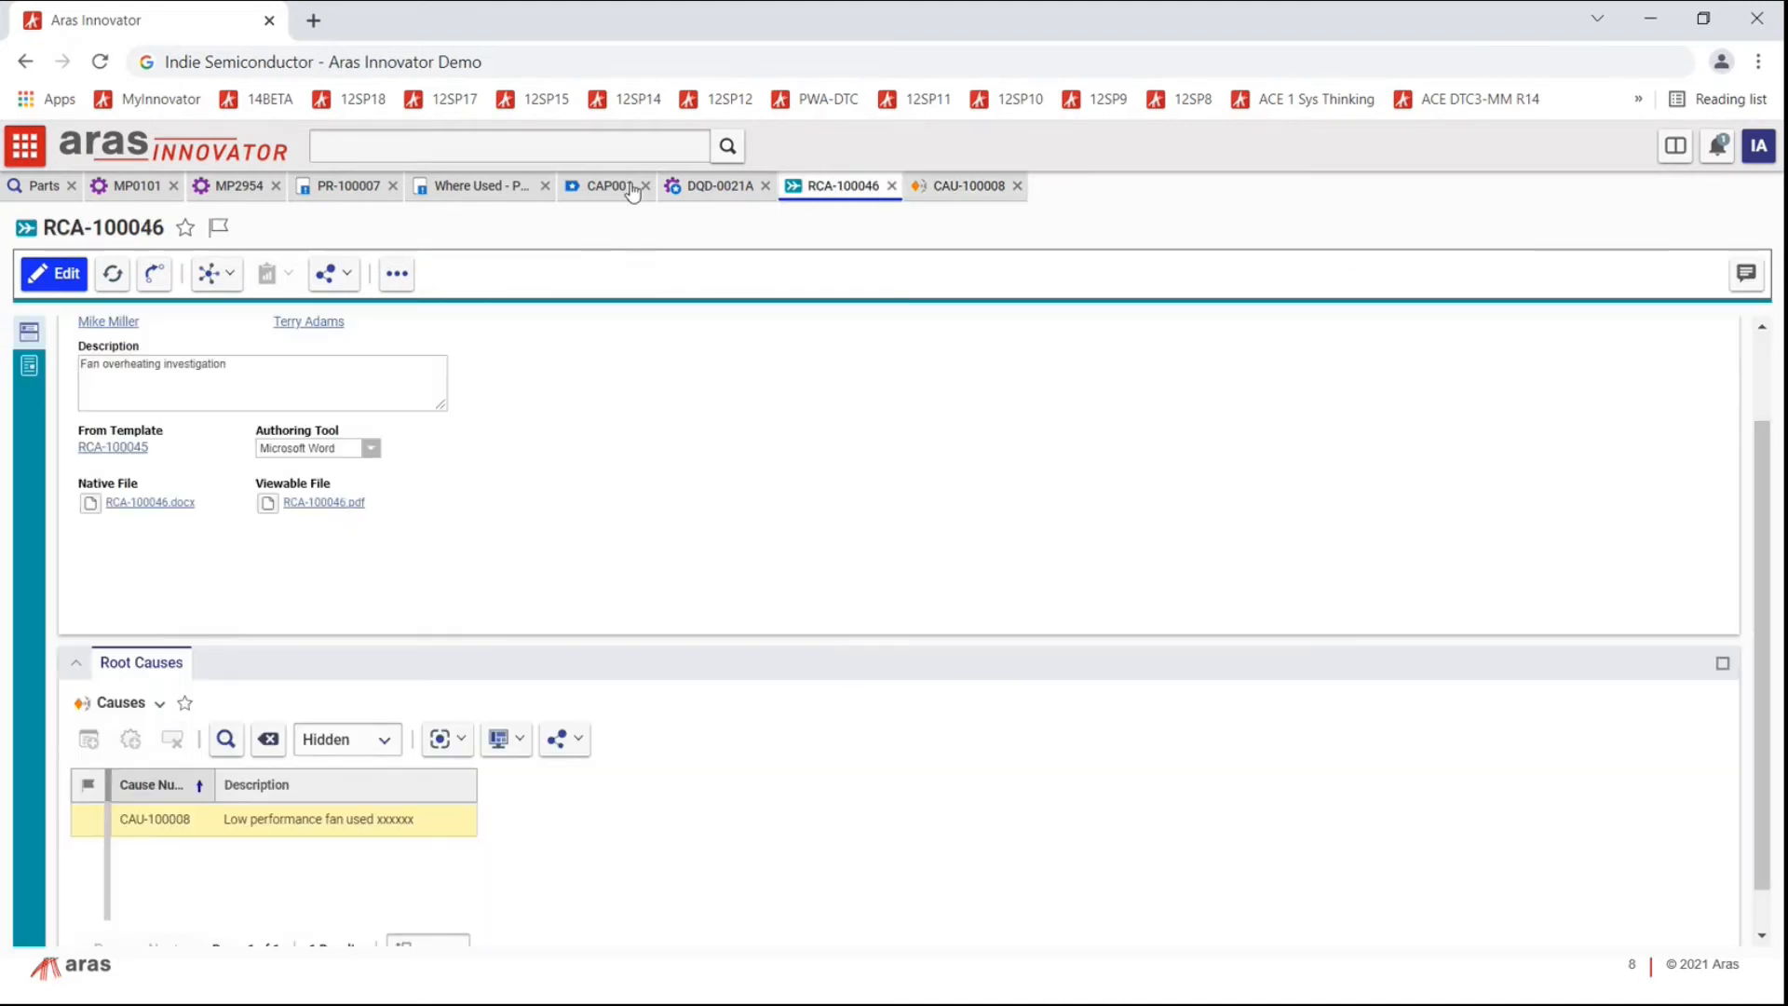
pyautogui.click(735, 190)
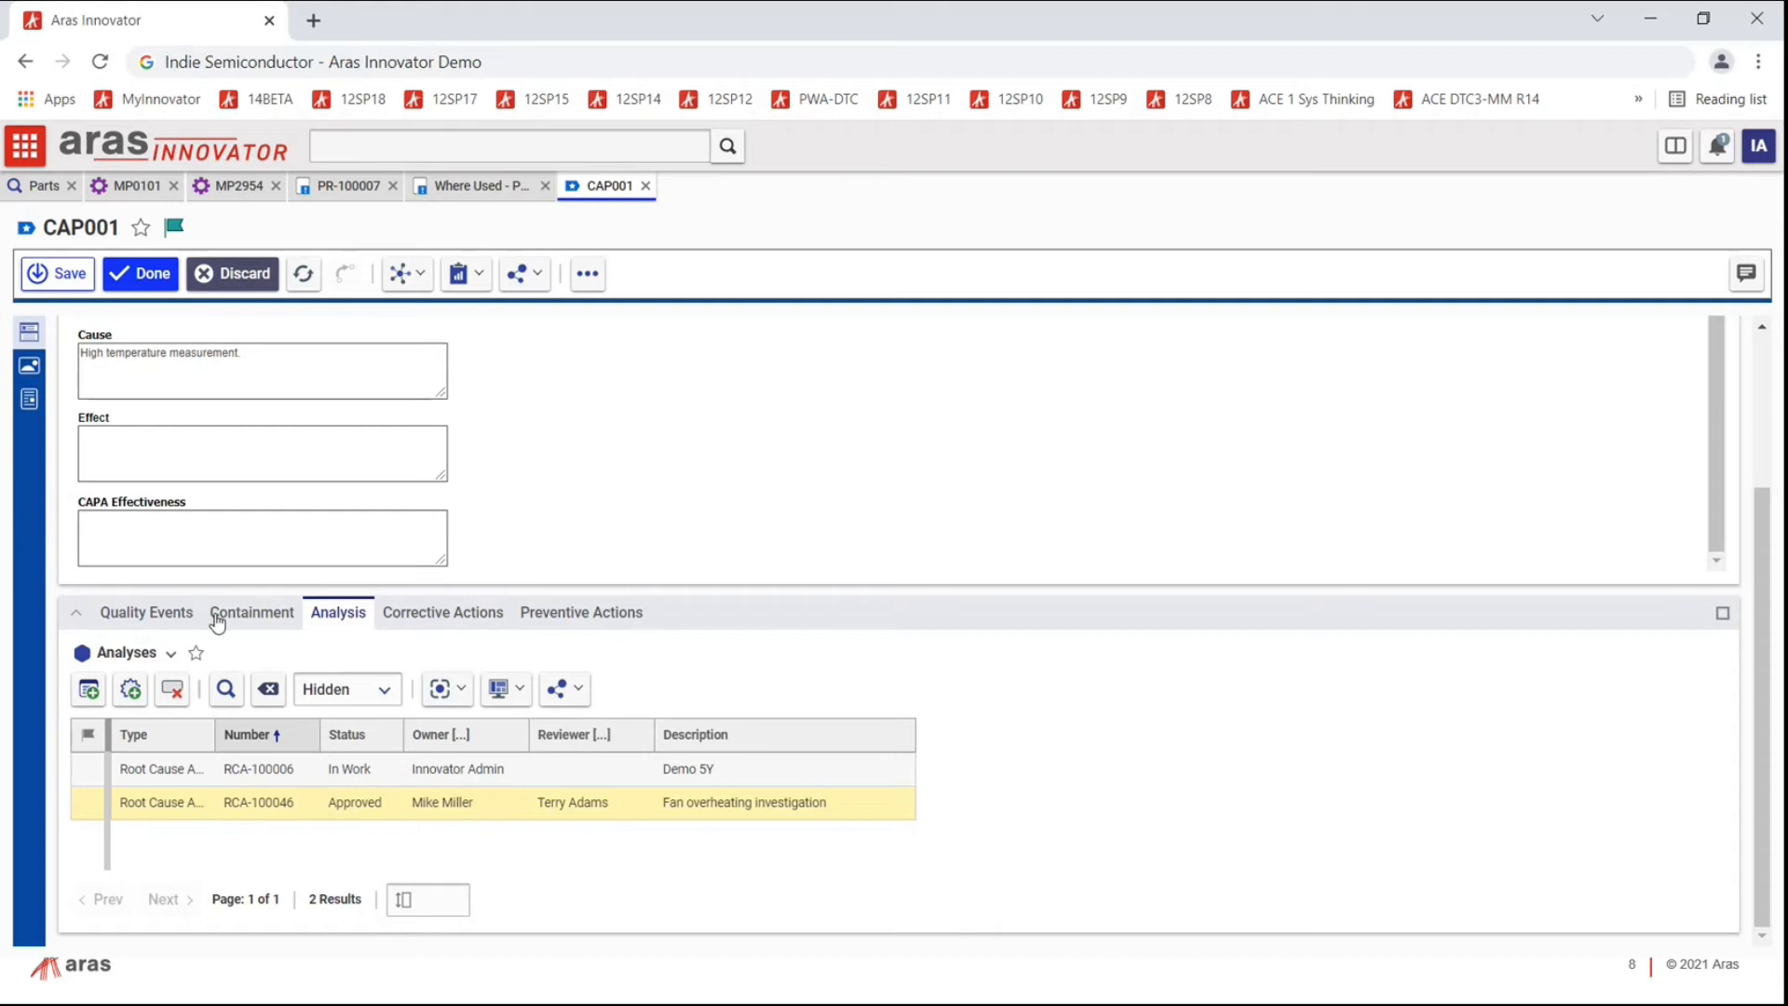
# Step: Add Process Quality Document PQD-001 Extruder Assembly to CAP001's preventive actions
pyautogui.click(596, 612)
pyautogui.click(88, 689)
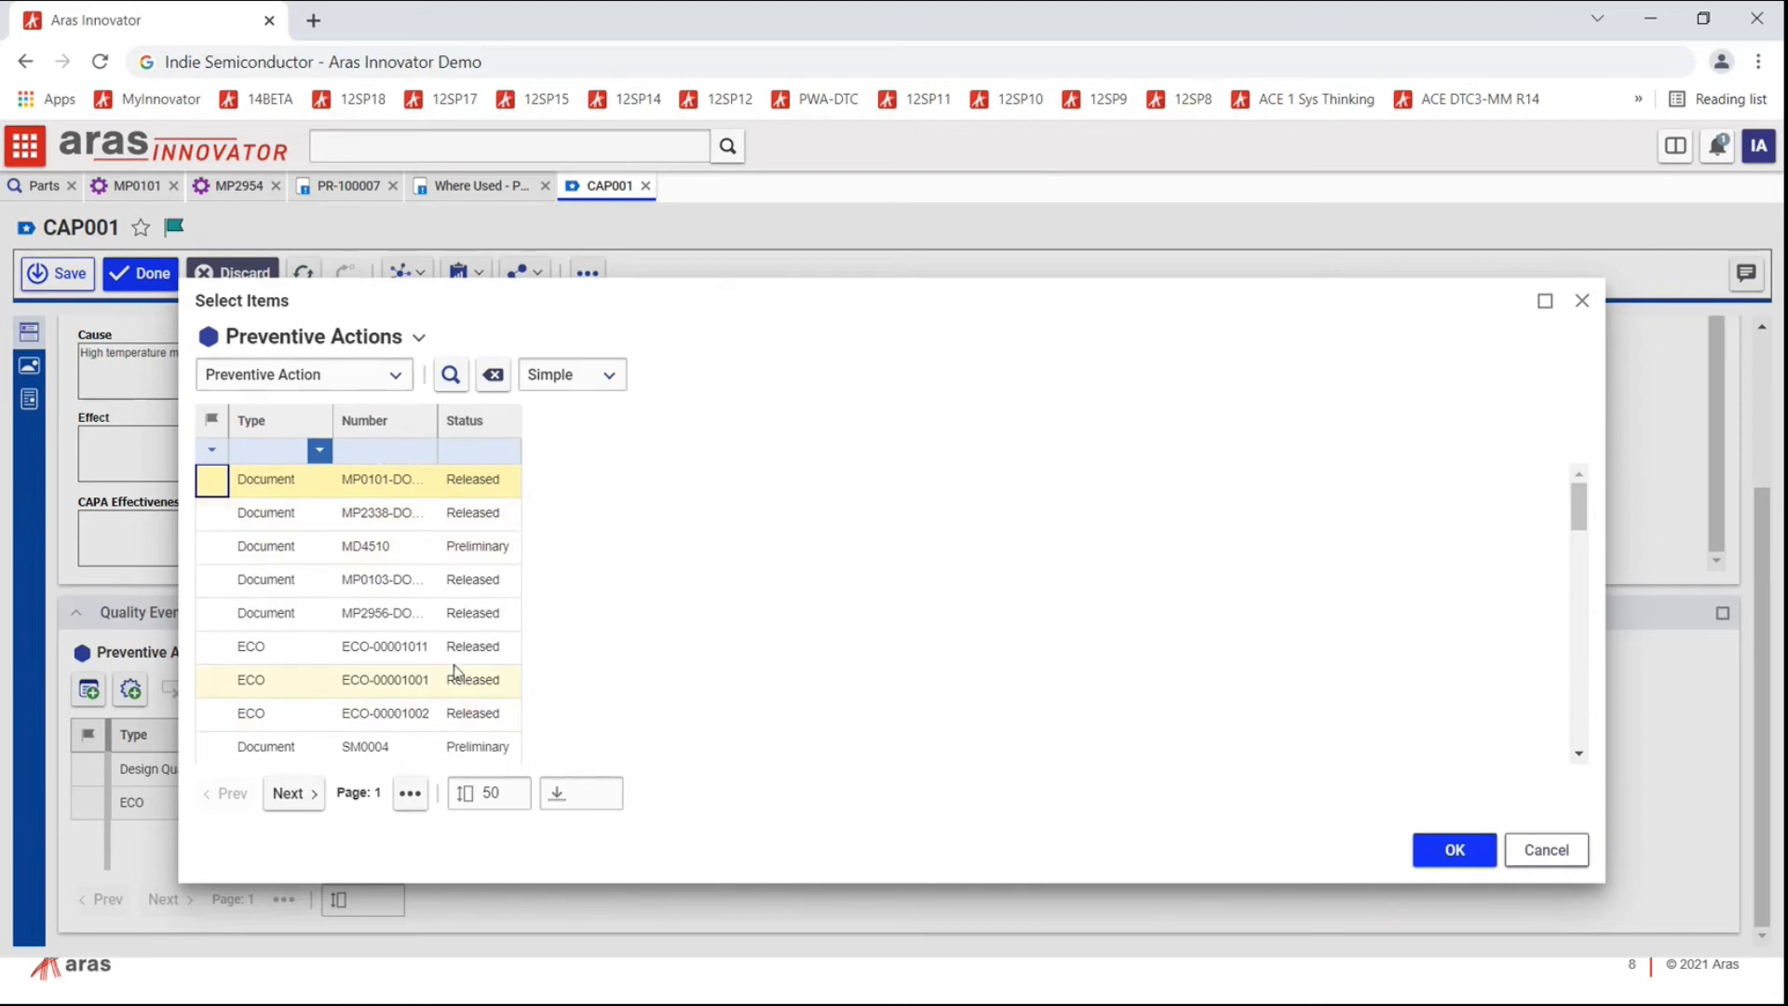
pyautogui.click(398, 376)
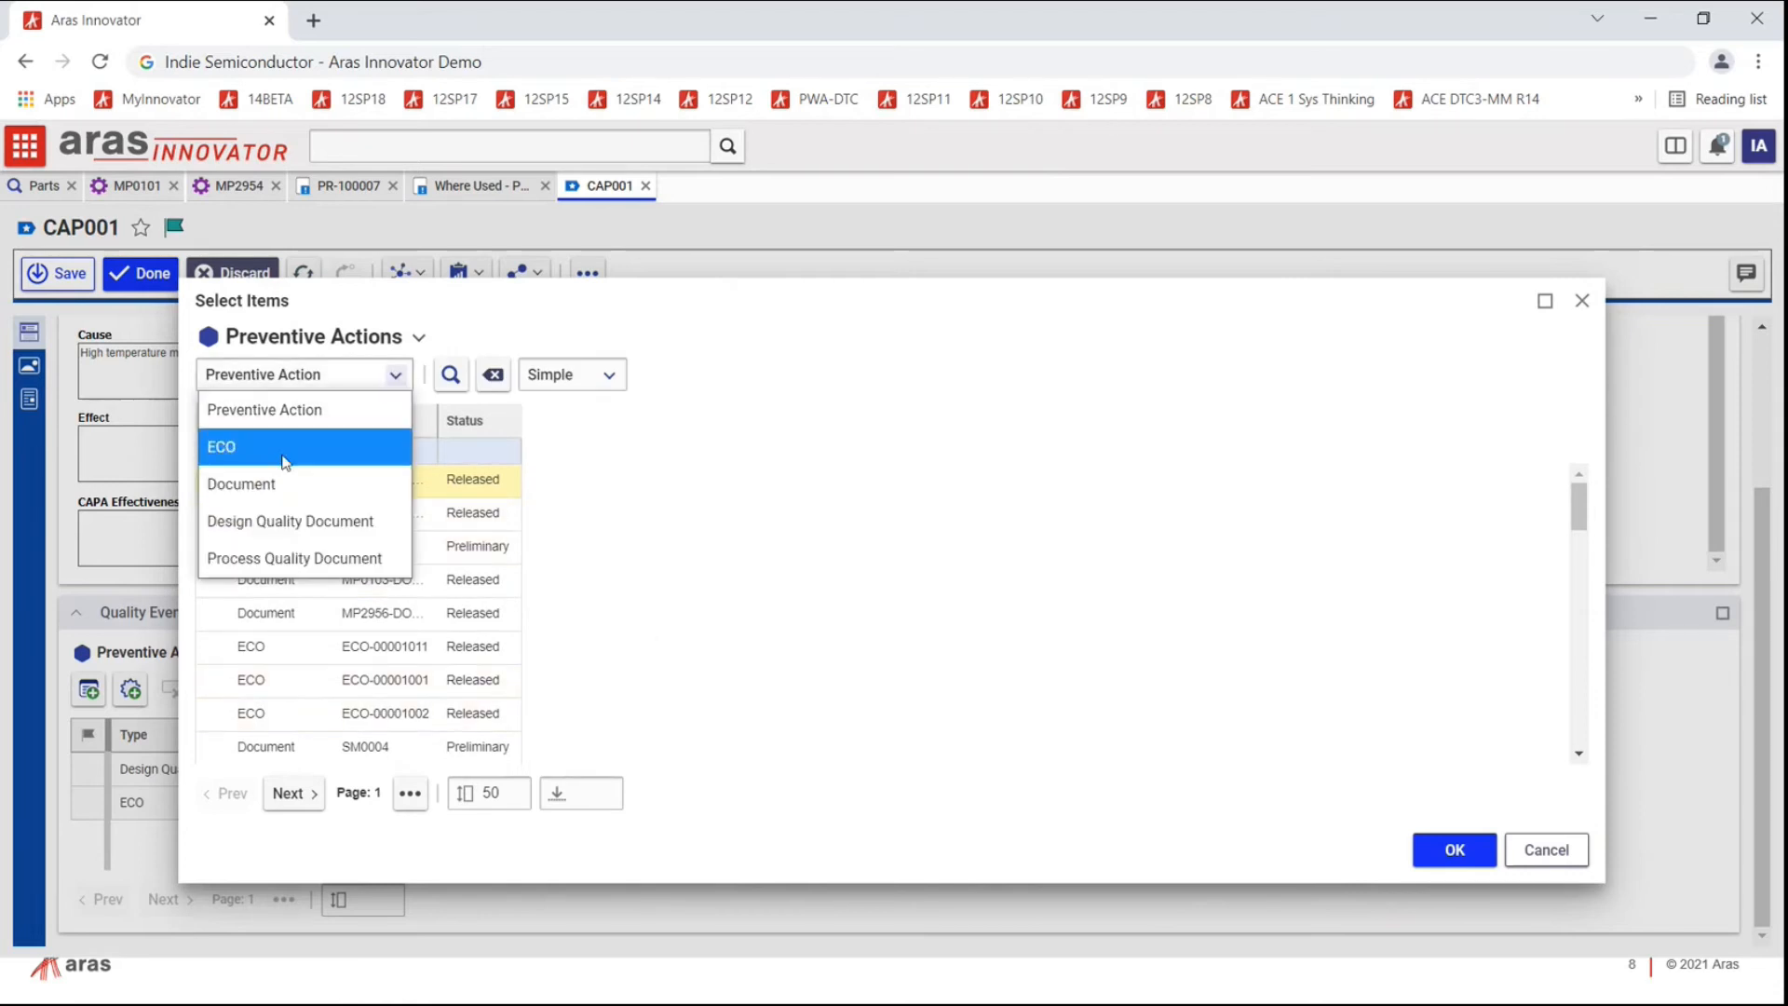
pyautogui.click(277, 561)
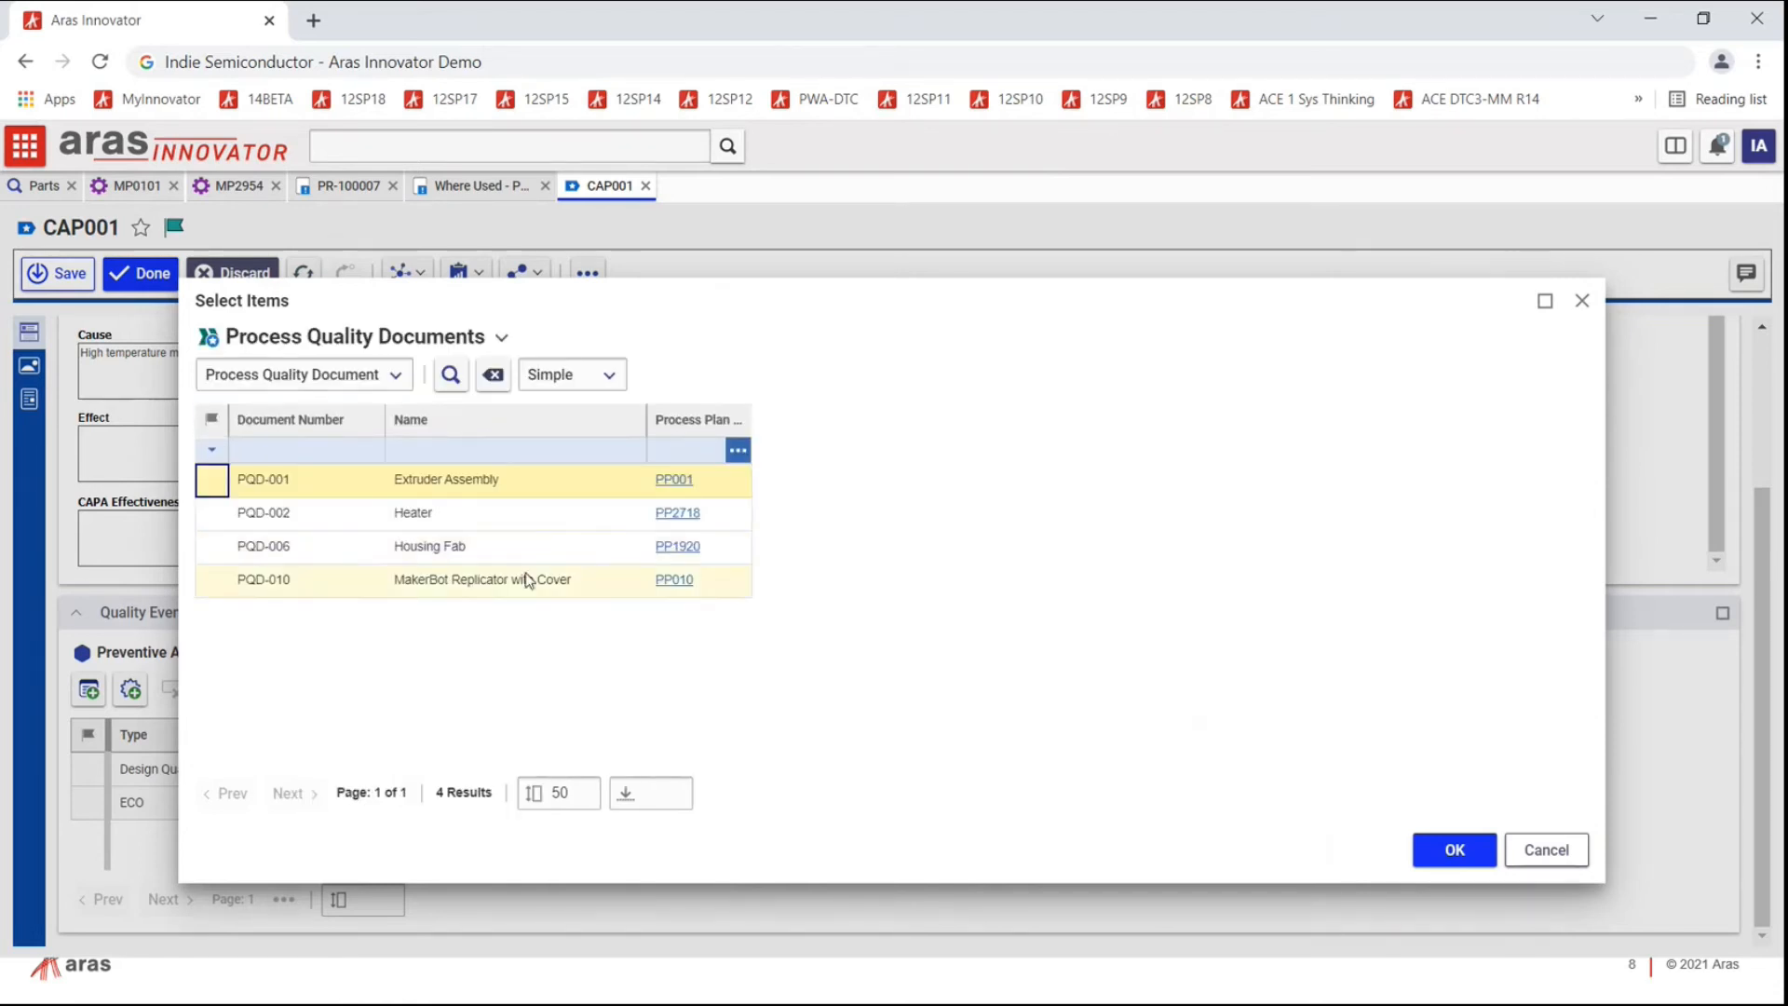
pyautogui.doubleClick(296, 489)
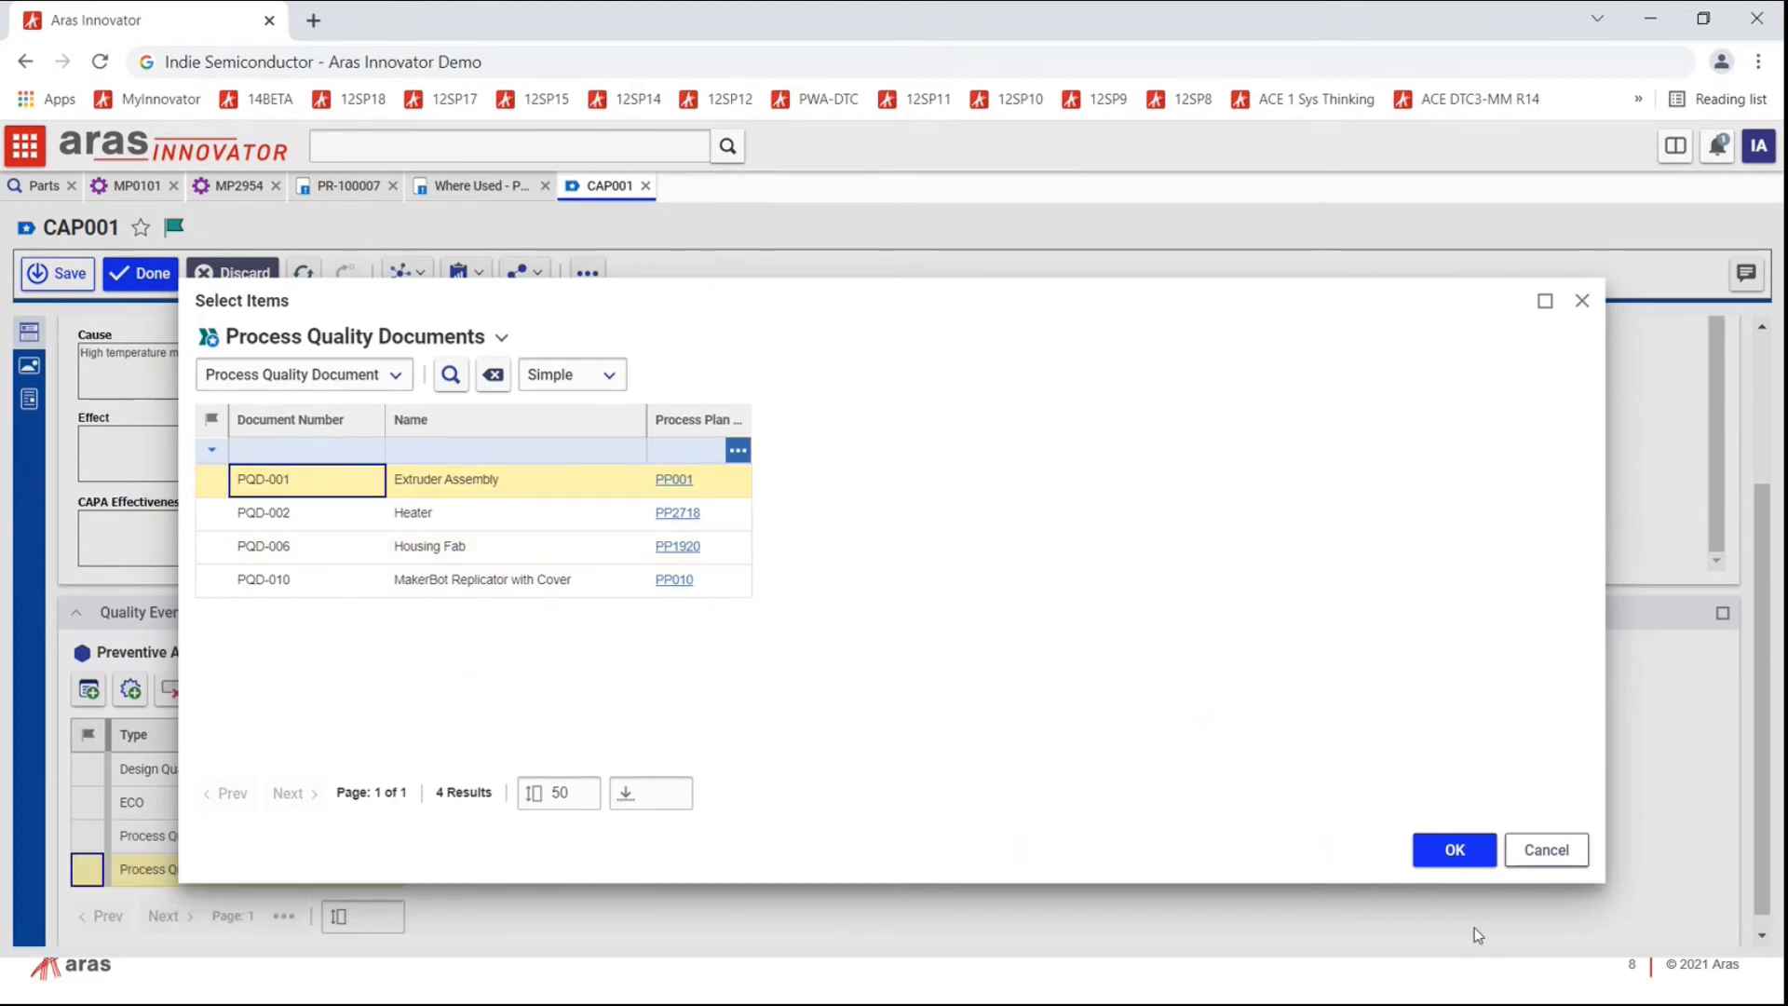
pyautogui.click(1482, 866)
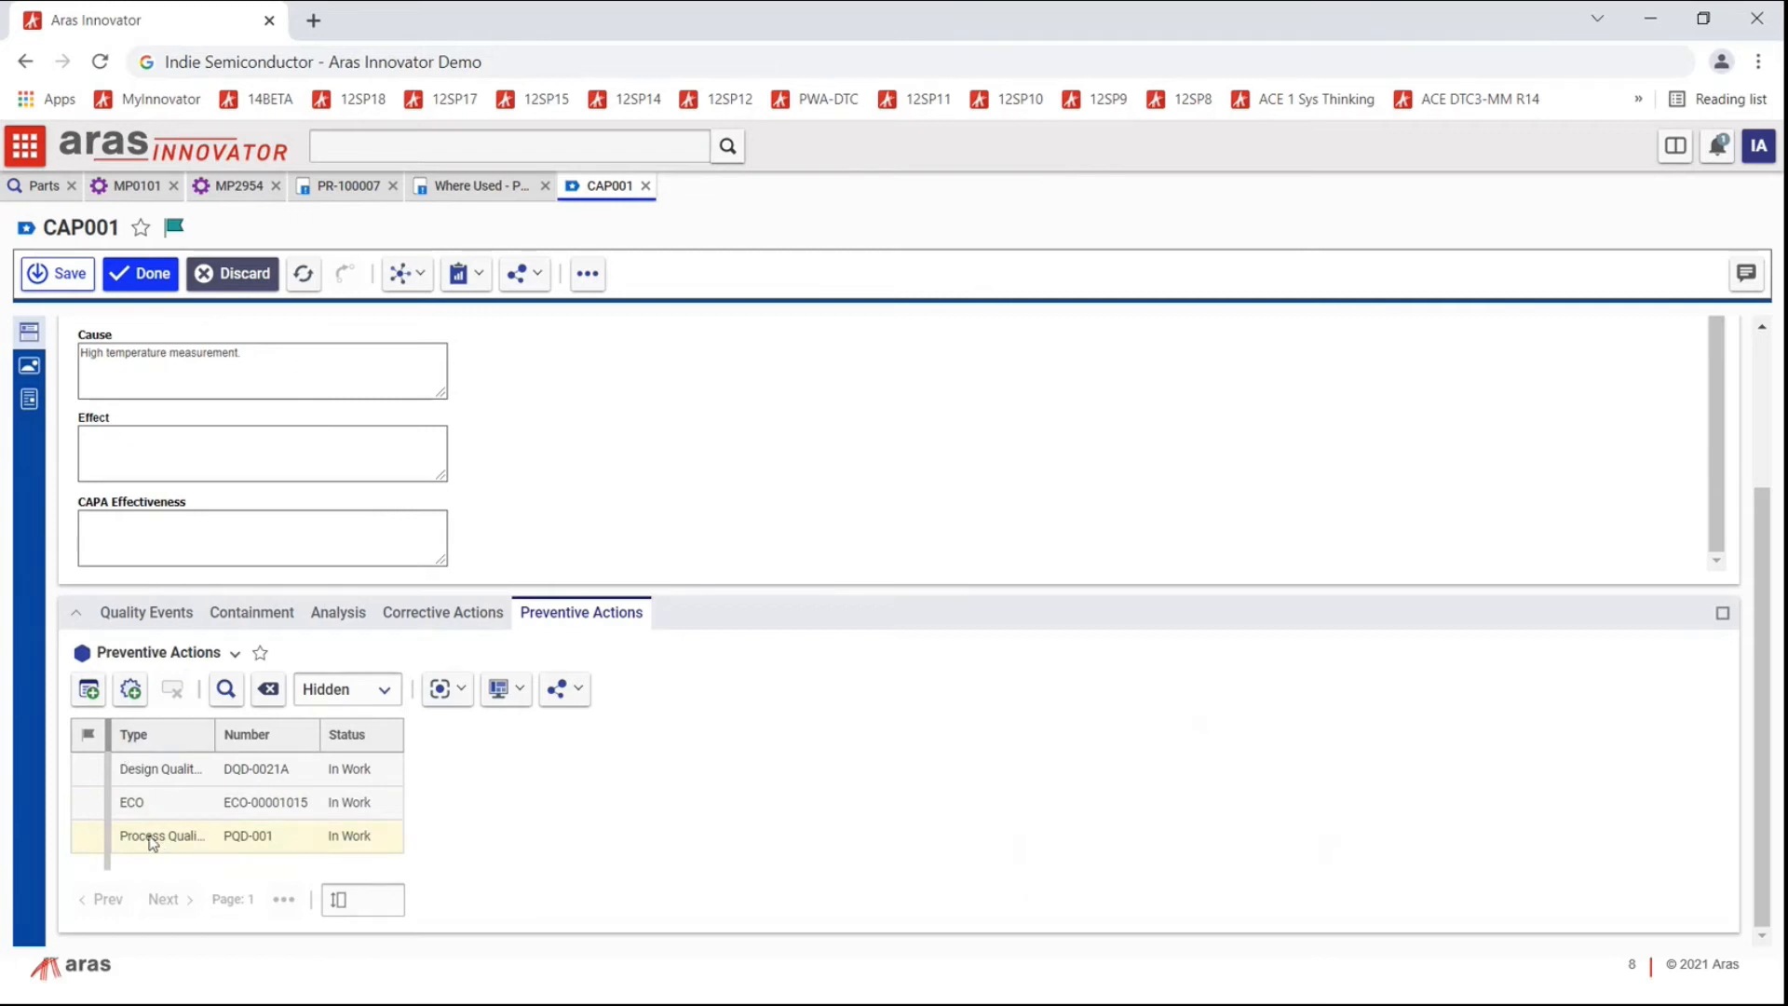
# Step: Widen the Type column and open the PQD-001 document record
pyautogui.moveTo(215, 735); pyautogui.dragTo(394, 735)
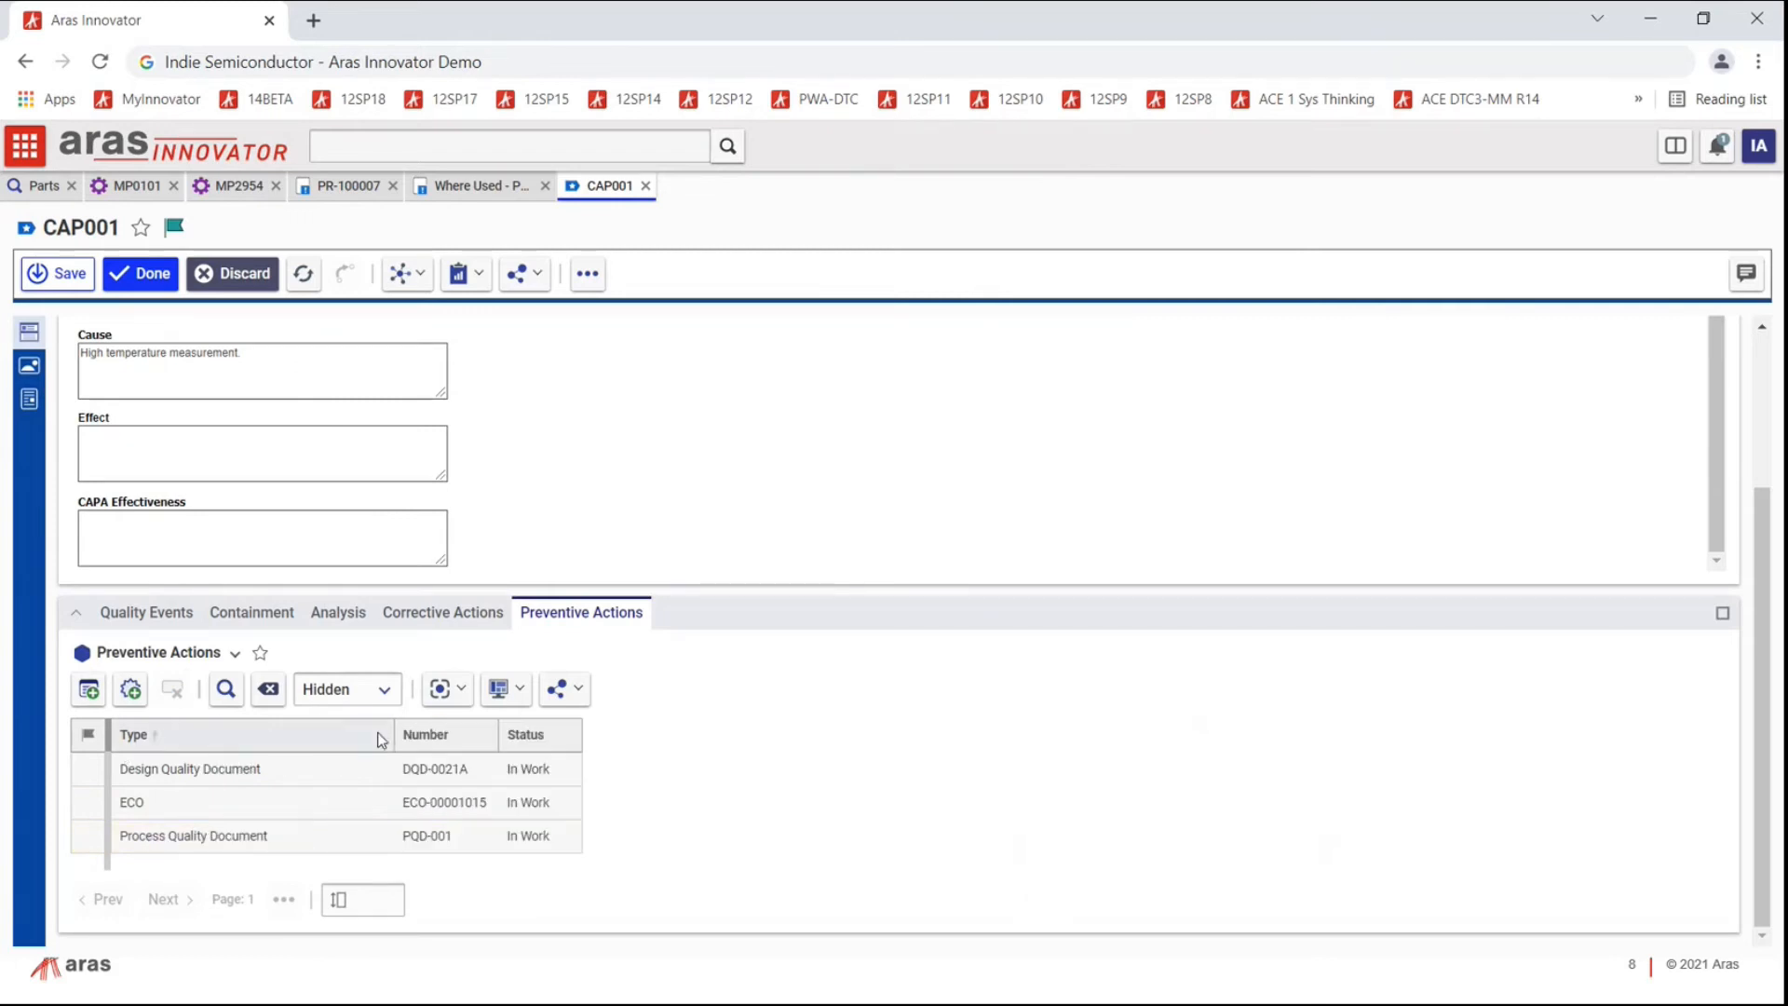
pyautogui.click(162, 836)
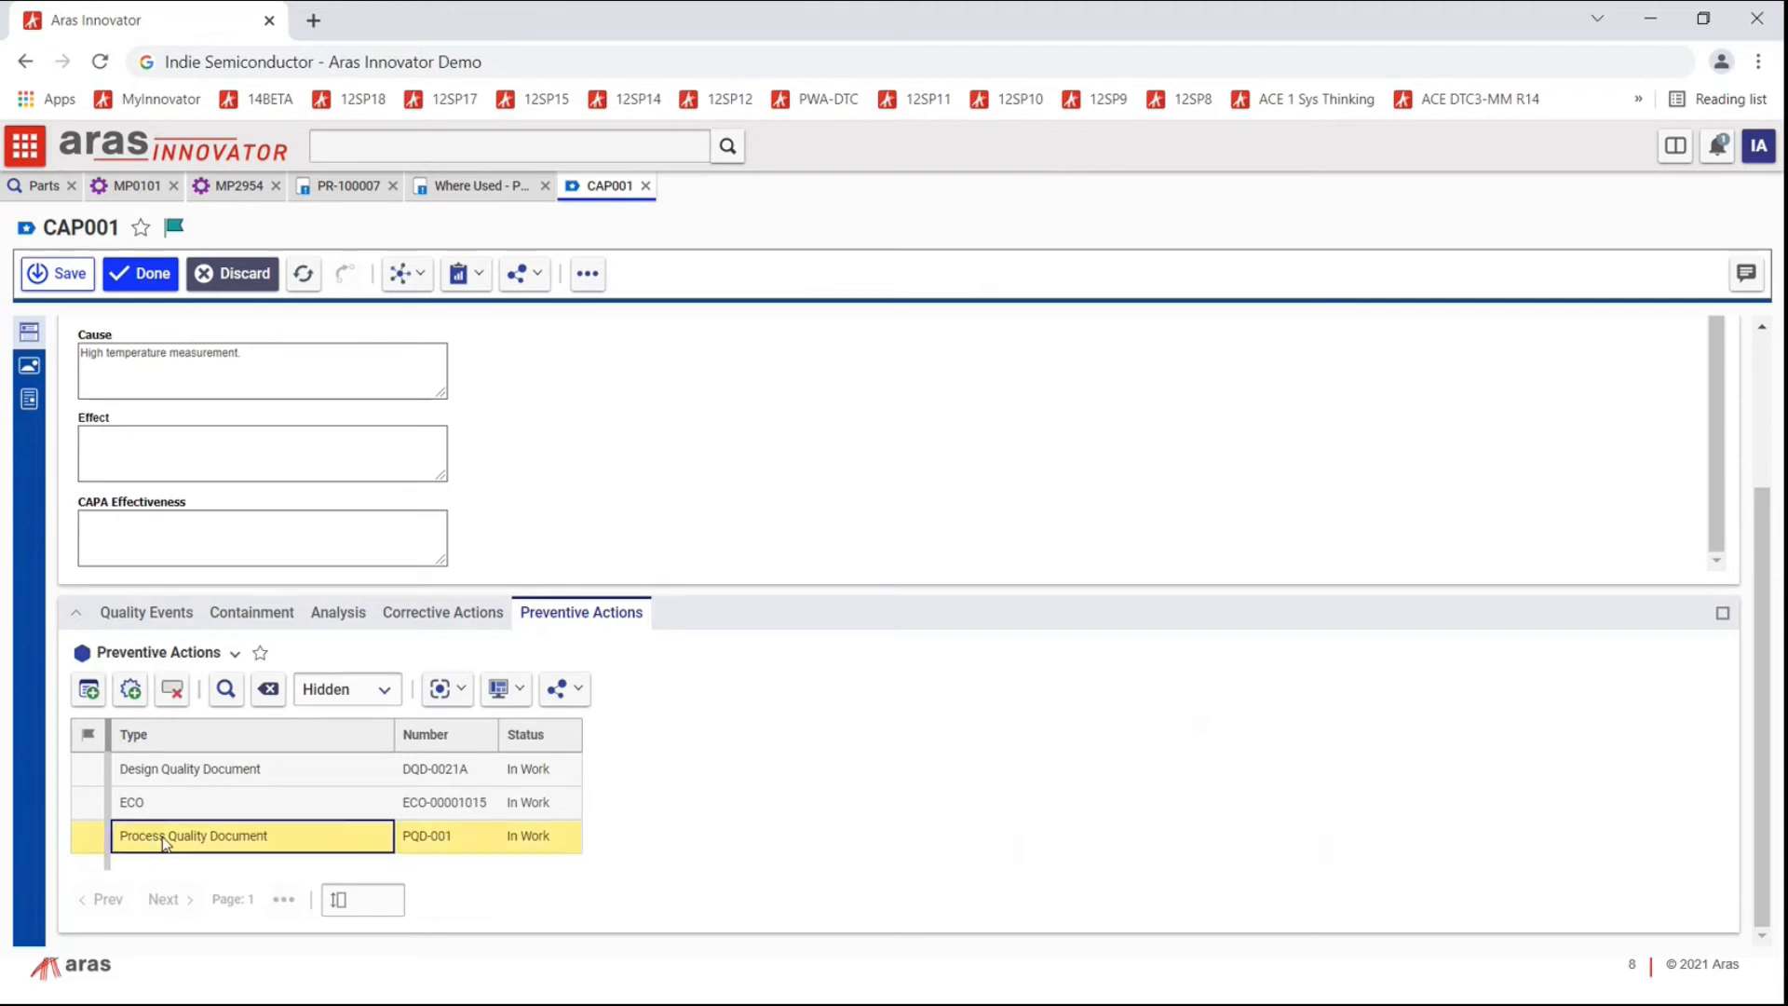
pyautogui.rightClick(164, 838)
pyautogui.click(216, 661)
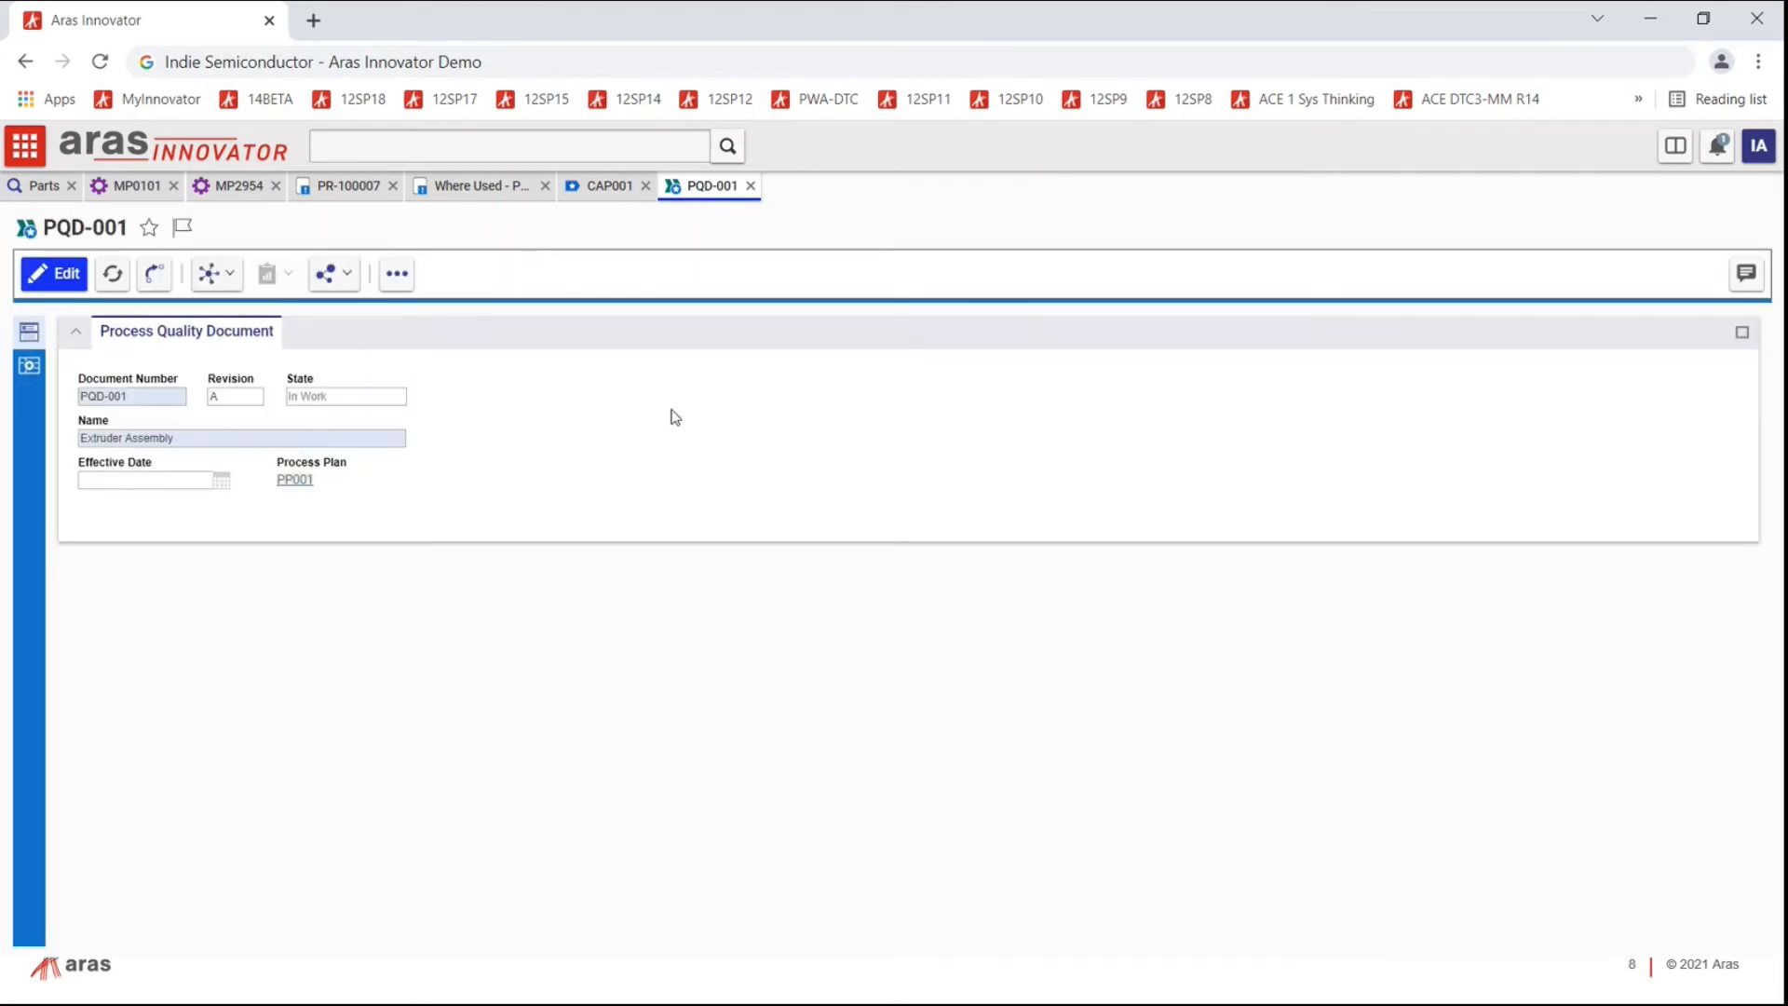
pyautogui.click(29, 366)
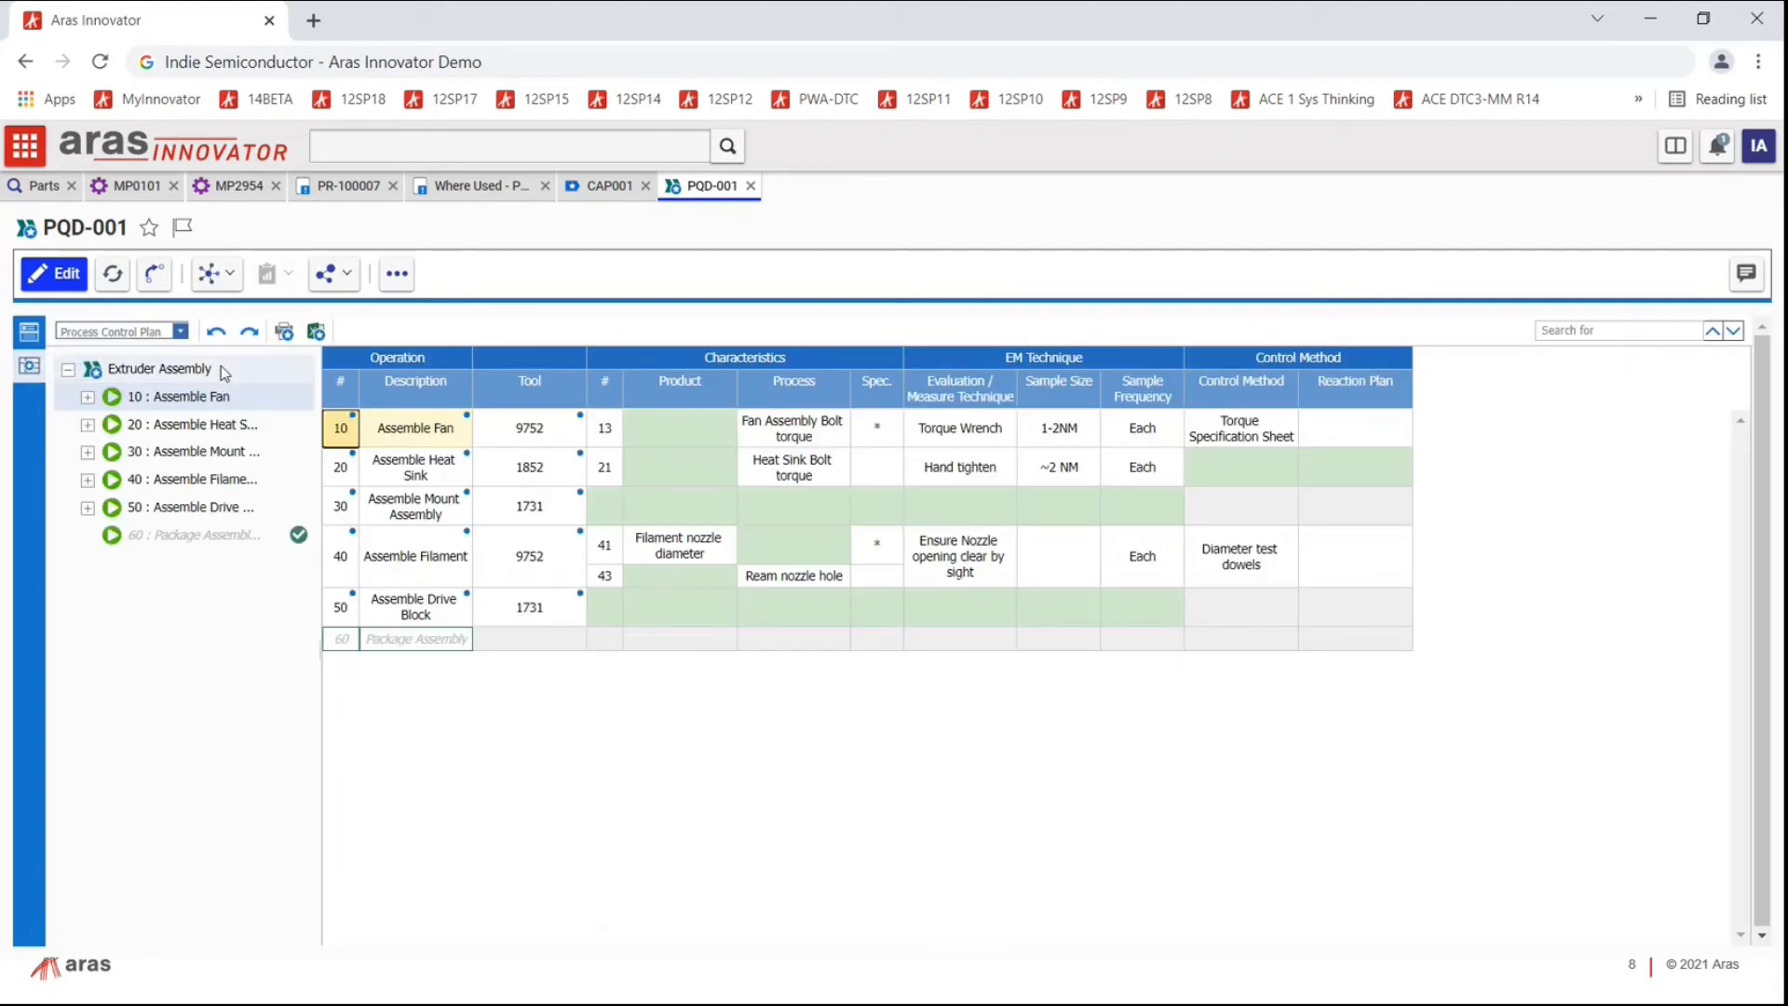
pyautogui.click(180, 332)
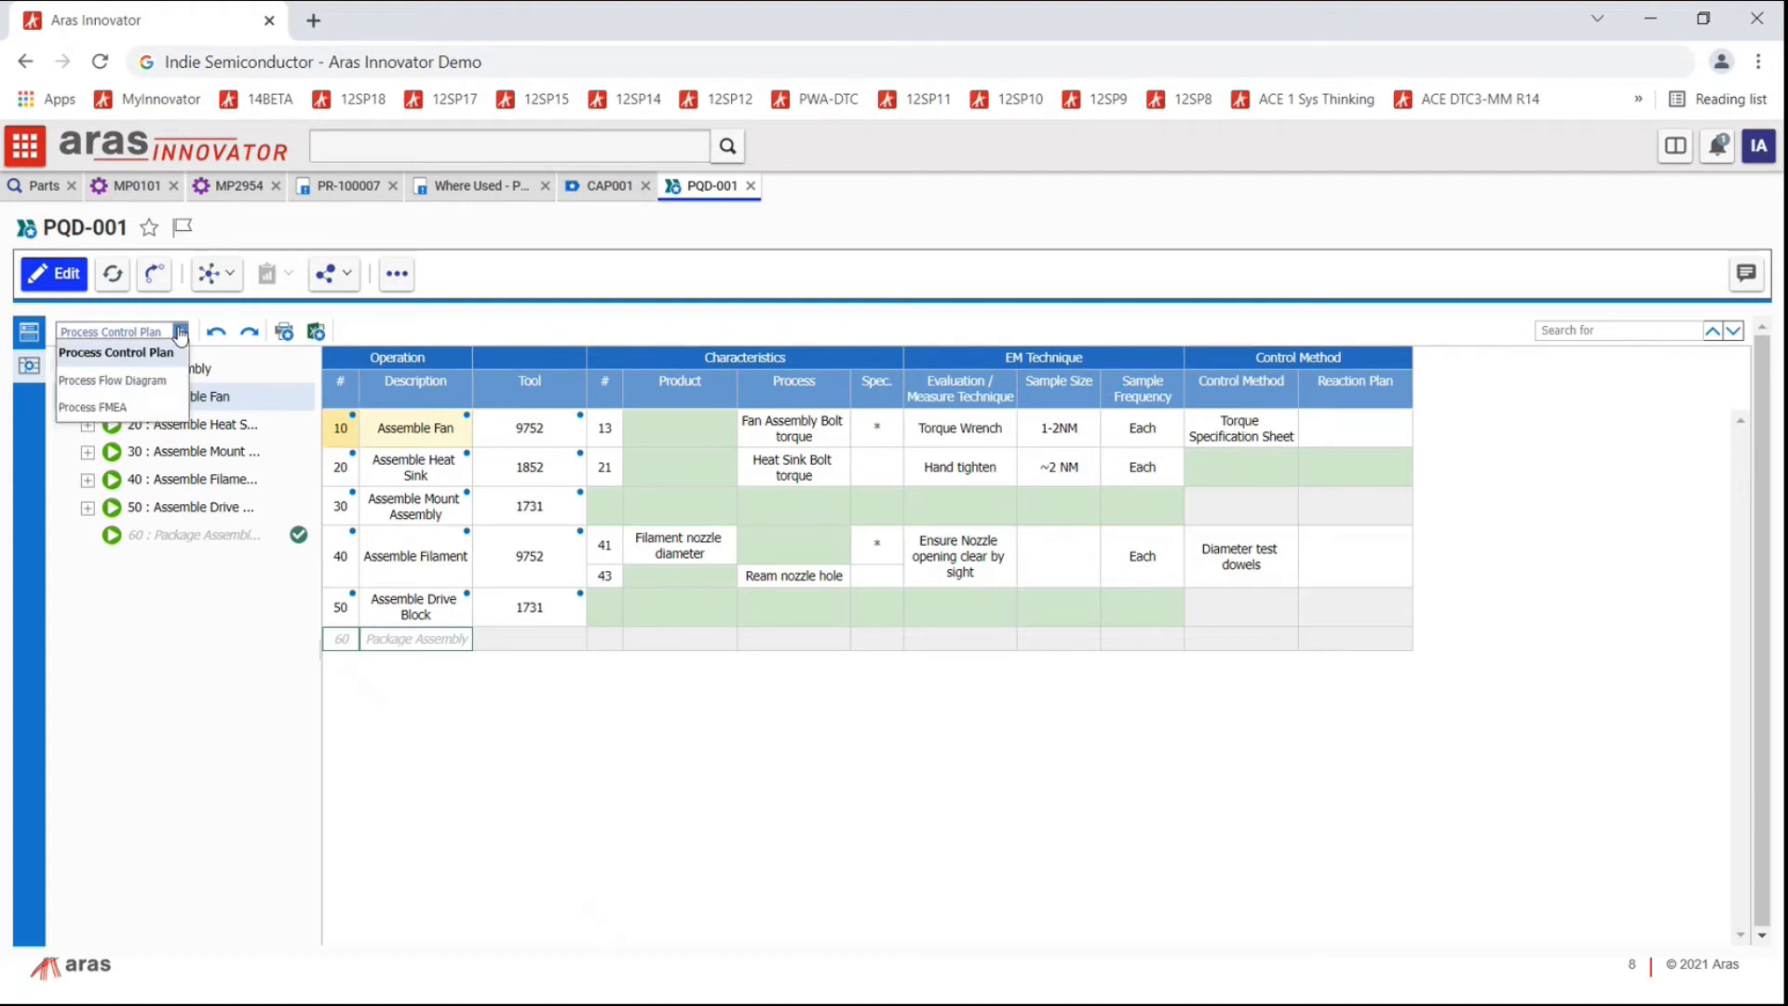
pyautogui.click(91, 379)
pyautogui.click(179, 335)
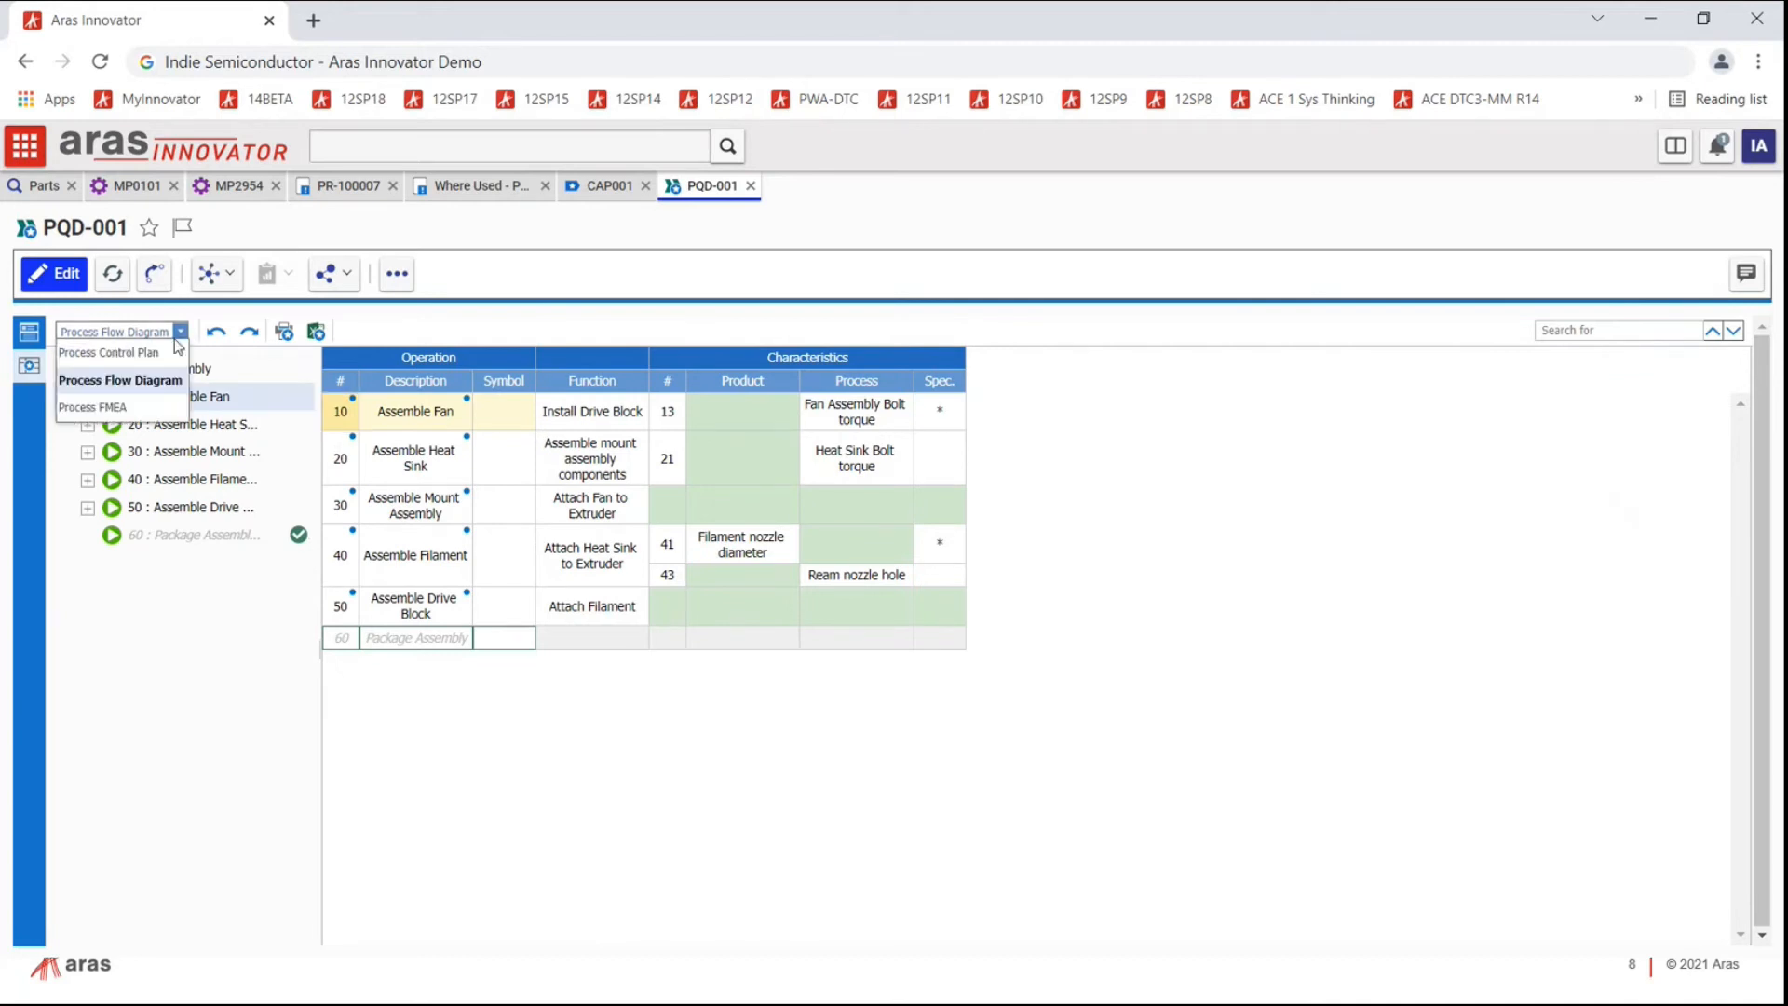
pyautogui.click(101, 407)
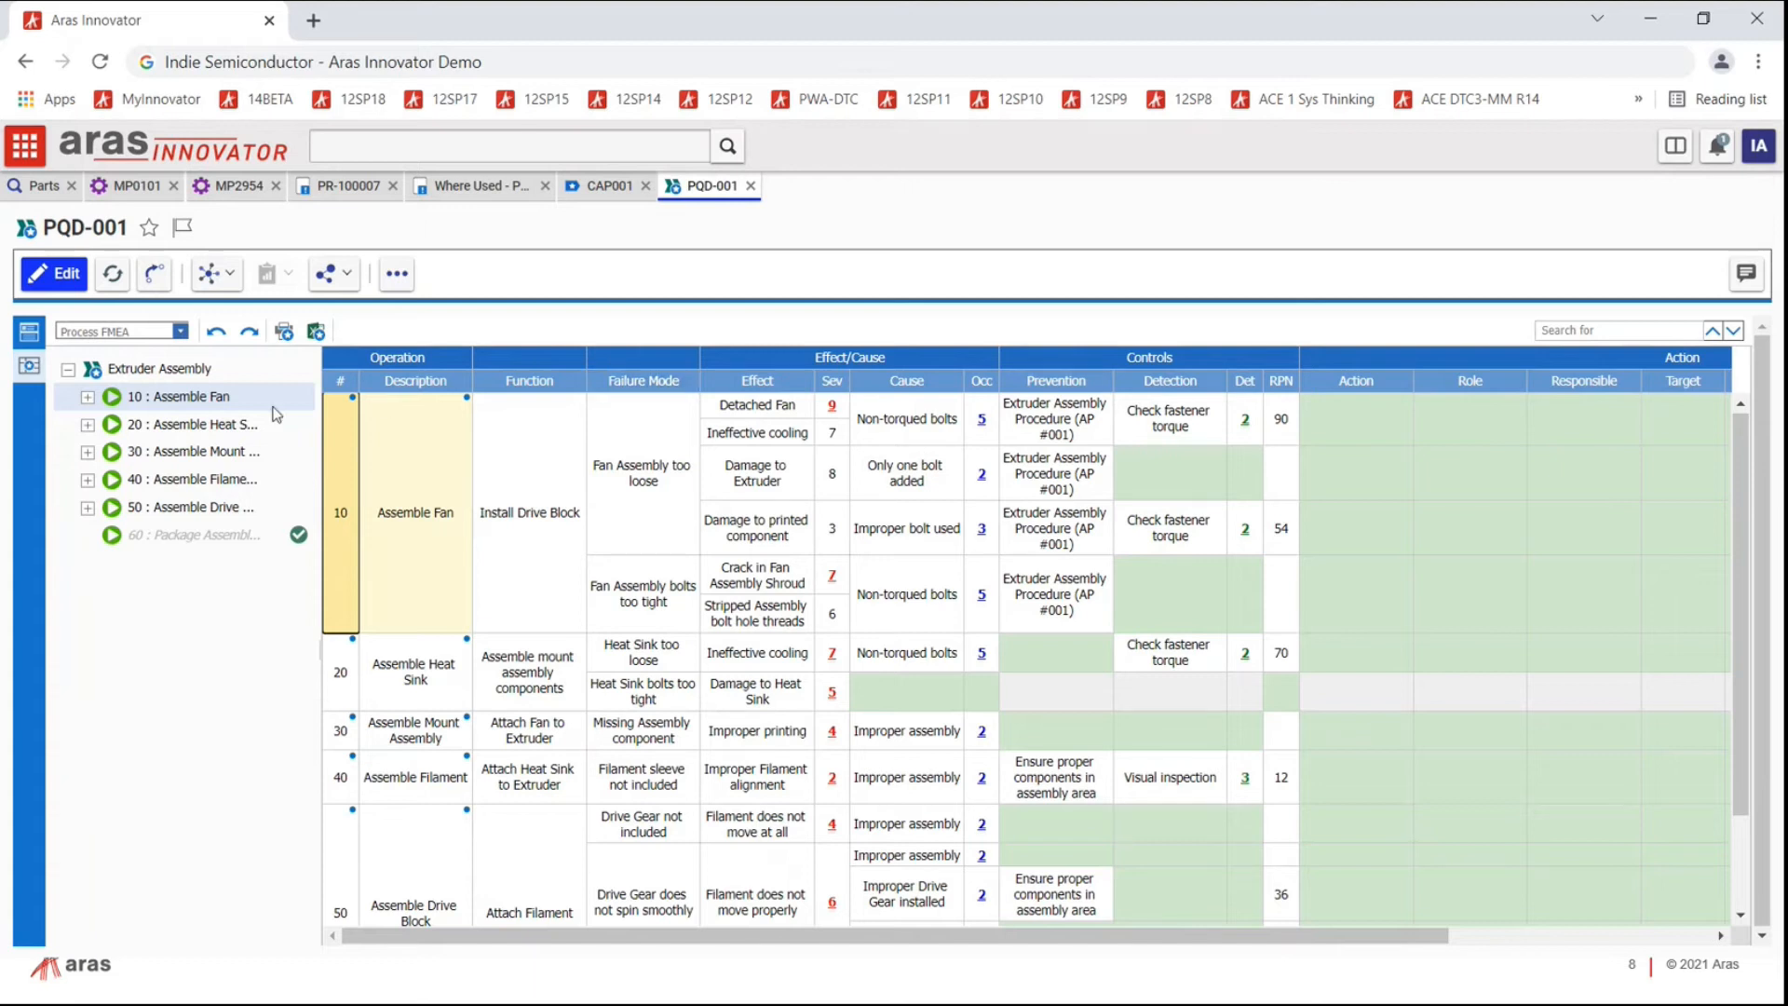
pyautogui.moveTo(319, 382); pyautogui.dragTo(419, 377)
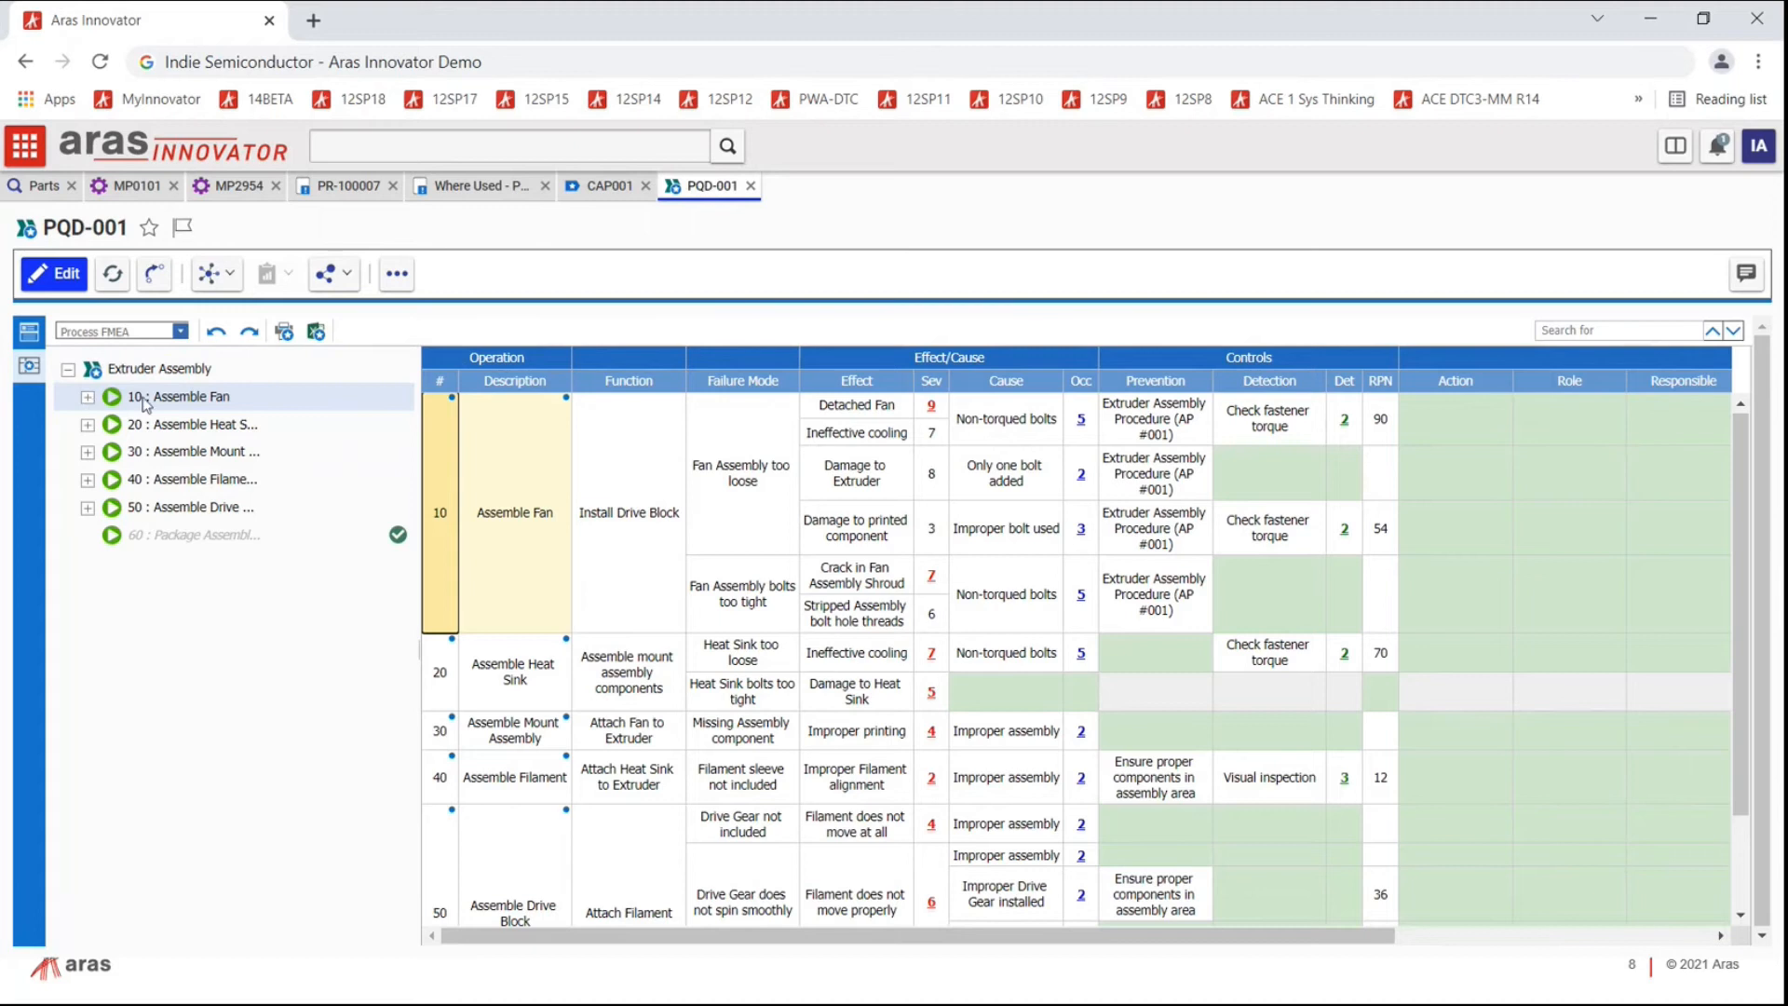
pyautogui.click(29, 333)
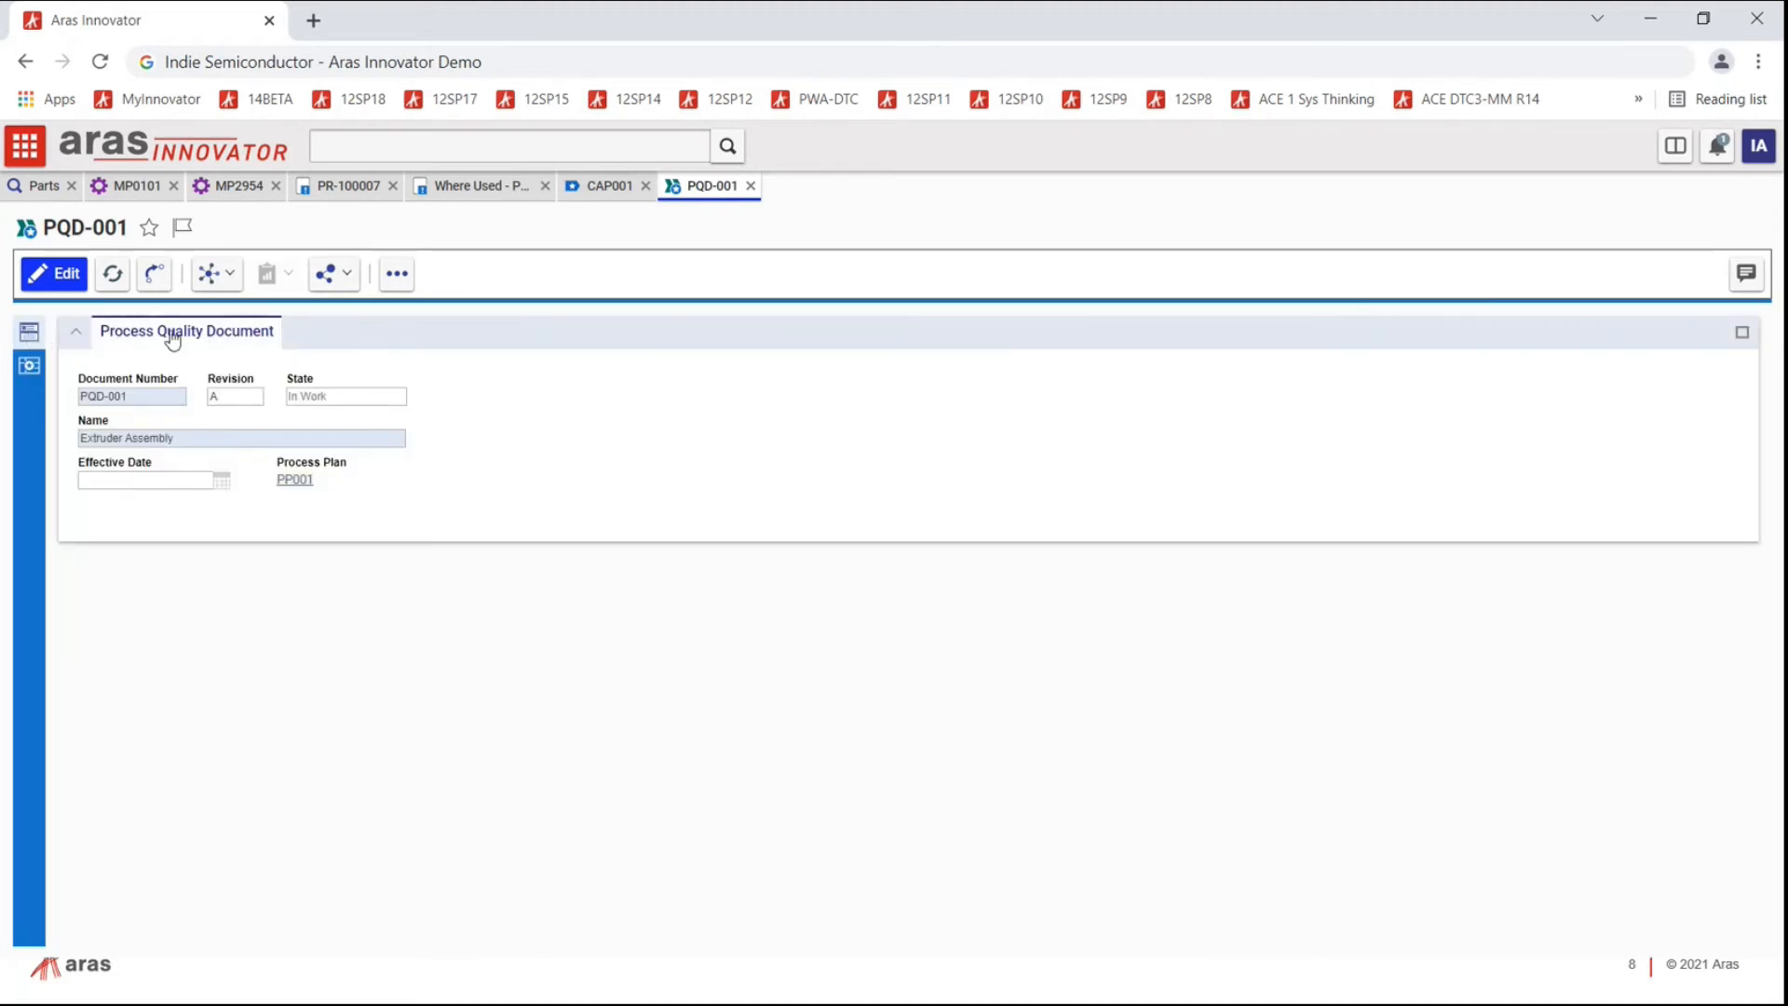
# Step: Open process plan PP001 from PQD-001 and select its MP2954 Extruder produced part
pyautogui.click(295, 481)
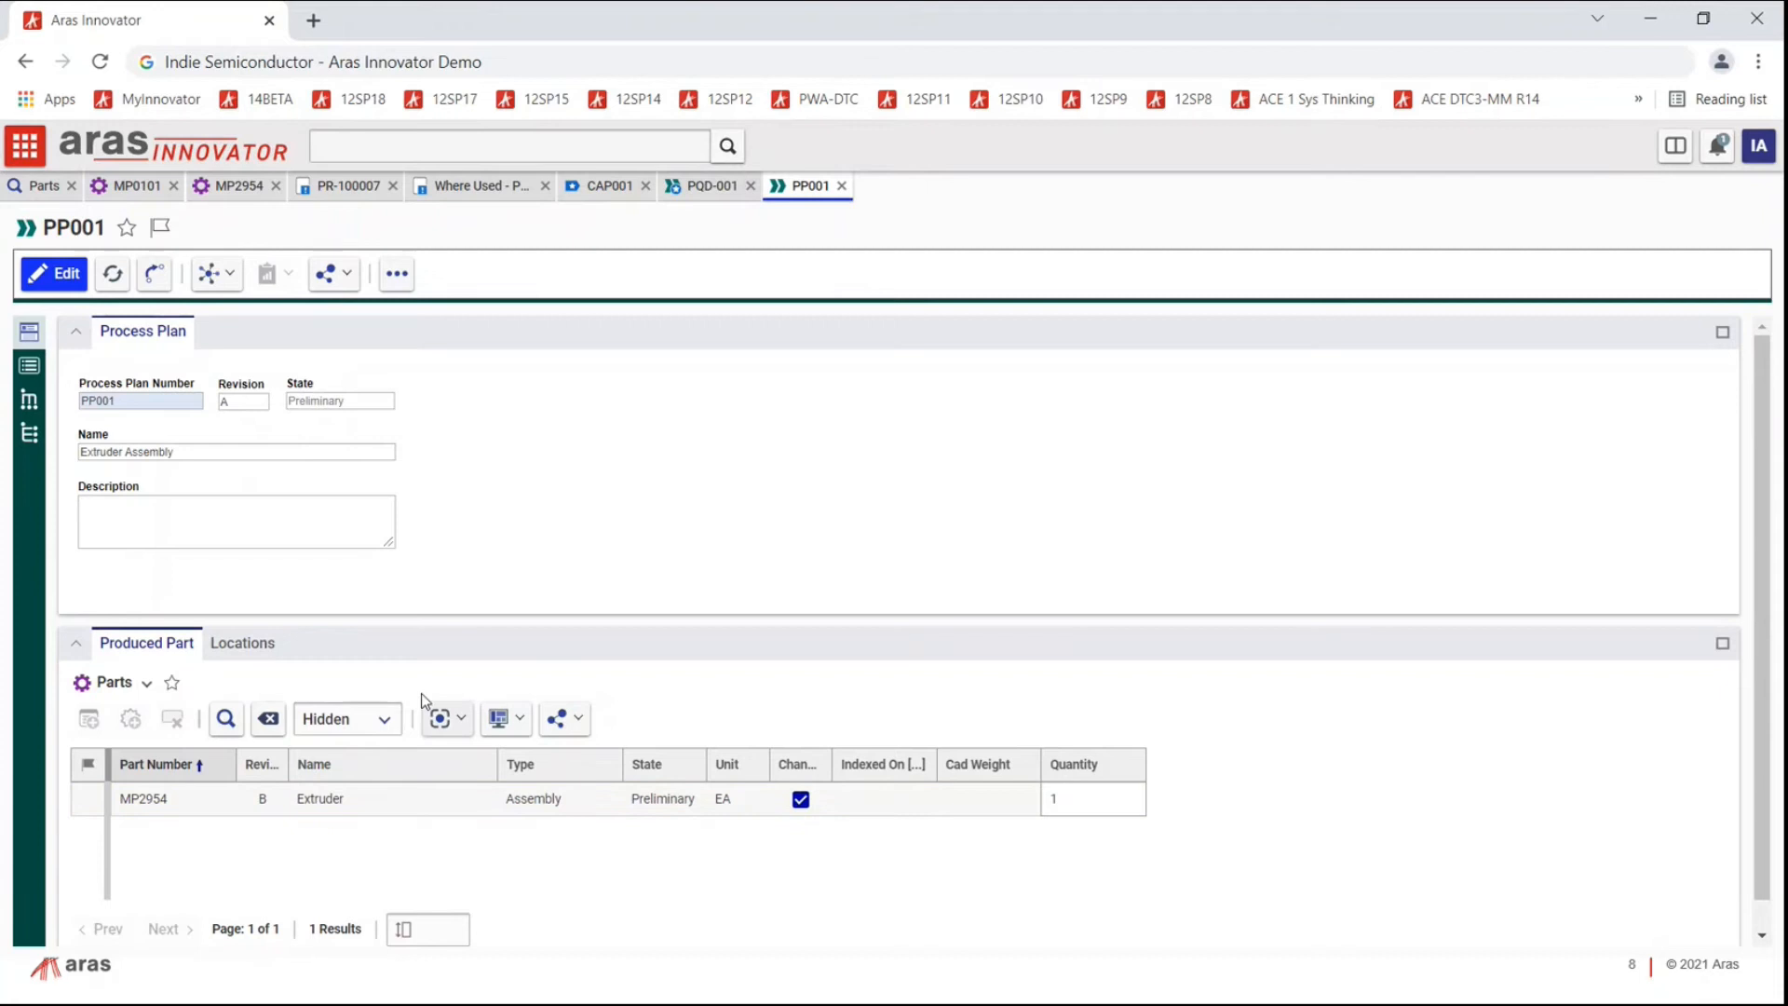
pyautogui.click(167, 795)
# Step: Compare the Extruder EBOM with its MBOM, expanding Fan Assembly P6744 and Heat Sink Assembly P4523
pyautogui.click(29, 436)
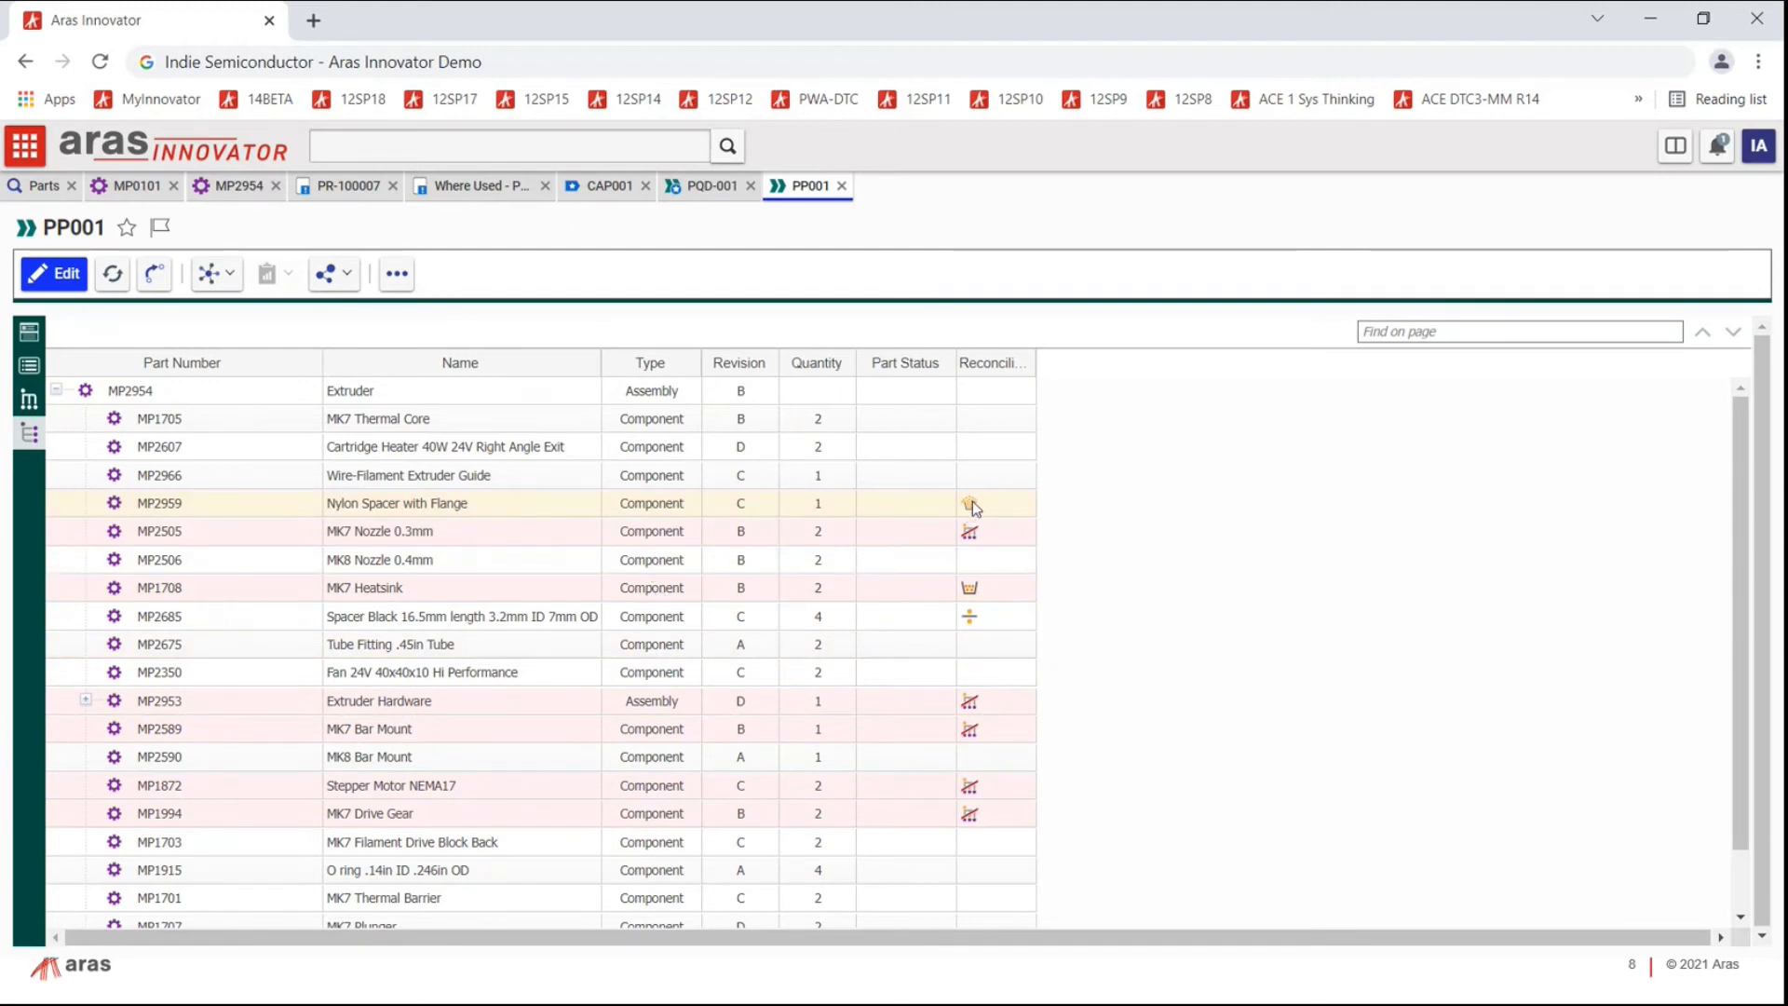
pyautogui.click(27, 402)
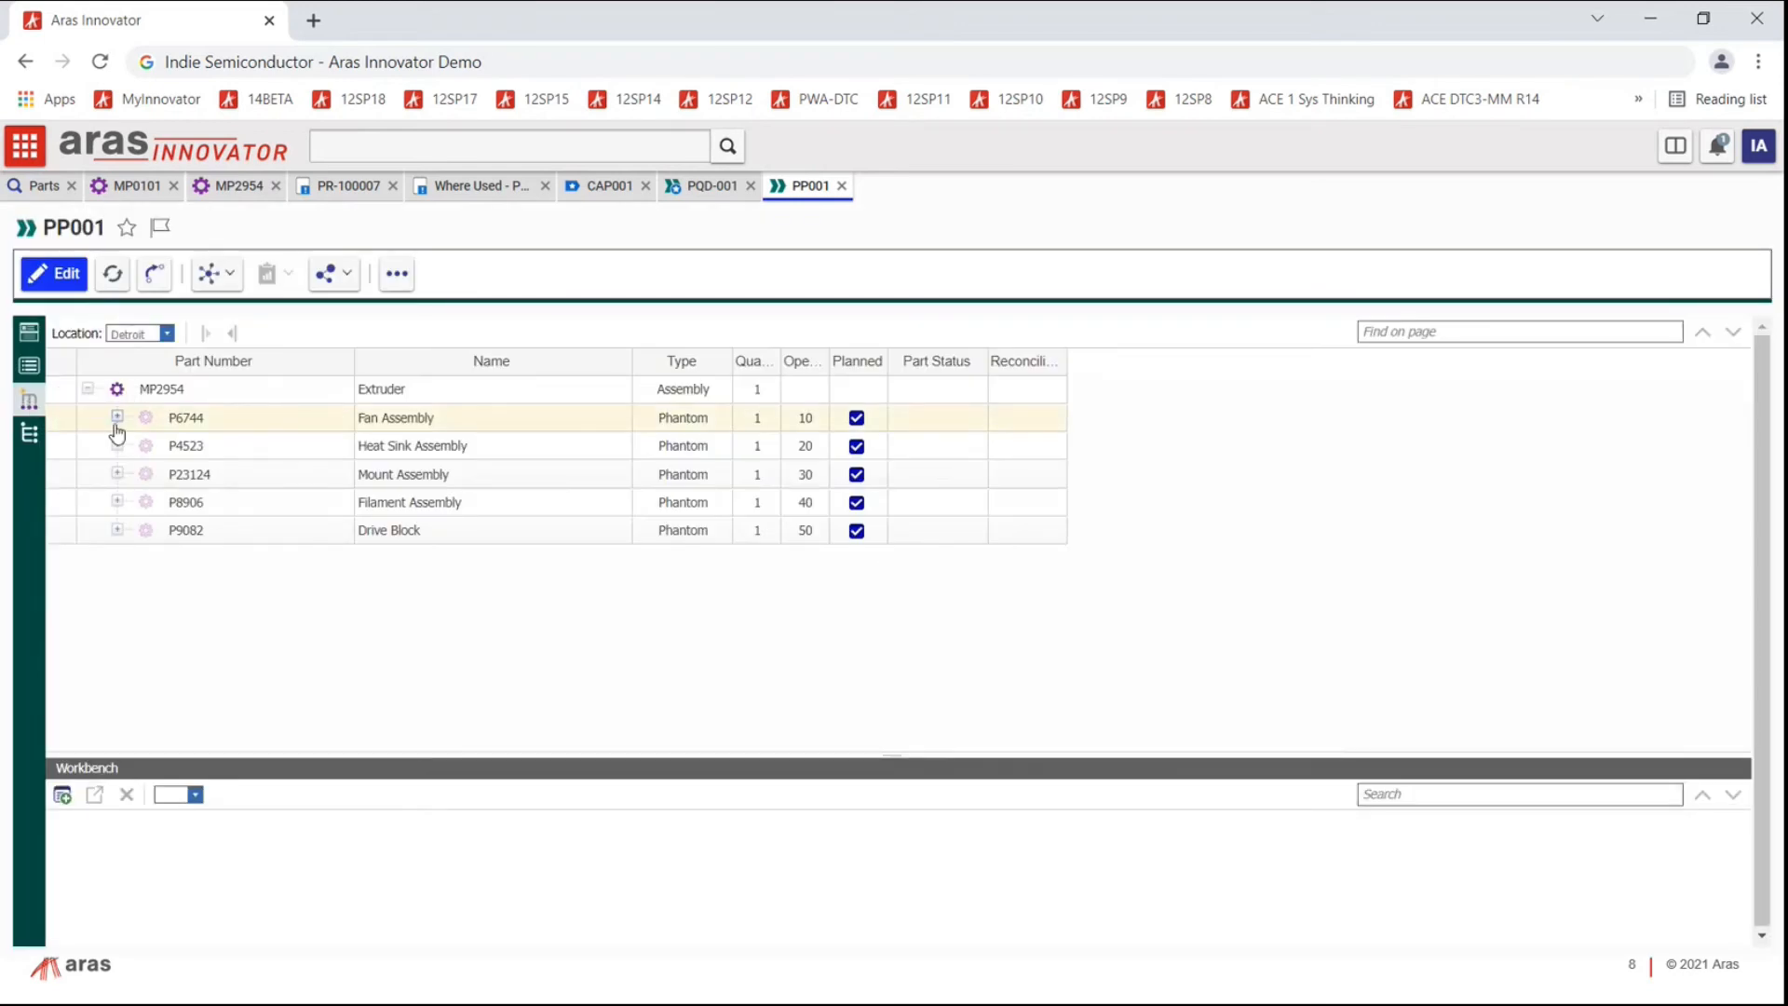
pyautogui.click(118, 416)
pyautogui.click(117, 502)
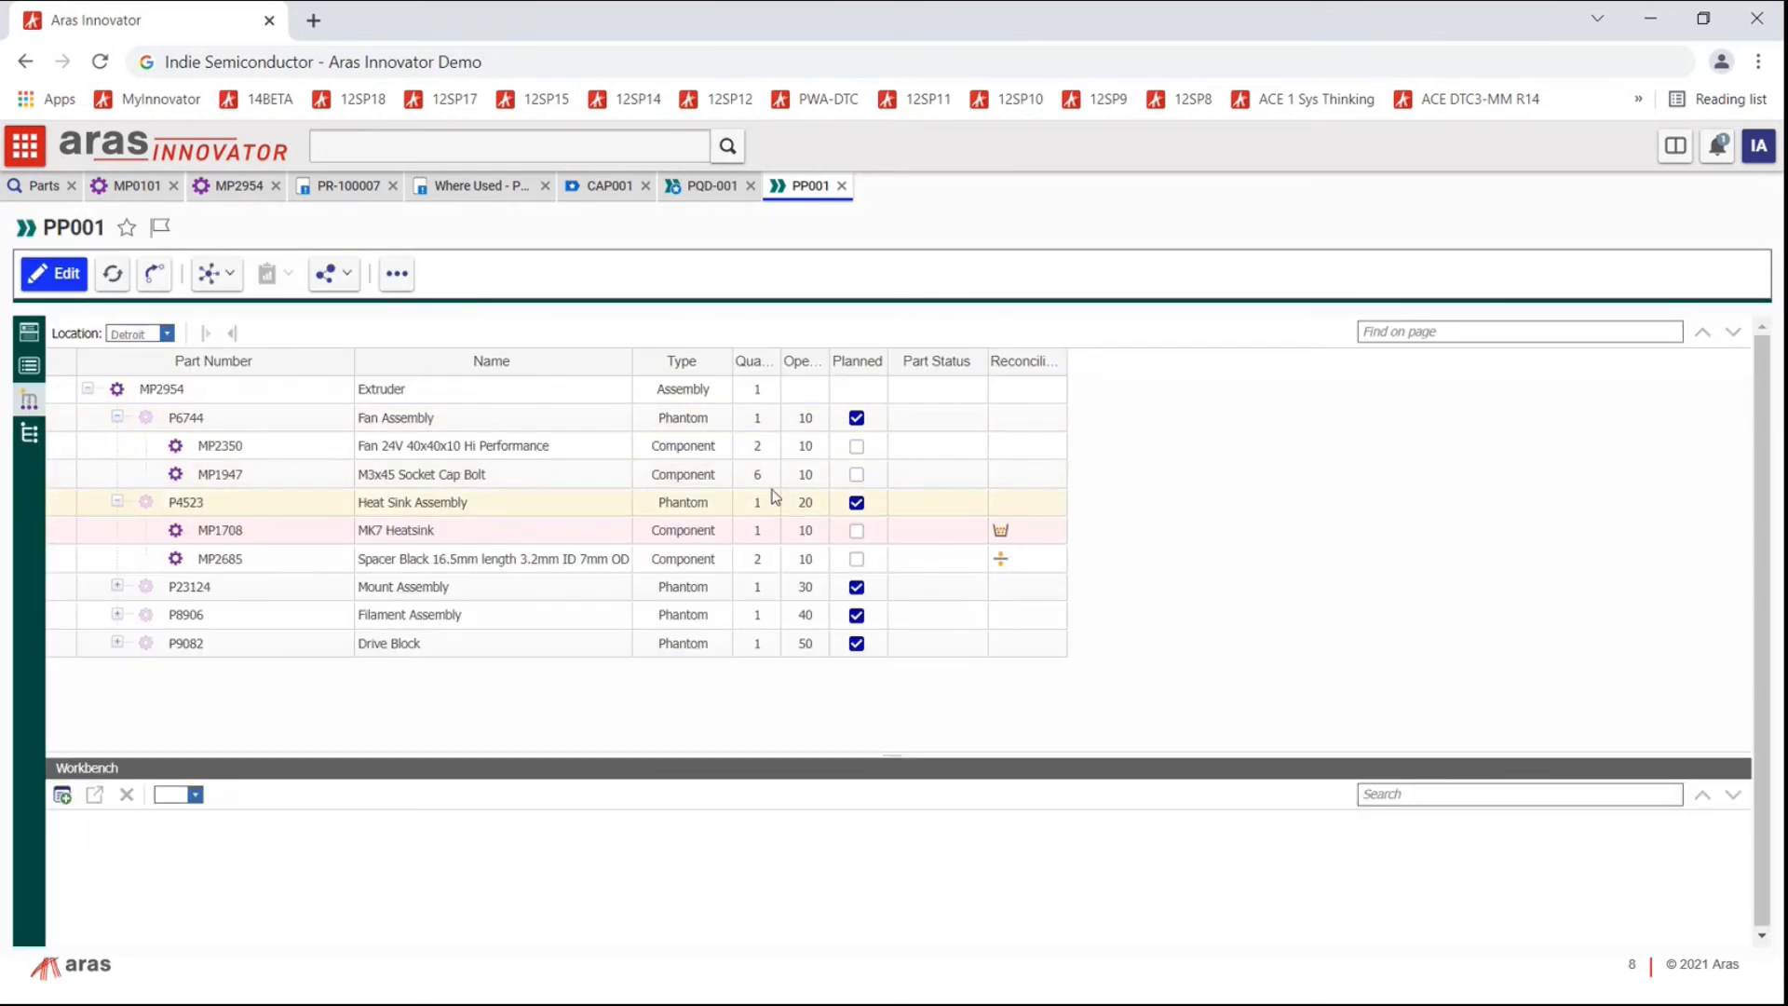
pyautogui.moveTo(1001, 533)
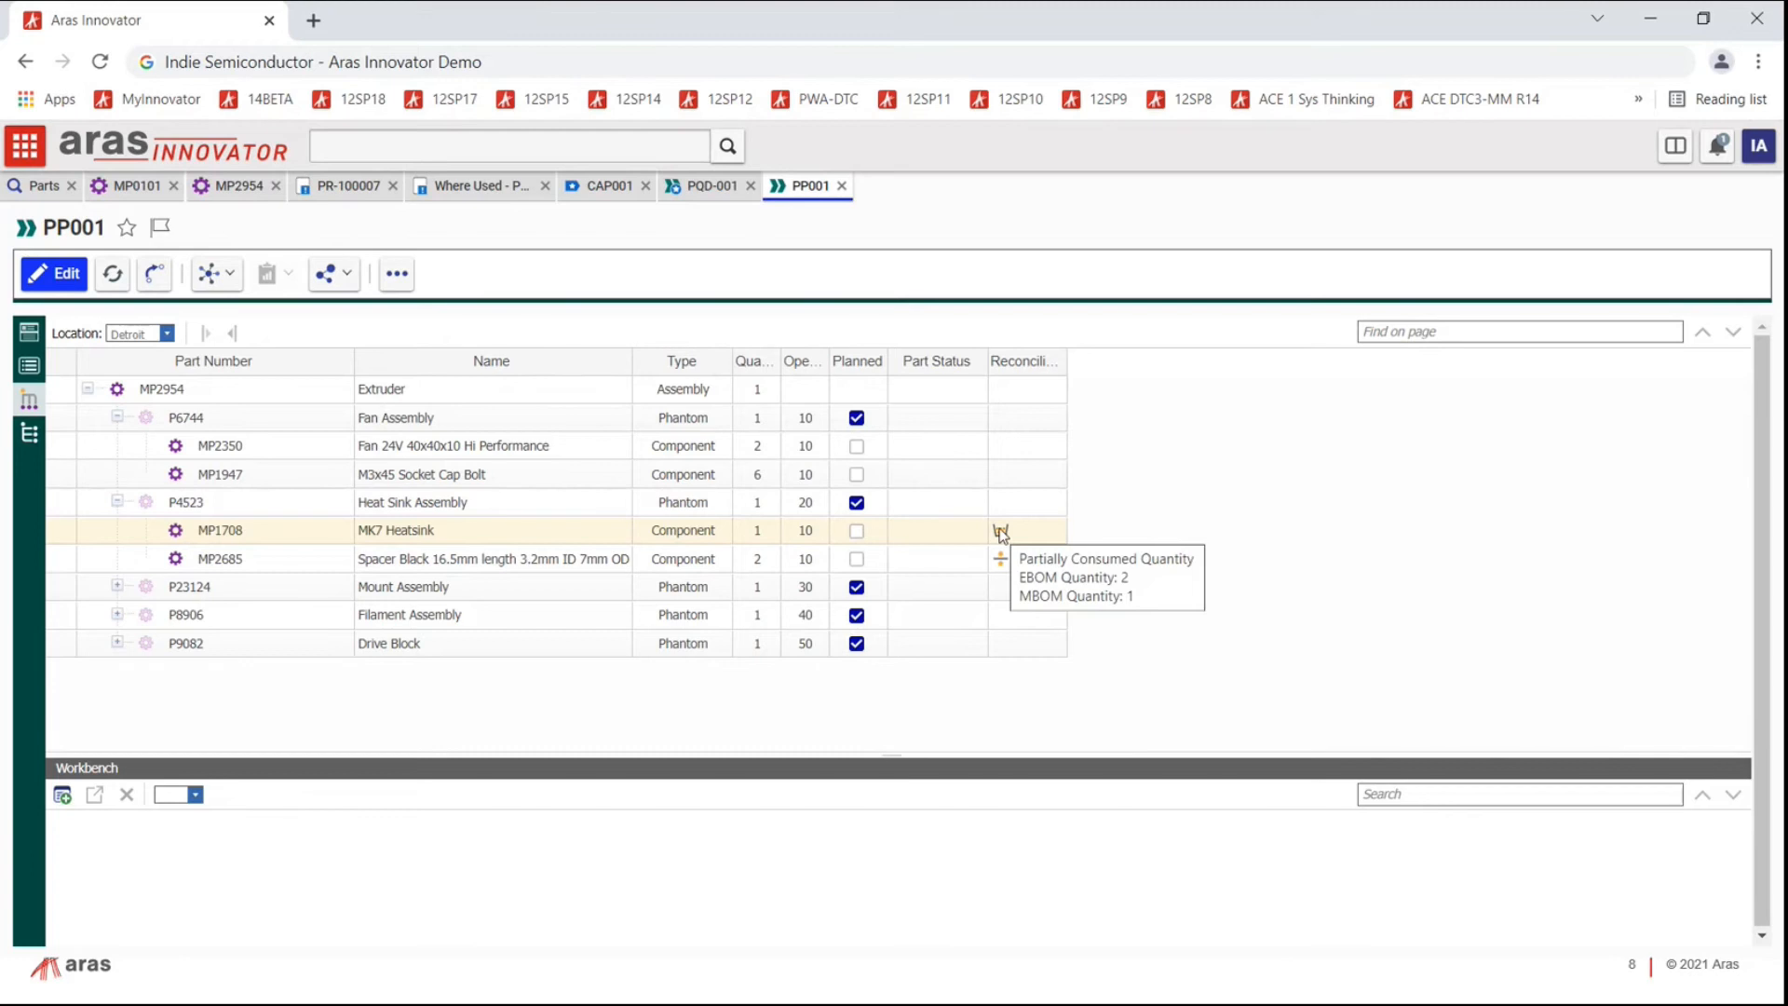
pyautogui.click(1000, 530)
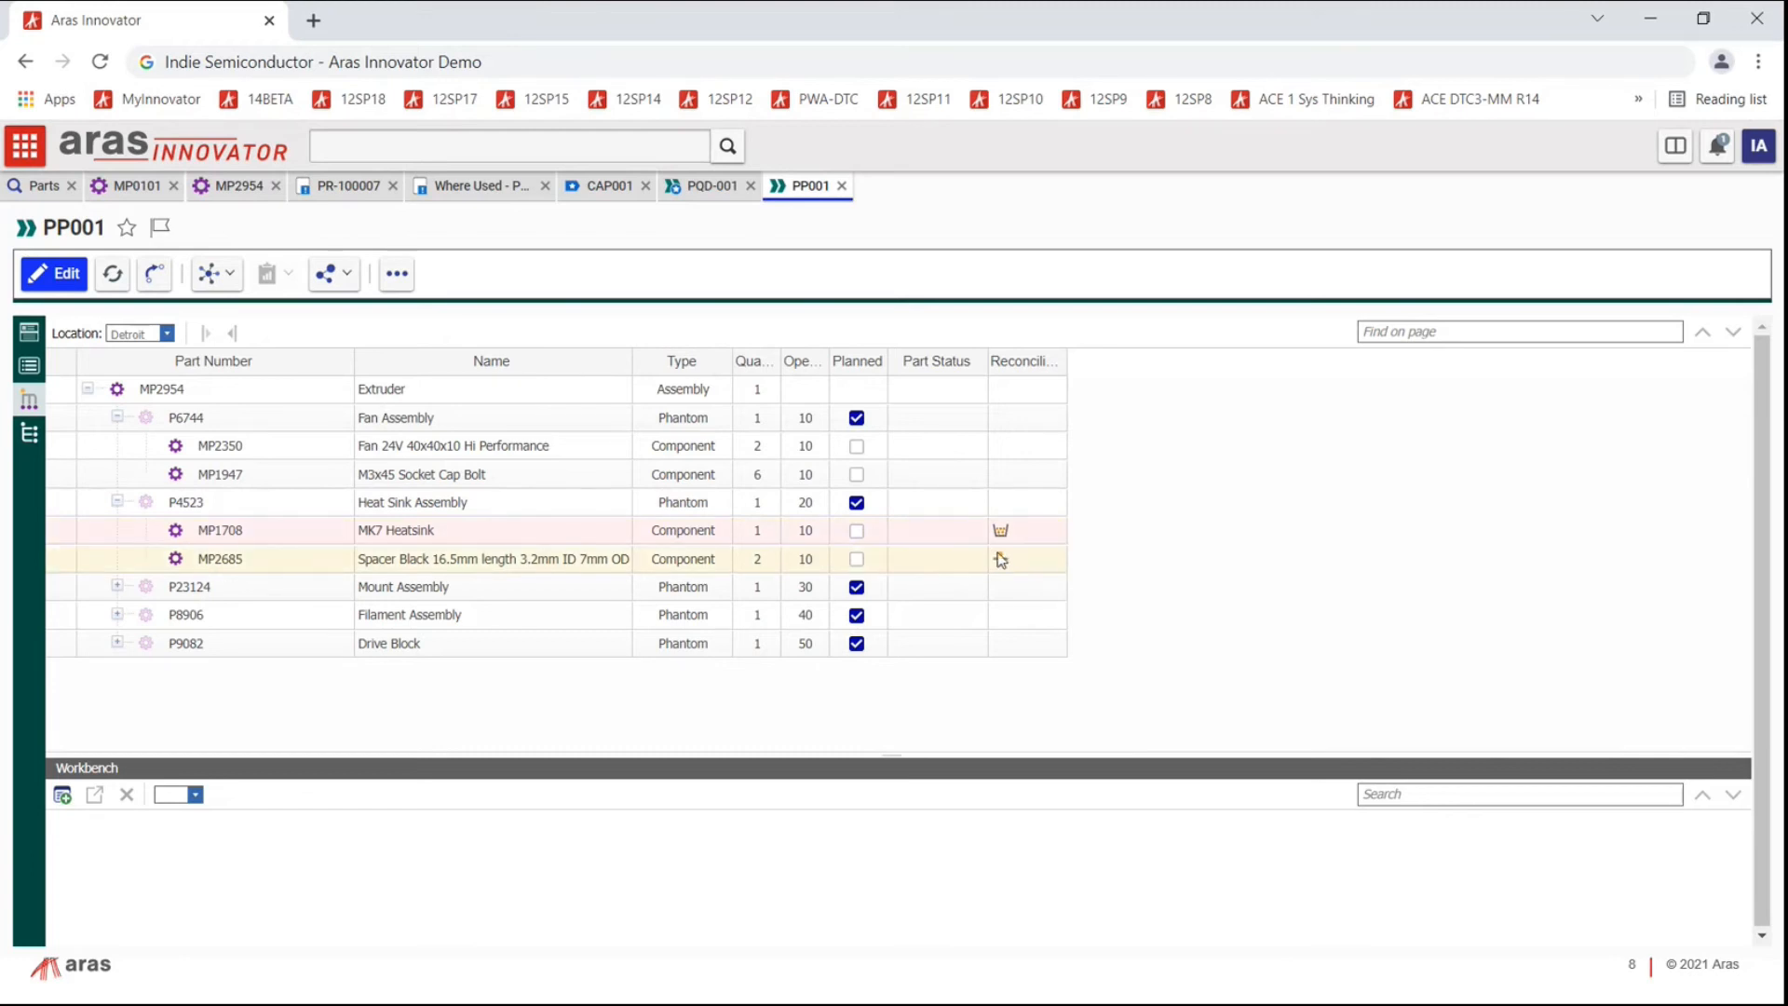
# Step: Return to the EBOM, then display PP001's process plan with Operation 10 Assemble Fan
pyautogui.click(29, 432)
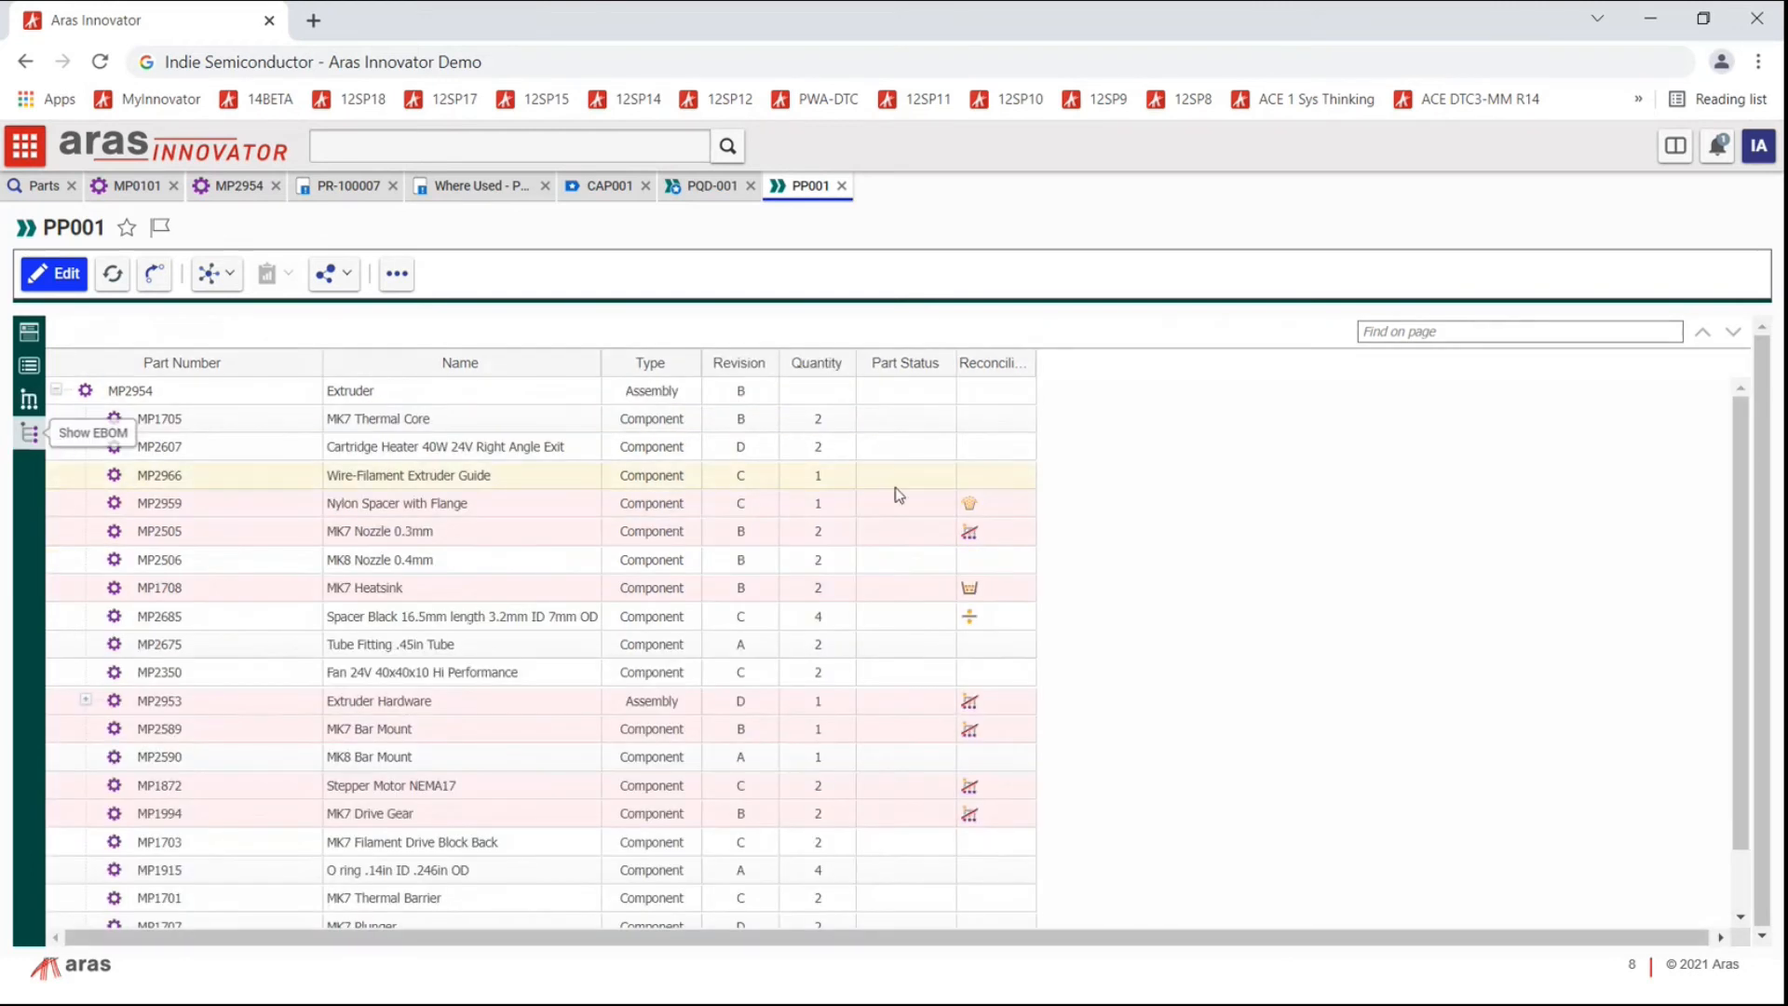
pyautogui.moveTo(967, 538)
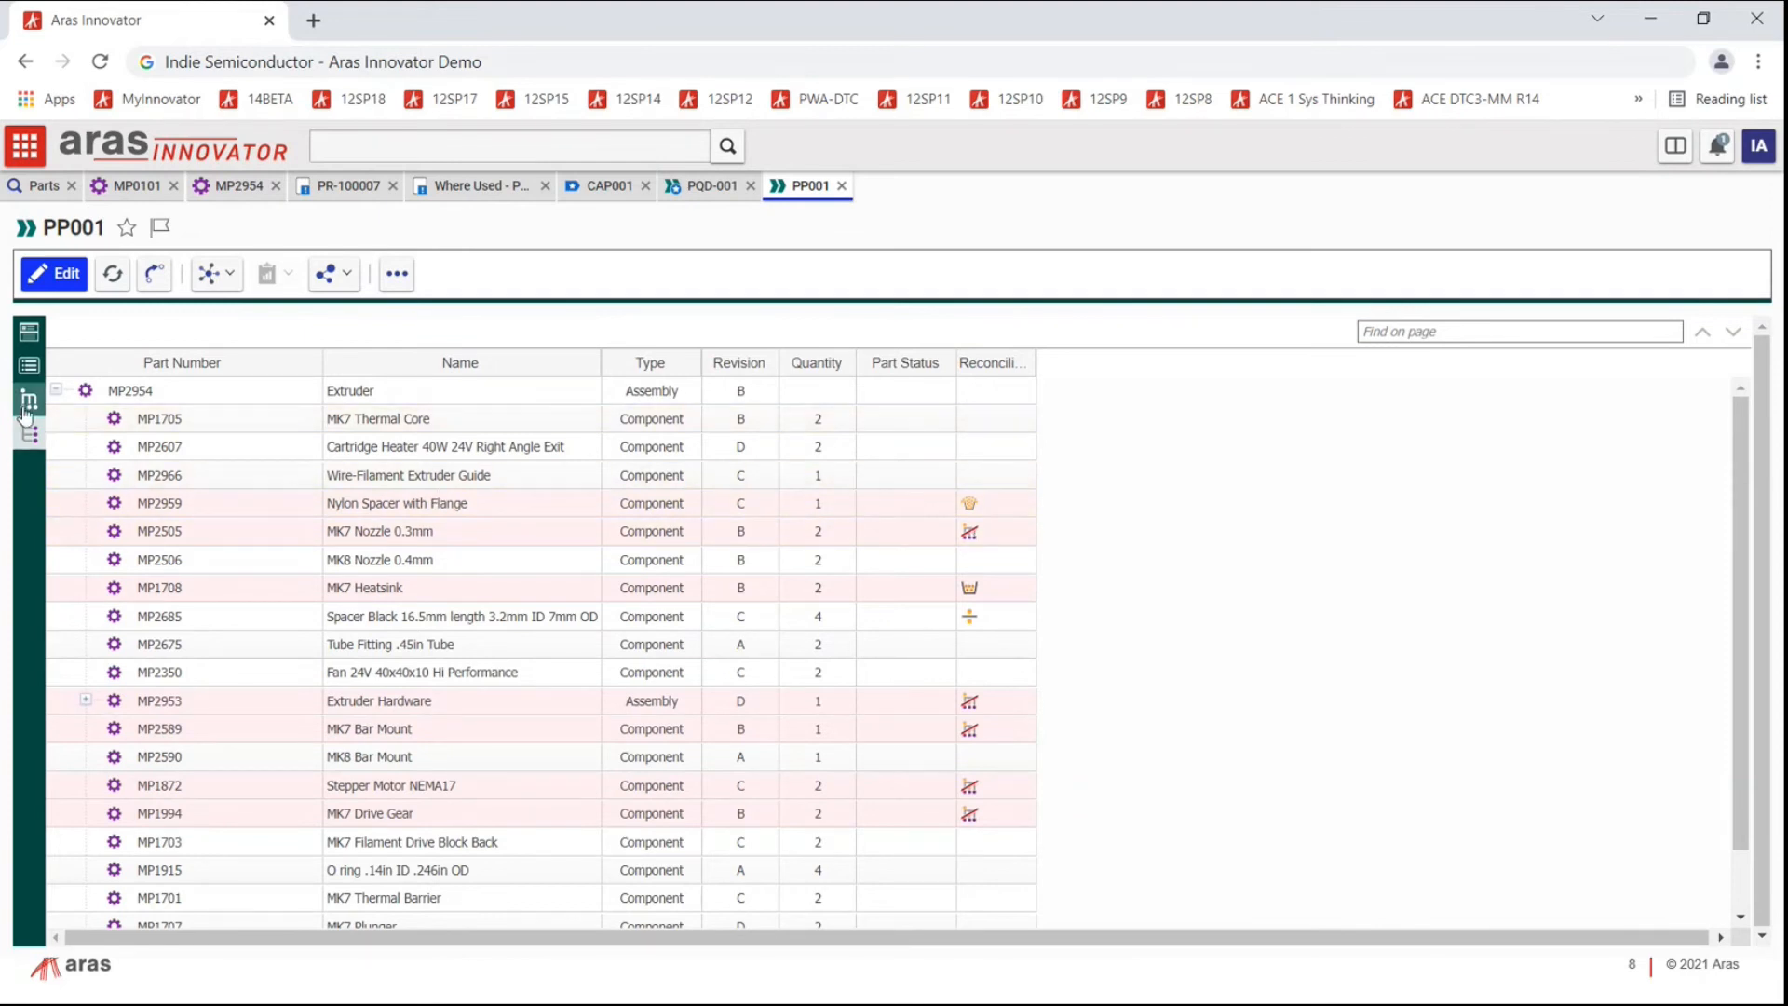
pyautogui.click(29, 364)
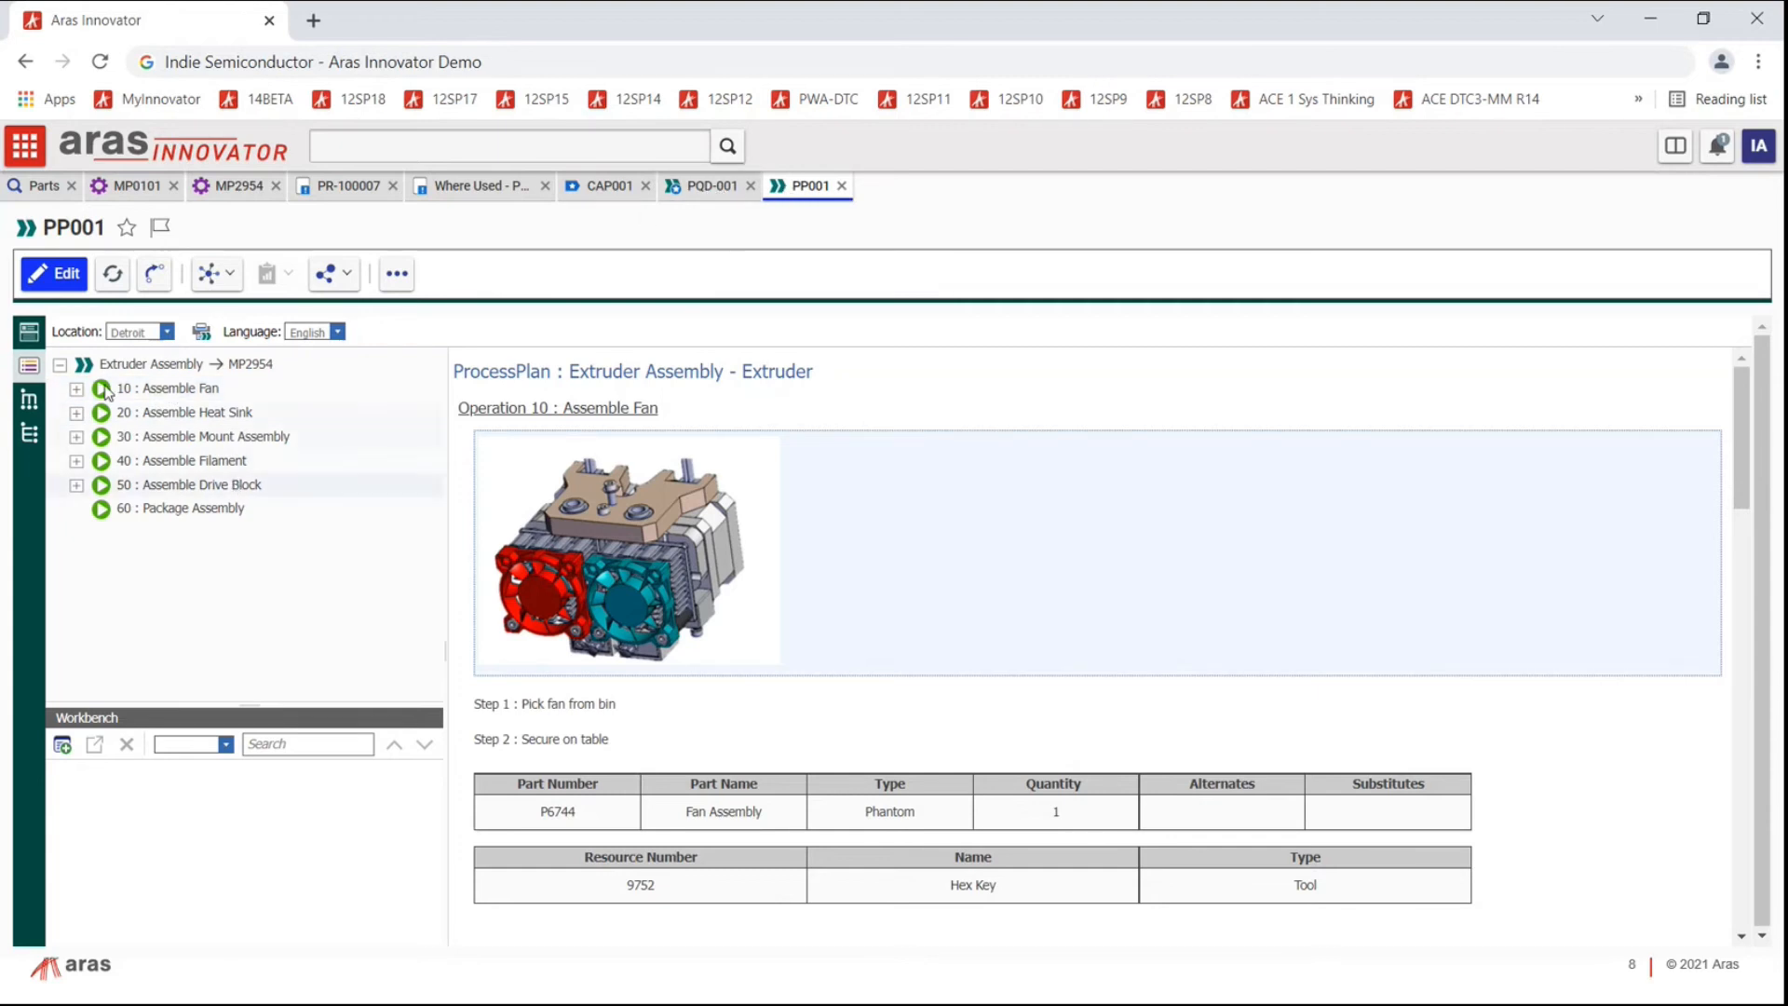
# Step: Put PP001 into edit mode, then expand and collapse operation 10 : Assemble Fan's tree
pyautogui.click(58, 274)
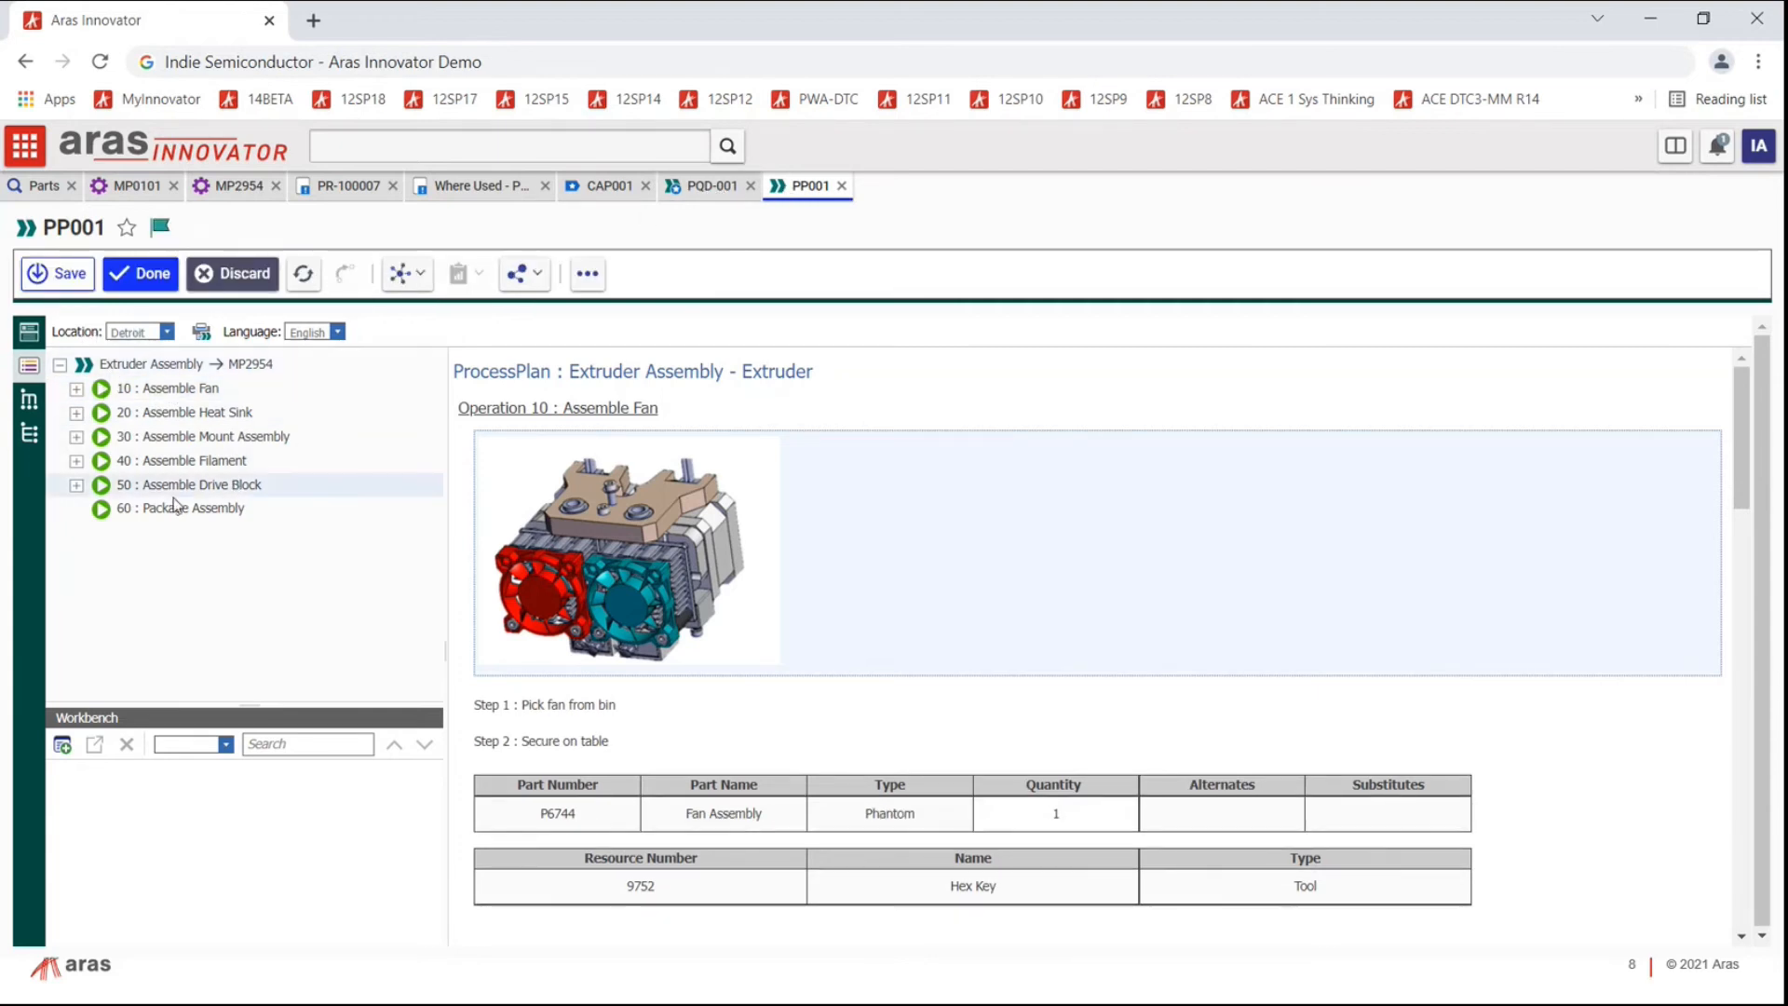
pyautogui.click(75, 394)
pyautogui.click(75, 392)
pyautogui.click(194, 418)
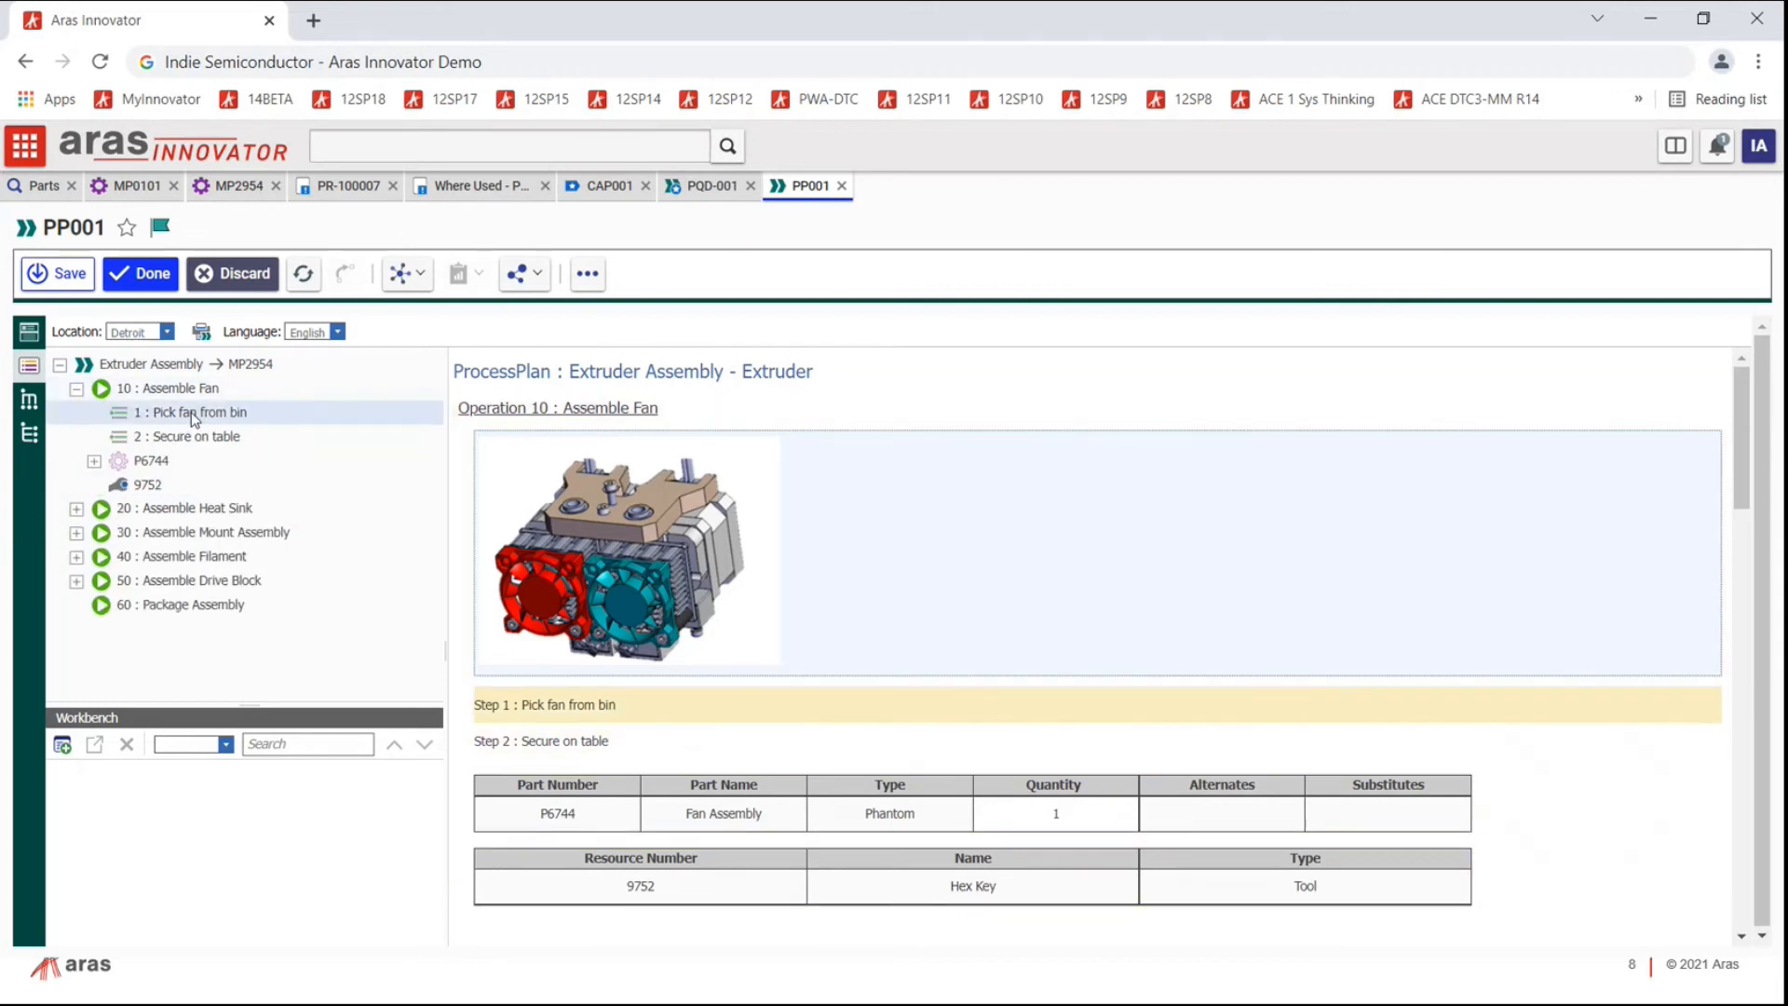
pyautogui.click(190, 436)
pyautogui.doubleClick(121, 463)
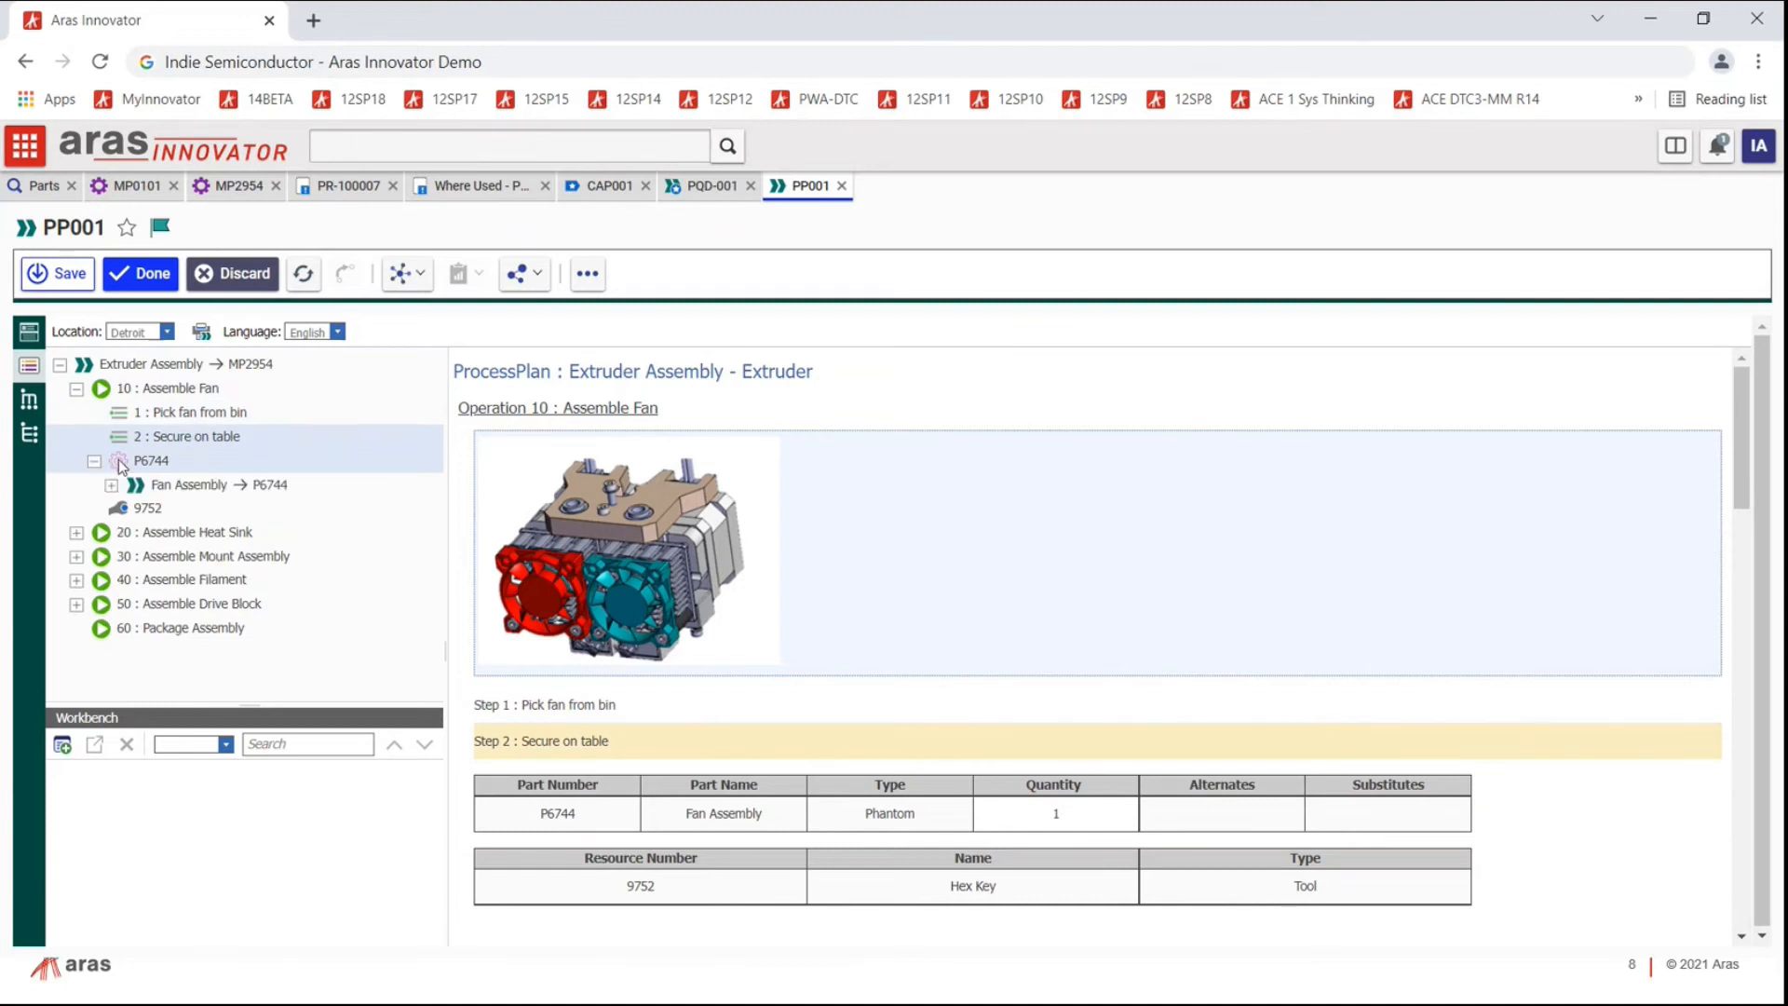
pyautogui.click(111, 485)
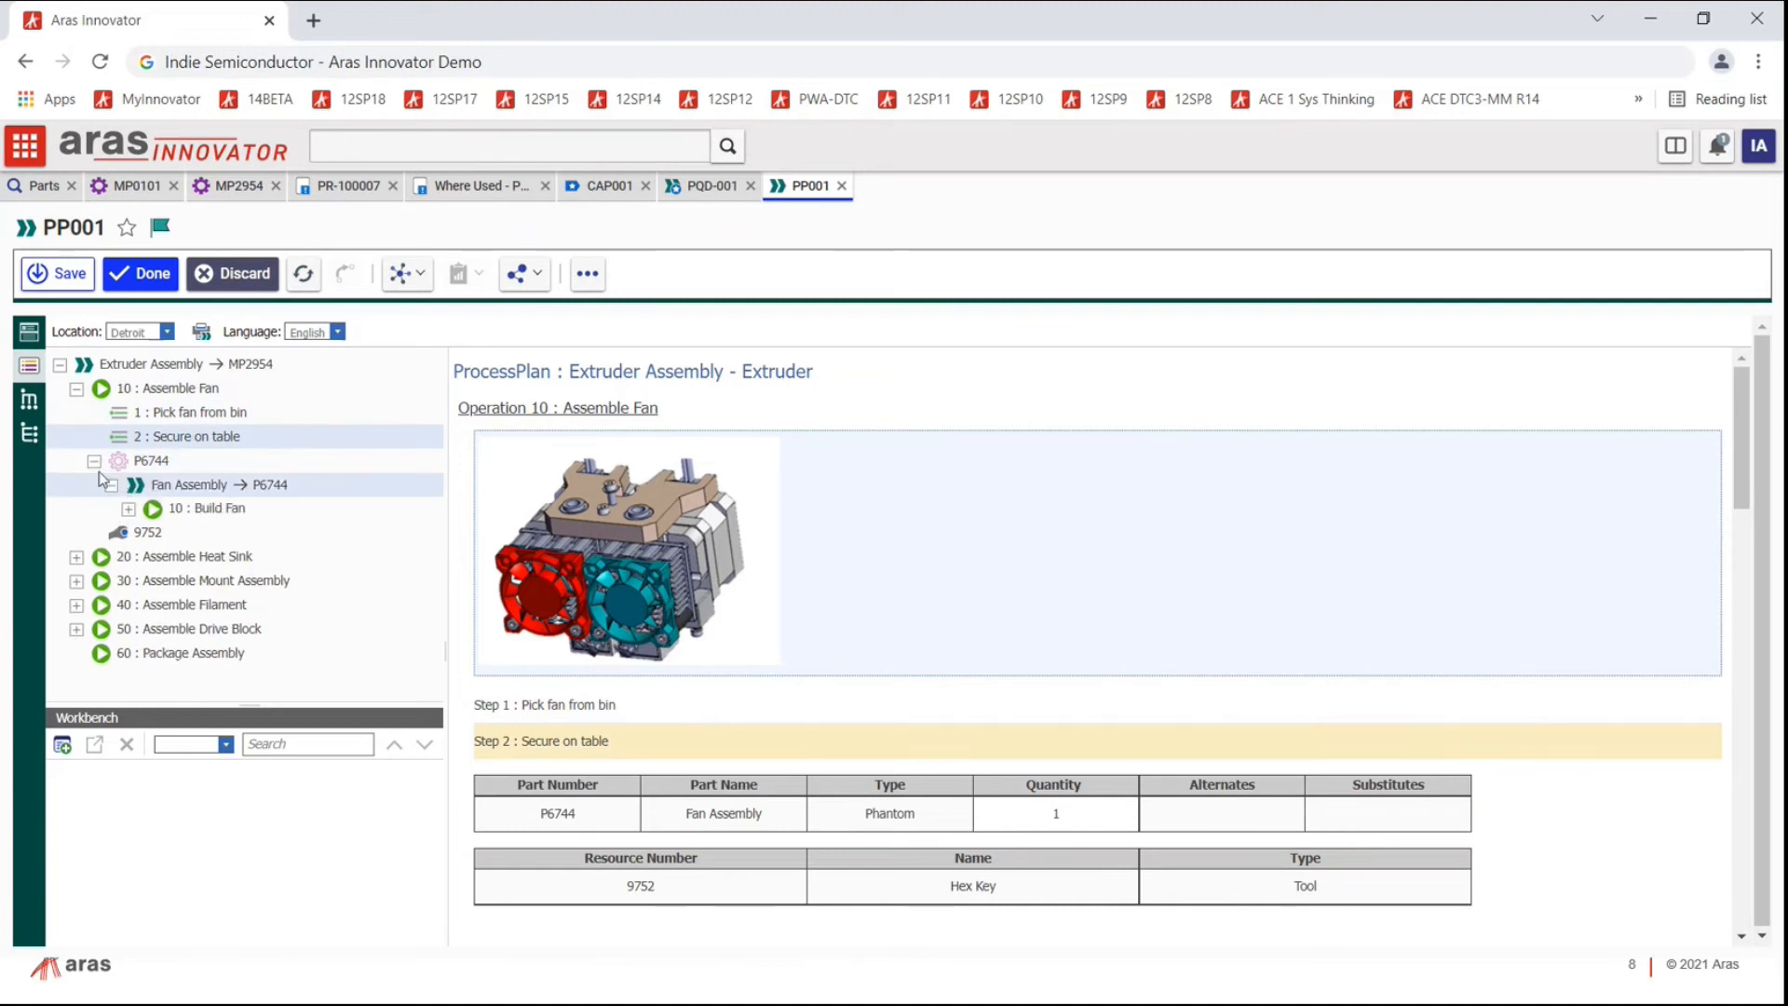
pyautogui.click(109, 485)
pyautogui.click(94, 461)
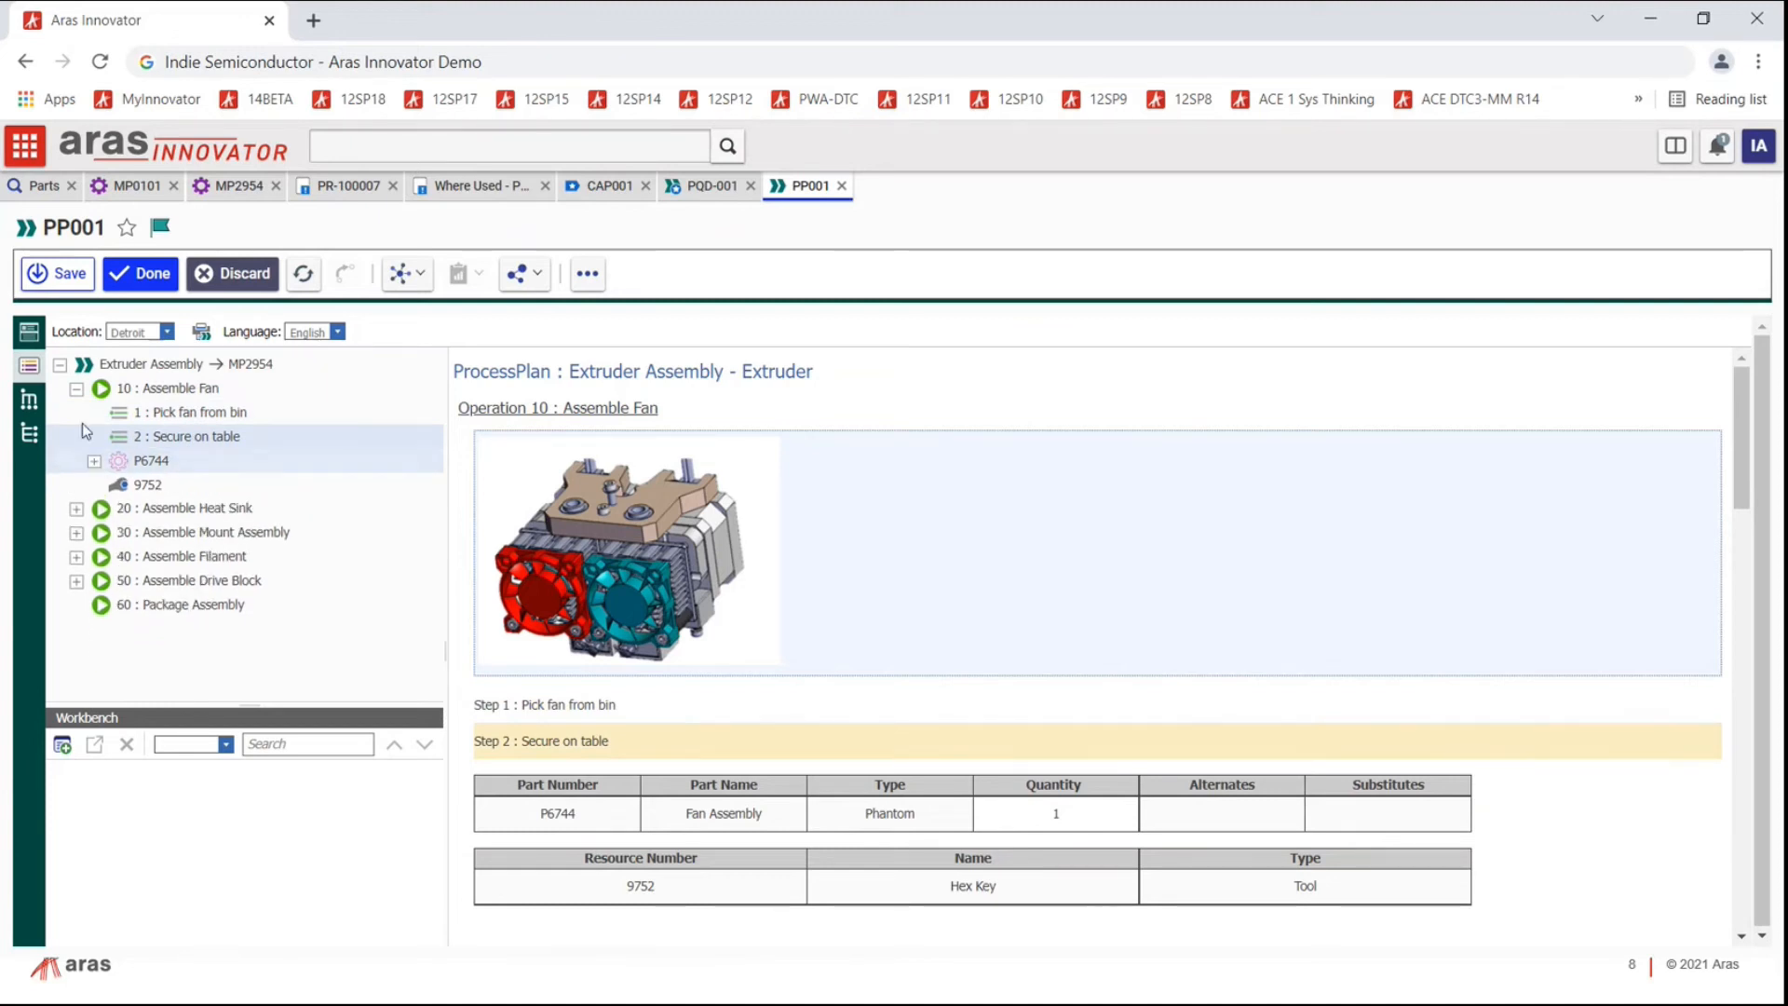
pyautogui.click(77, 389)
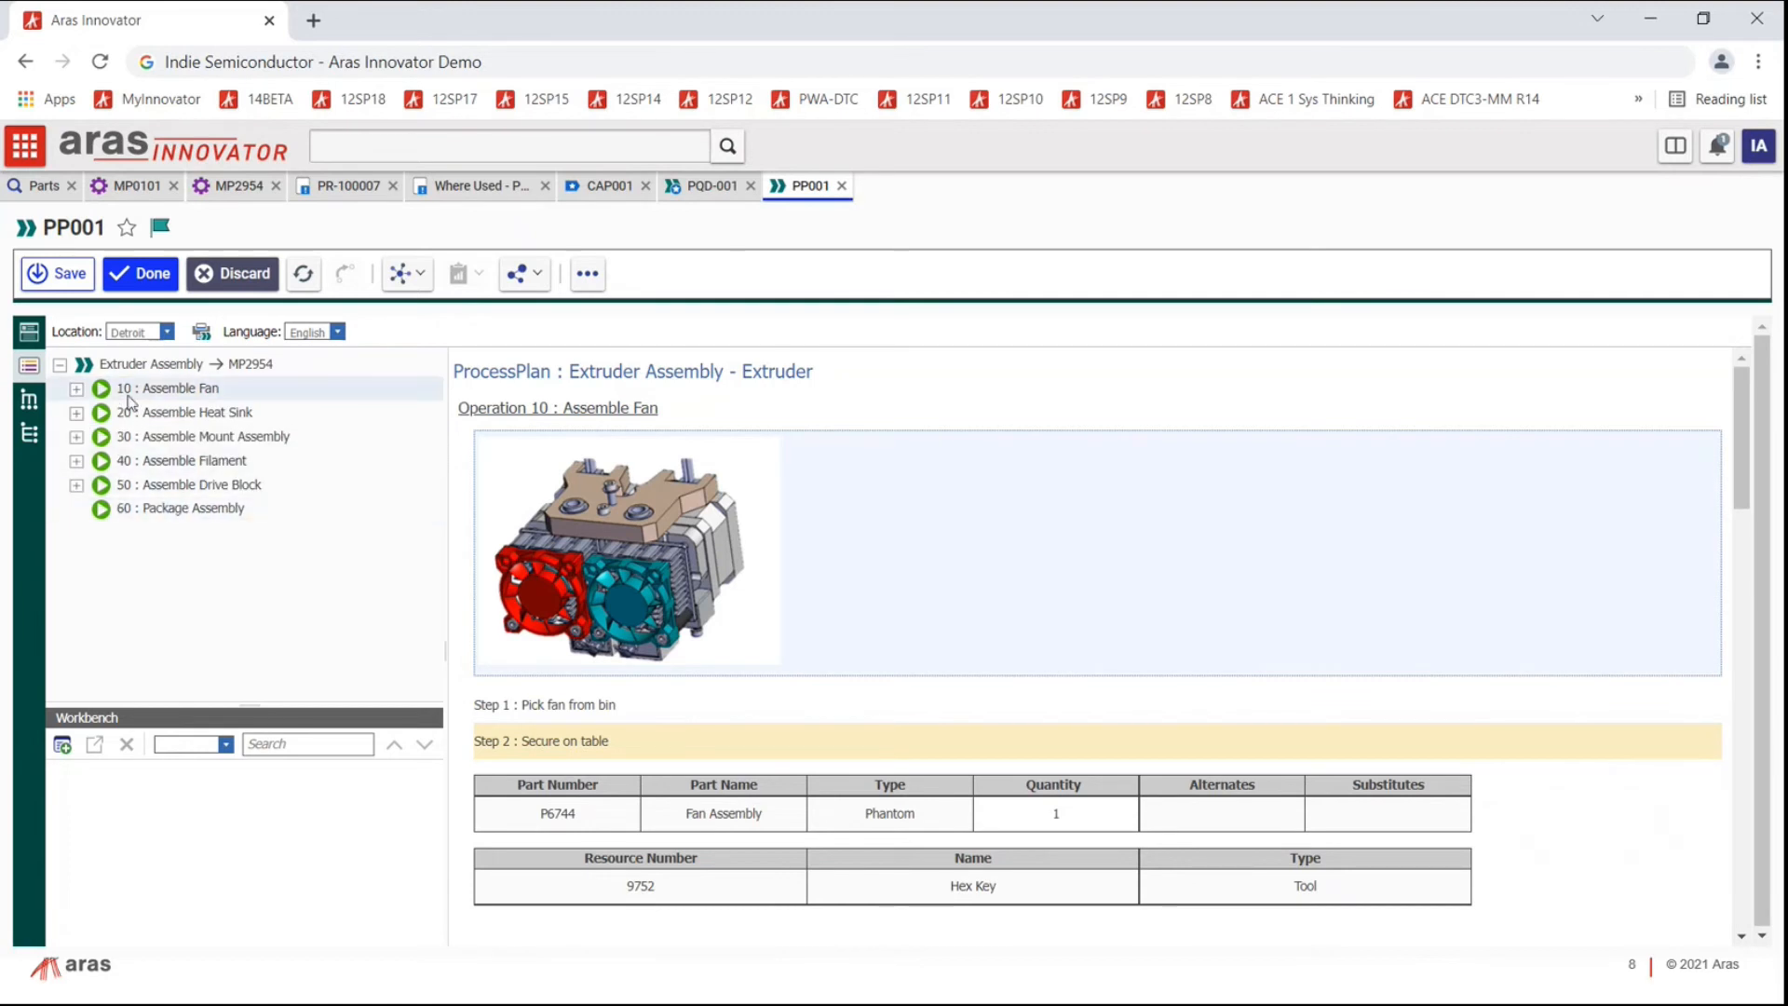
# Step: View PQD-001's Process FMEA editor, close PQD-001, and return to PP001
pyautogui.click(702, 189)
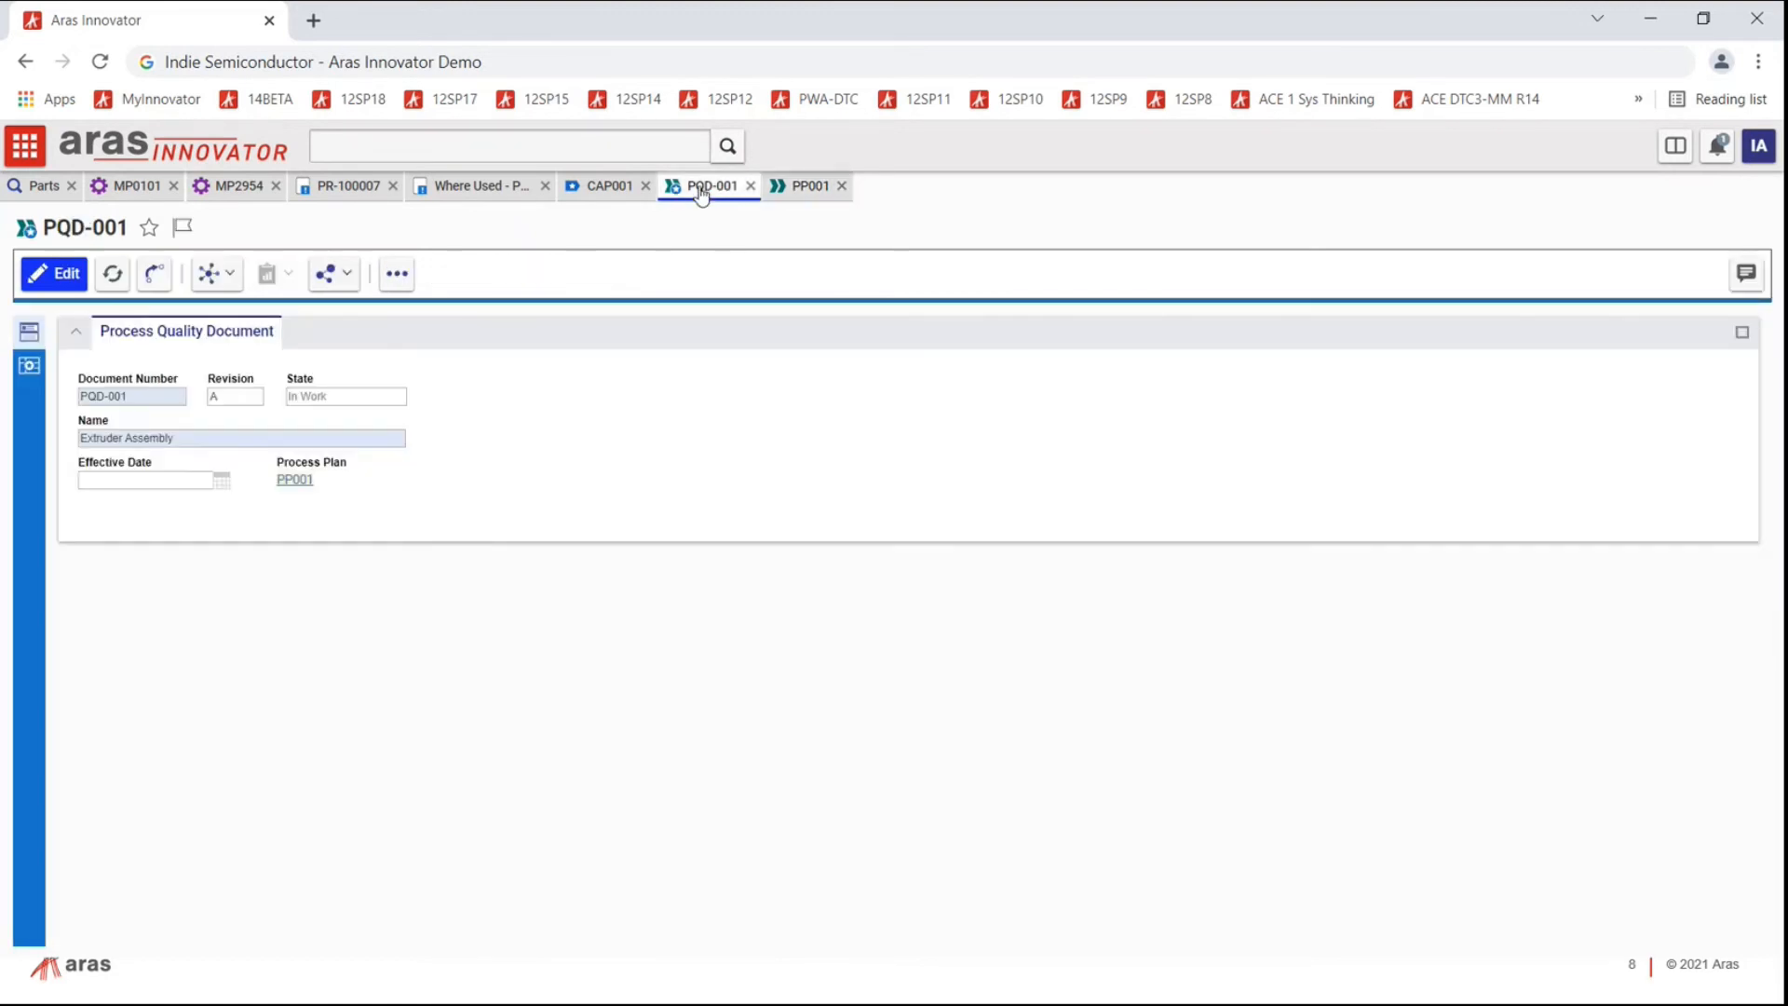
pyautogui.click(29, 365)
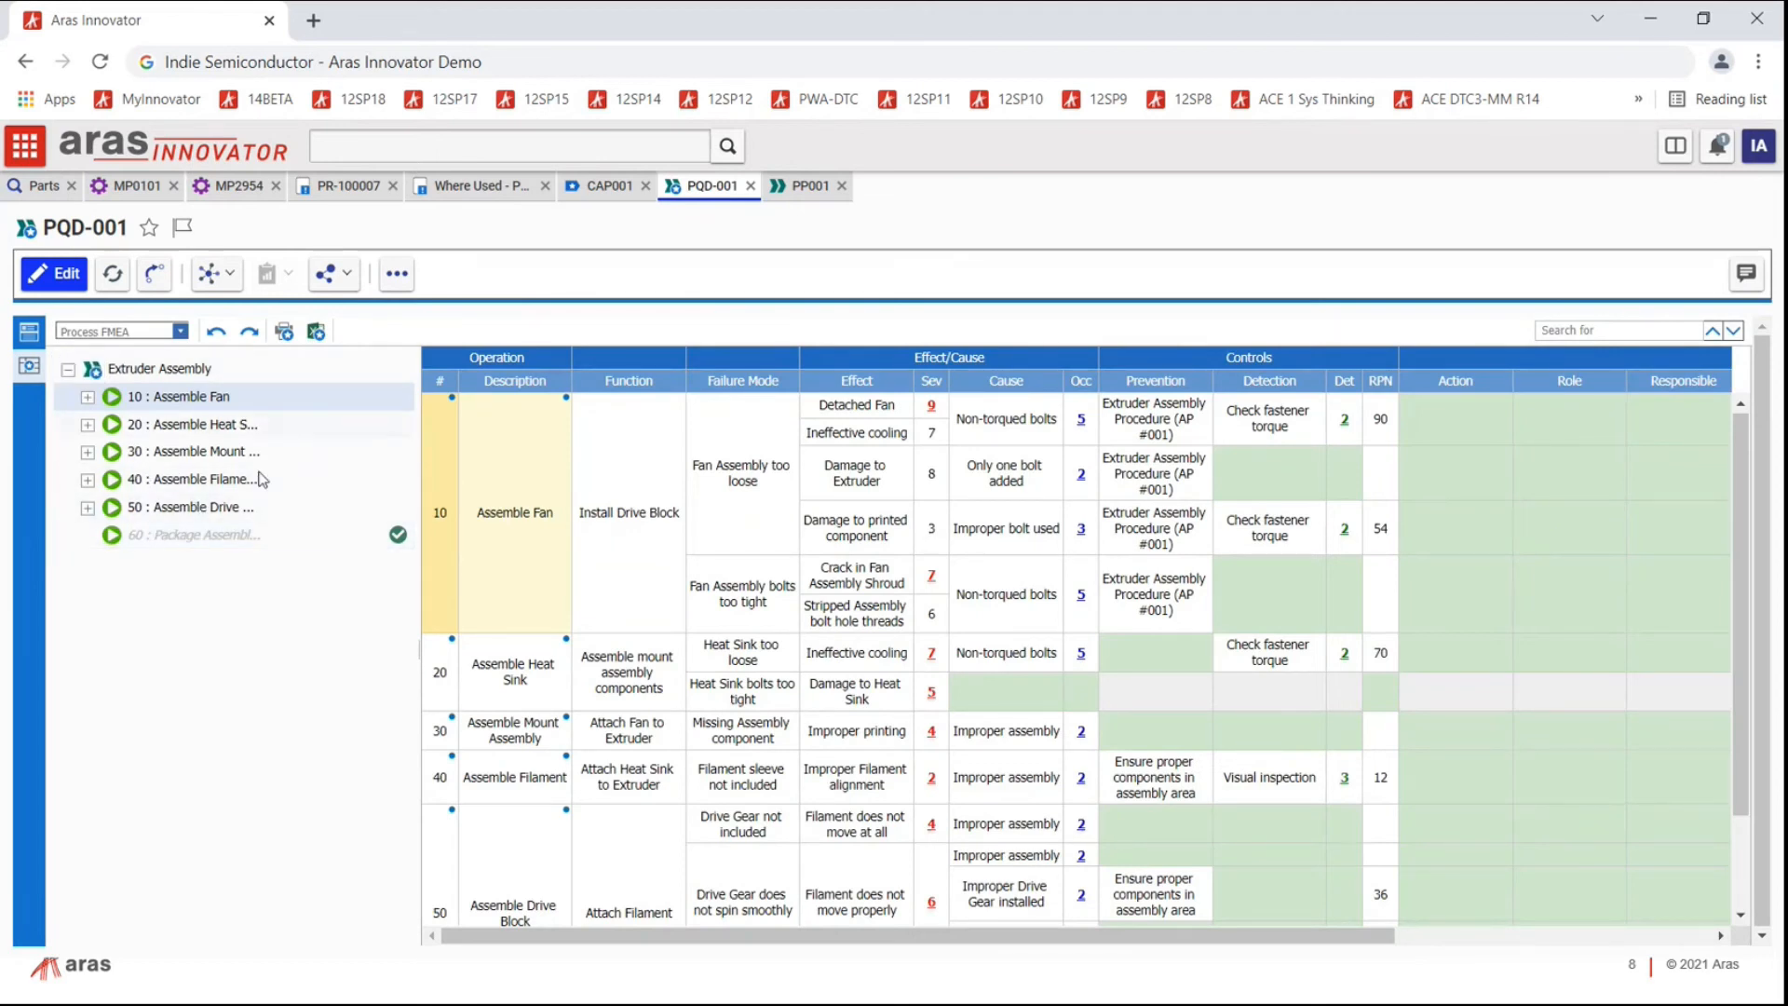
pyautogui.click(750, 187)
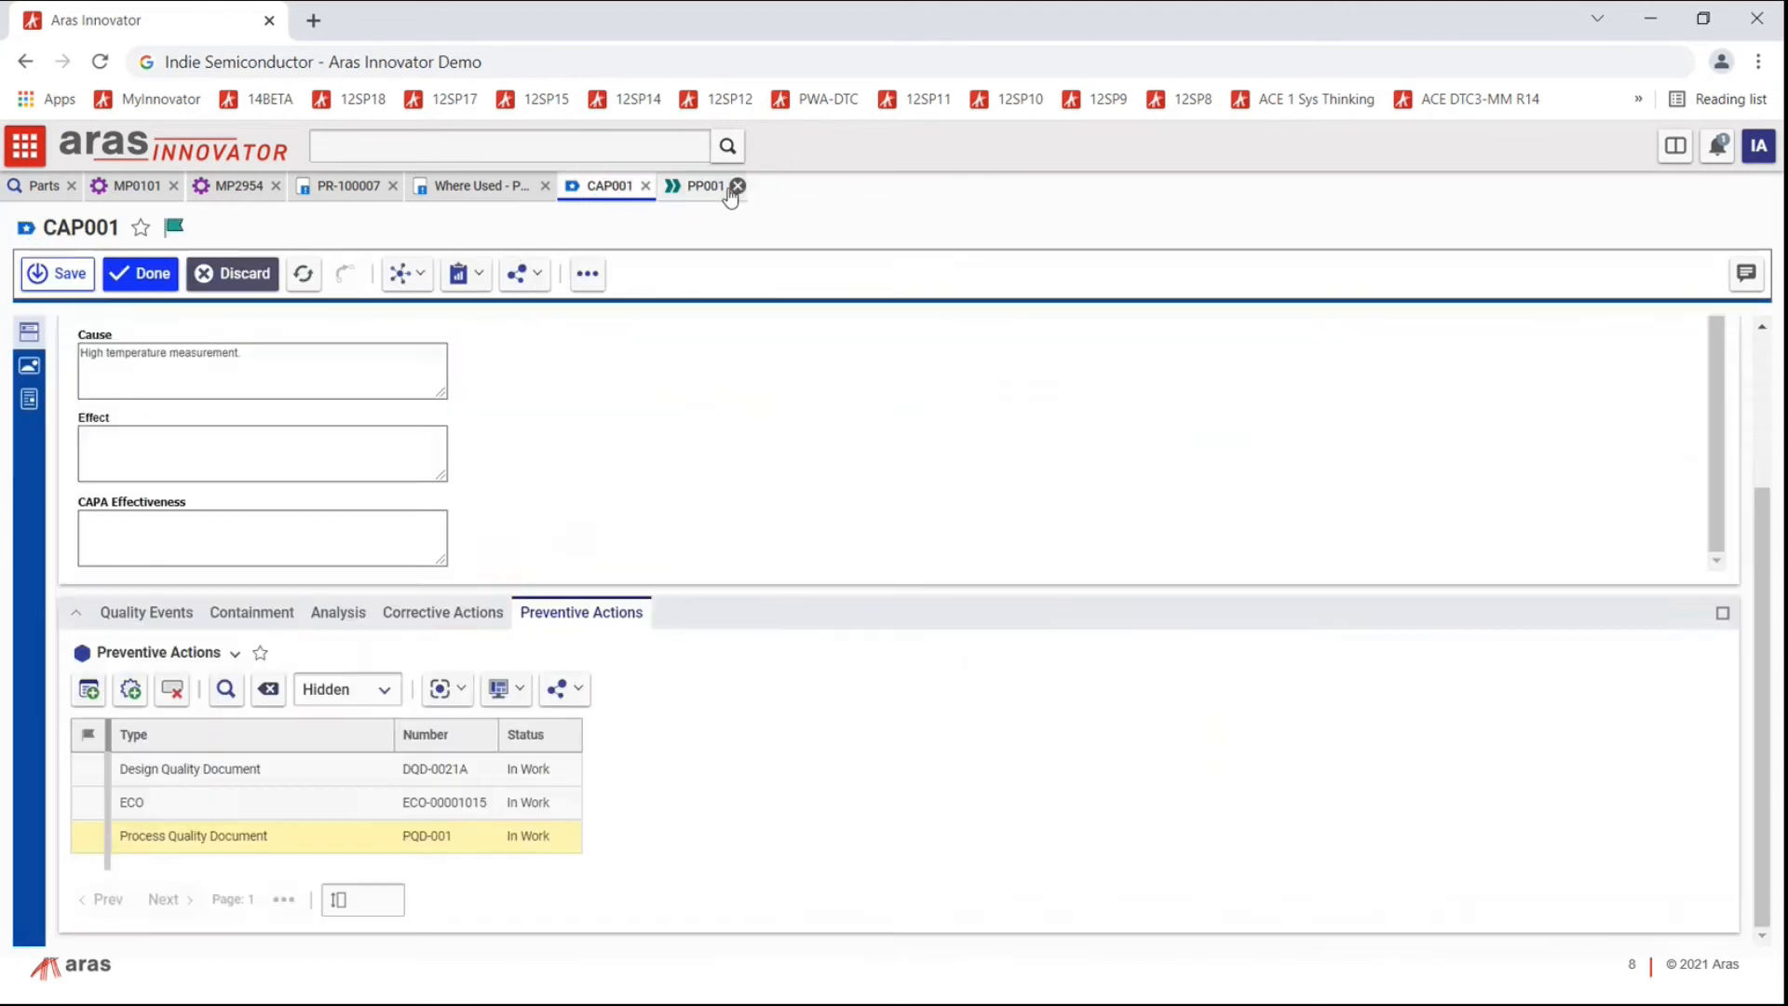
pyautogui.click(701, 185)
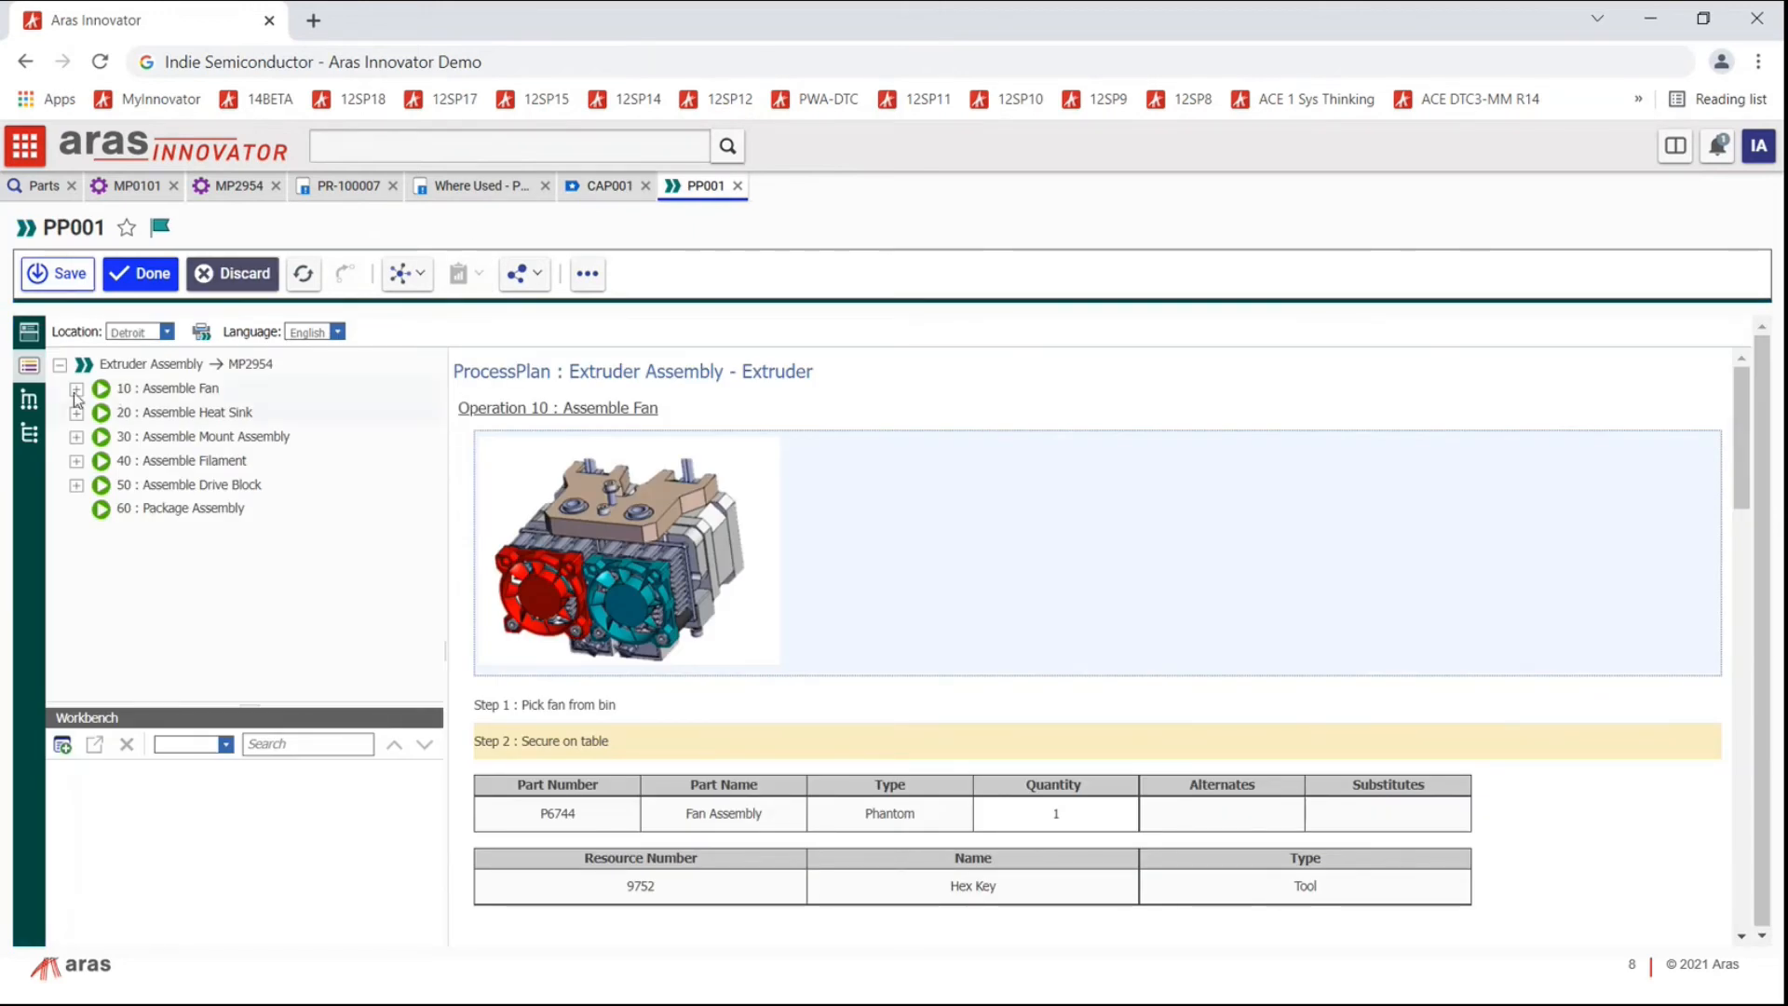
# Step: Insert operation 70 'Ship' under Extruder Assembly with setup time 12 and cycle time 3, then select it
pyautogui.rightClick(147, 371)
pyautogui.click(195, 386)
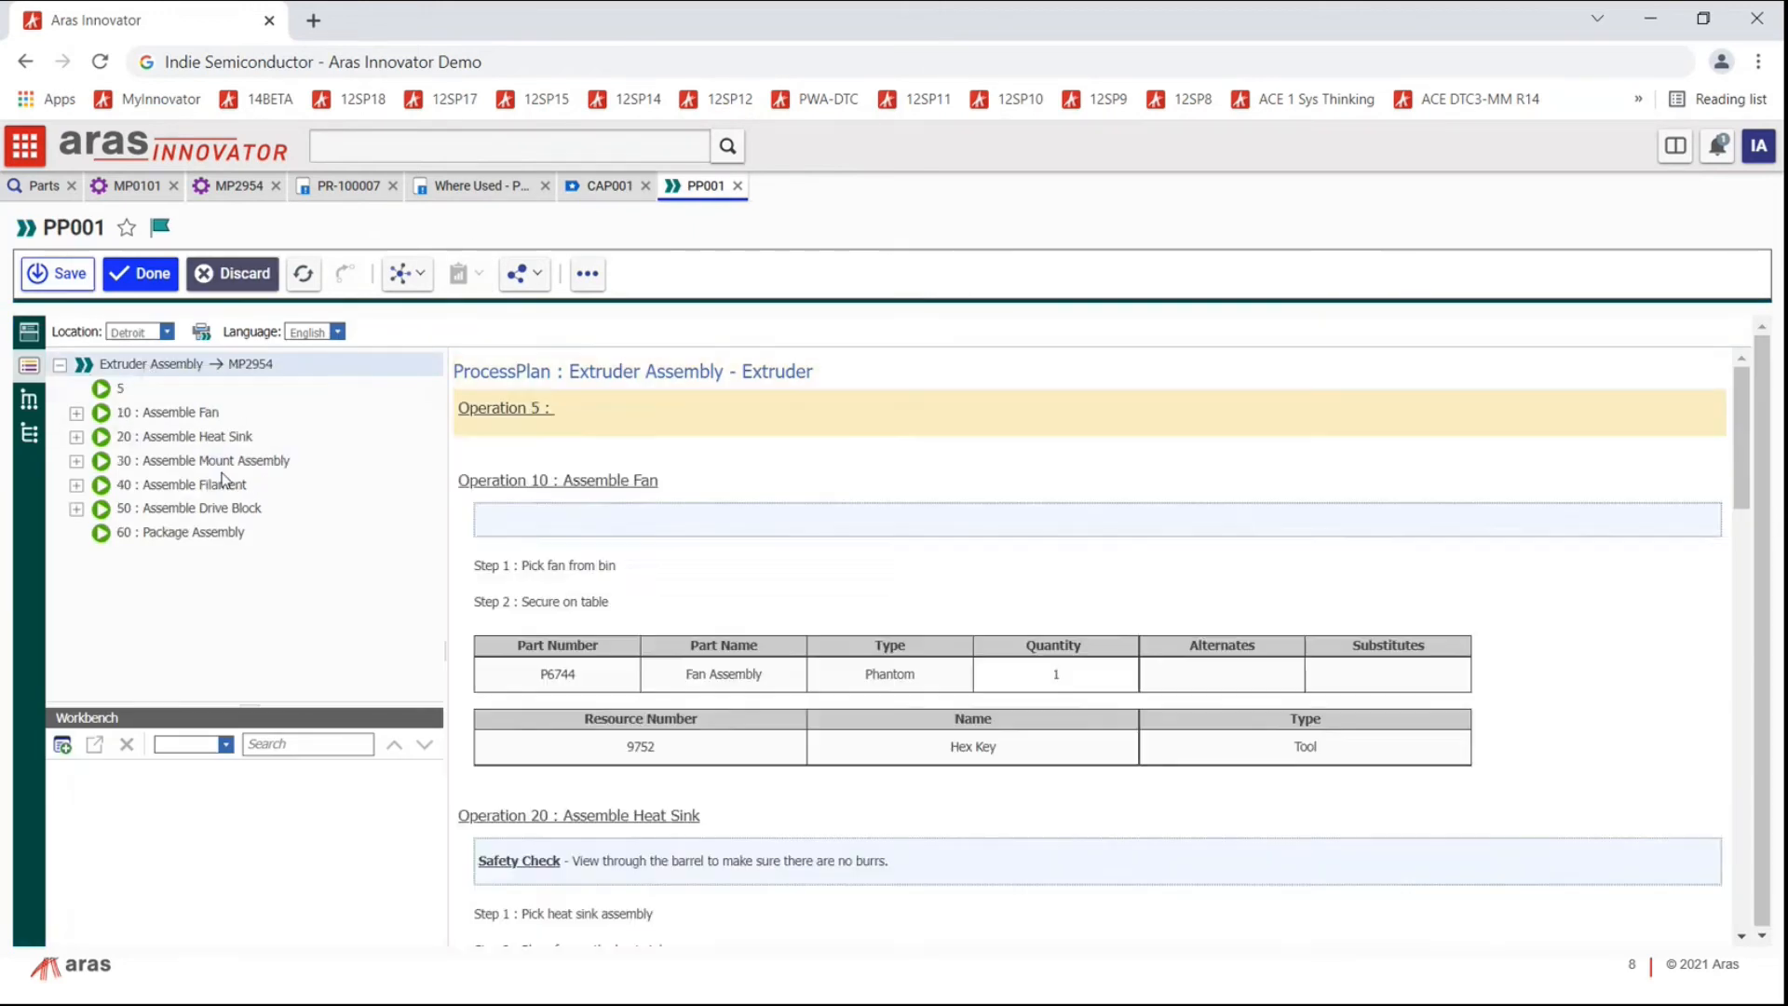
pyautogui.moveTo(605, 349); pyautogui.dragTo(560, 346)
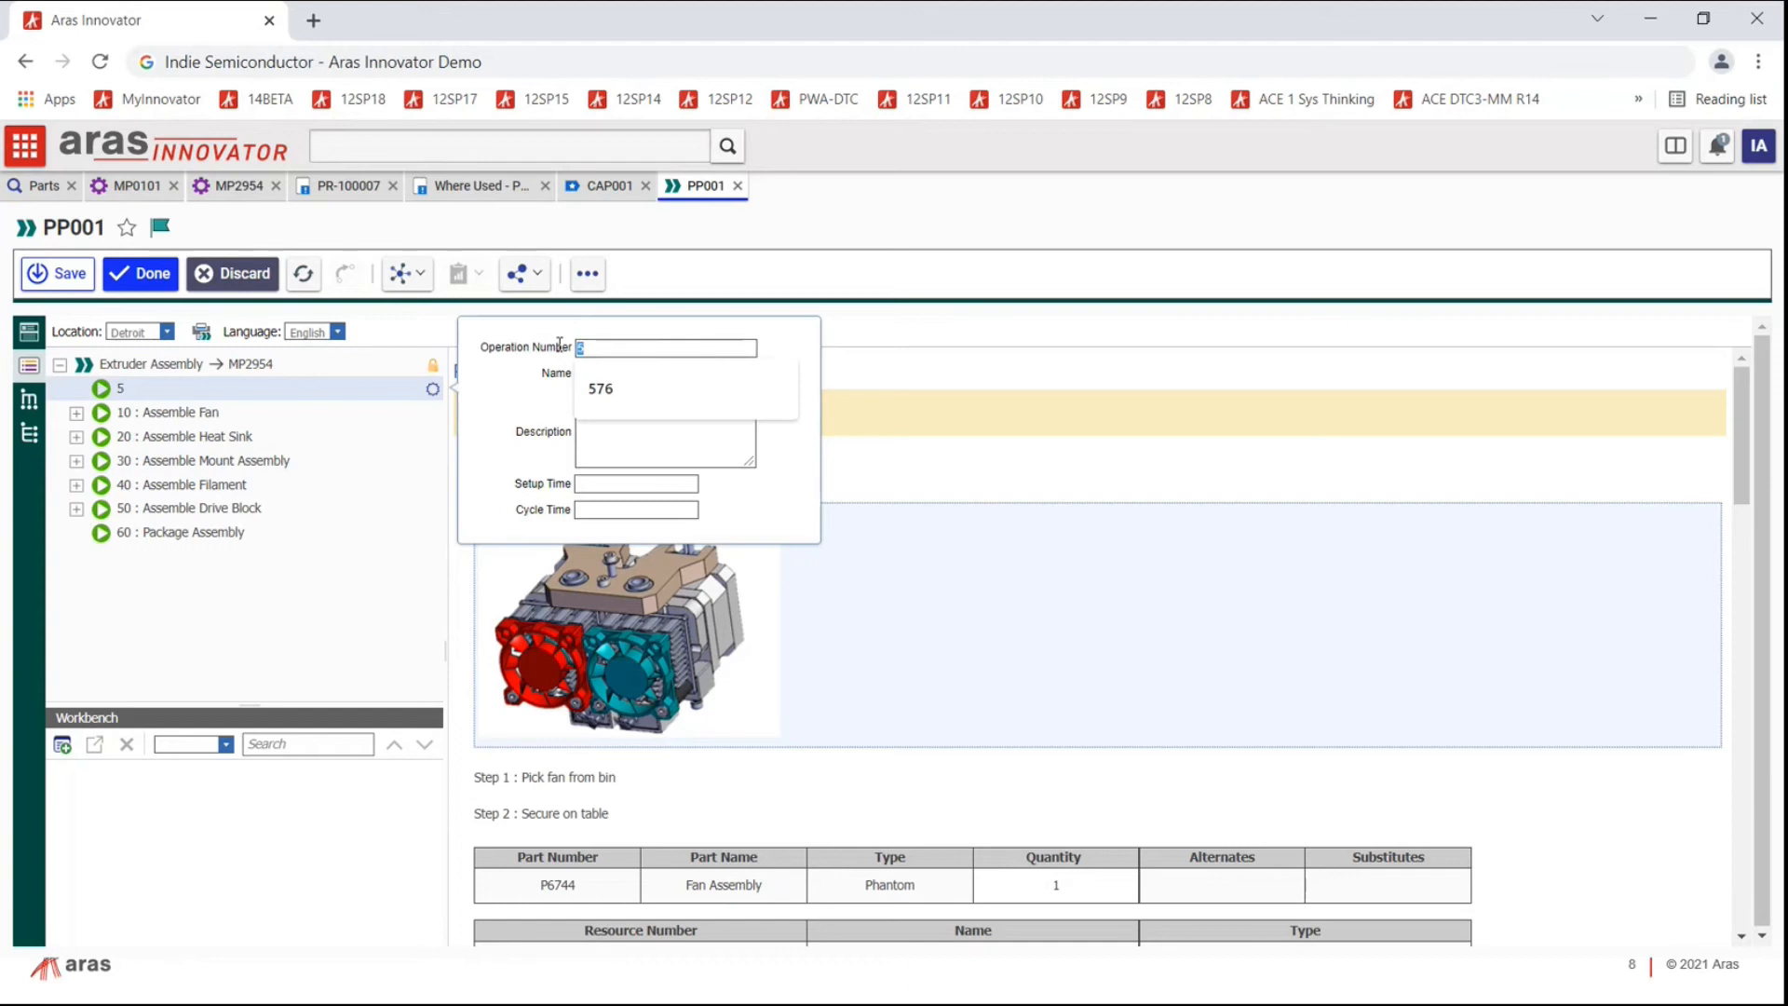
pyautogui.write('70')
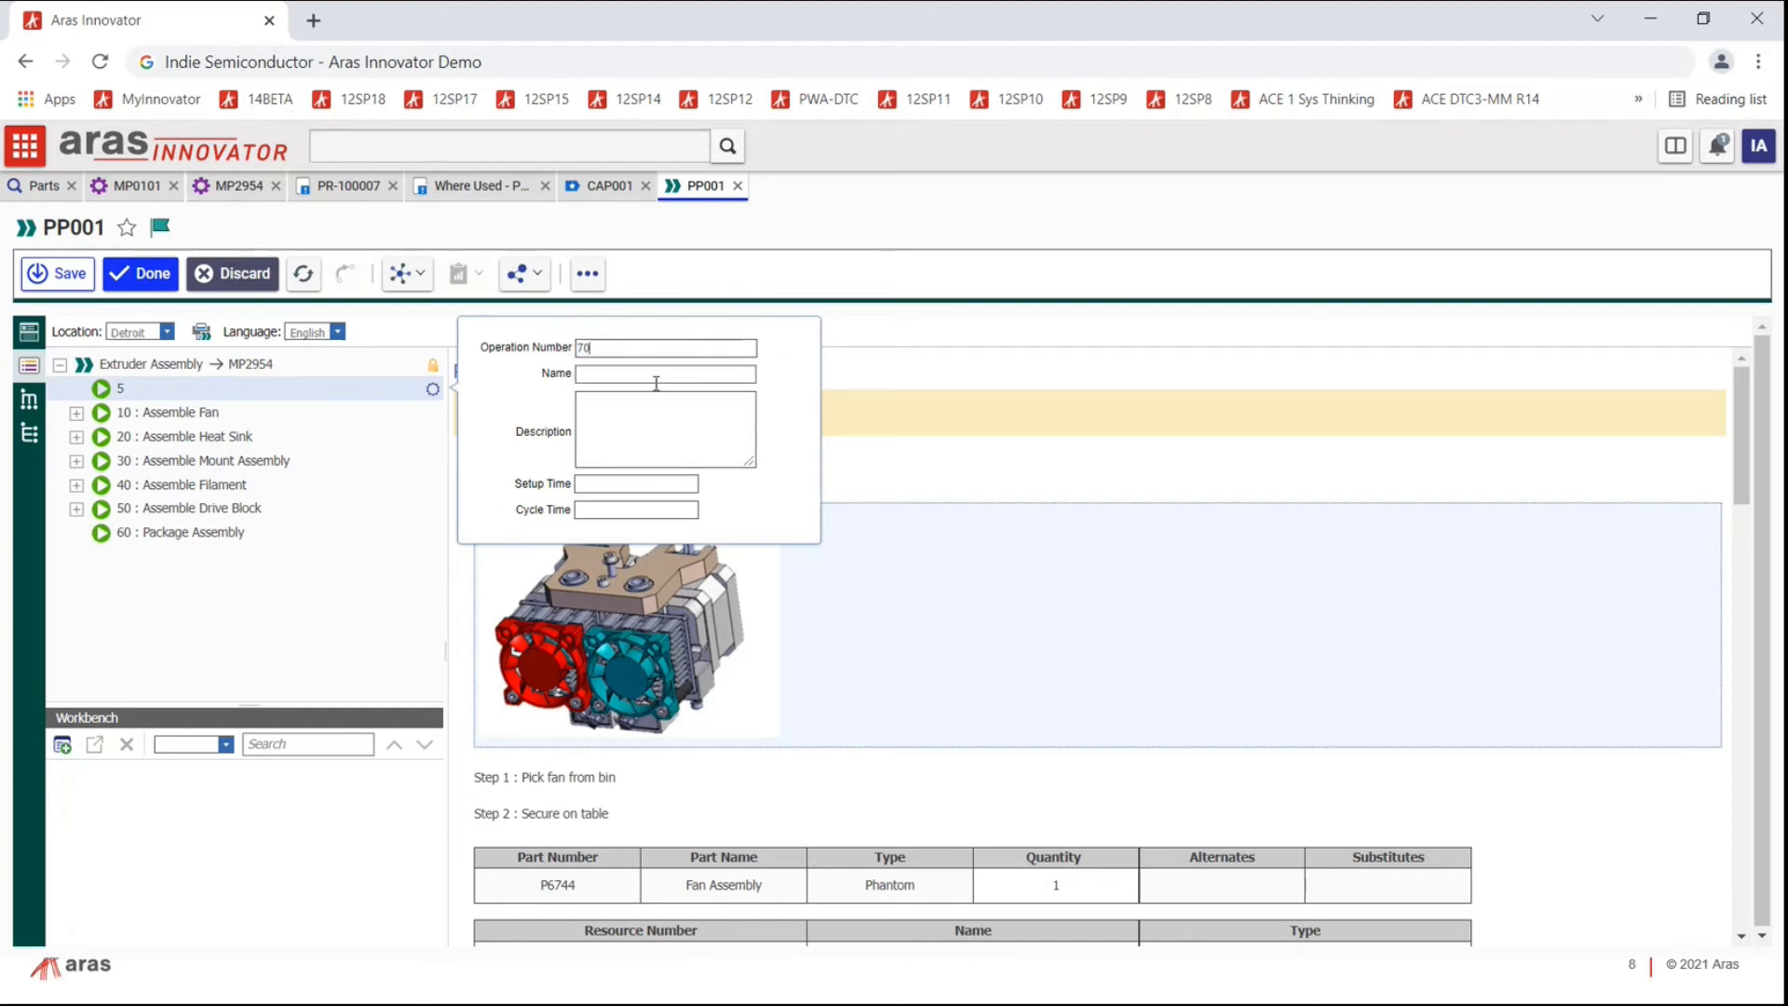
pyautogui.click(654, 372)
pyautogui.write('Ship')
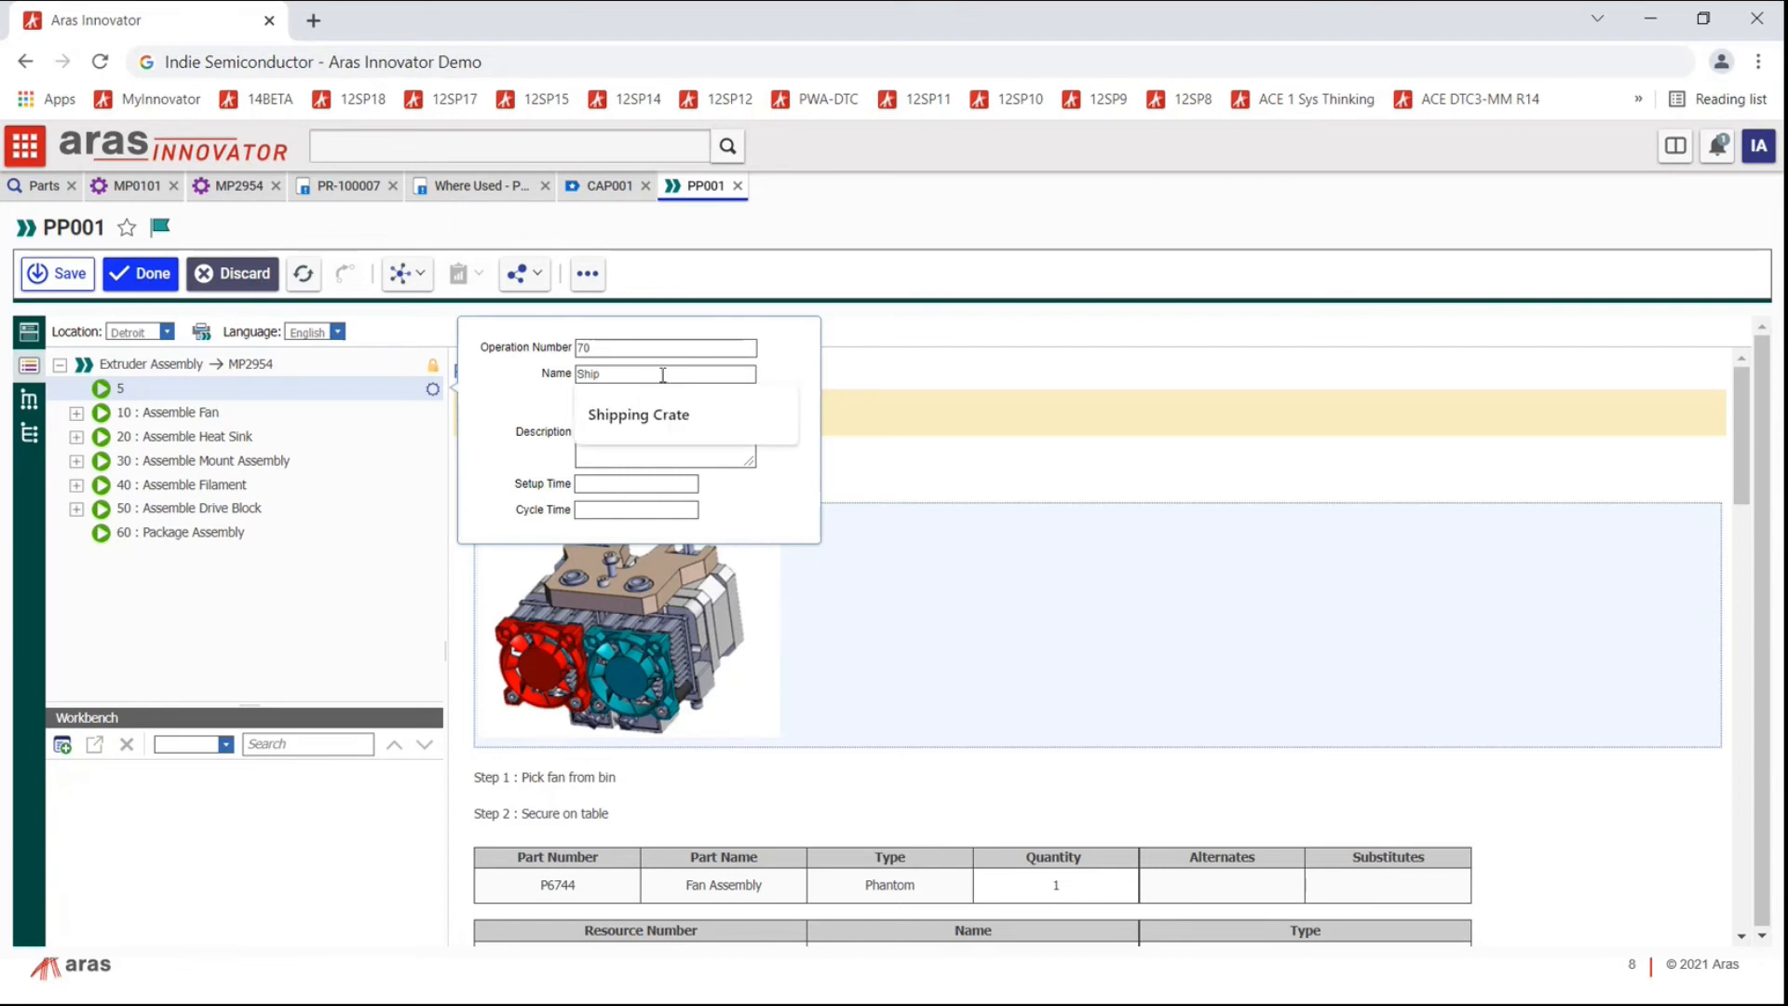
pyautogui.click(805, 337)
pyautogui.click(614, 476)
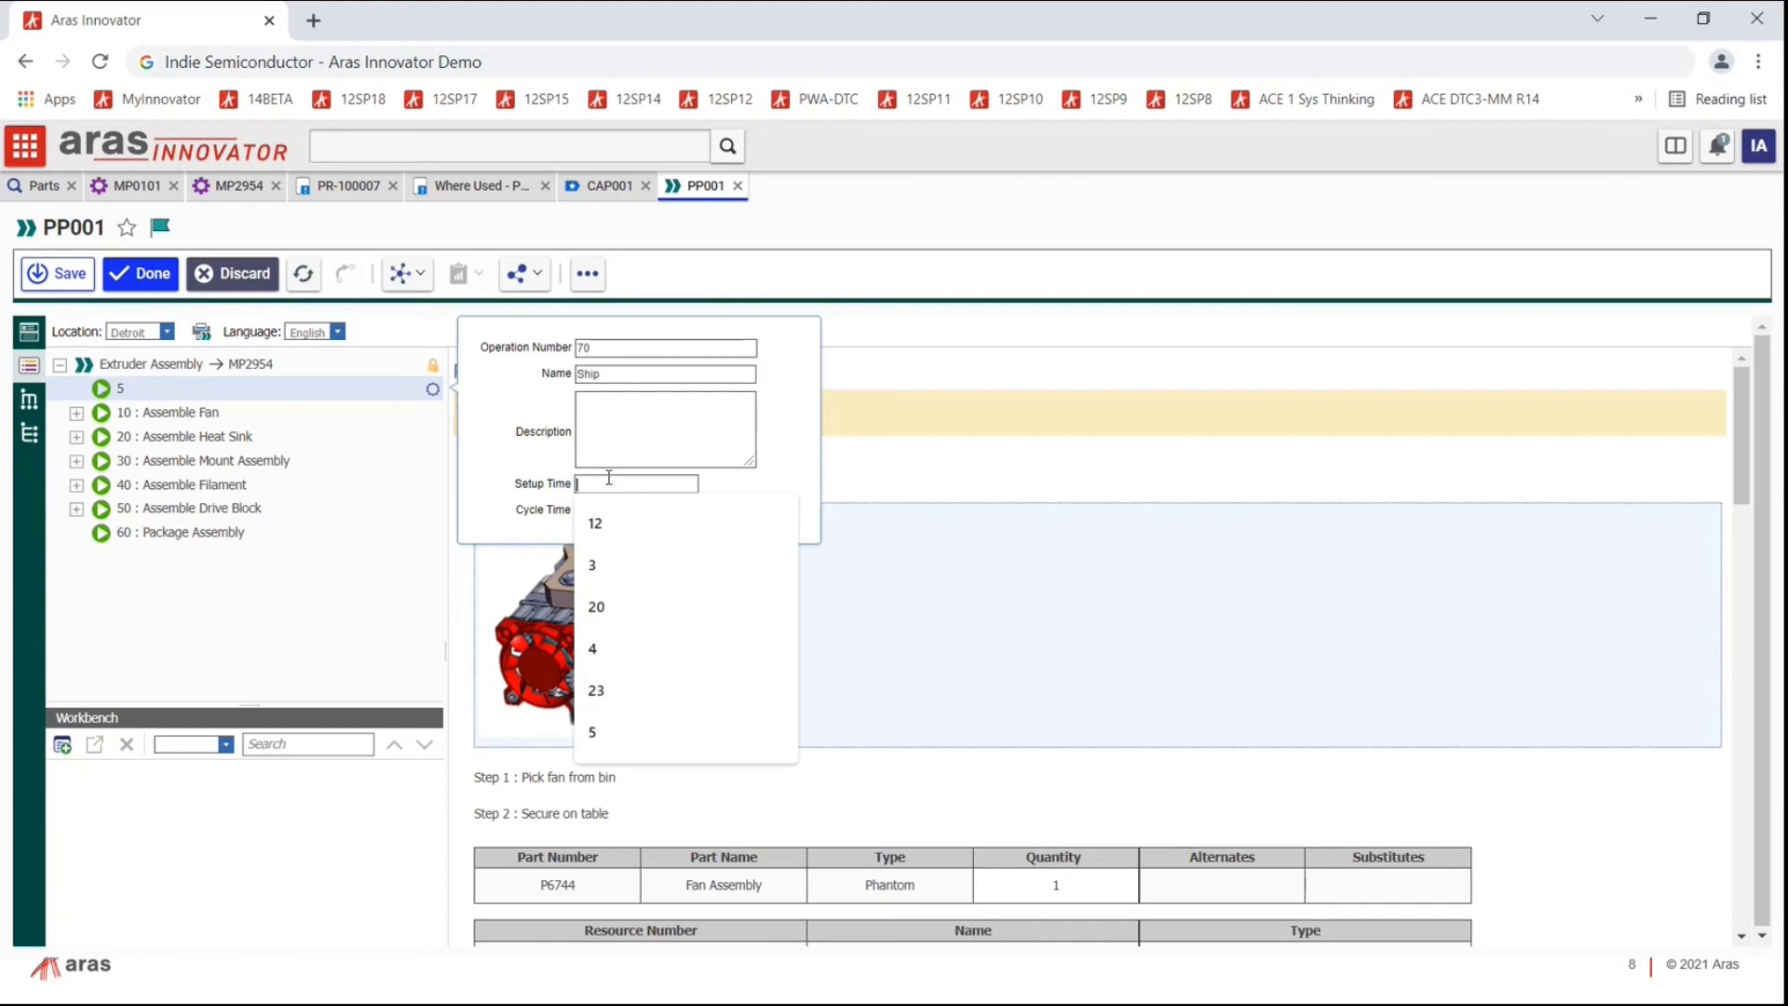
pyautogui.click(599, 522)
pyautogui.click(594, 510)
pyautogui.click(590, 551)
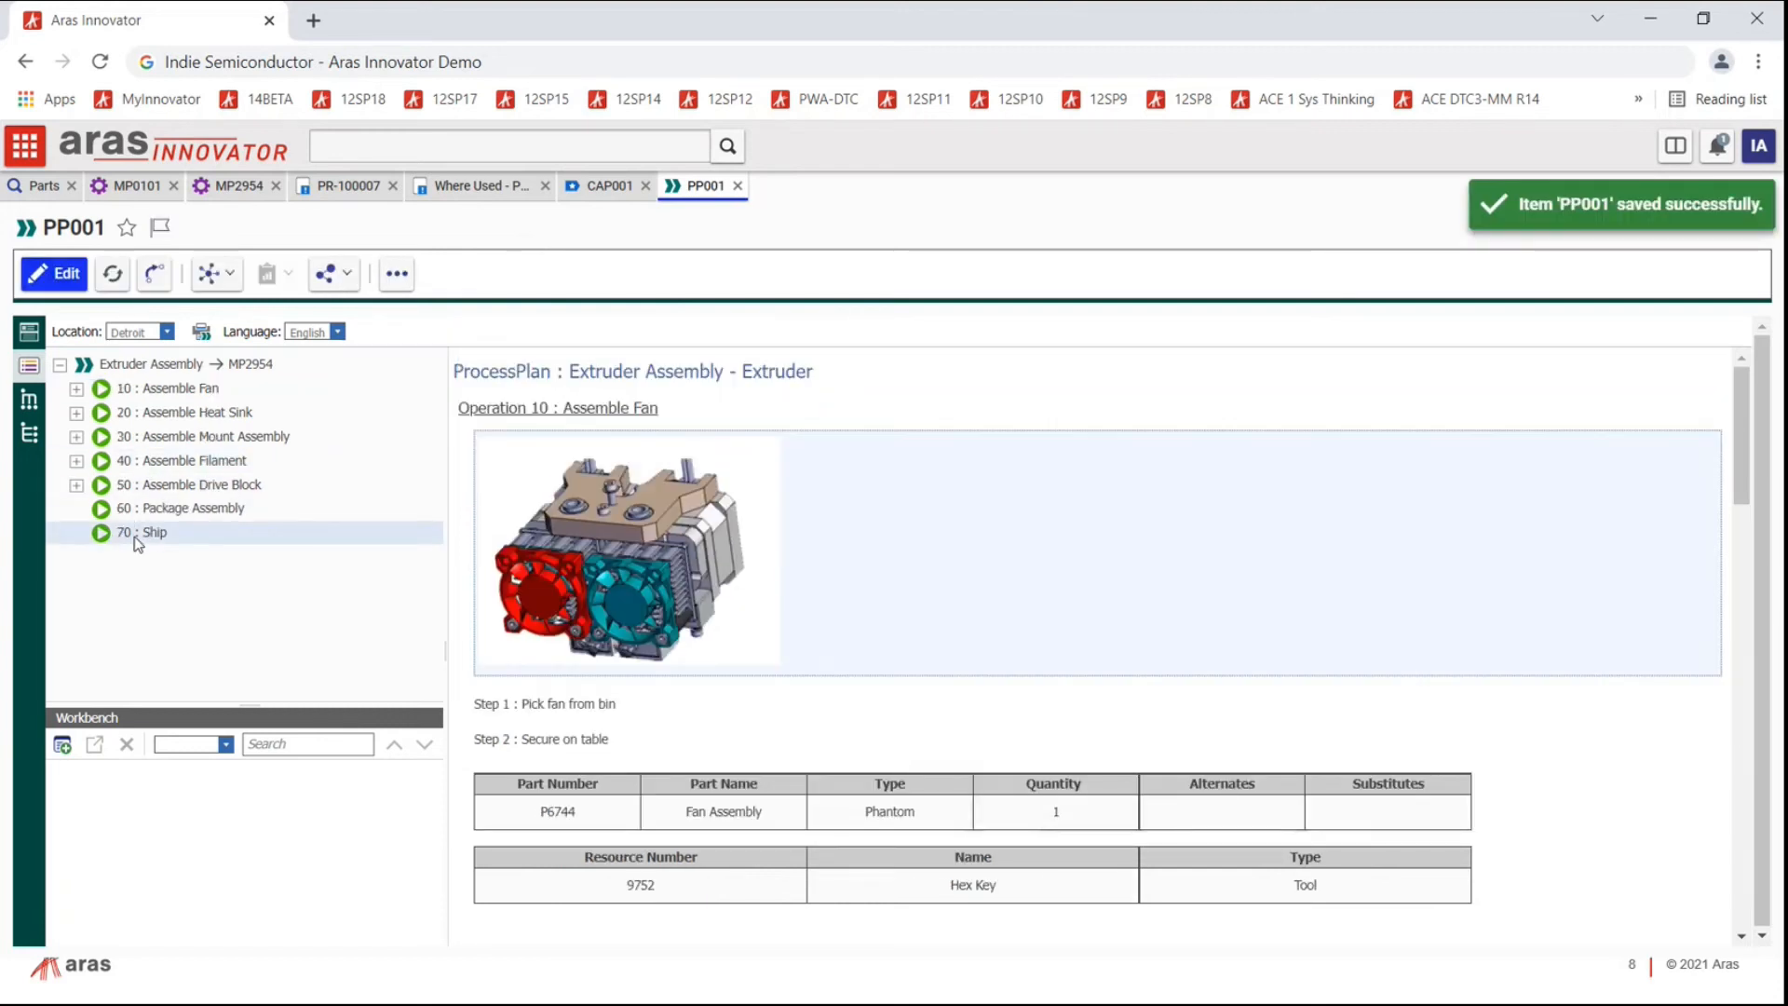
pyautogui.click(137, 534)
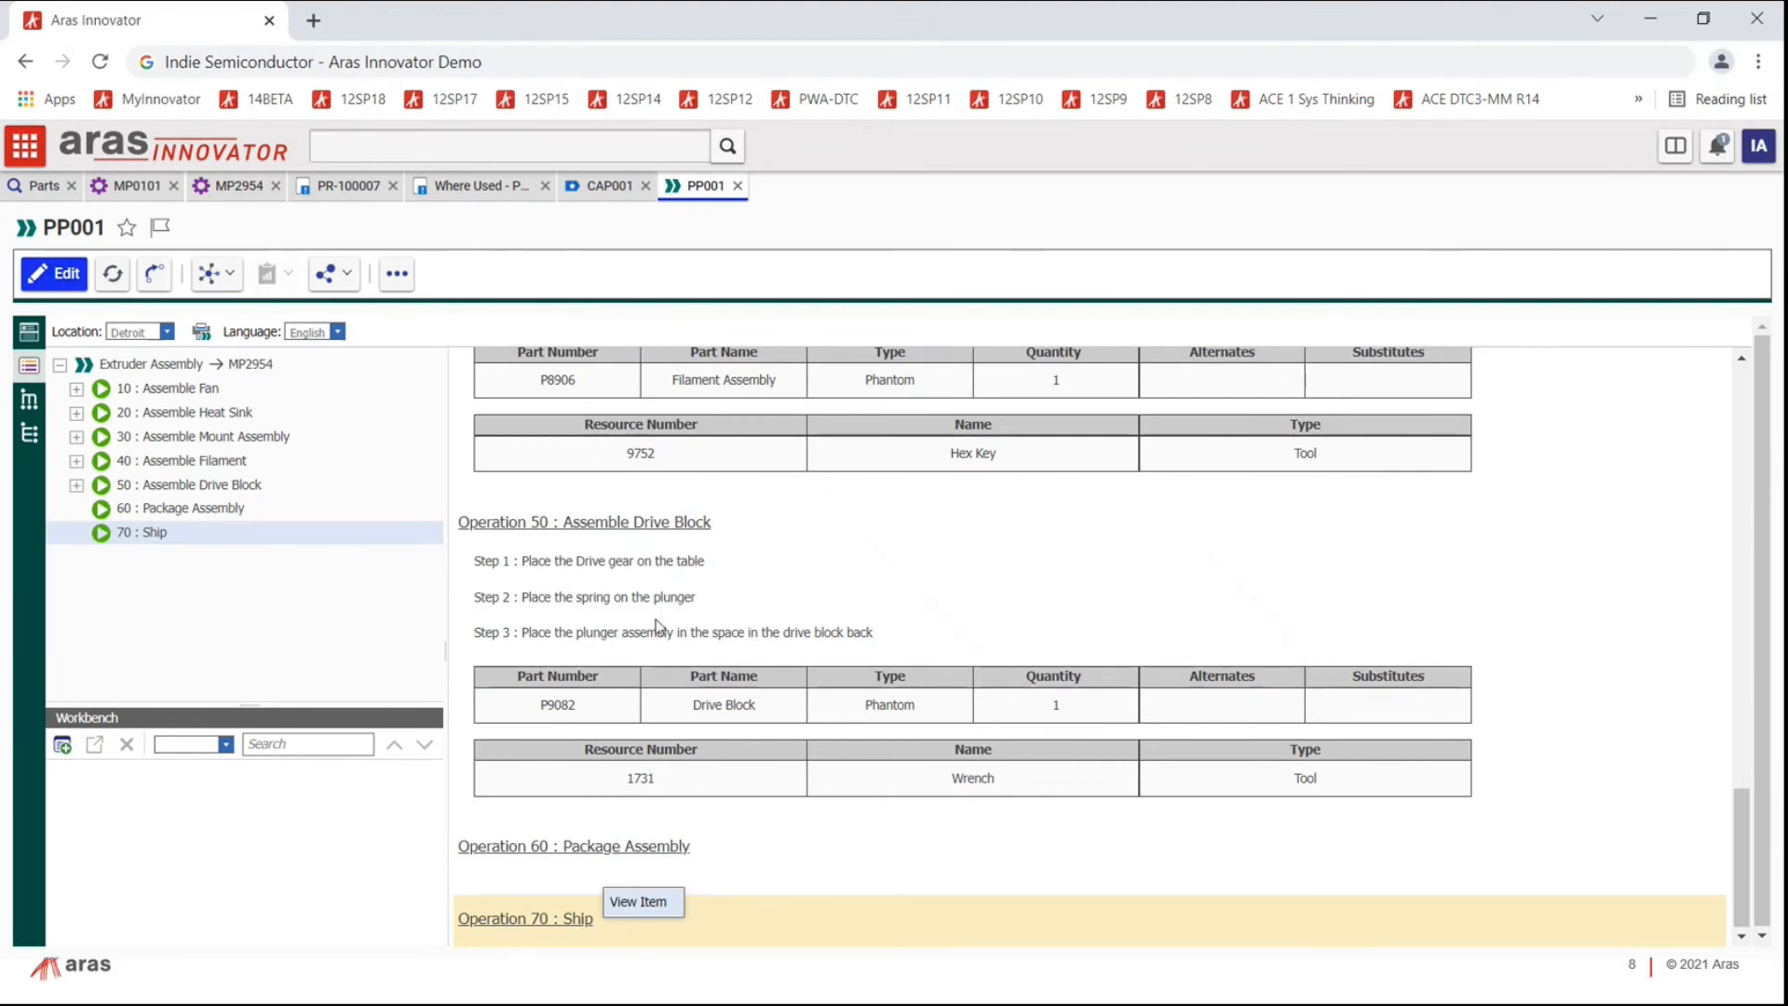
# Step: Open PQD-001 from CAP001's Preventive Actions and show its process control plan
pyautogui.click(611, 188)
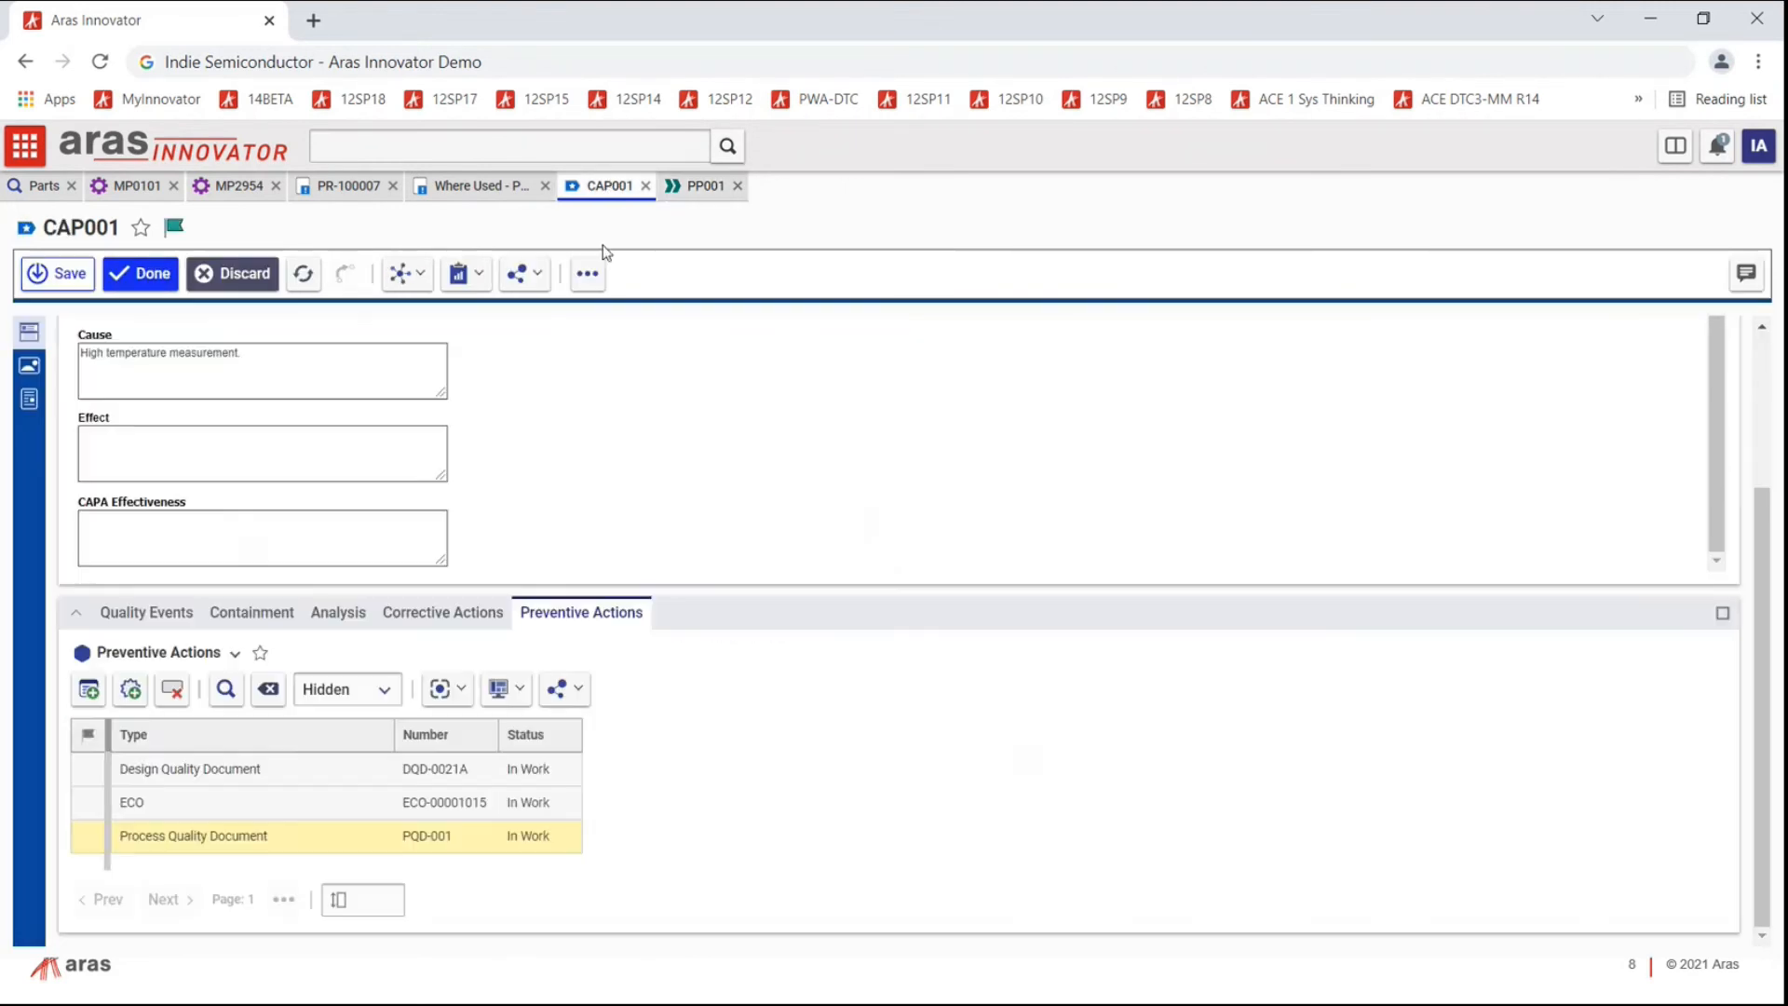
pyautogui.rightClick(99, 834)
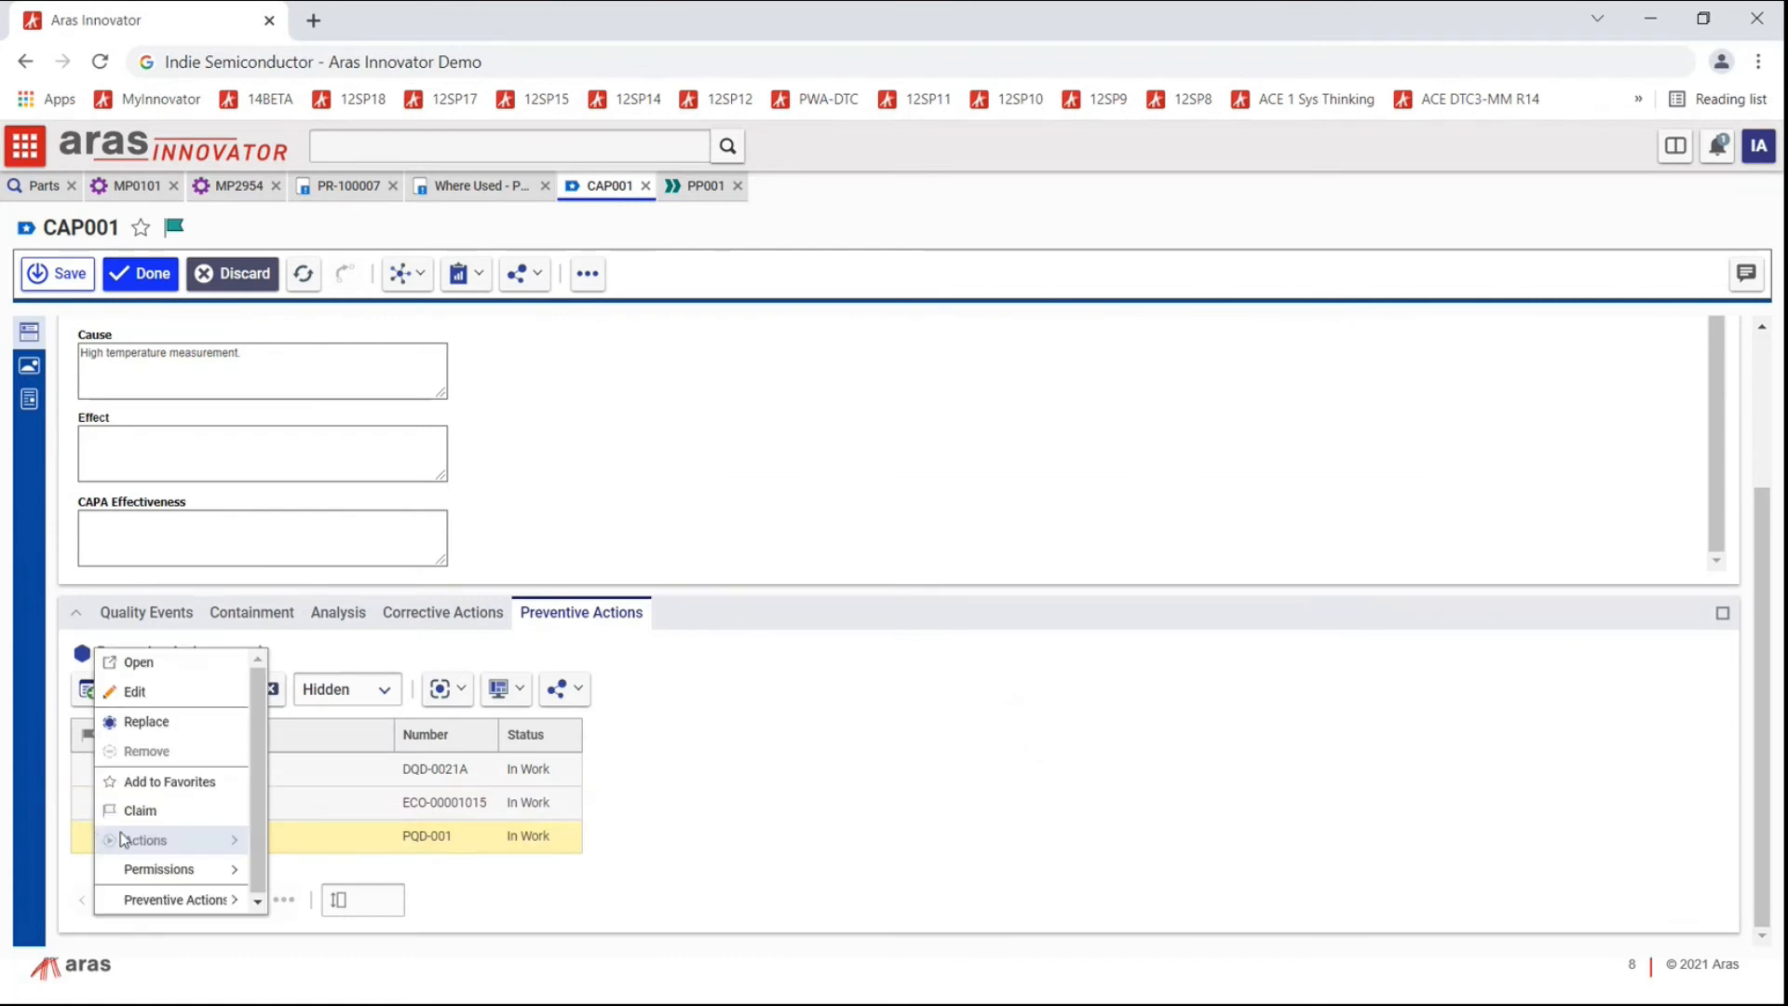
pyautogui.click(152, 667)
pyautogui.click(29, 366)
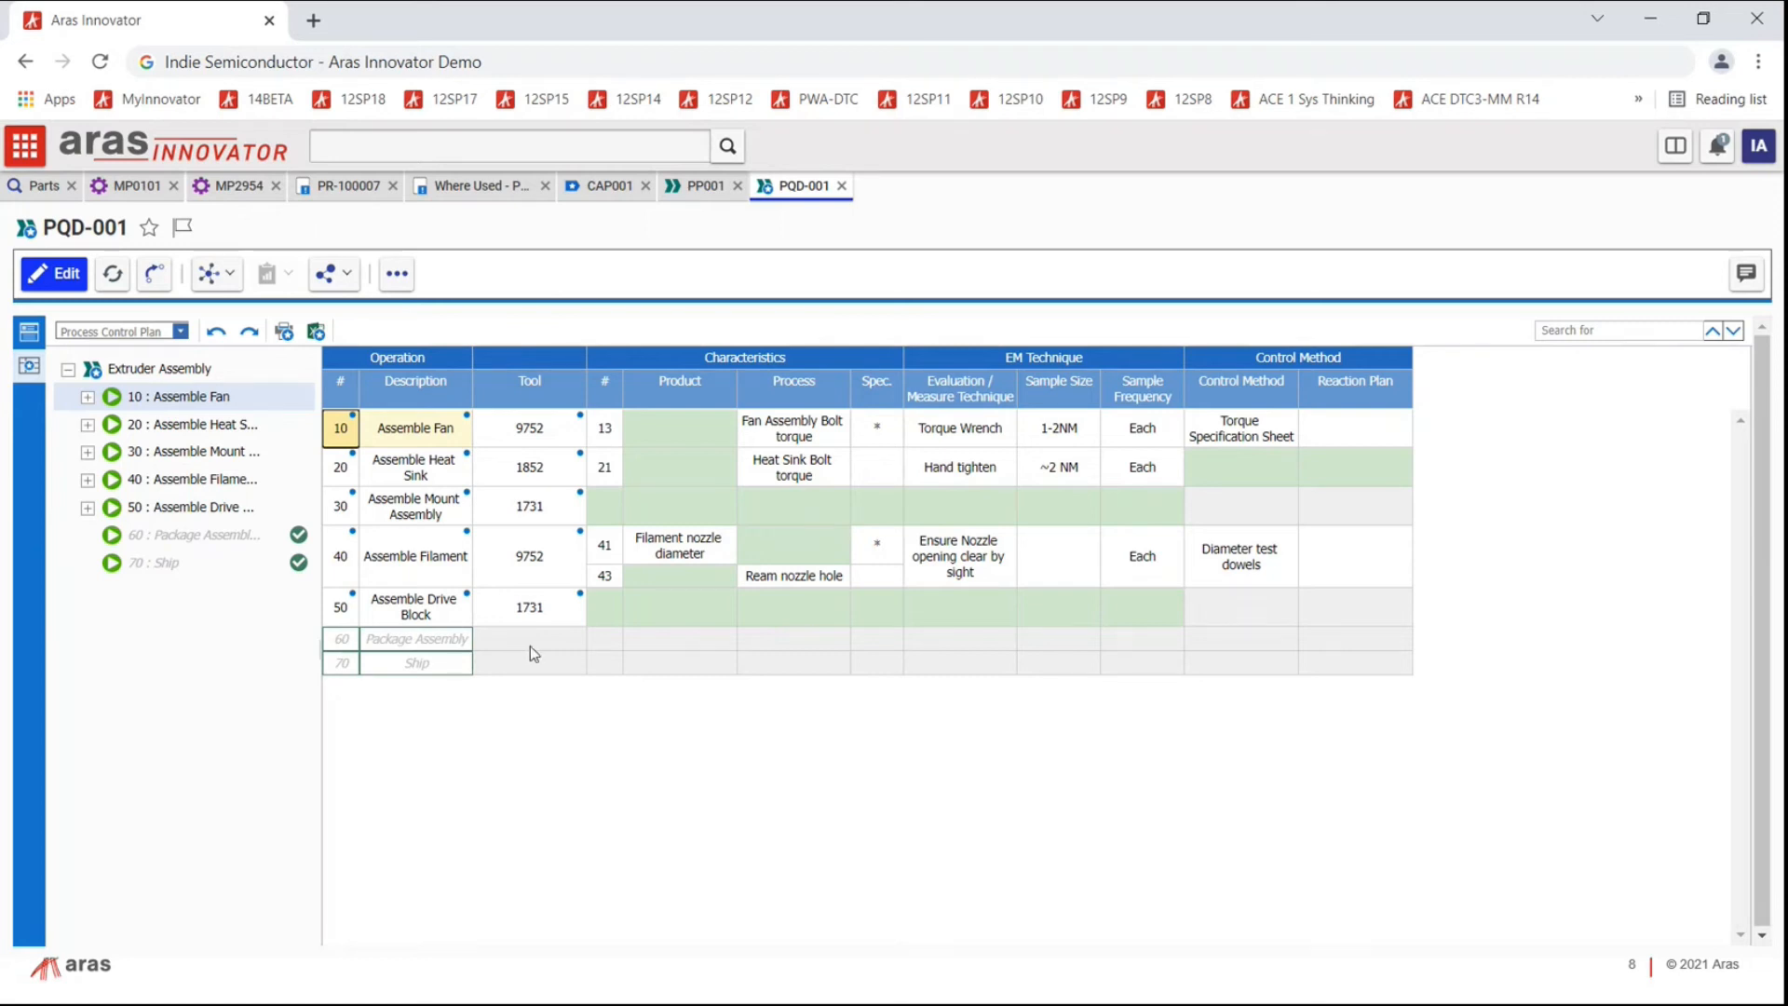
# Step: Switch PQD-001's plan view to Process FMEA, then return to CAP001
pyautogui.click(704, 187)
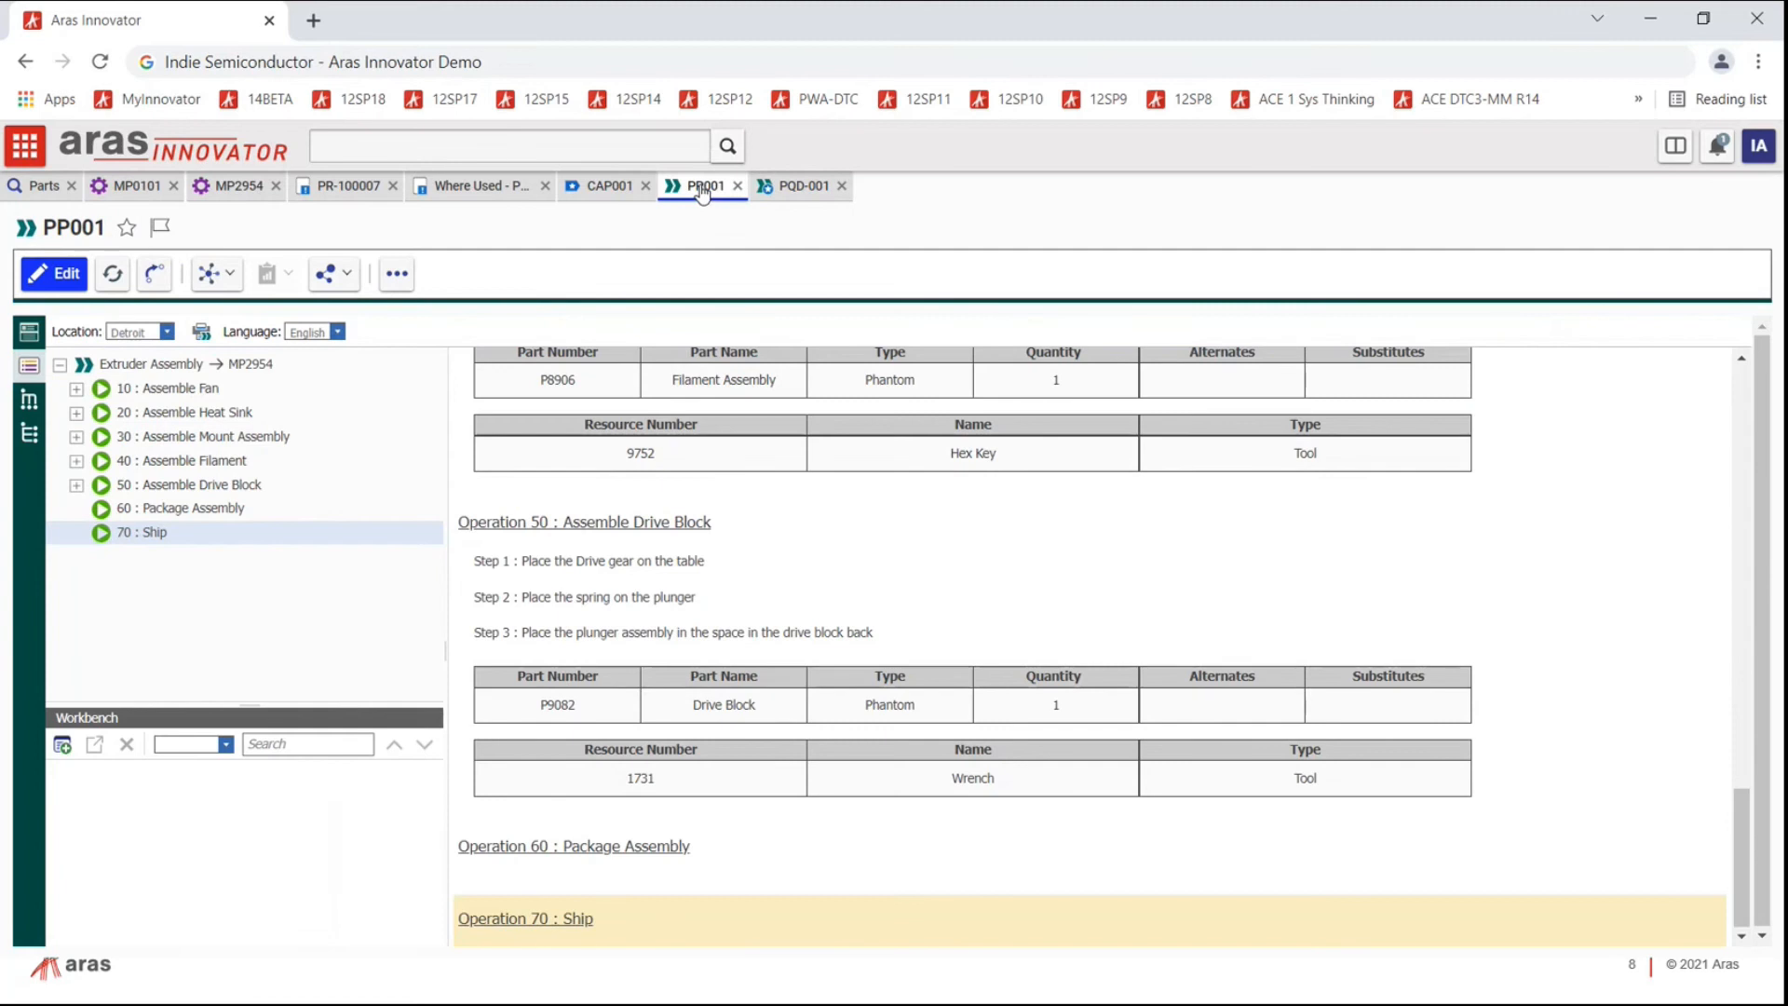
pyautogui.click(791, 189)
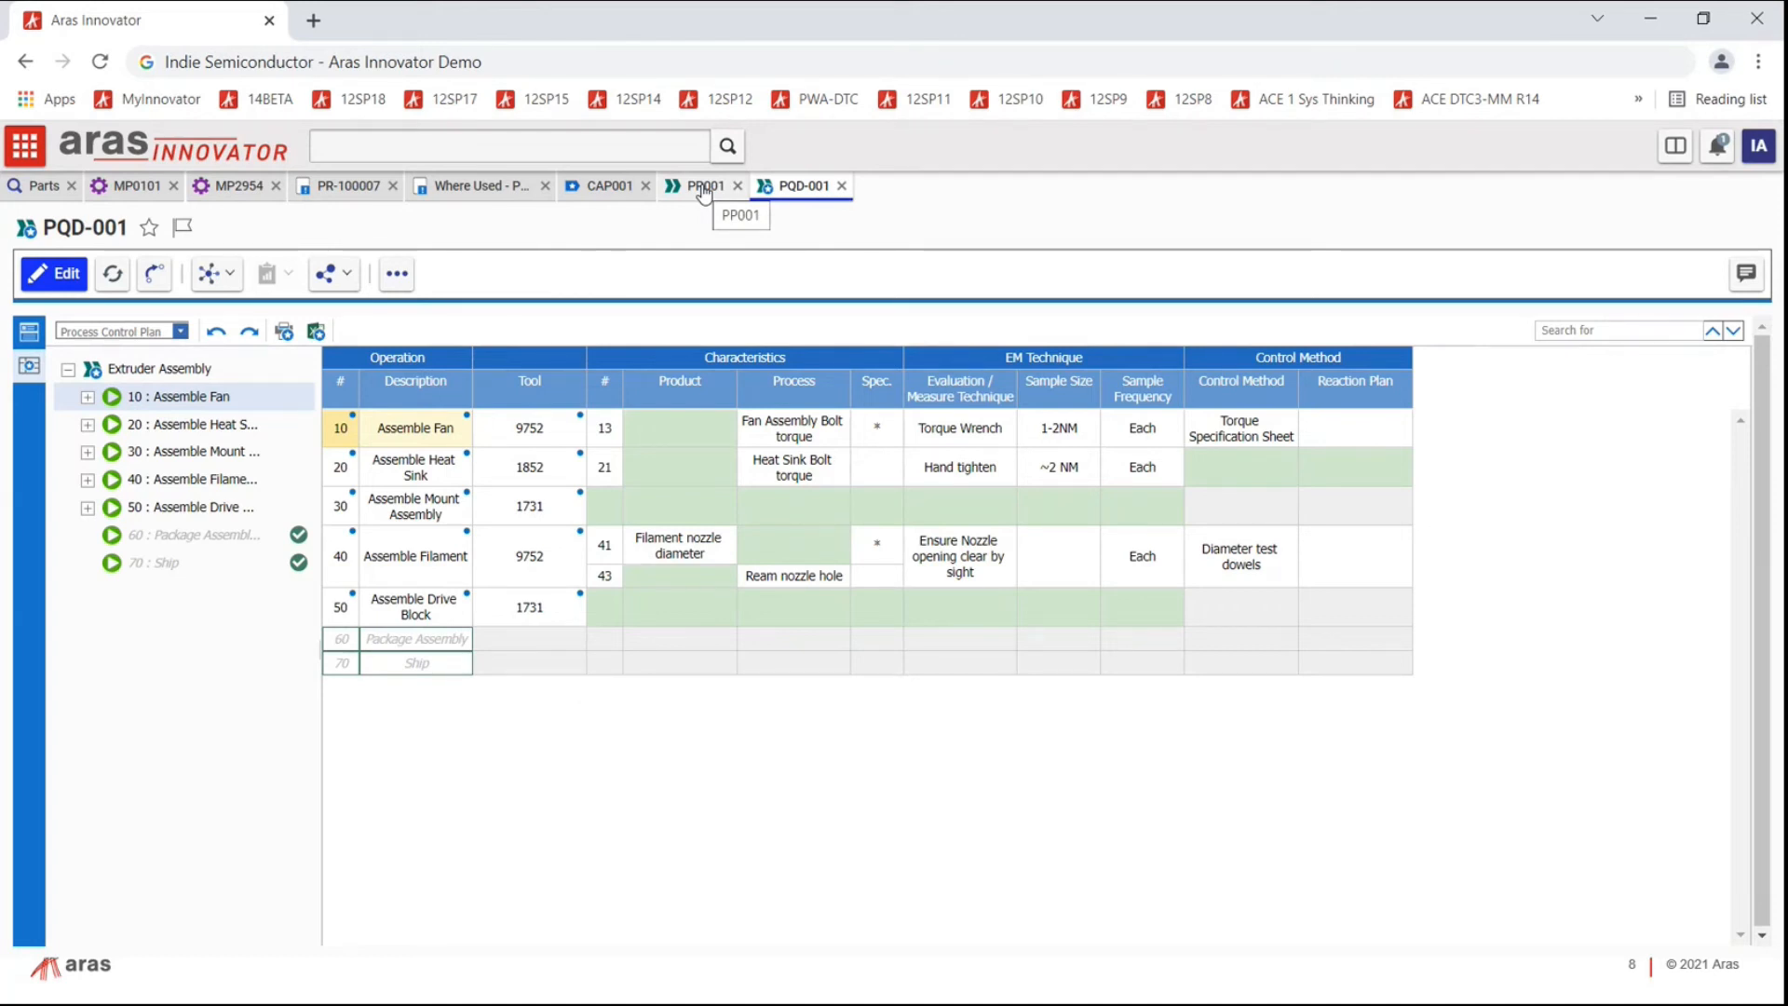
pyautogui.click(180, 330)
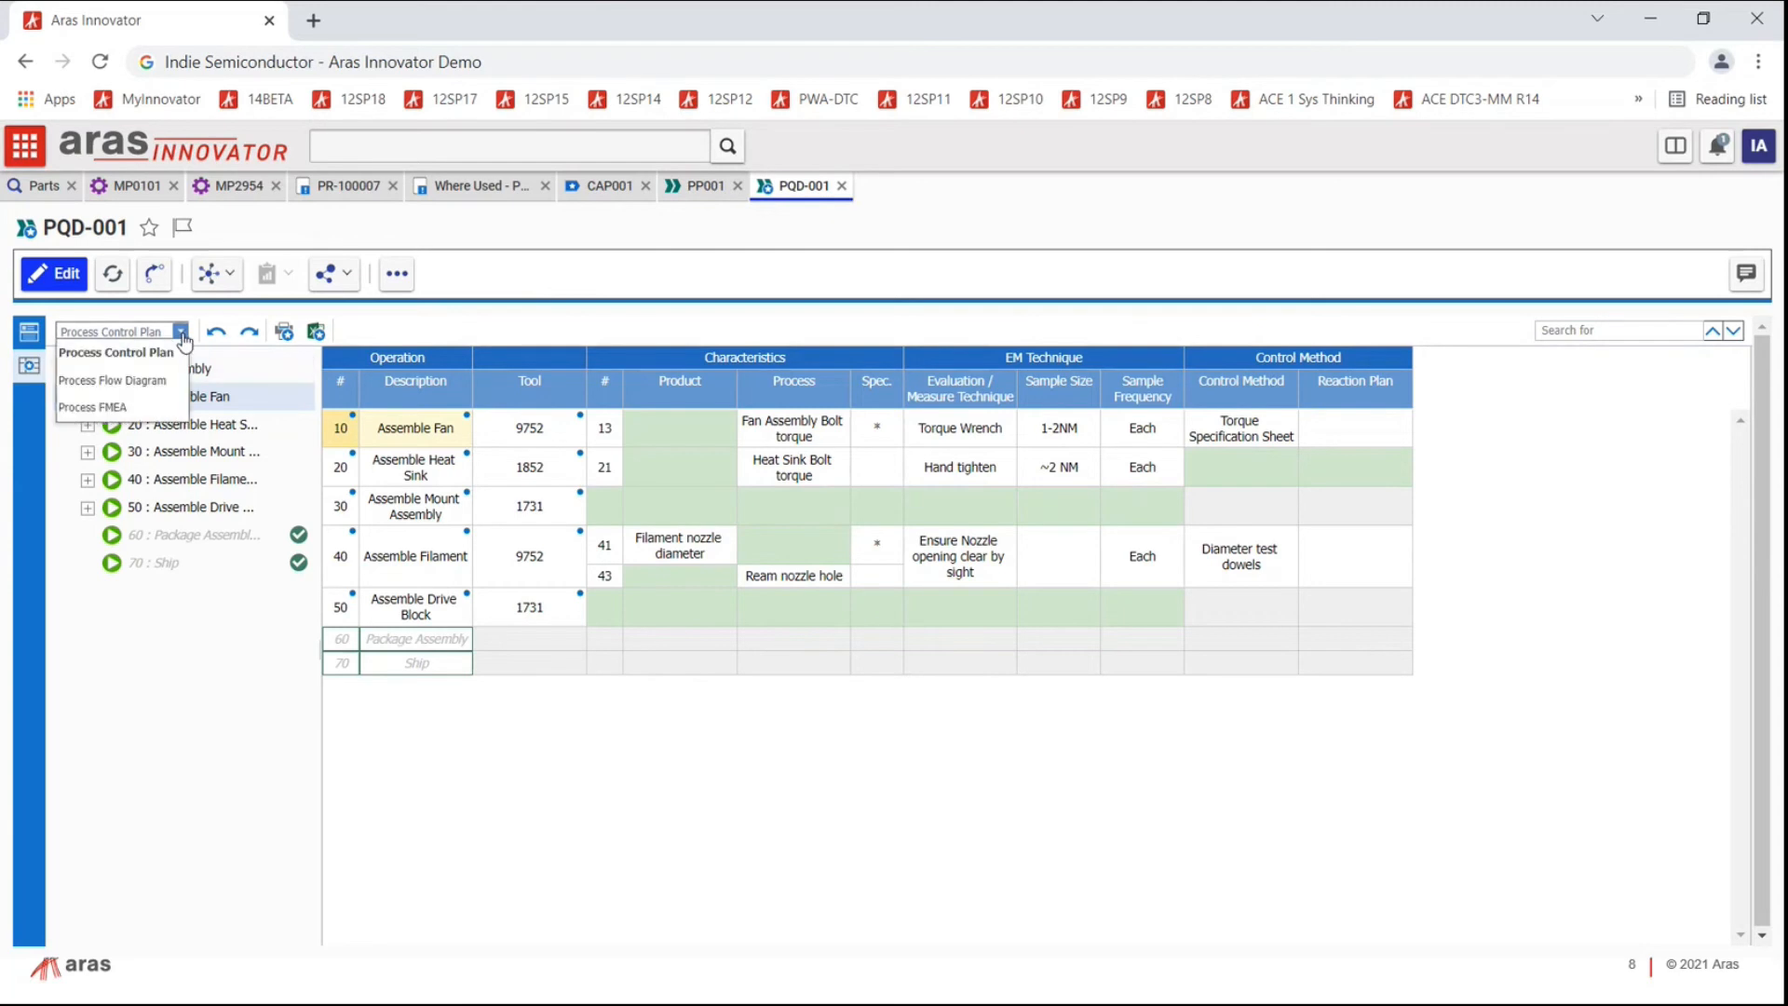
pyautogui.click(151, 406)
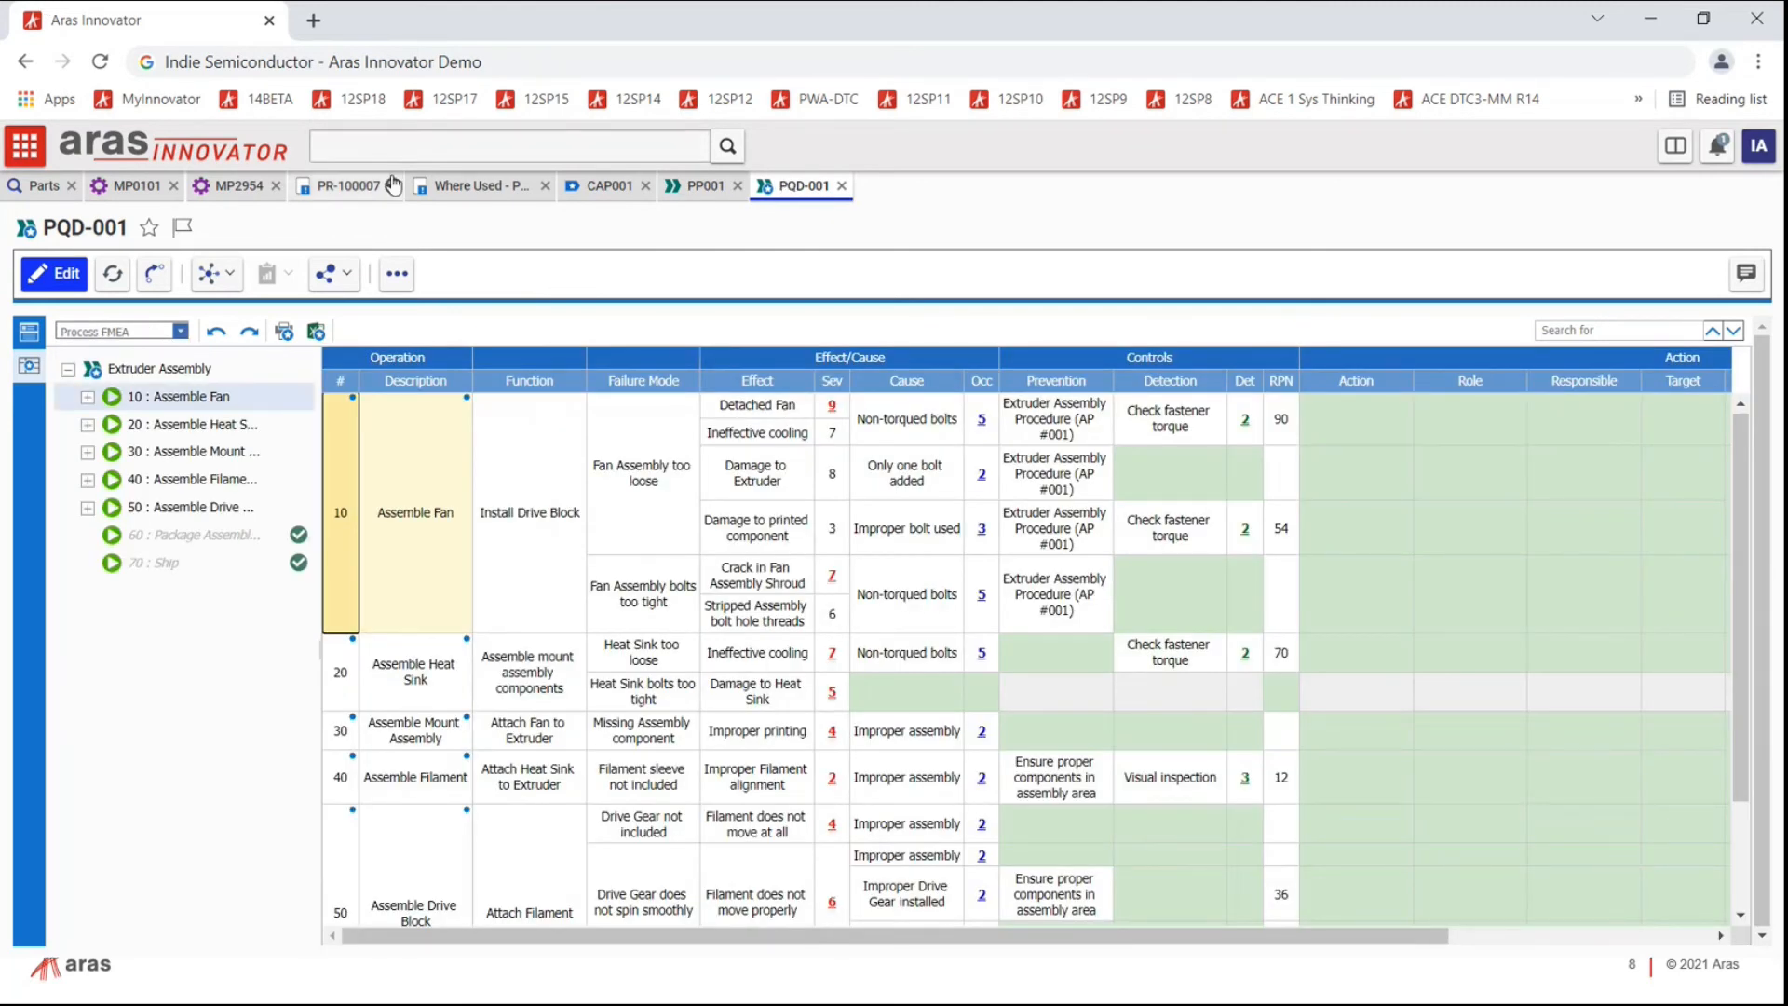
pyautogui.click(601, 190)
# Step: Search corrective action plans filtered to 1 - High severity
pyautogui.click(417, 278)
pyautogui.click(428, 307)
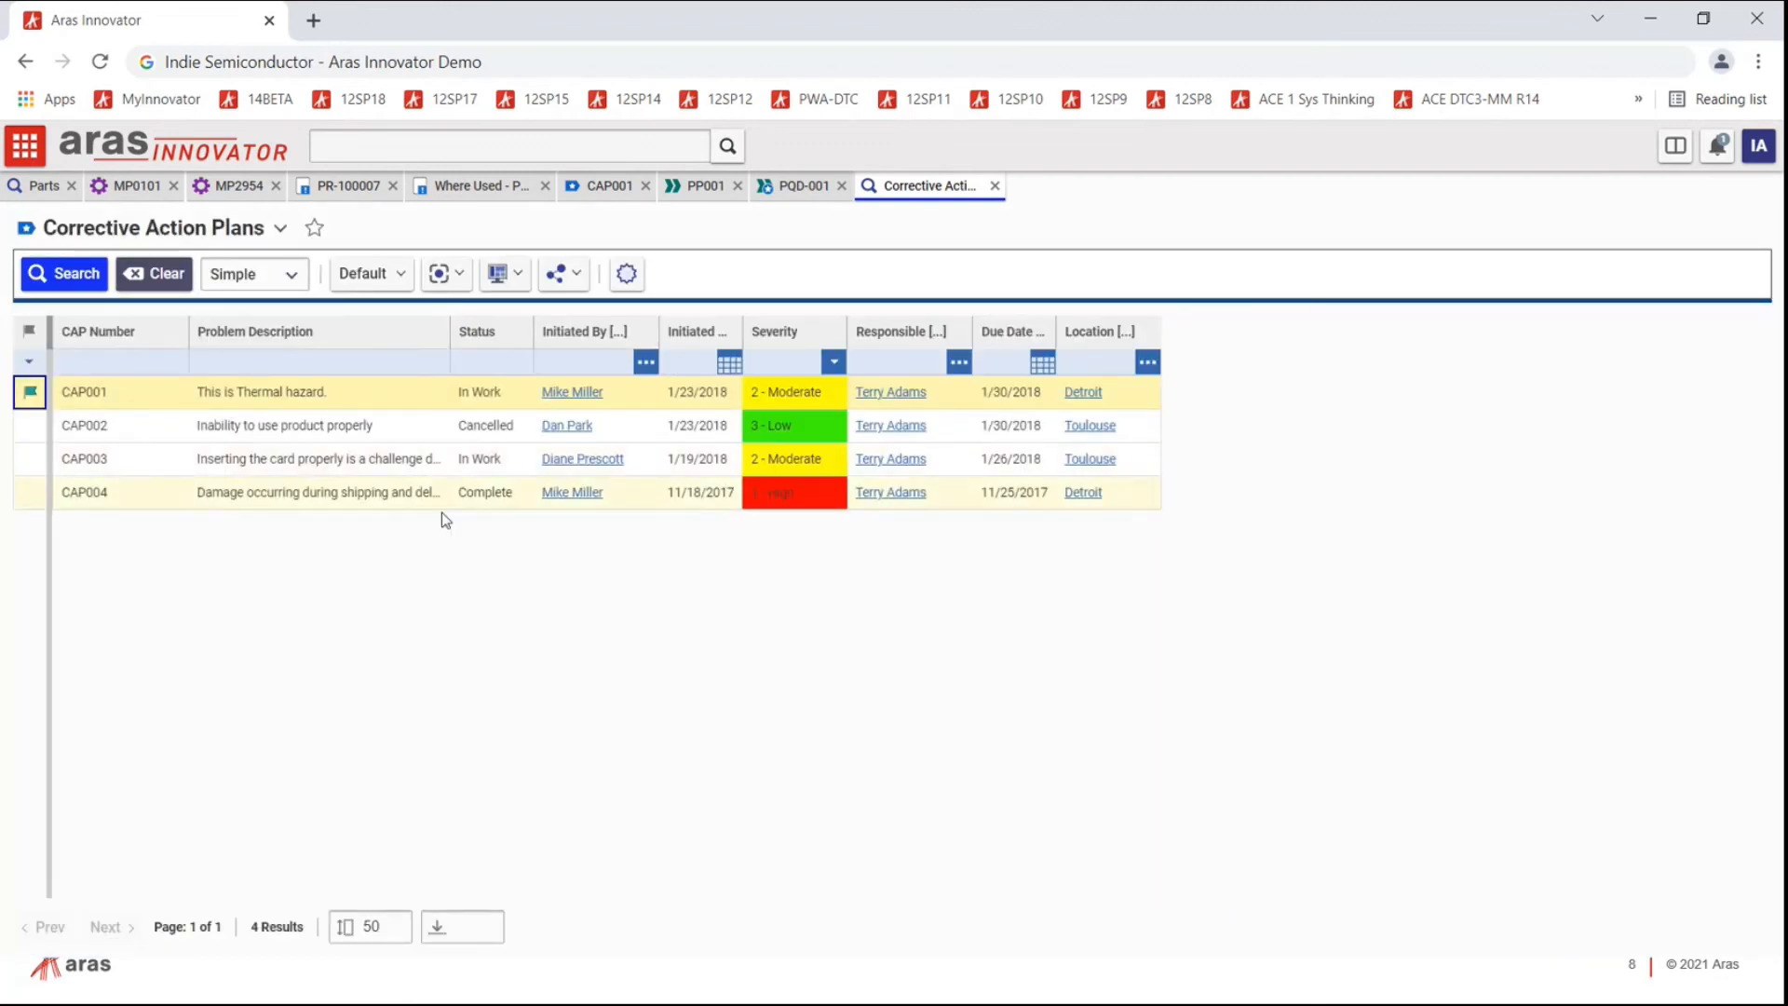
pyautogui.click(834, 365)
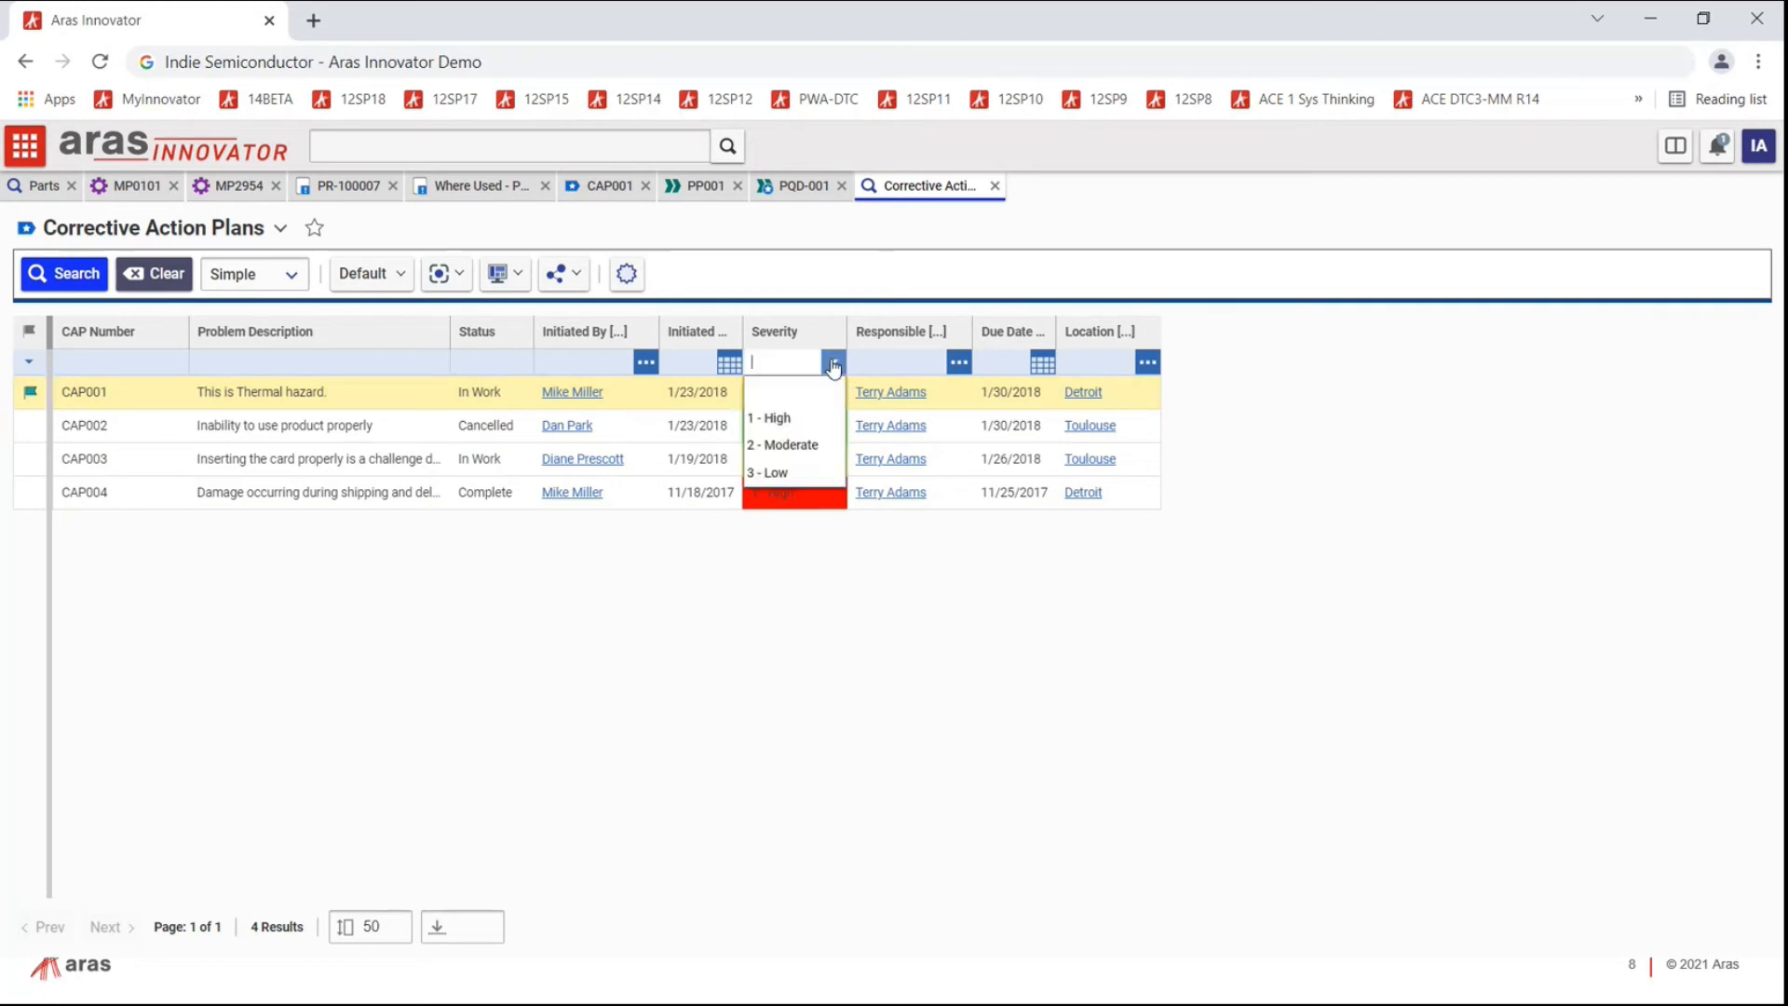
pyautogui.click(803, 419)
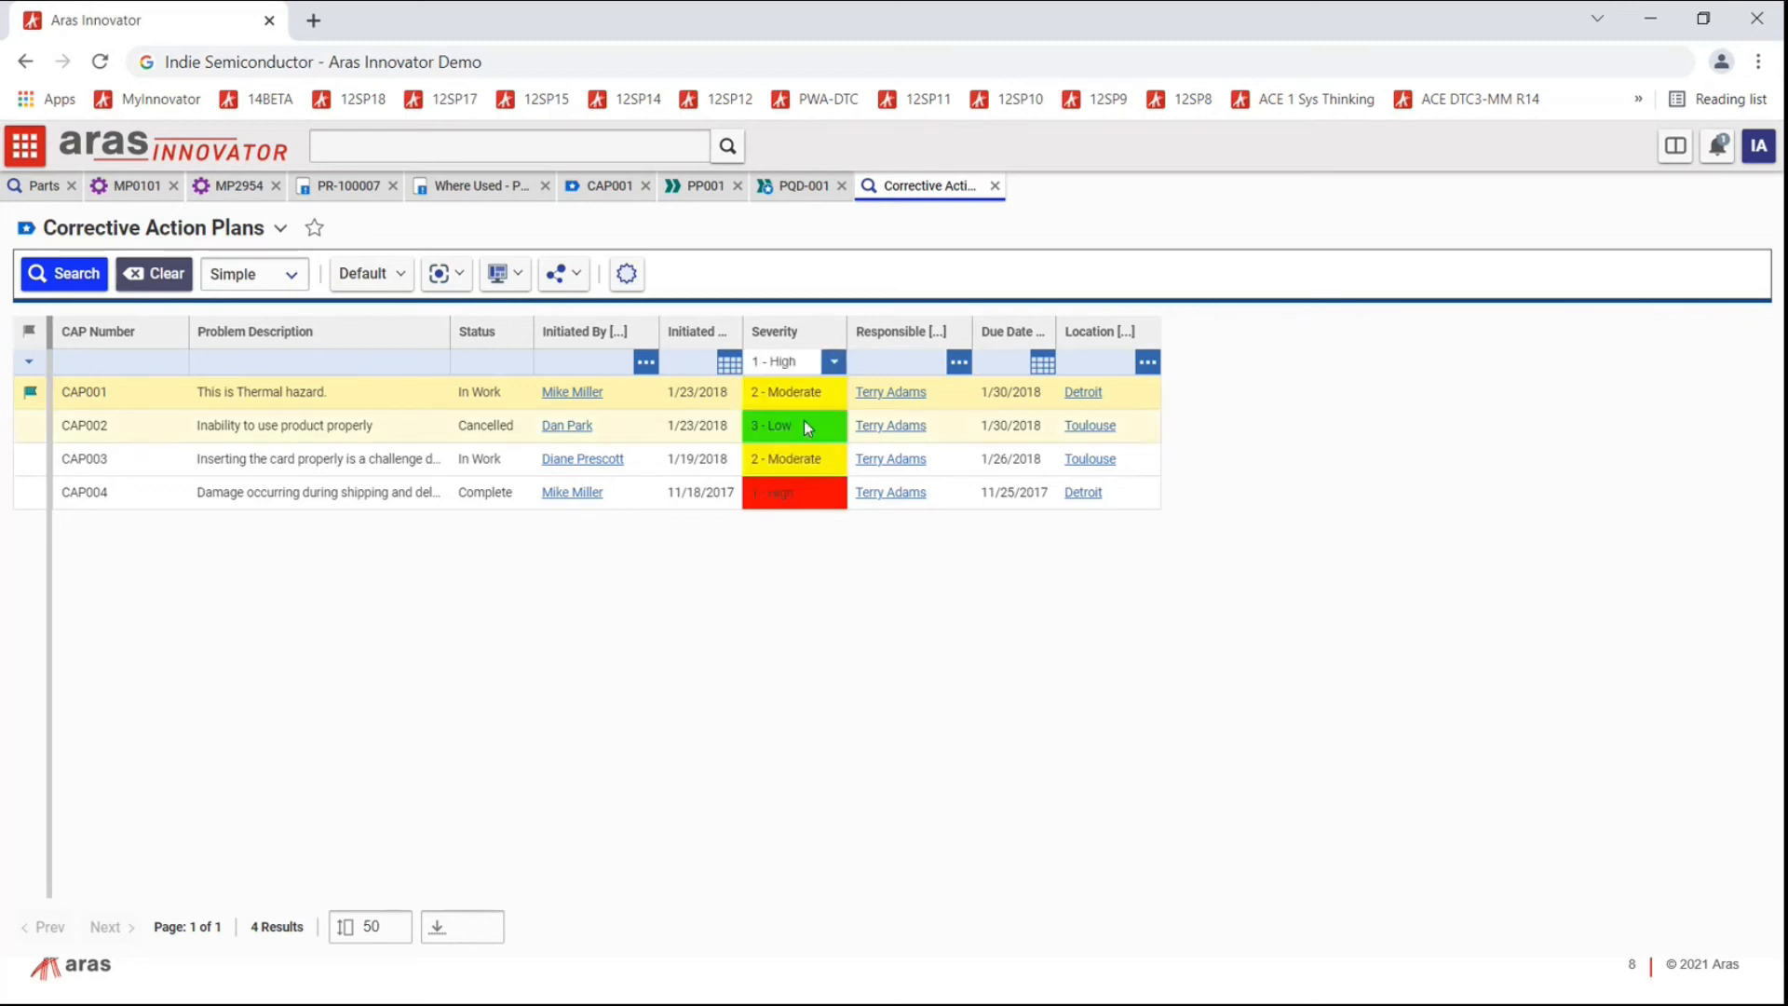
pyautogui.click(65, 274)
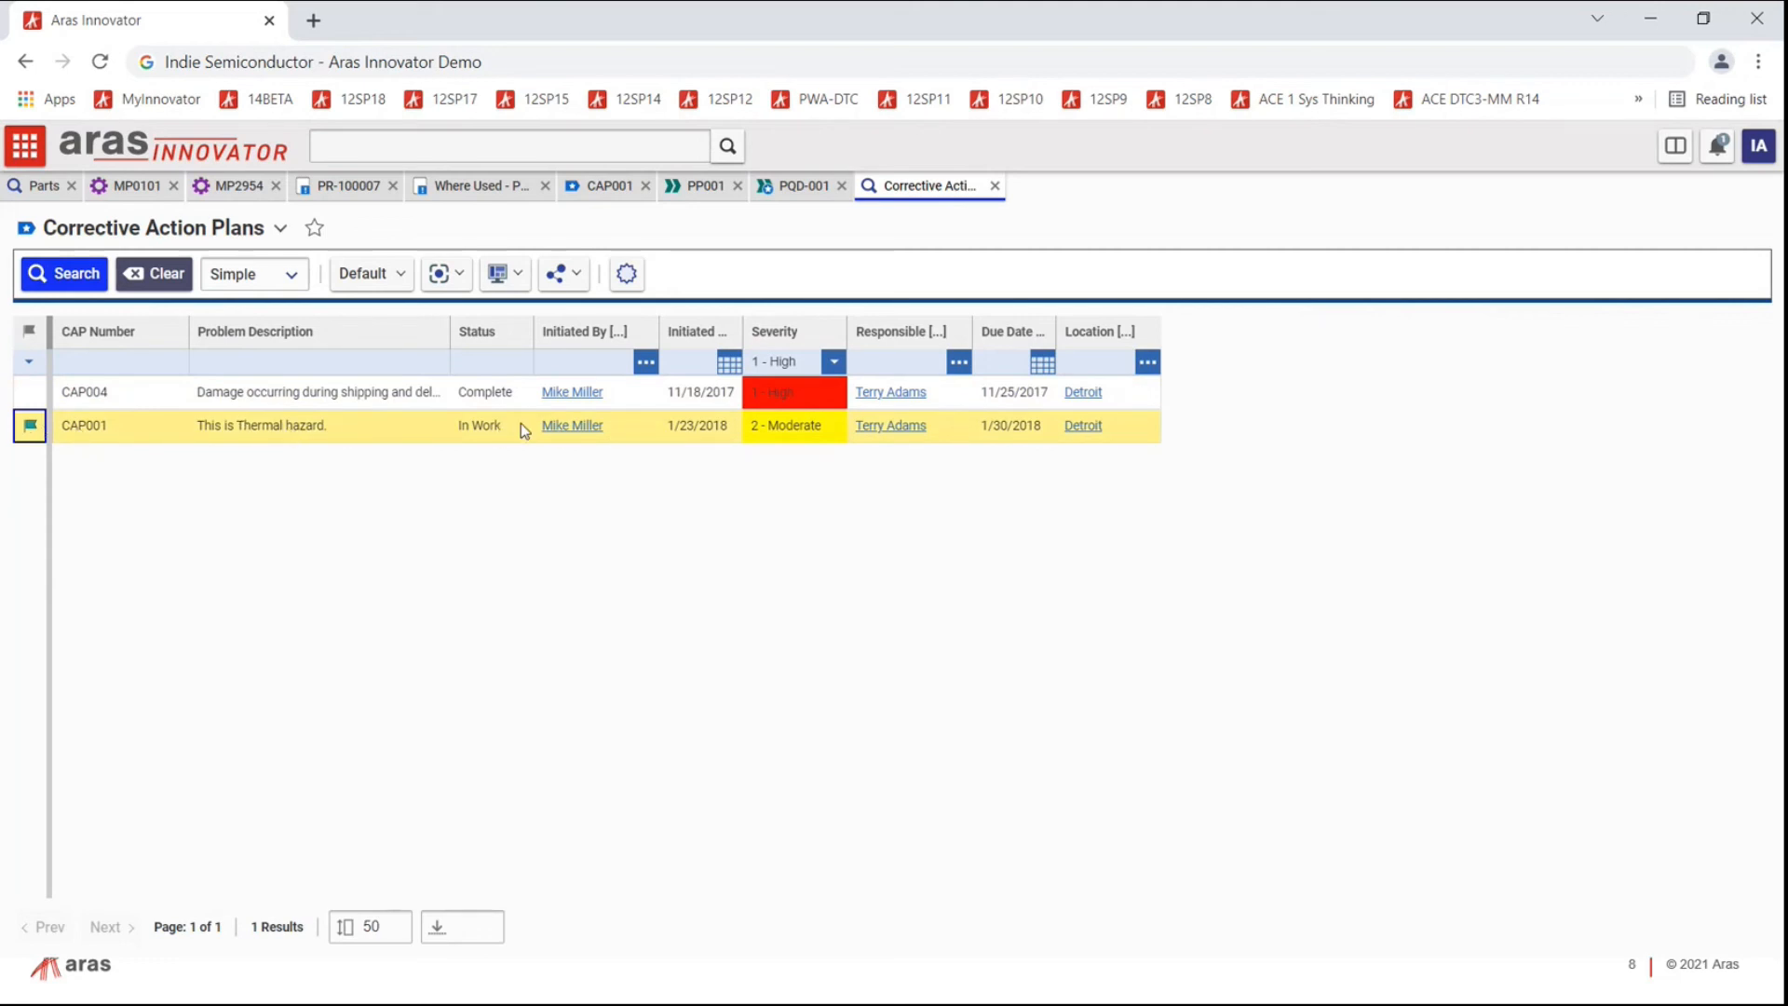
# Step: Clear the filter, list all plans sorted by severity descending, then bring up CAP001's reports list
pyautogui.click(168, 278)
pyautogui.click(835, 361)
pyautogui.click(819, 332)
pyautogui.click(97, 276)
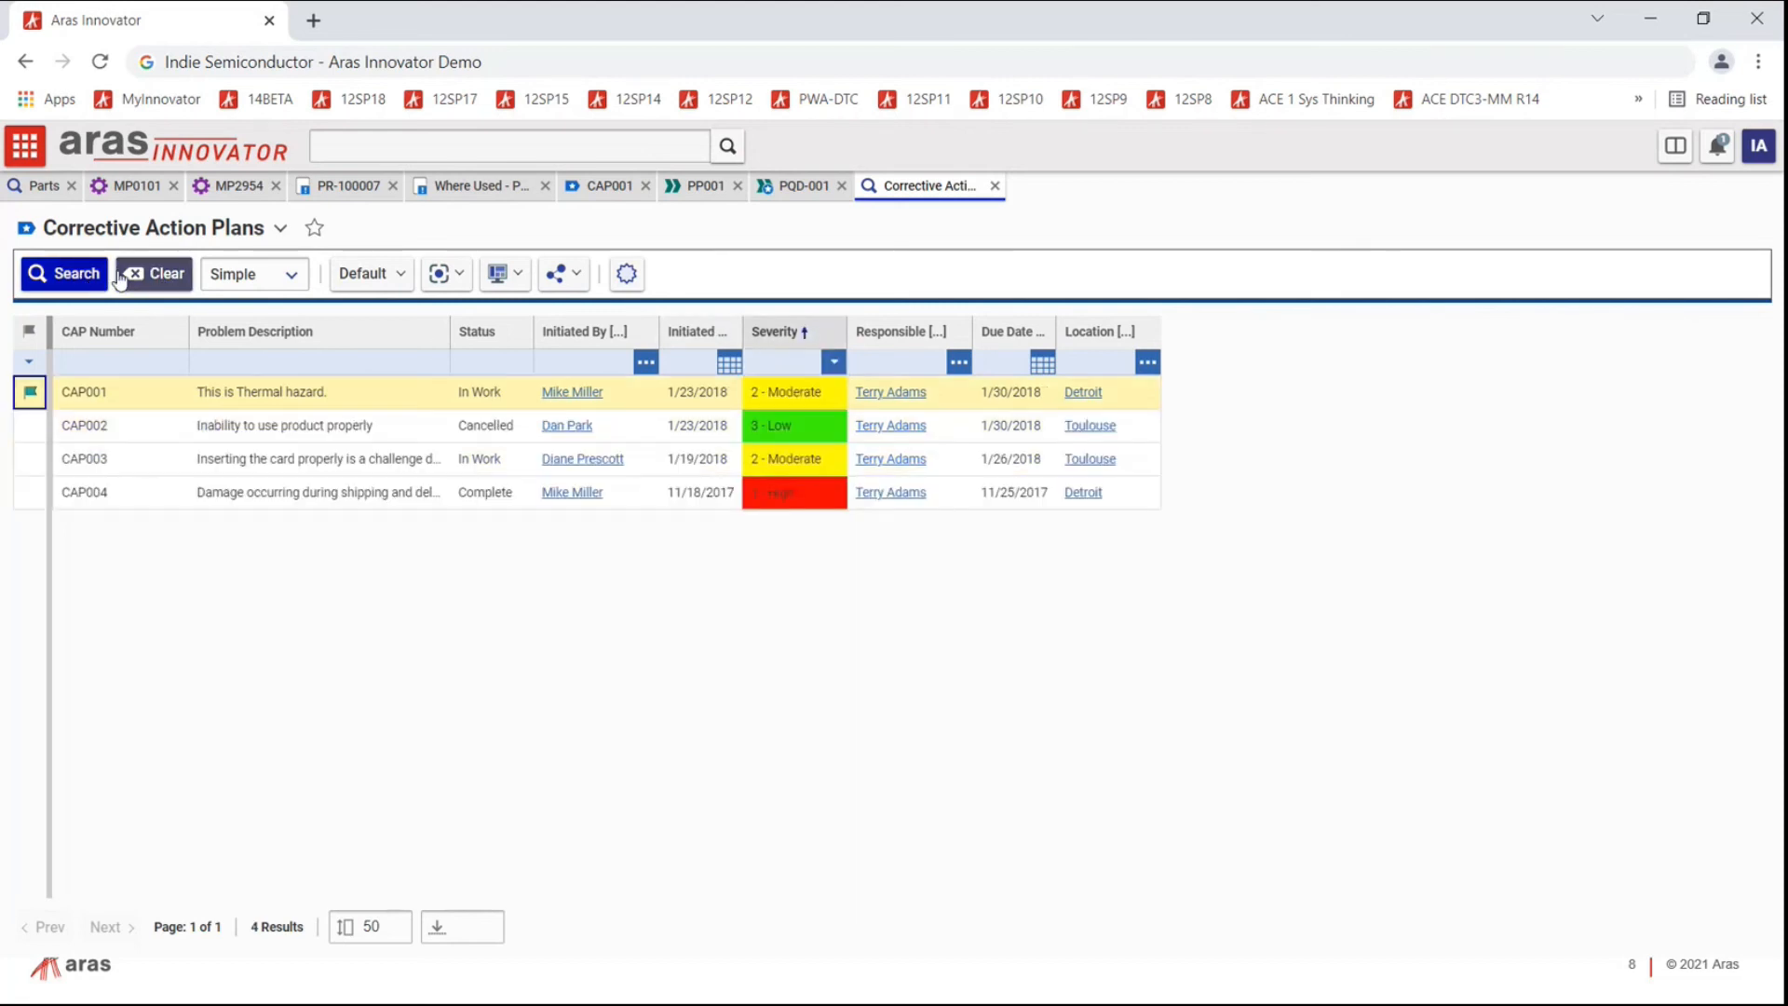
pyautogui.click(799, 332)
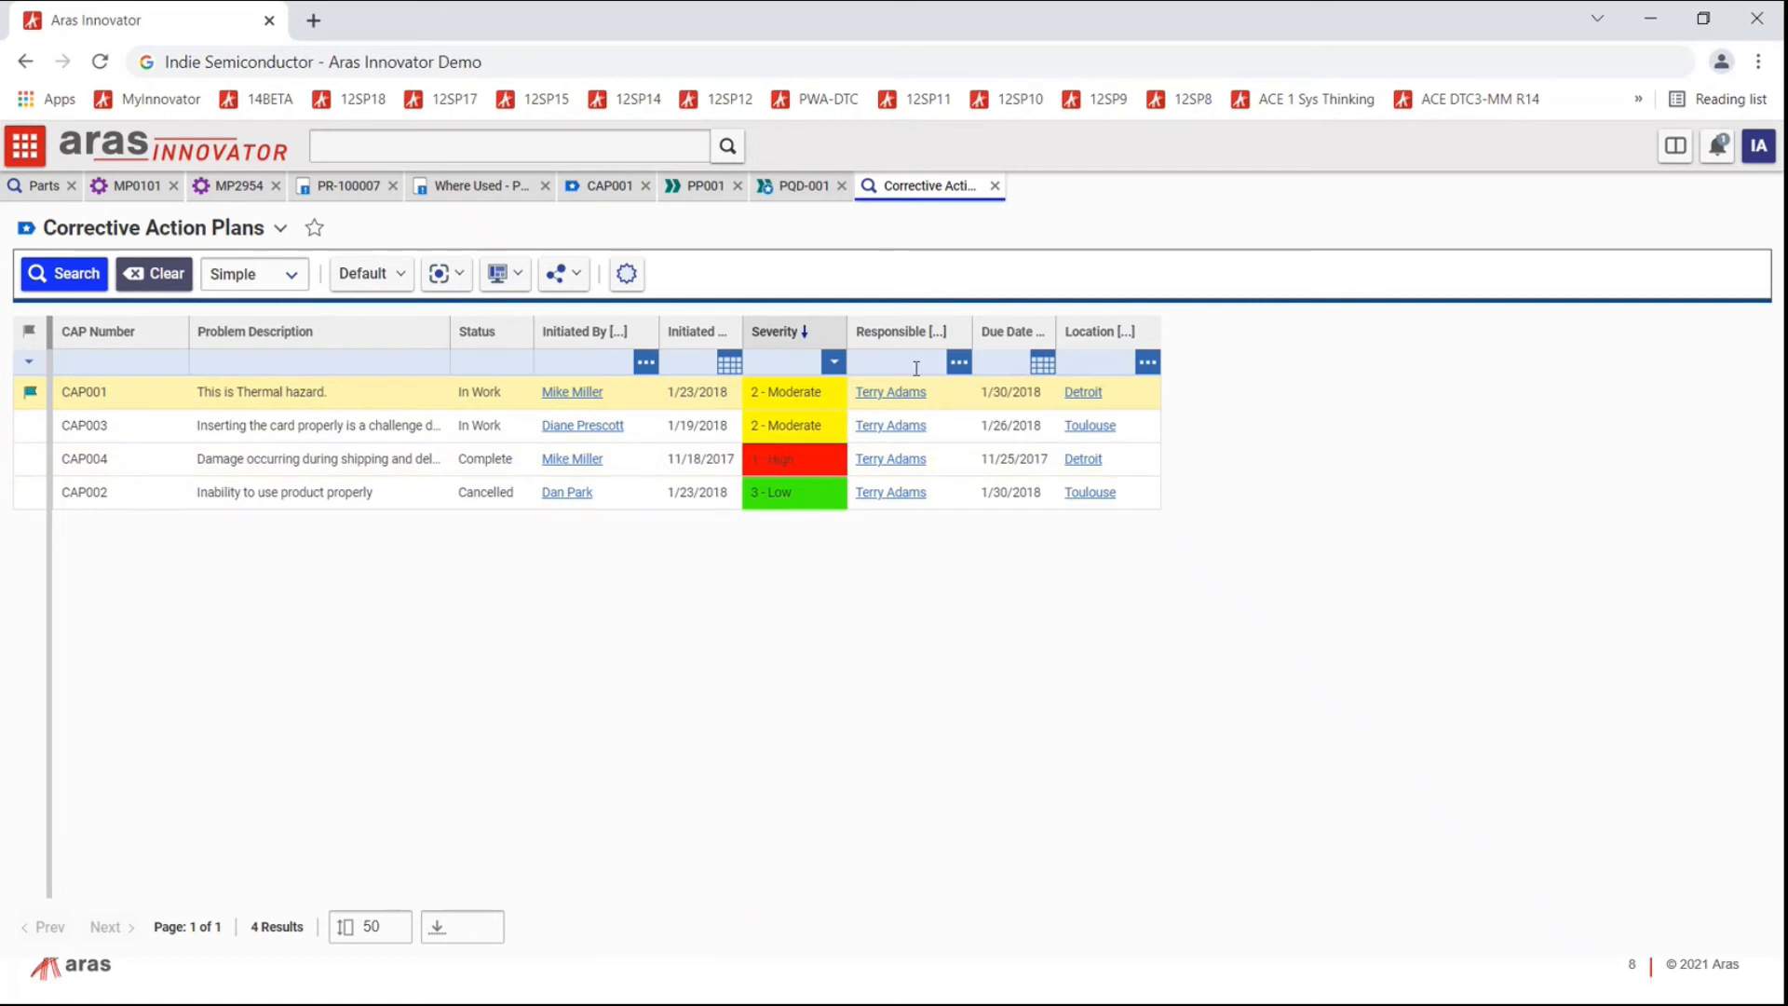
pyautogui.click(589, 190)
pyautogui.click(477, 276)
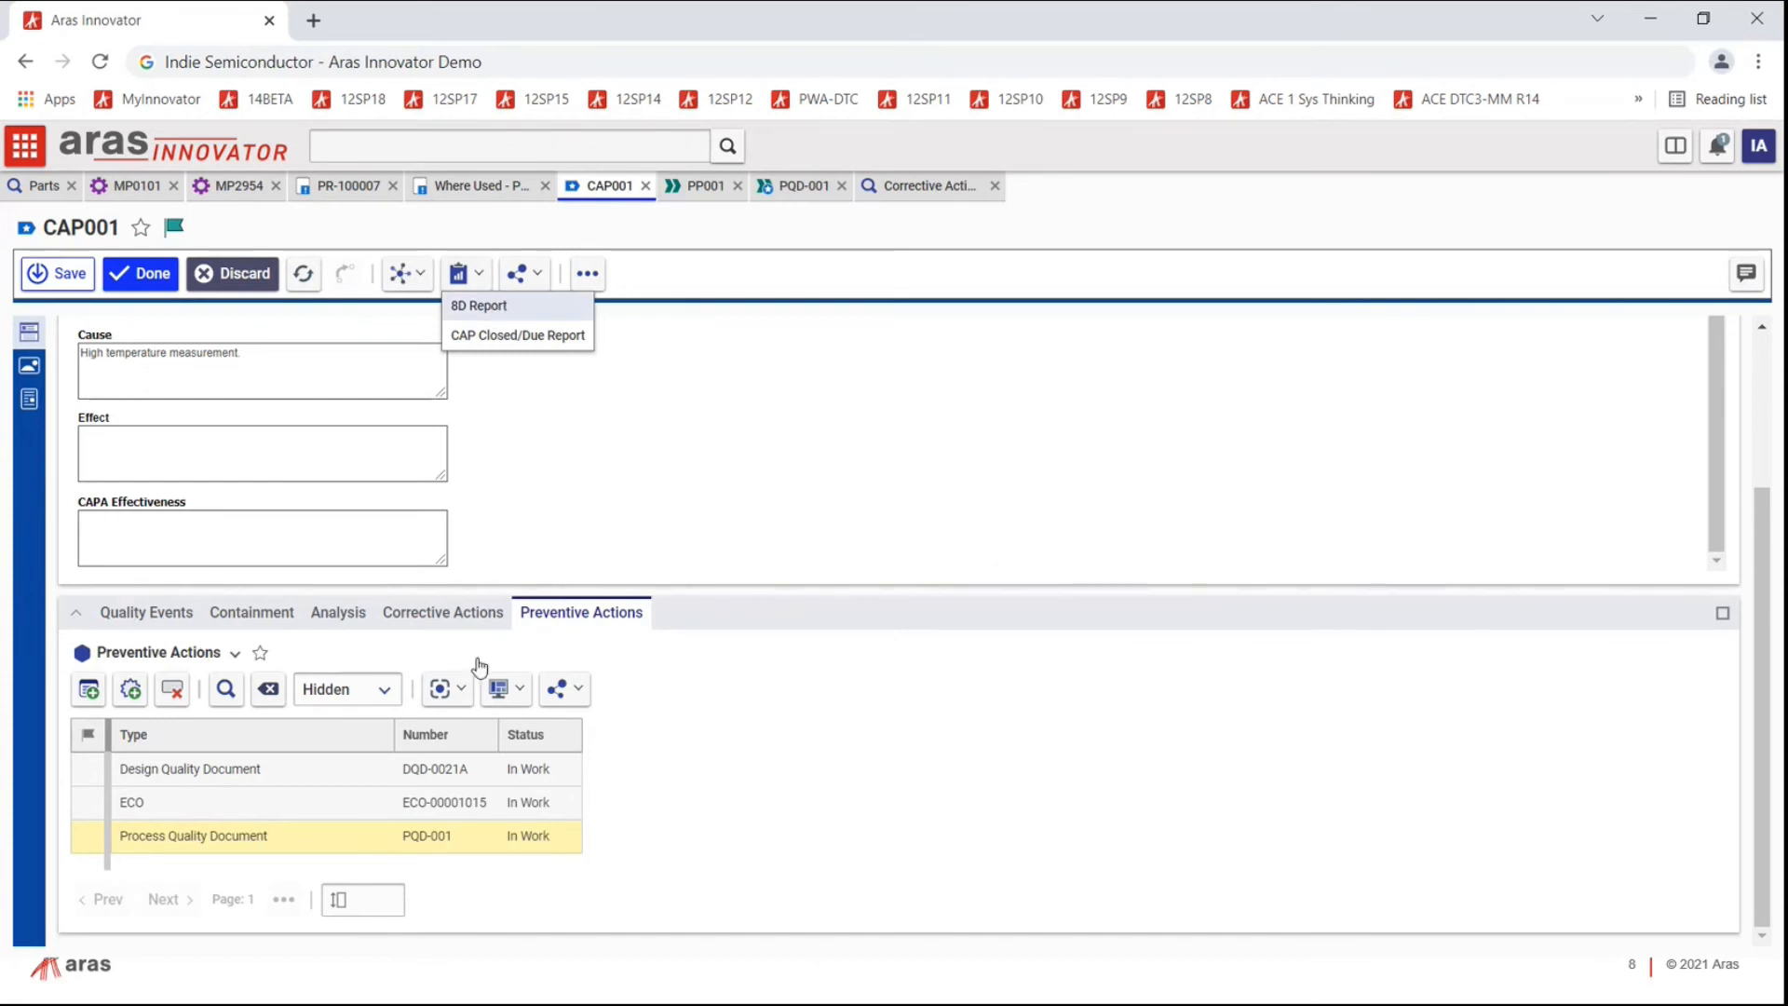
# Step: Scroll through CAP001's 8D report, then close the report tab
pyautogui.scroll(-5, 911, 535)
pyautogui.scroll(-1, 901, 533)
pyautogui.scroll(3, 457, 375)
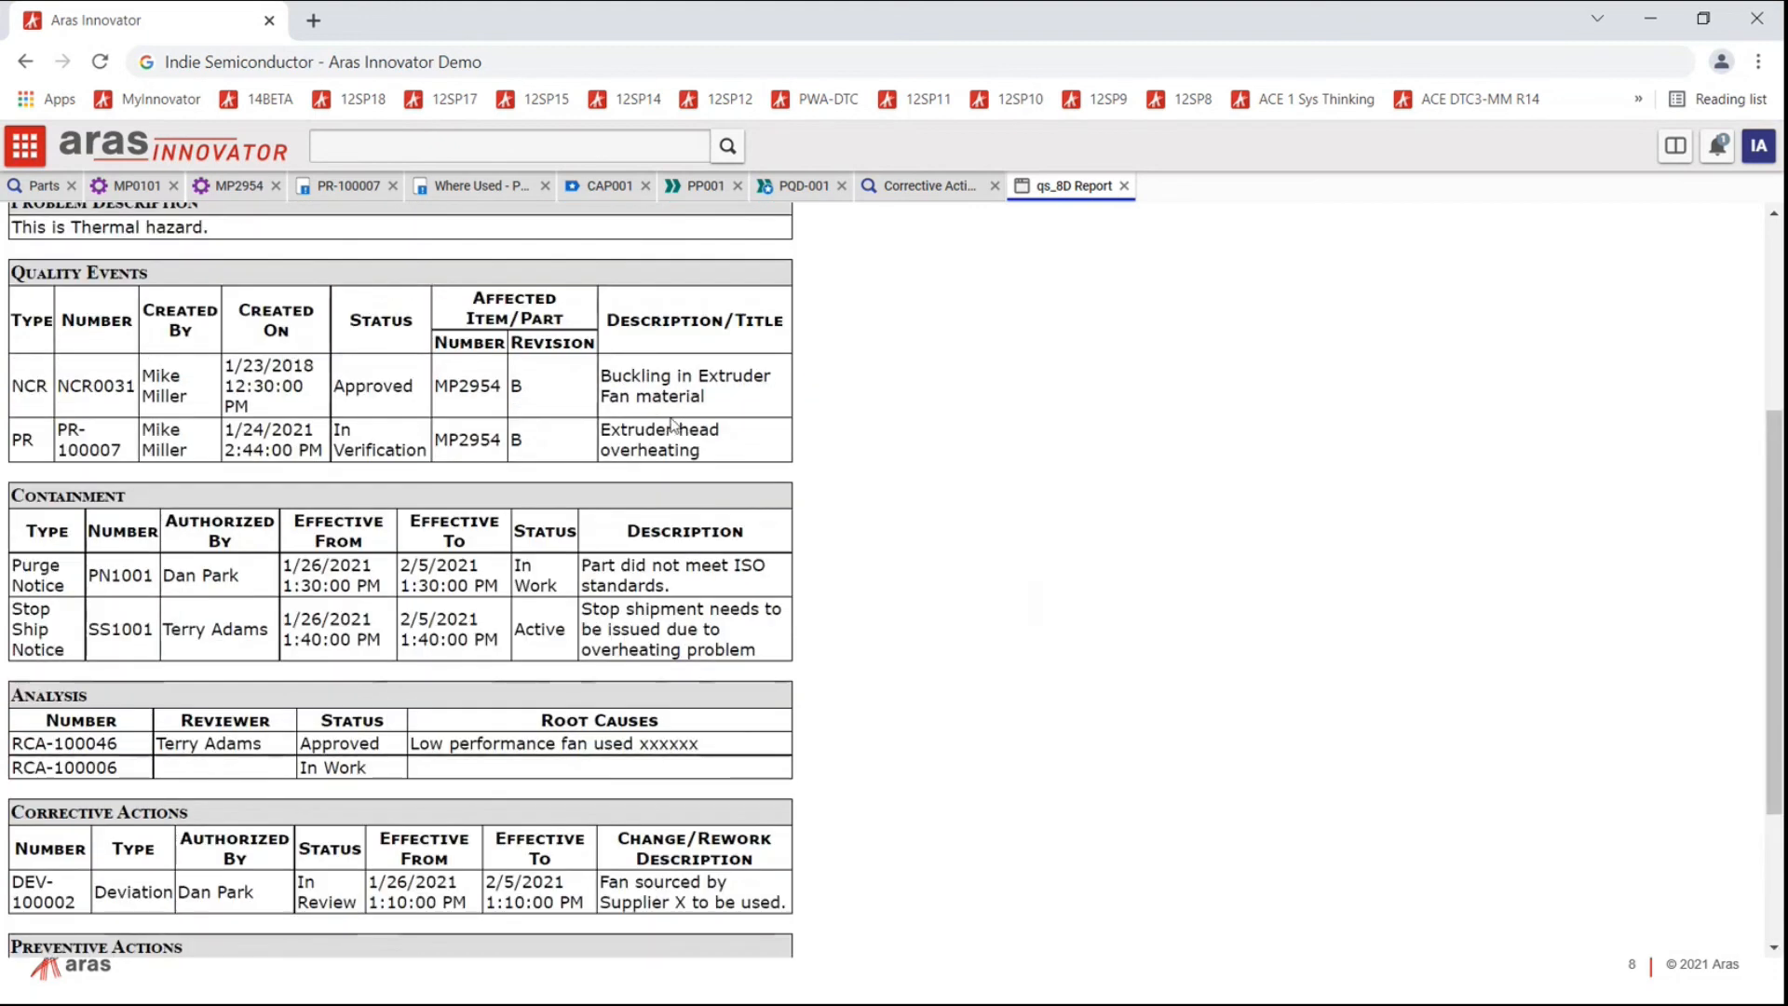
pyautogui.scroll(4, 672, 424)
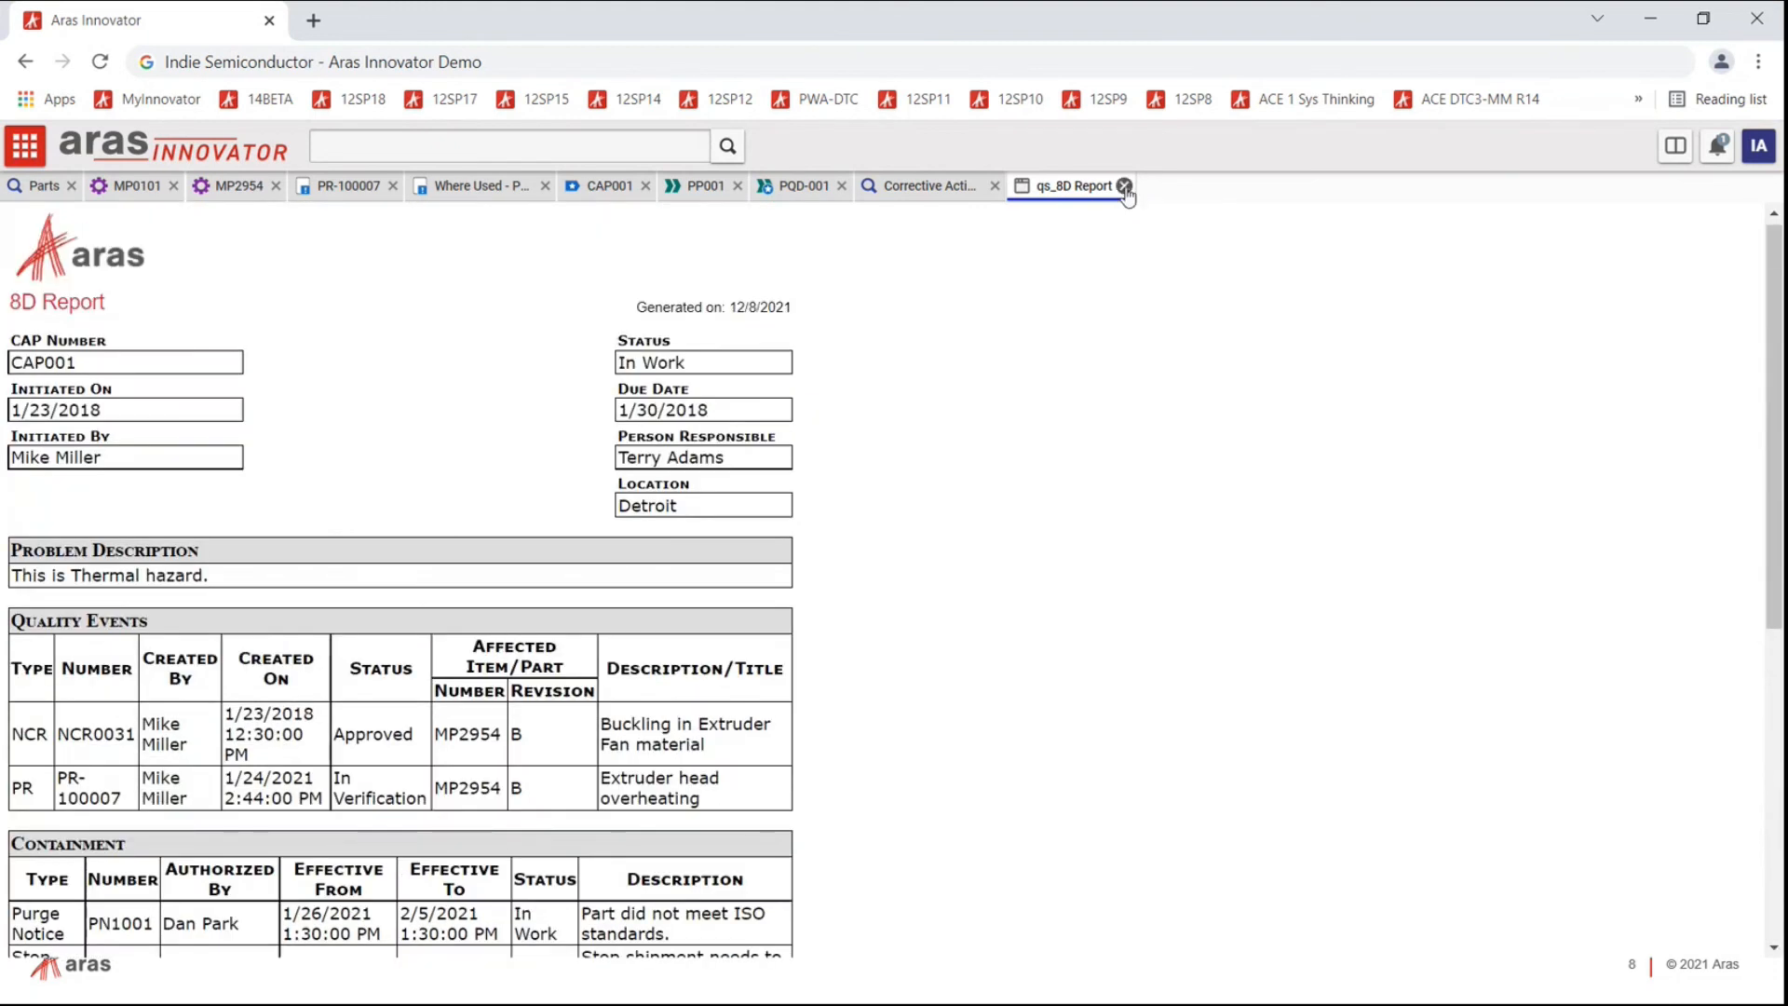
pyautogui.click(1125, 186)
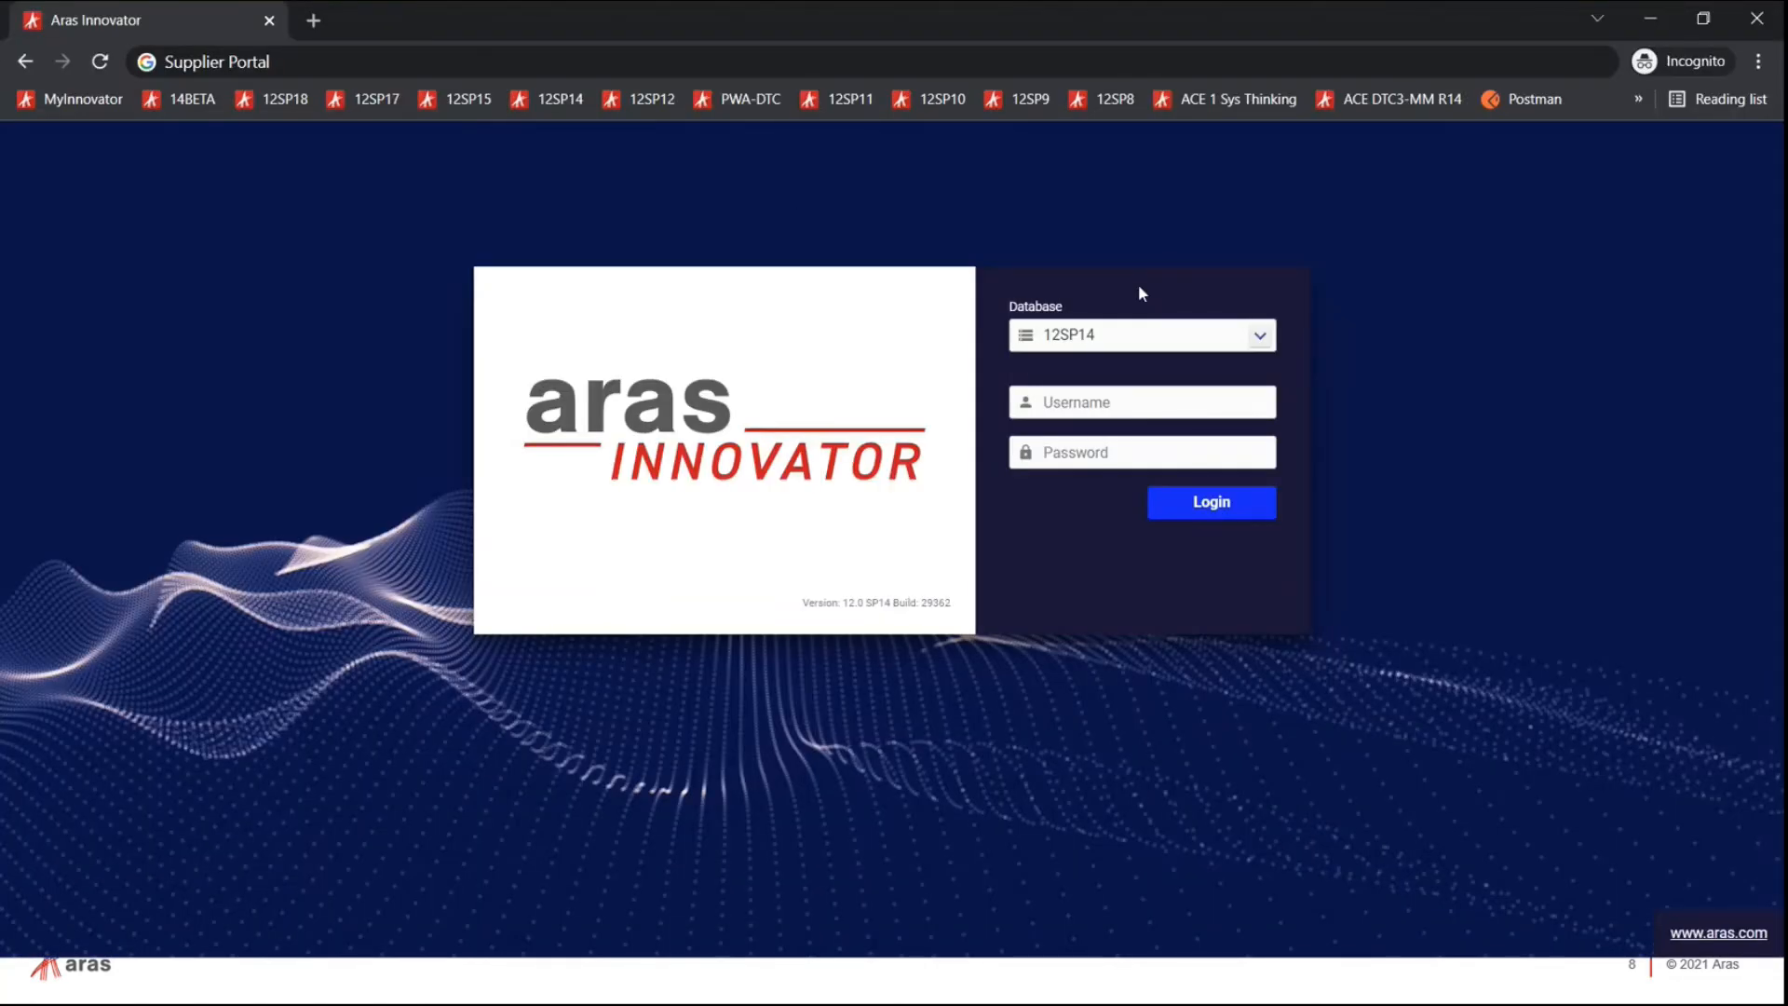
# Step: Log in to the Supplier Portal using the supplier user's saved autofill credentials
pyautogui.click(1099, 403)
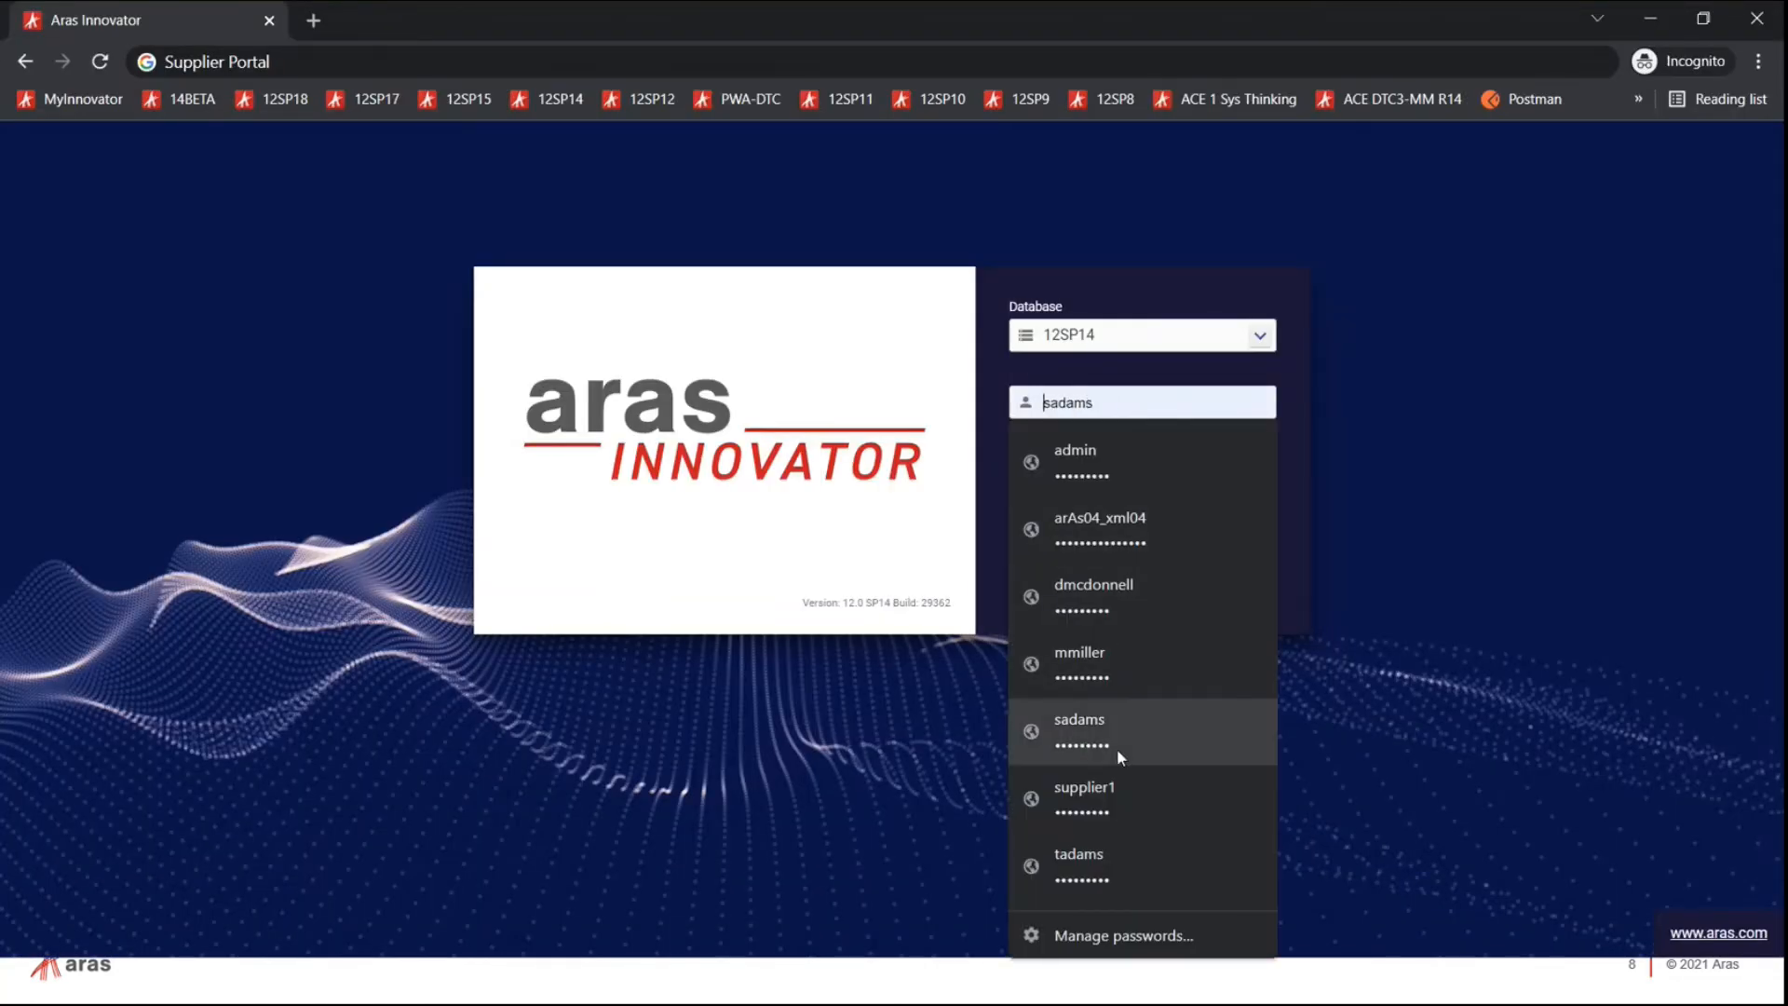
pyautogui.click(1093, 722)
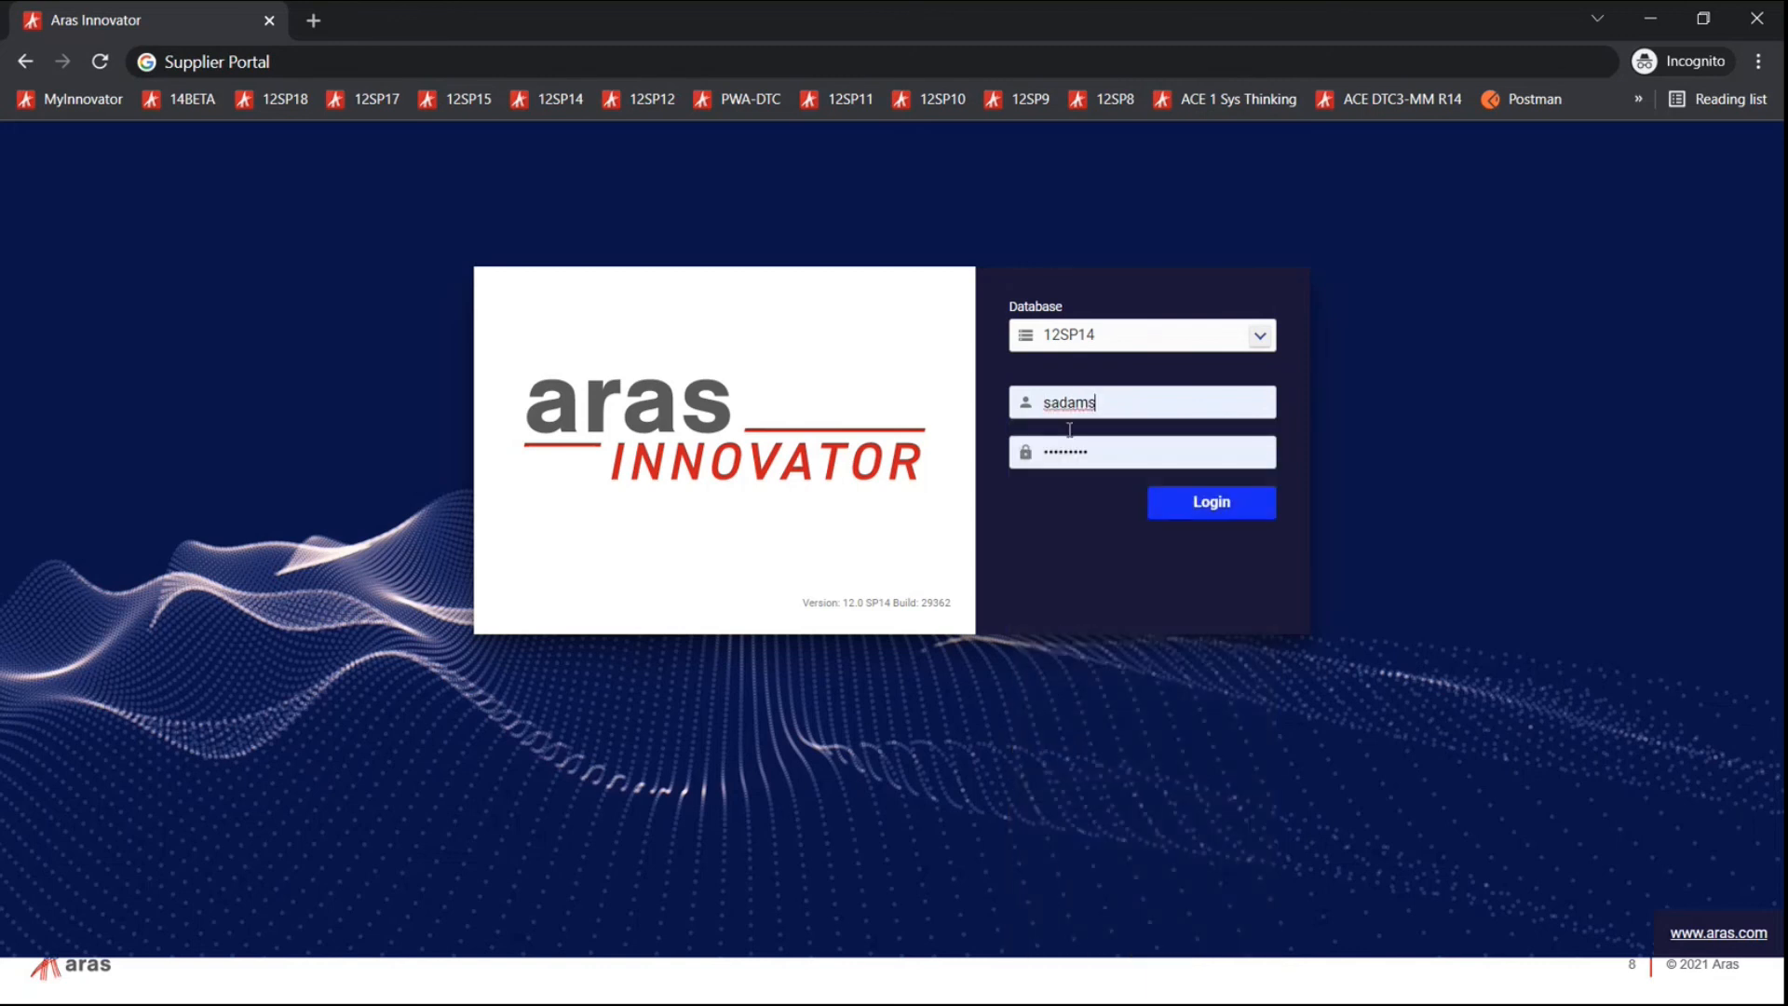
pyautogui.click(1200, 510)
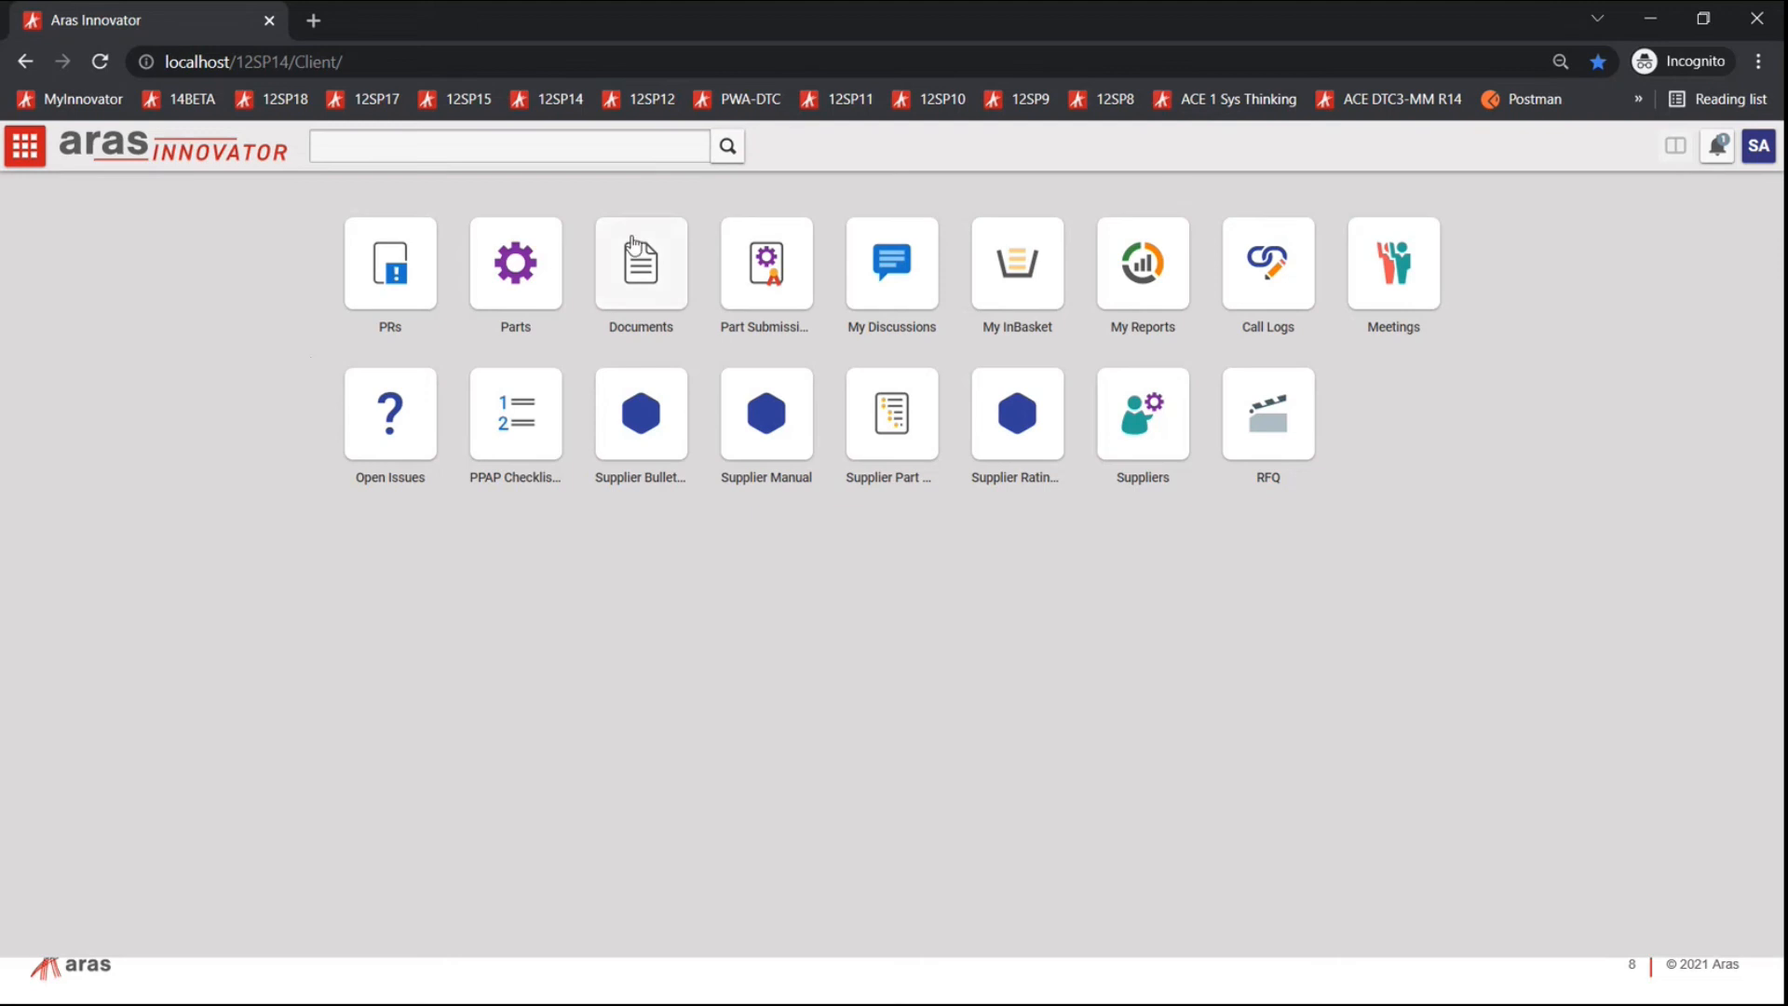
# Step: Search all parts, widen the Preferred Supplier column to confirm Acme Vision Tech, then close the results
pyautogui.click(24, 147)
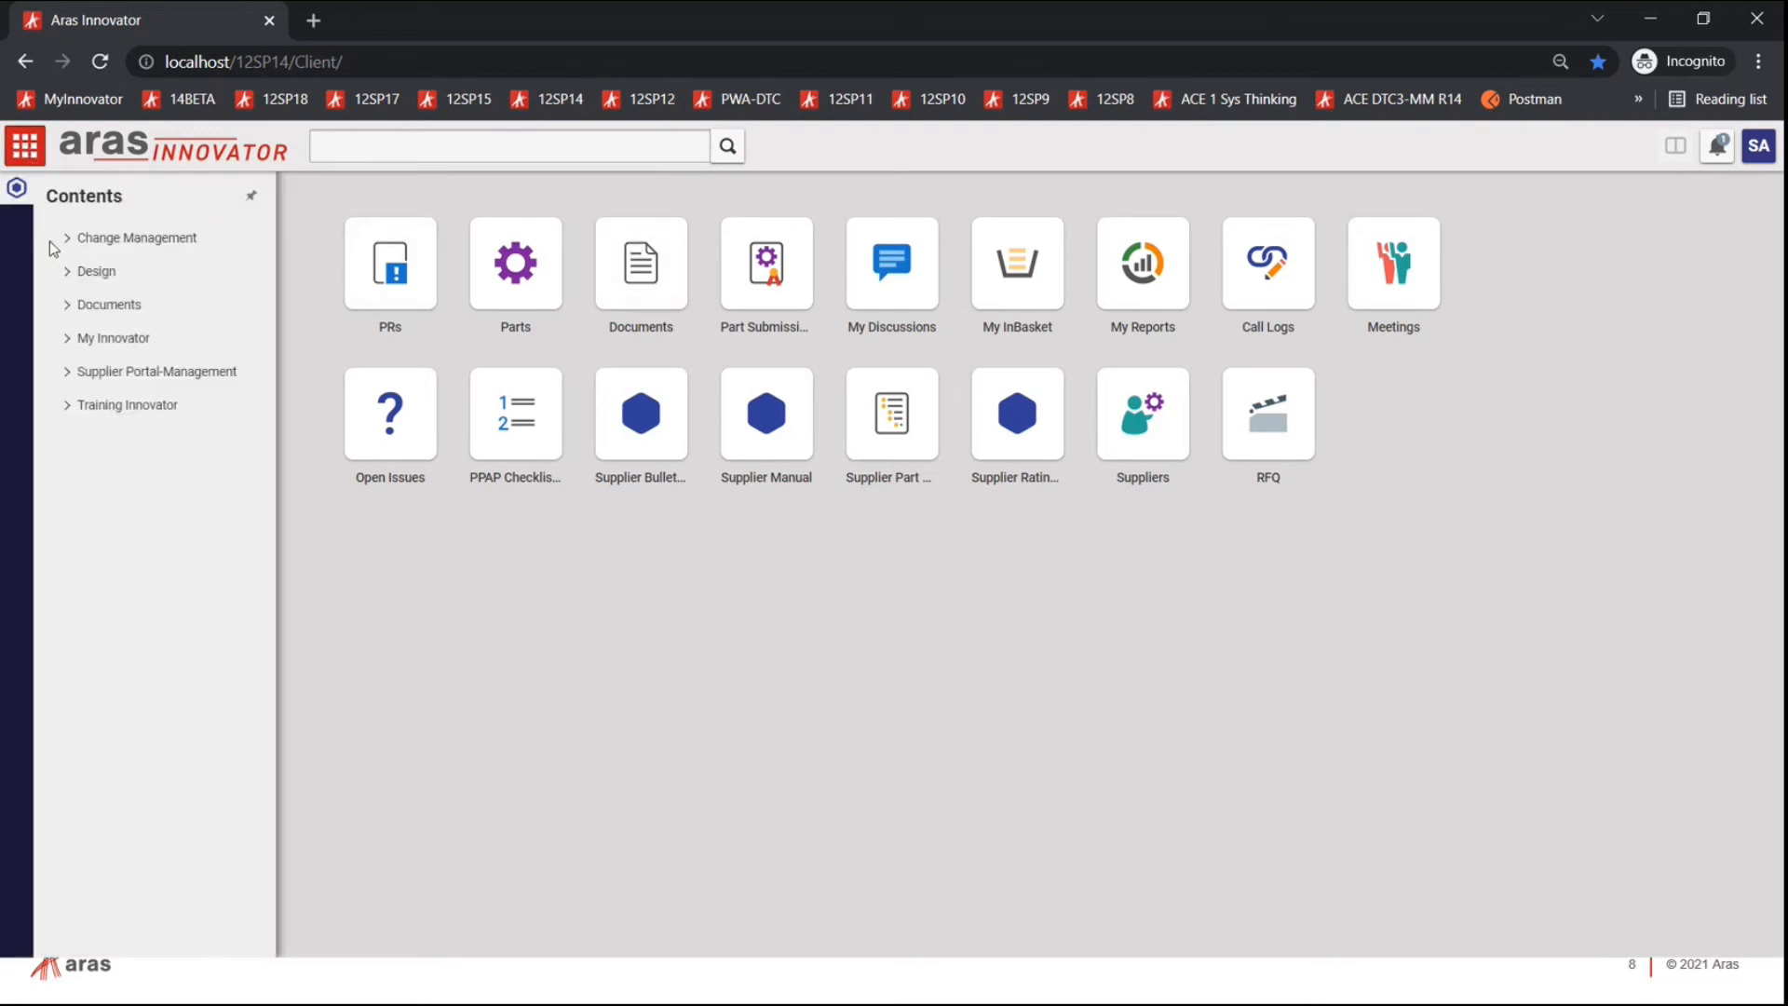
pyautogui.click(65, 272)
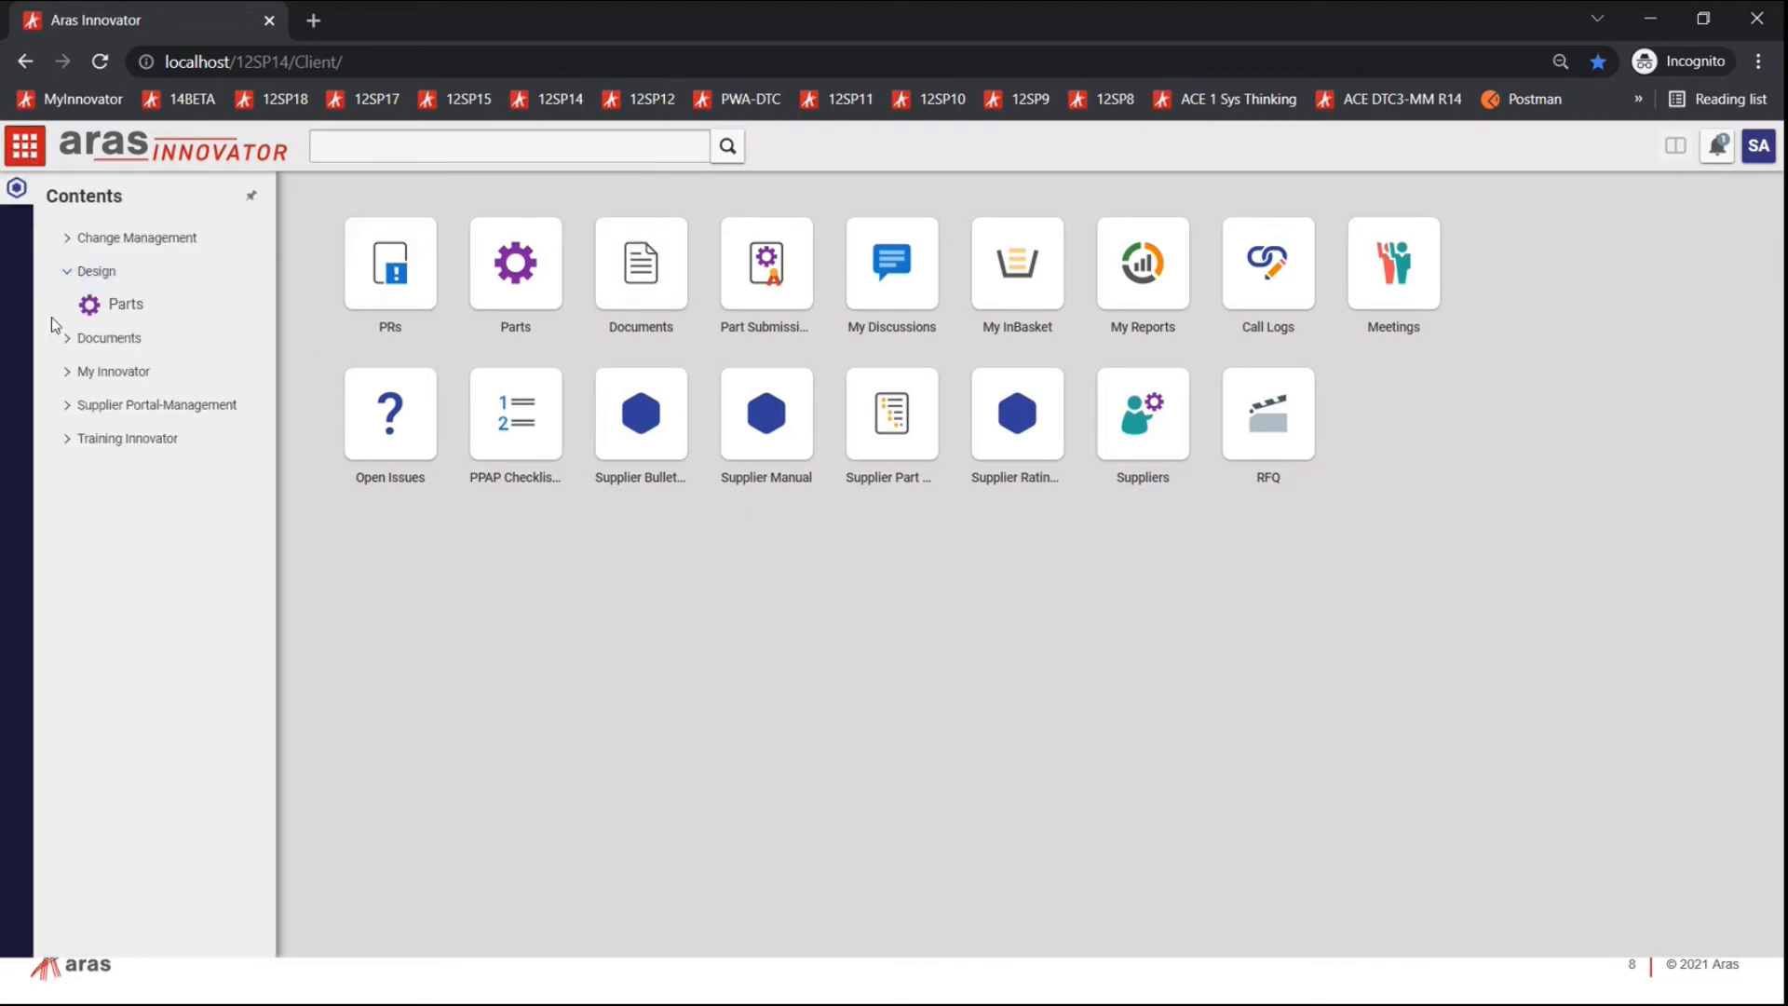
pyautogui.click(64, 339)
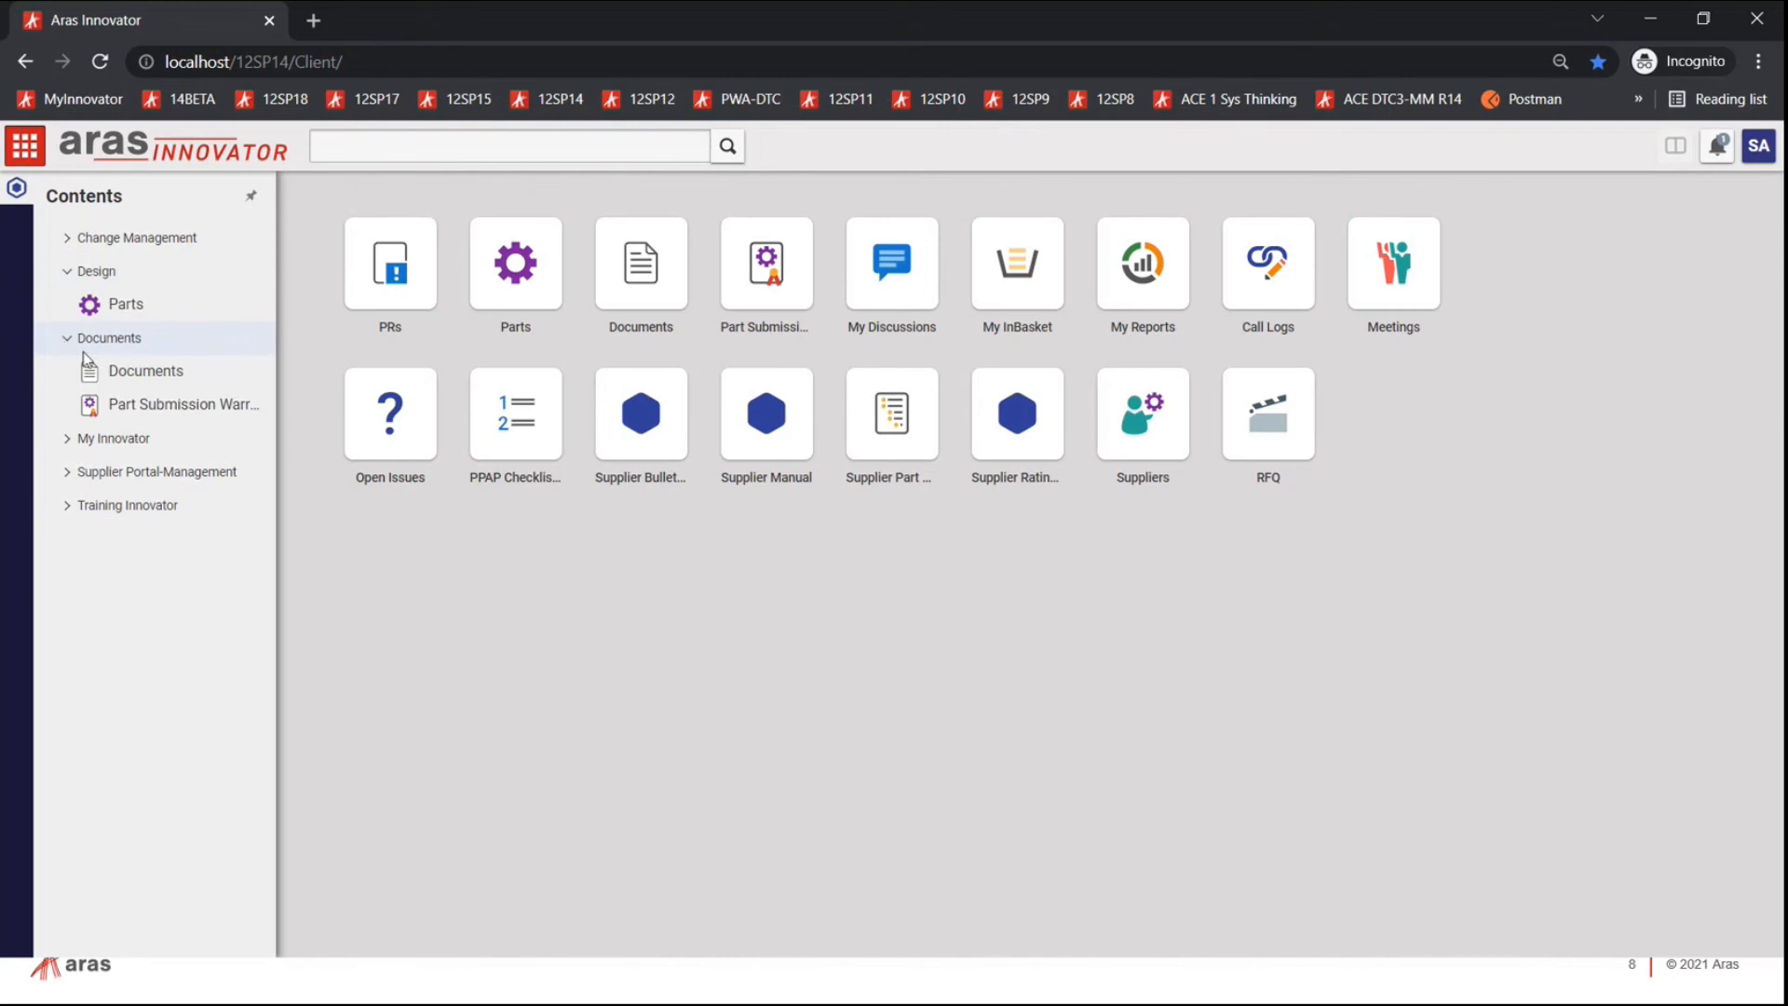
pyautogui.click(69, 440)
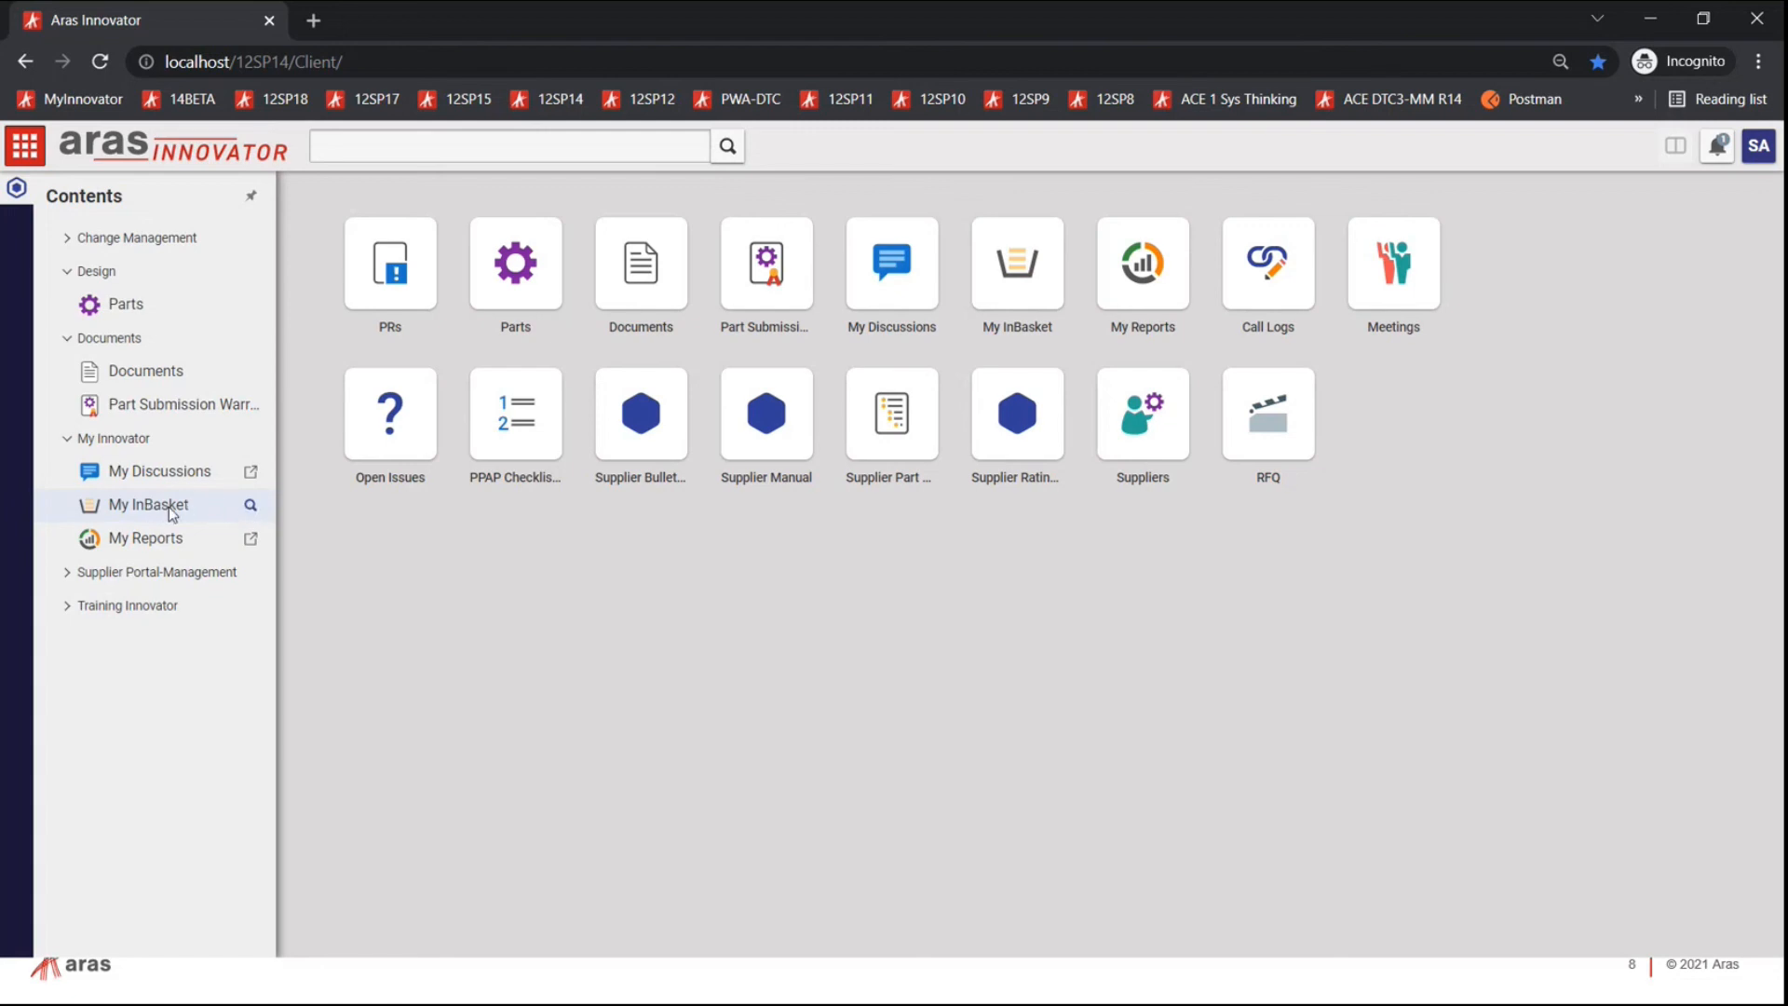
pyautogui.click(123, 304)
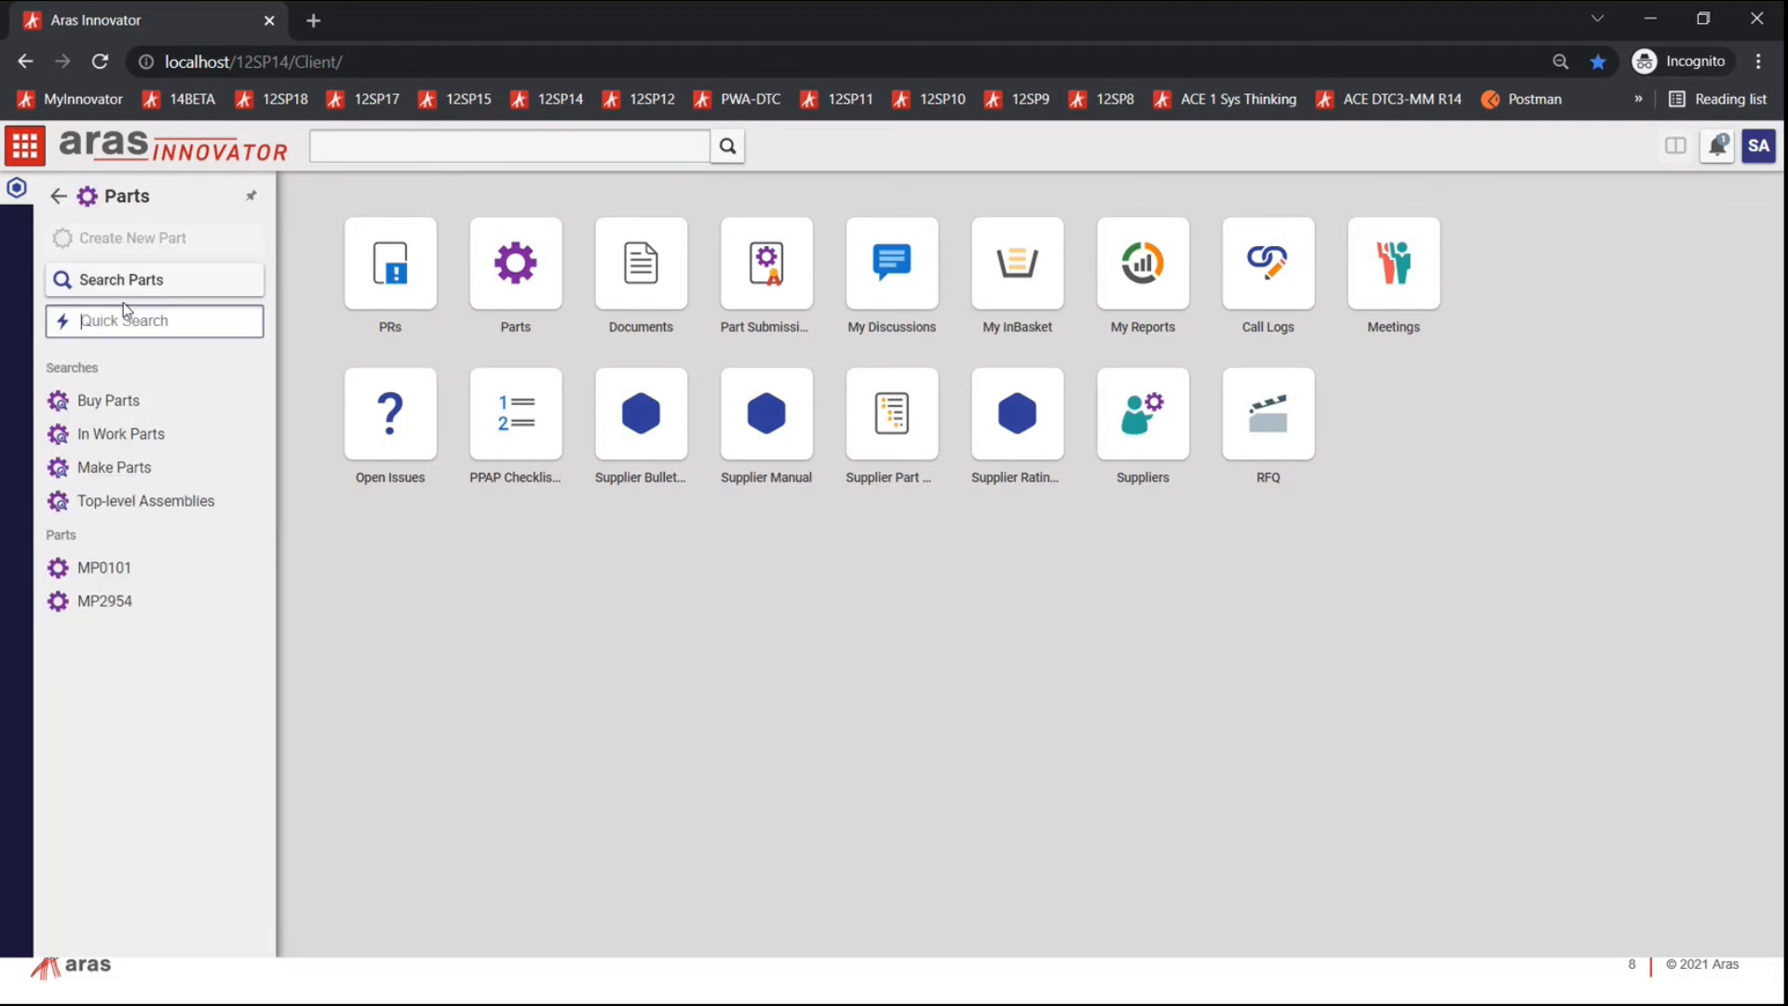
pyautogui.click(119, 284)
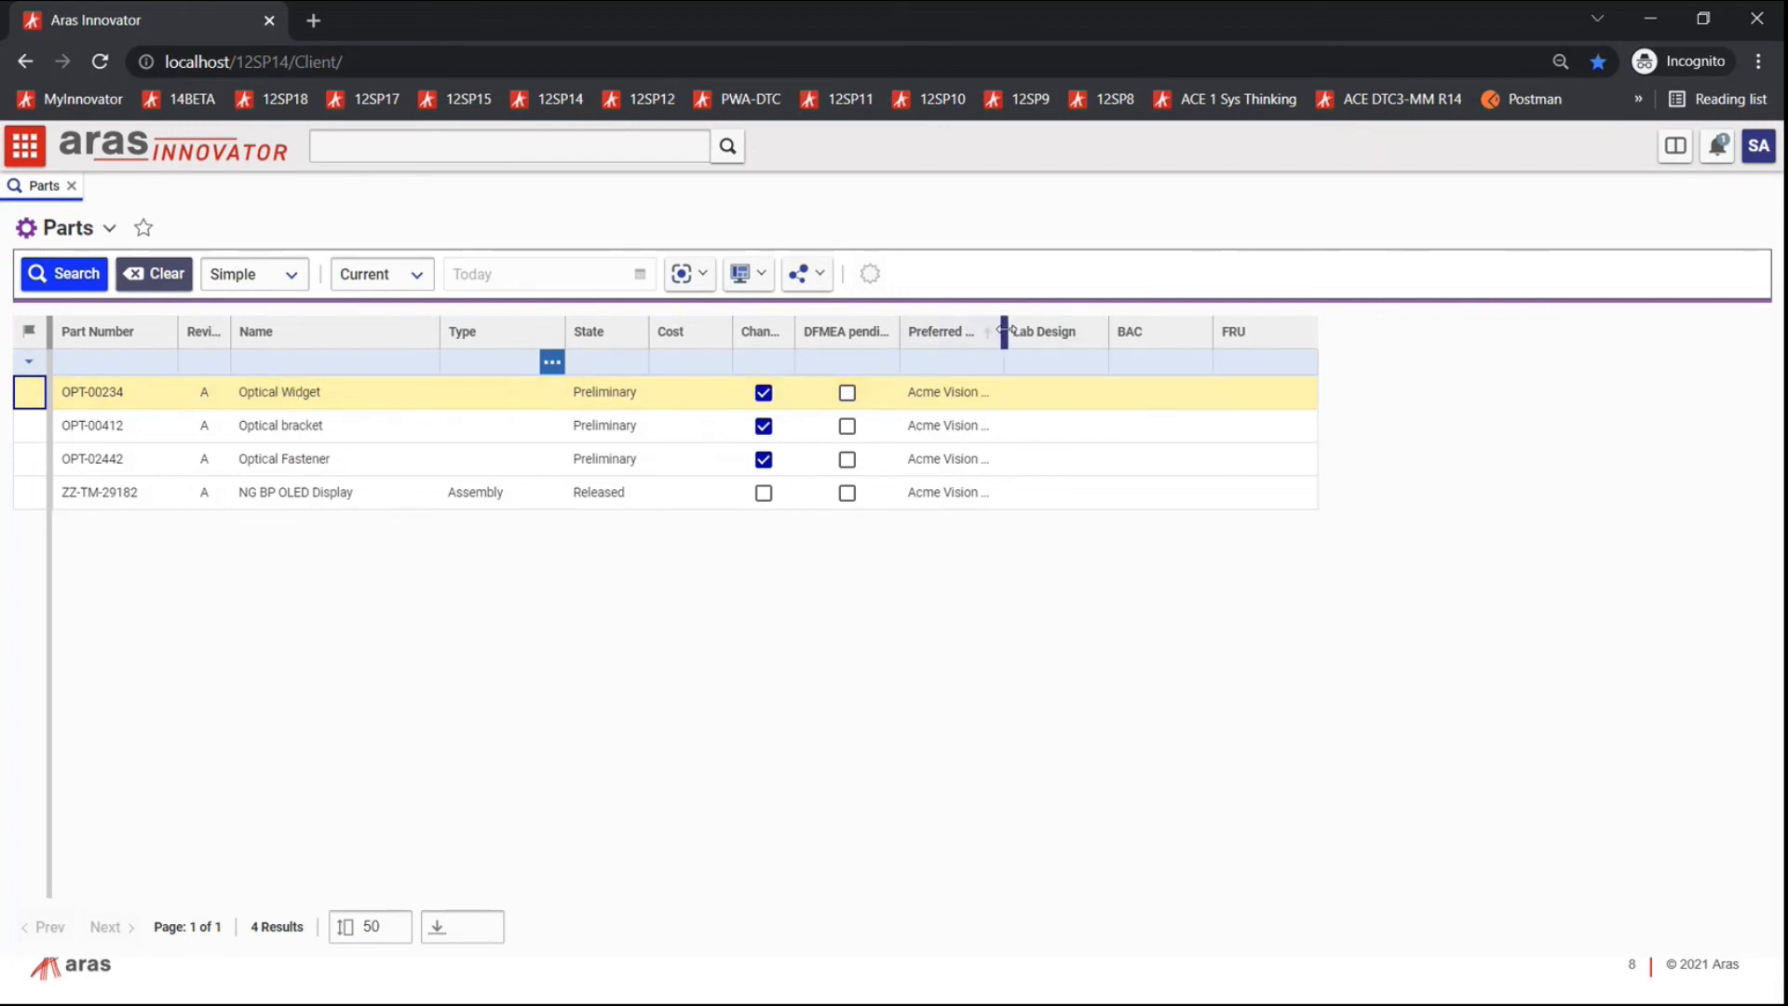
pyautogui.moveTo(1004, 330); pyautogui.dragTo(1080, 337)
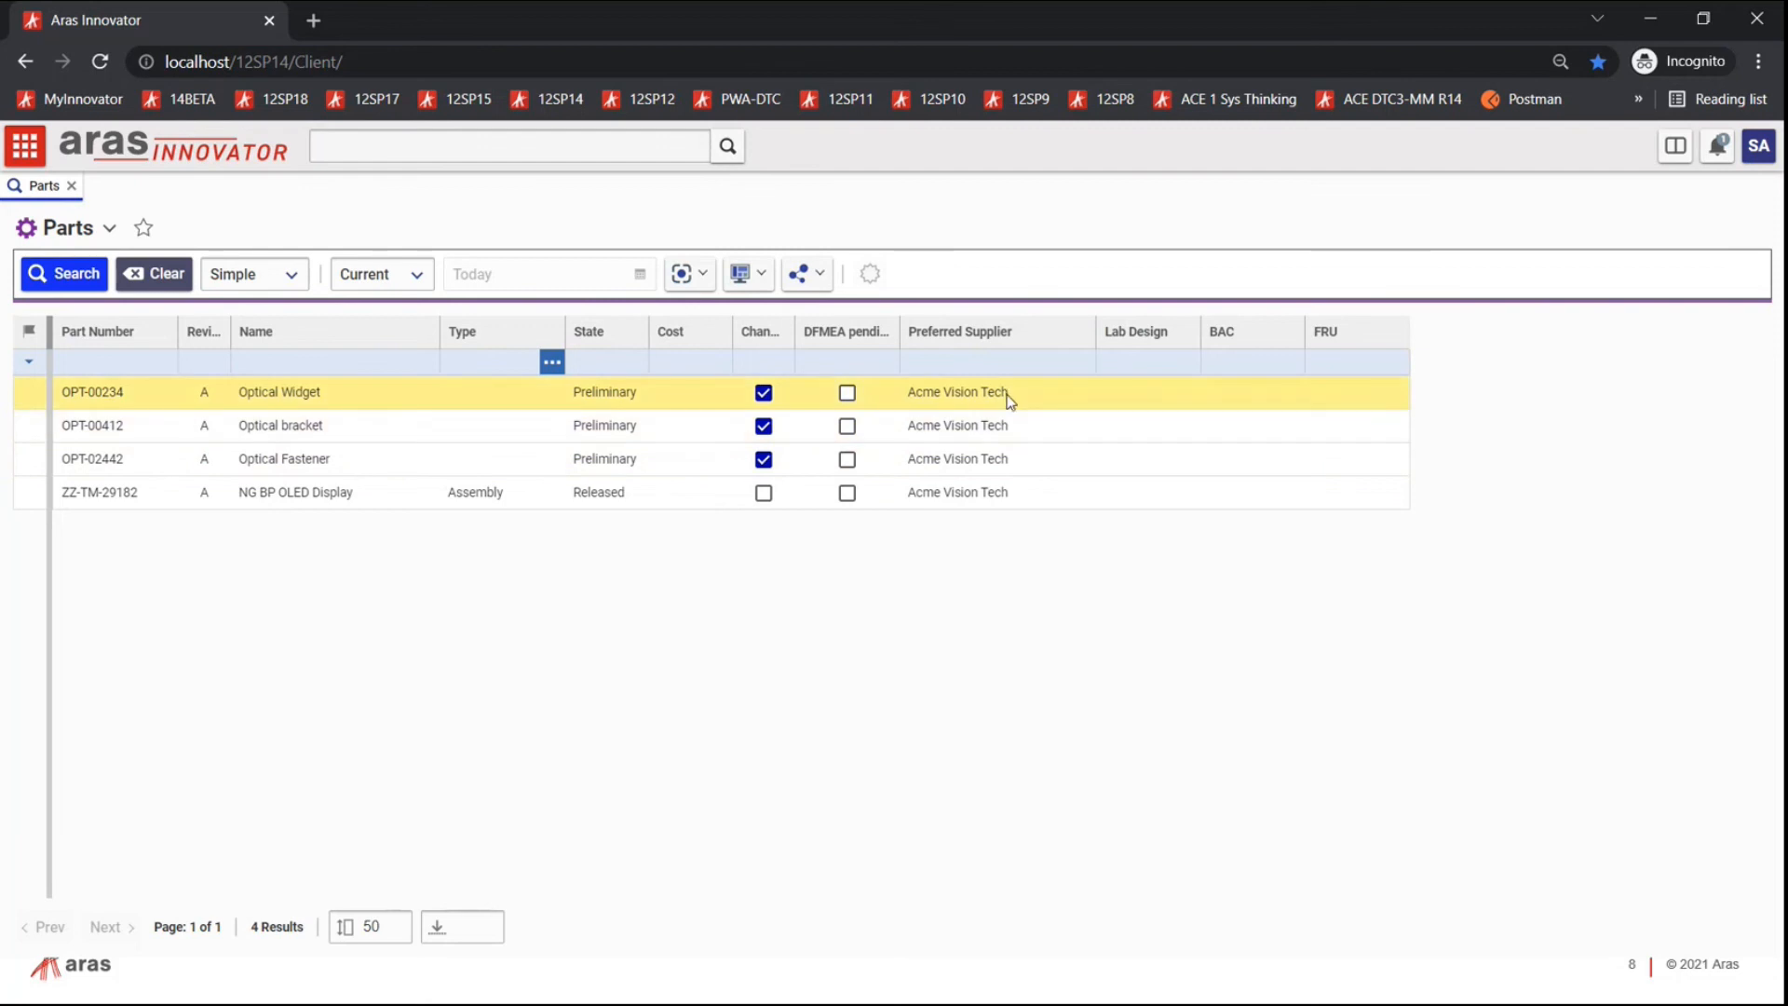
pyautogui.click(72, 185)
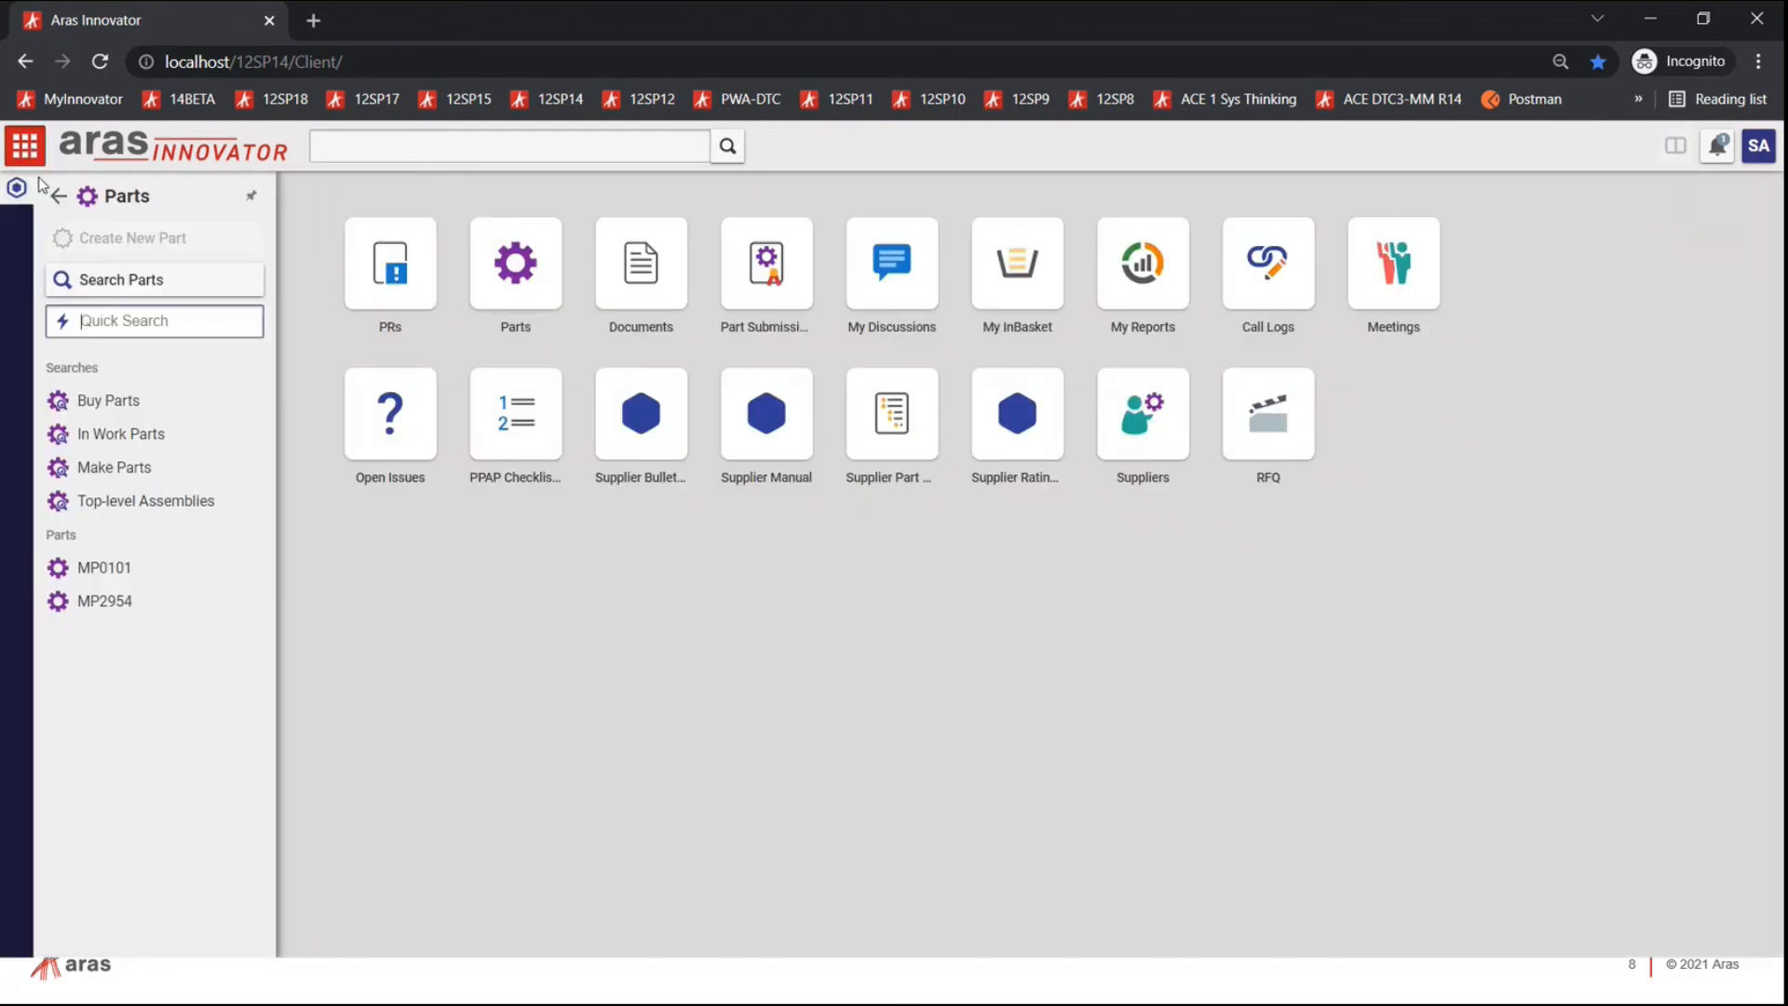
# Step: Search suppliers under Supplier Portal-Management and open the Acme Vision Tech record
pyautogui.click(58, 195)
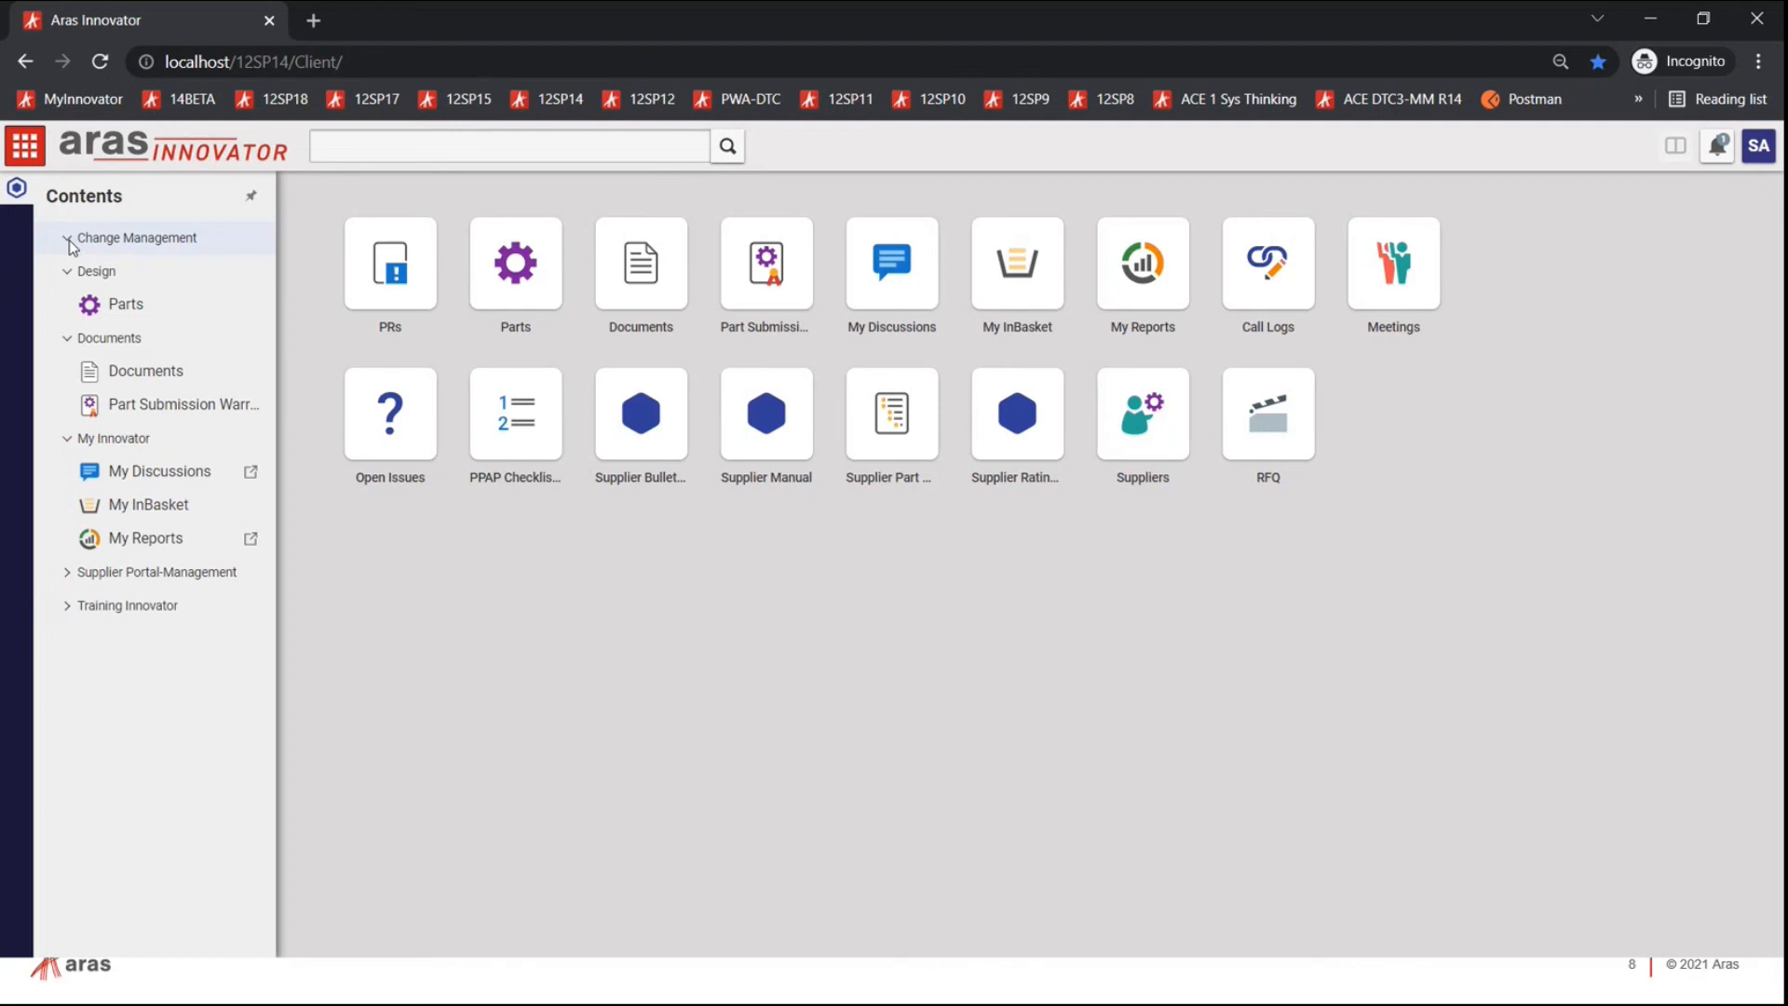
pyautogui.click(70, 241)
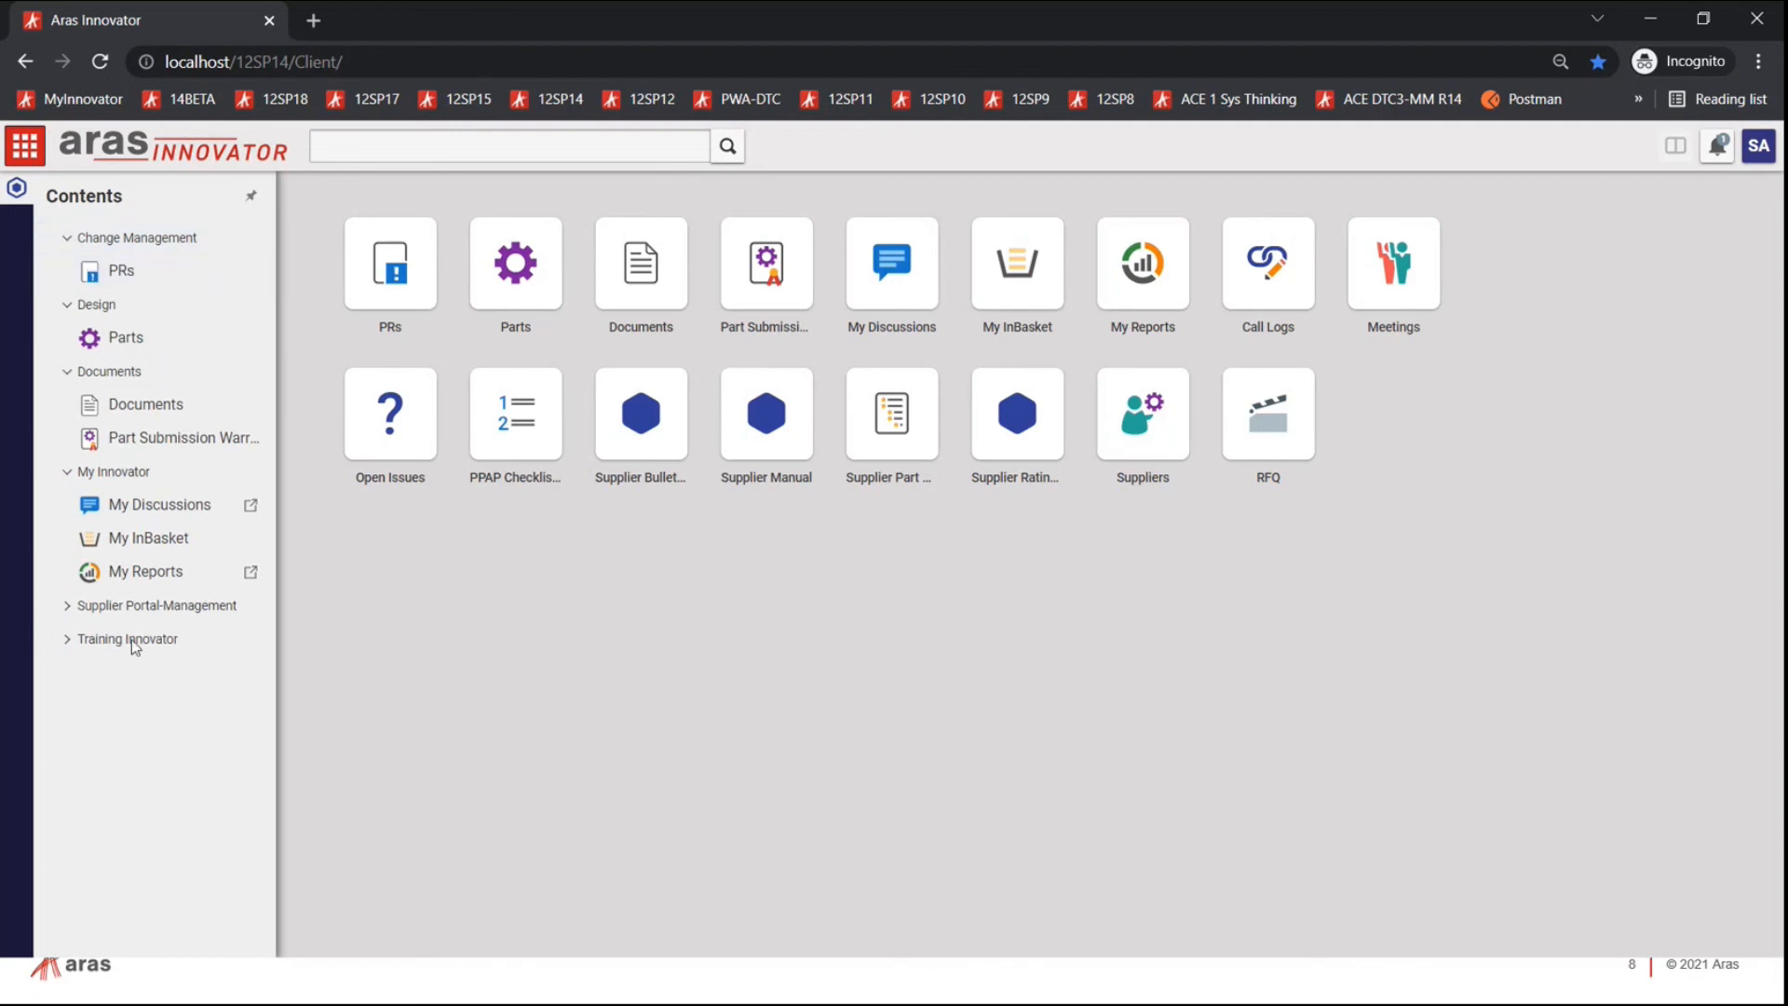
pyautogui.click(70, 607)
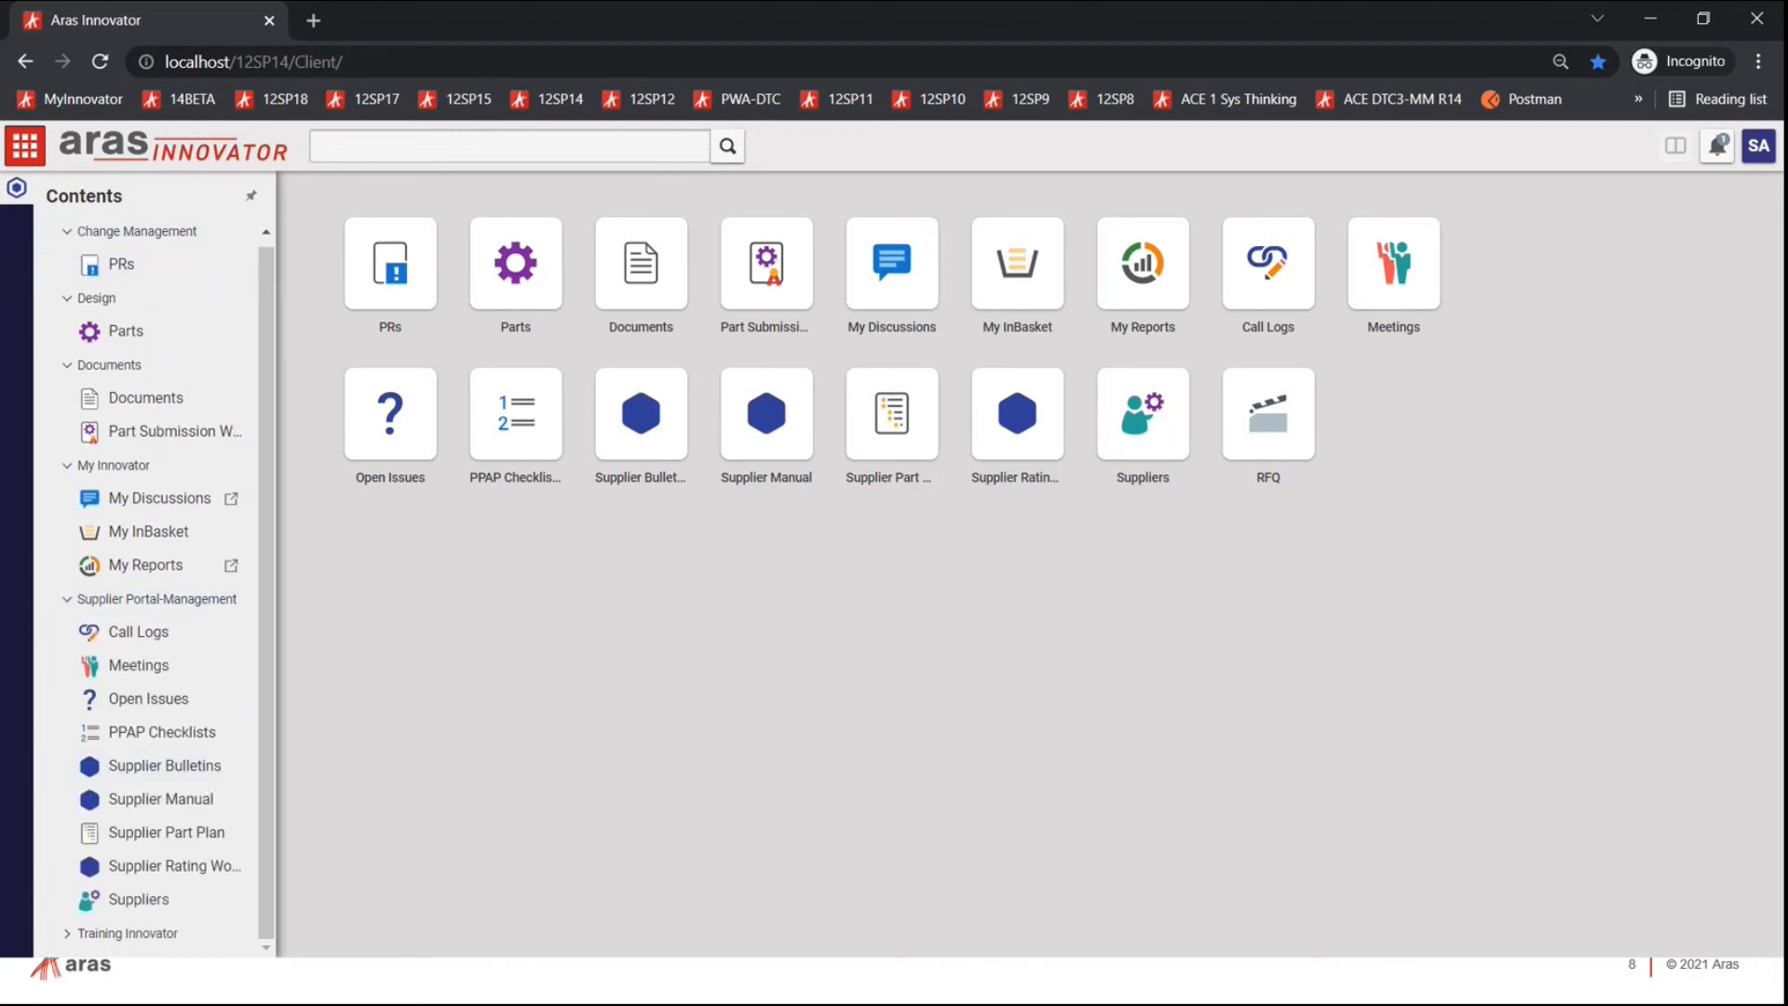
pyautogui.click(154, 903)
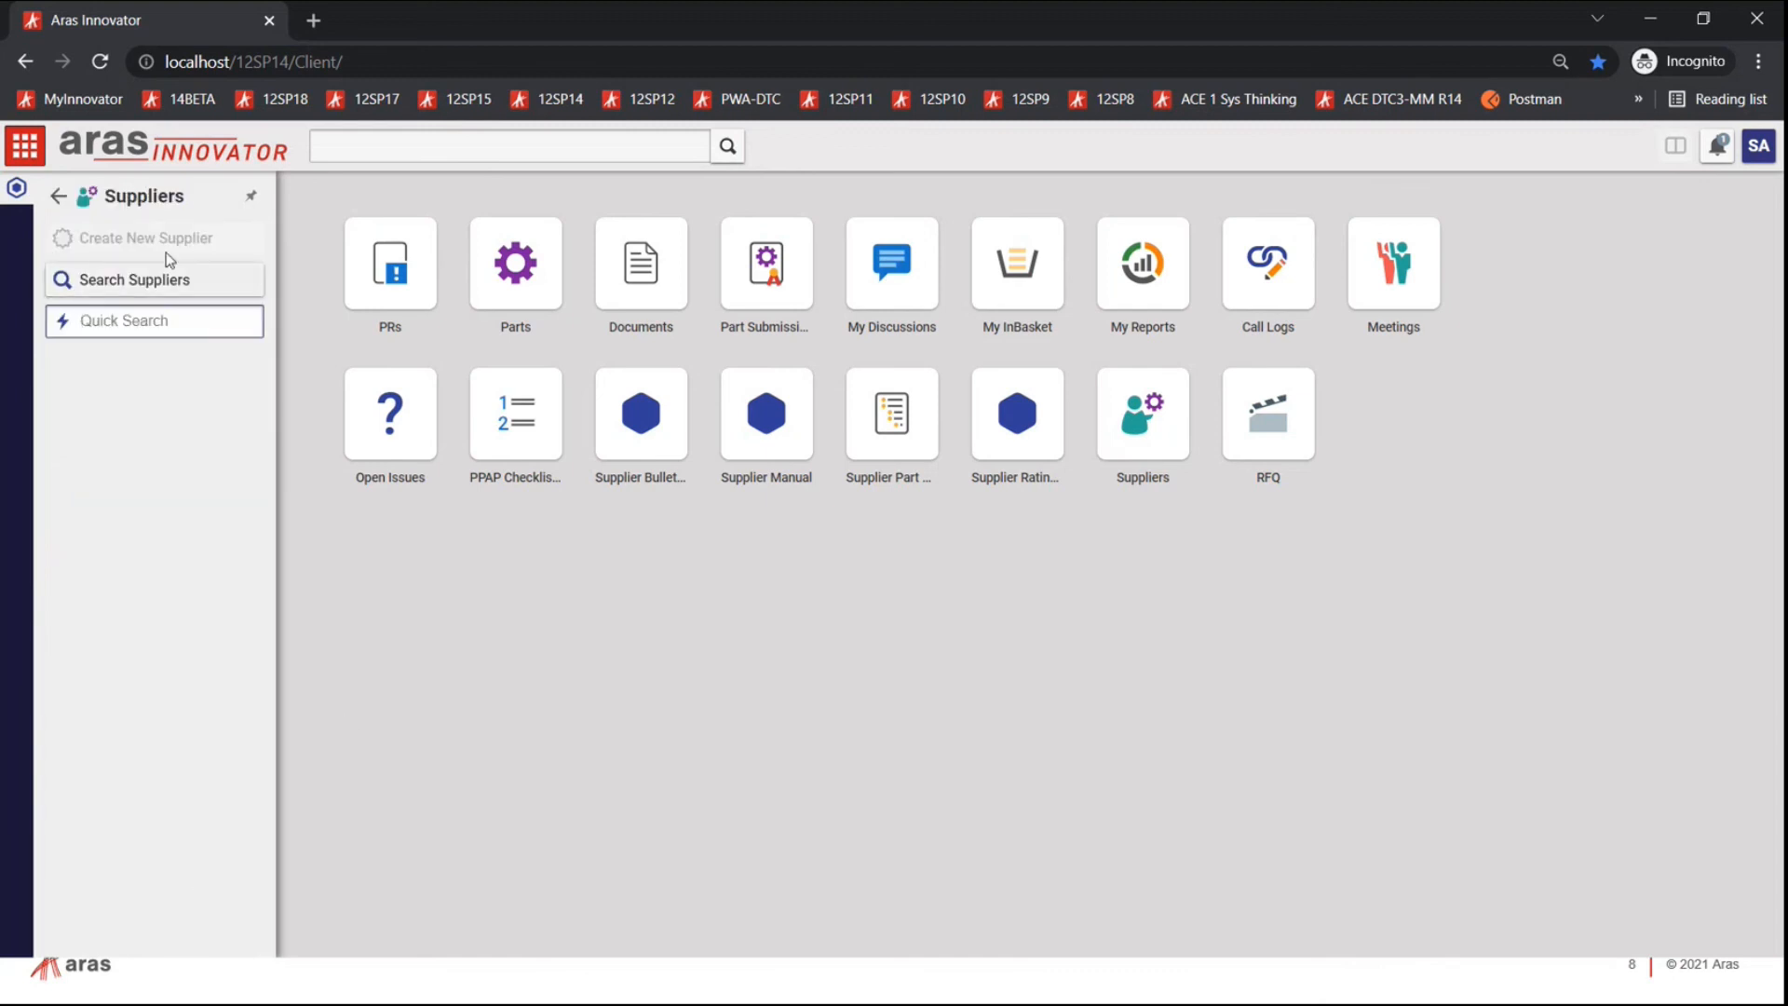
pyautogui.click(143, 279)
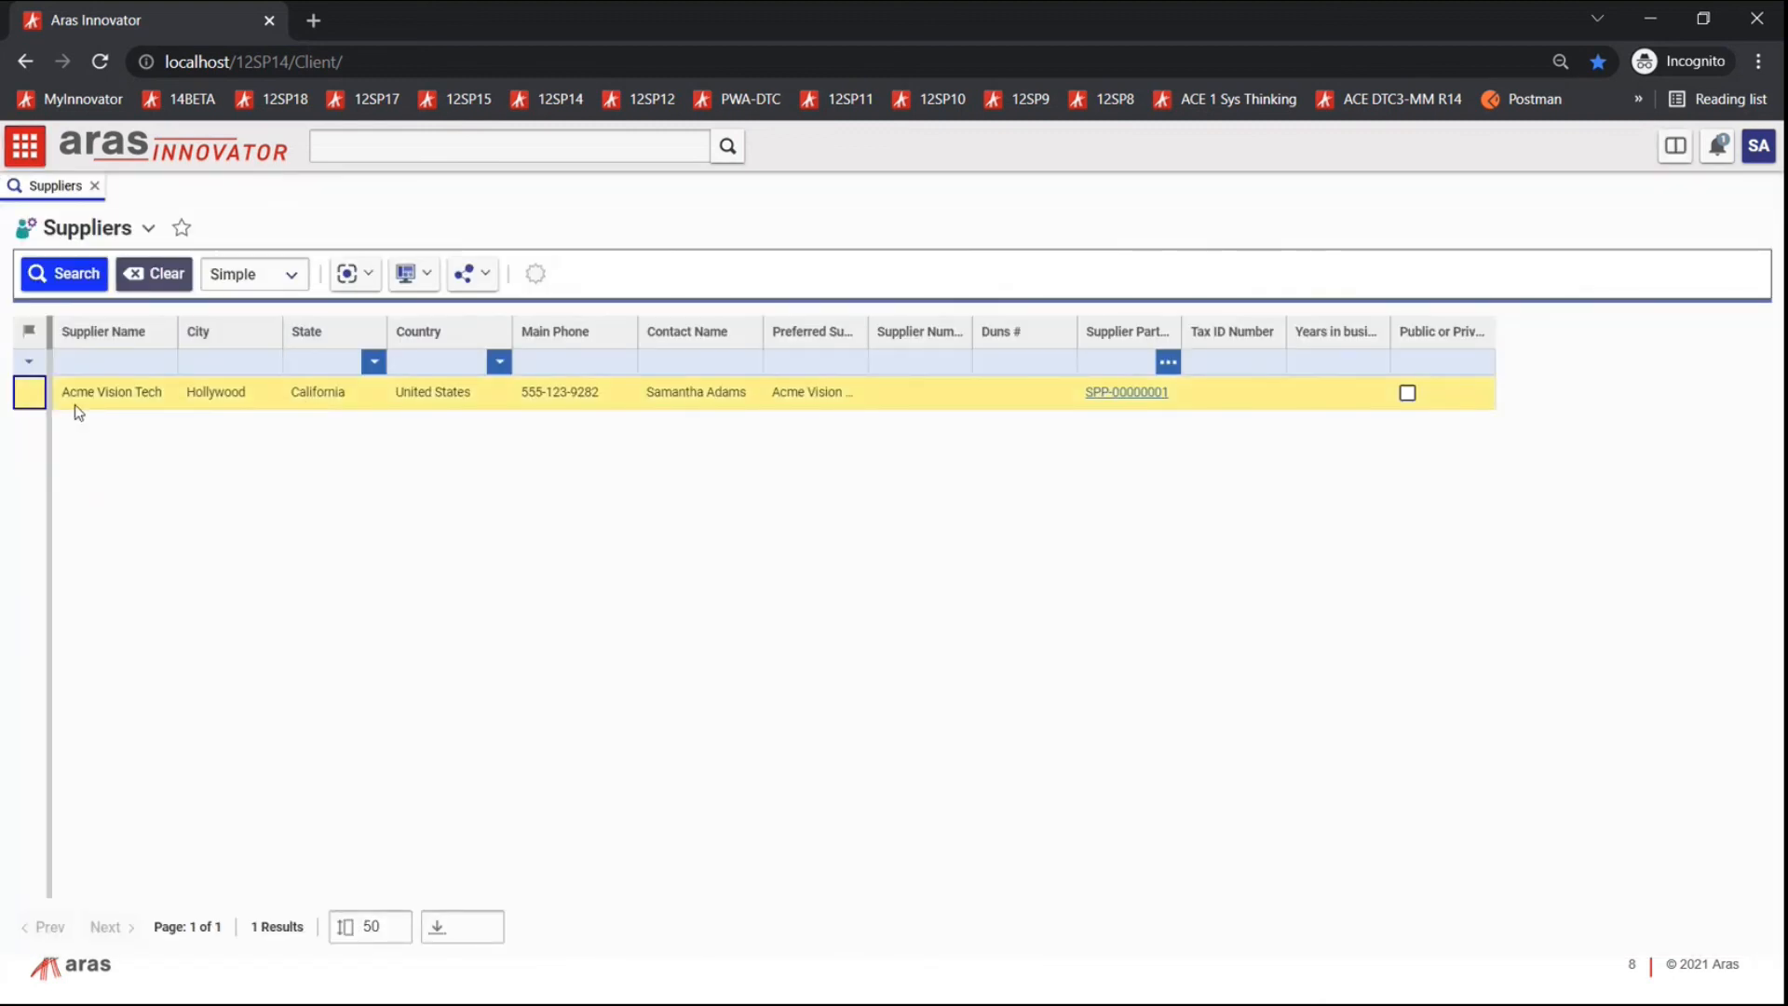
pyautogui.doubleClick(163, 396)
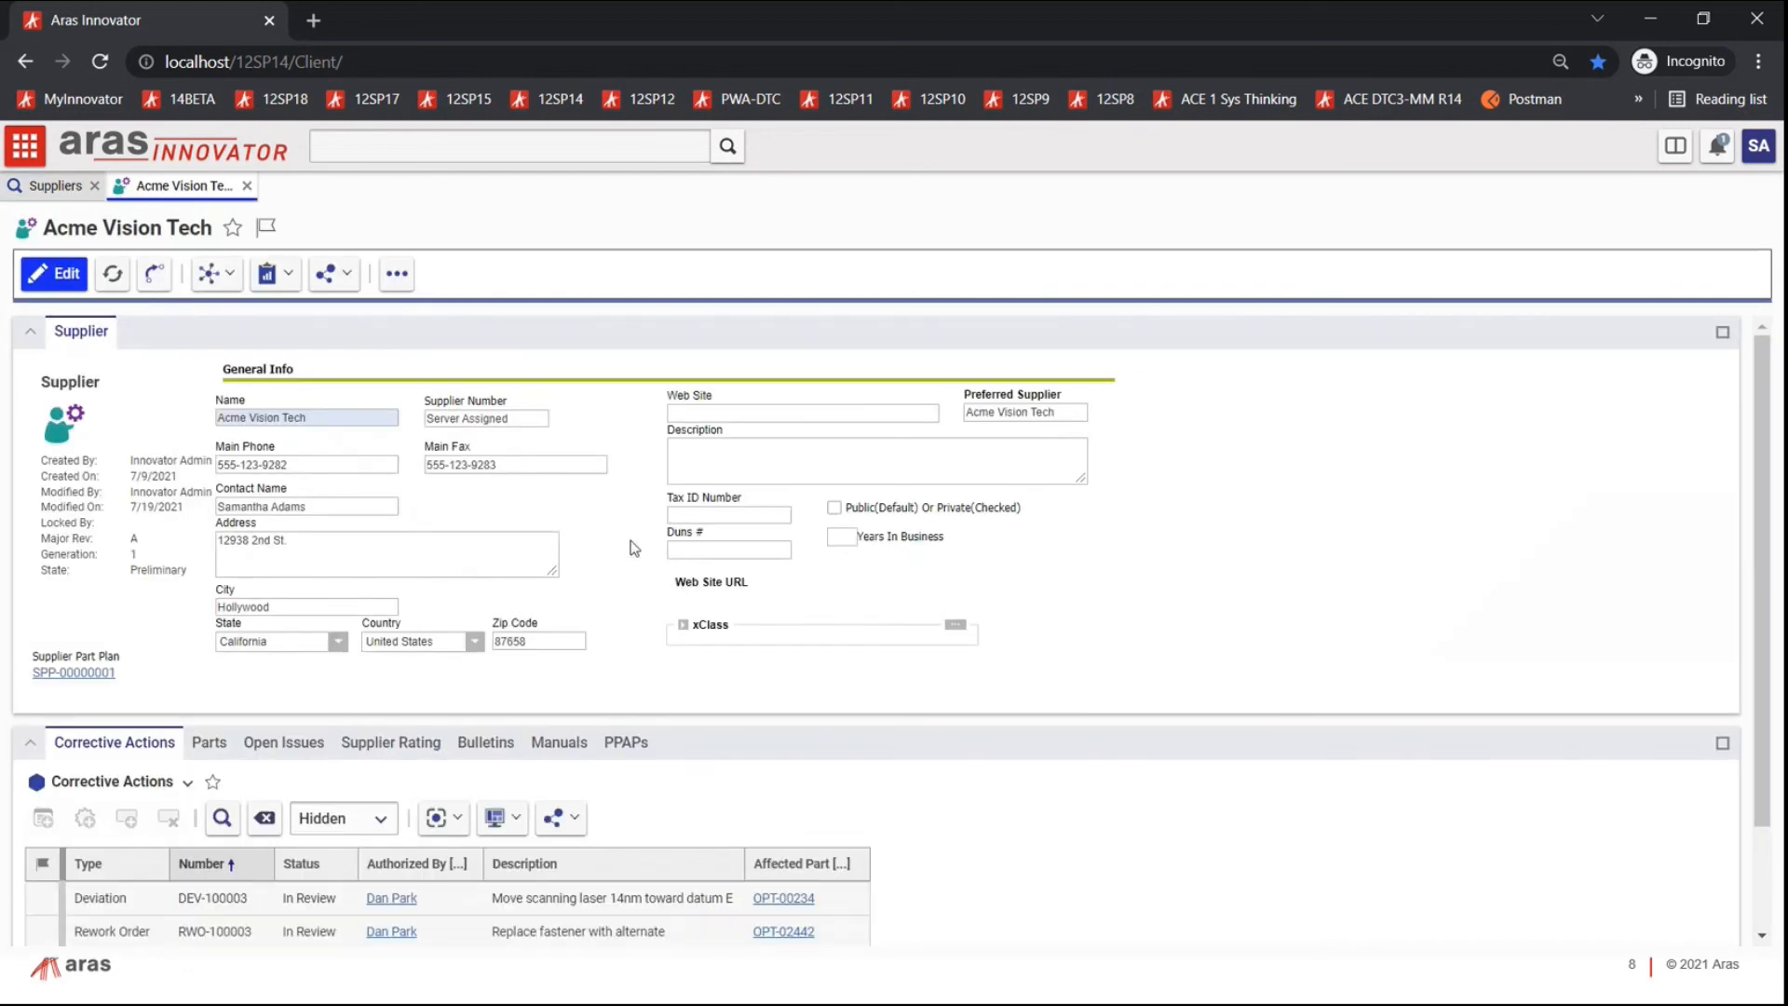
# Step: Review corrective action DEV-100003, the Parts tab, and open issue OI-00000001
pyautogui.scroll(-2, 965, 567)
pyautogui.scroll(2, 965, 567)
pyautogui.scroll(-1, 666, 596)
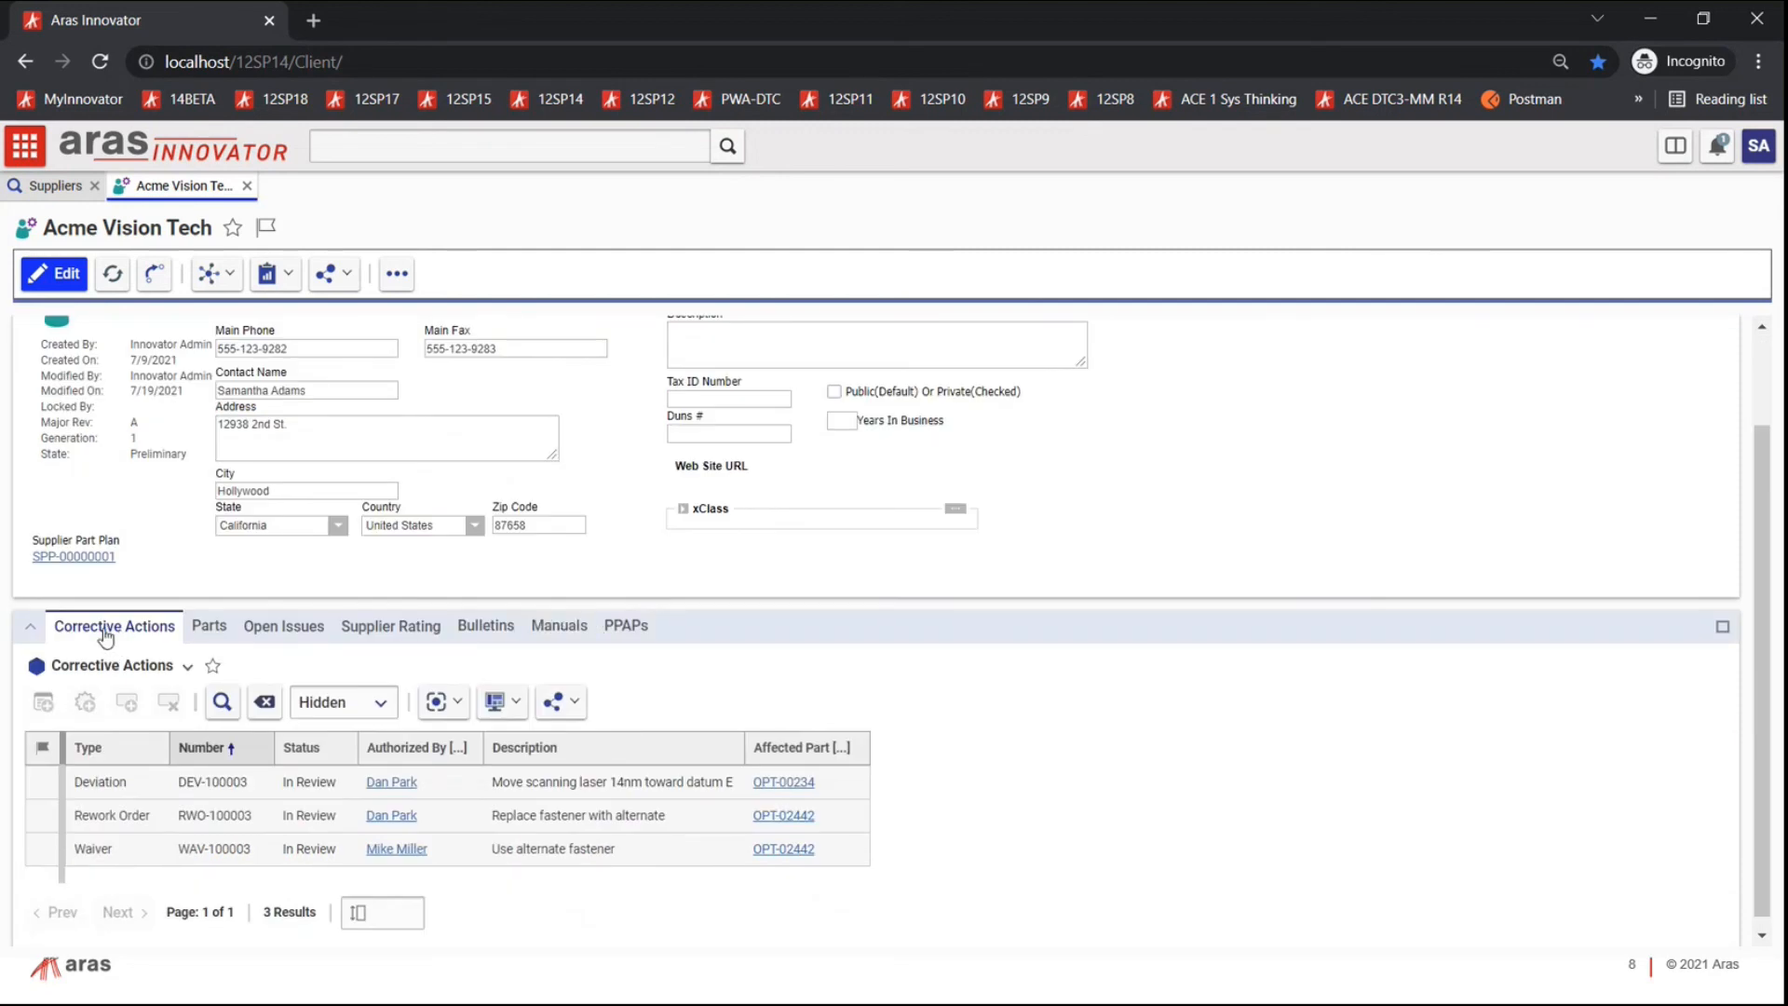
pyautogui.click(203, 782)
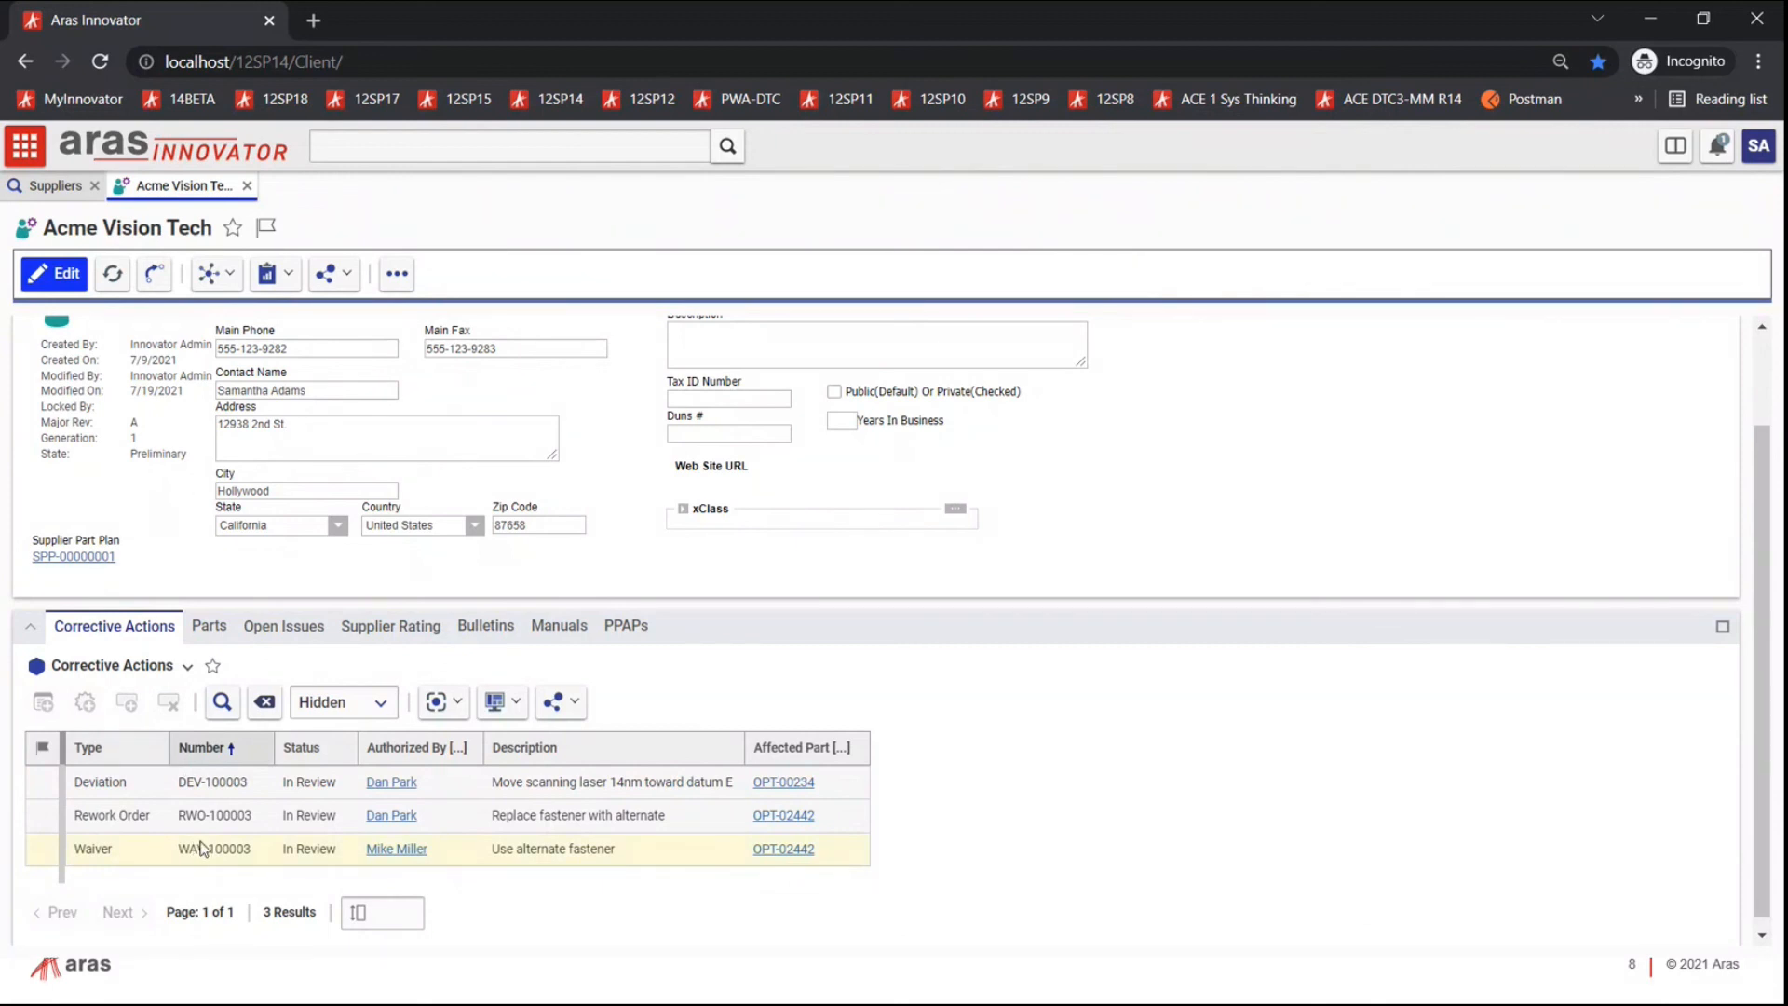
pyautogui.click(209, 626)
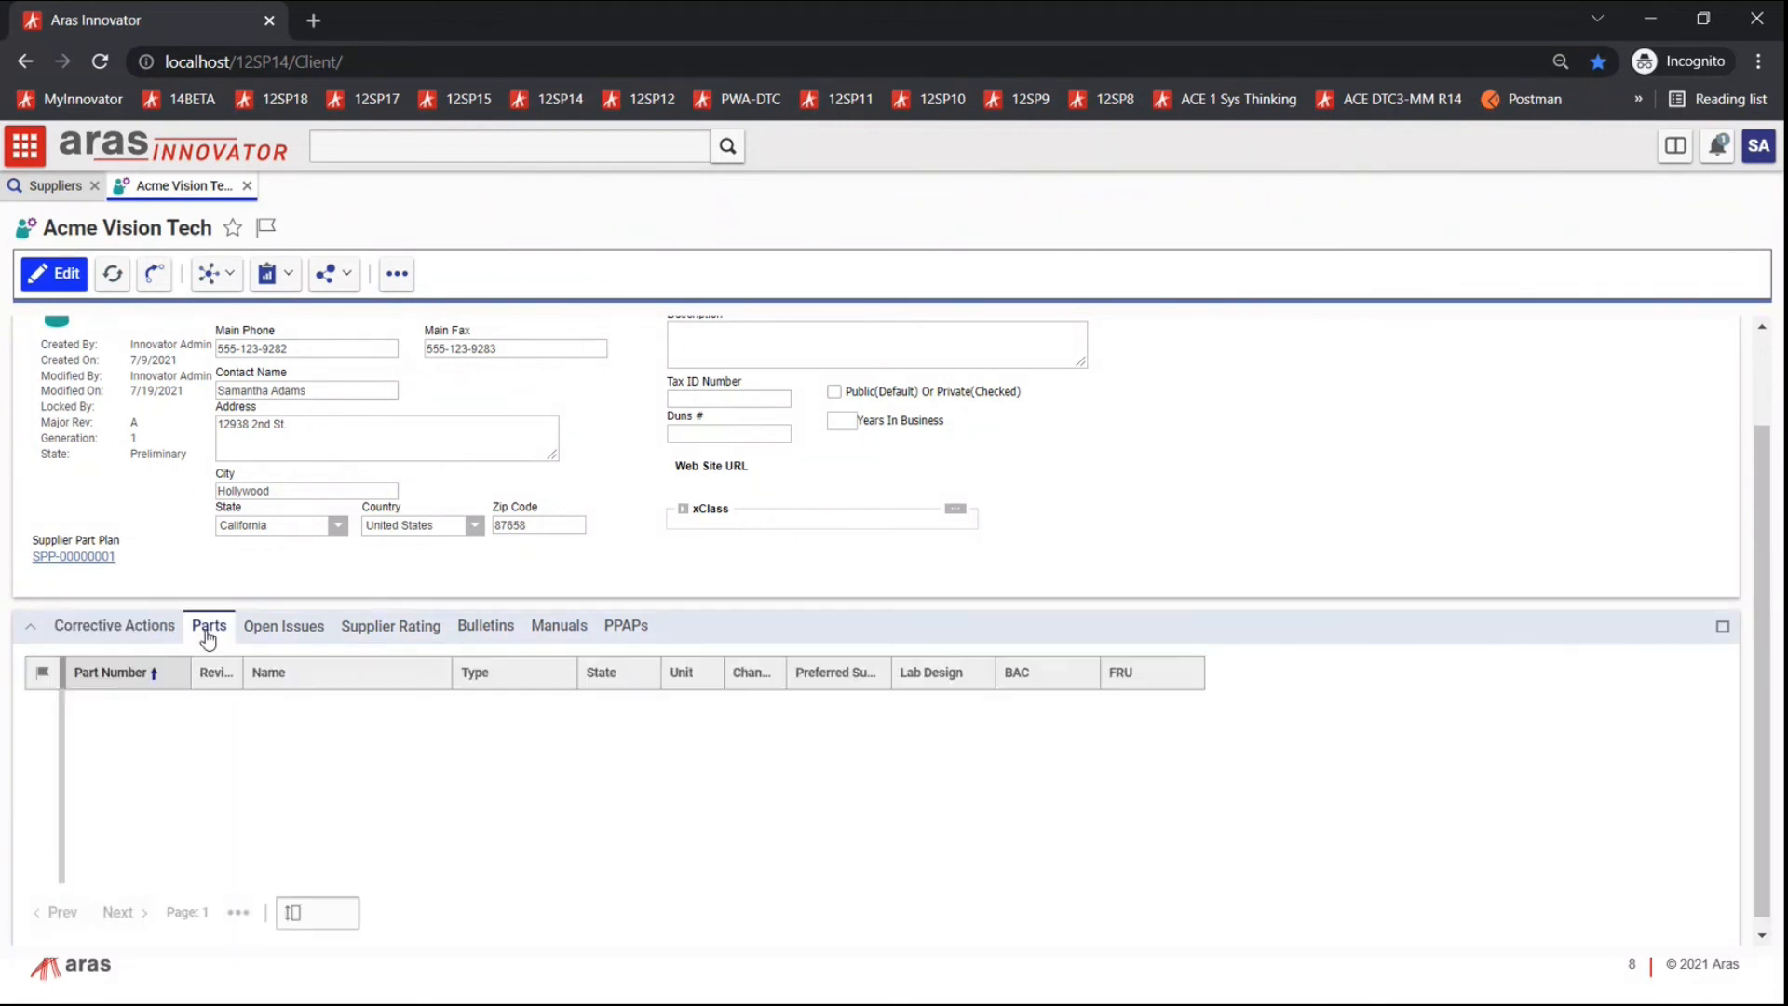
pyautogui.click(272, 631)
pyautogui.doubleClick(122, 789)
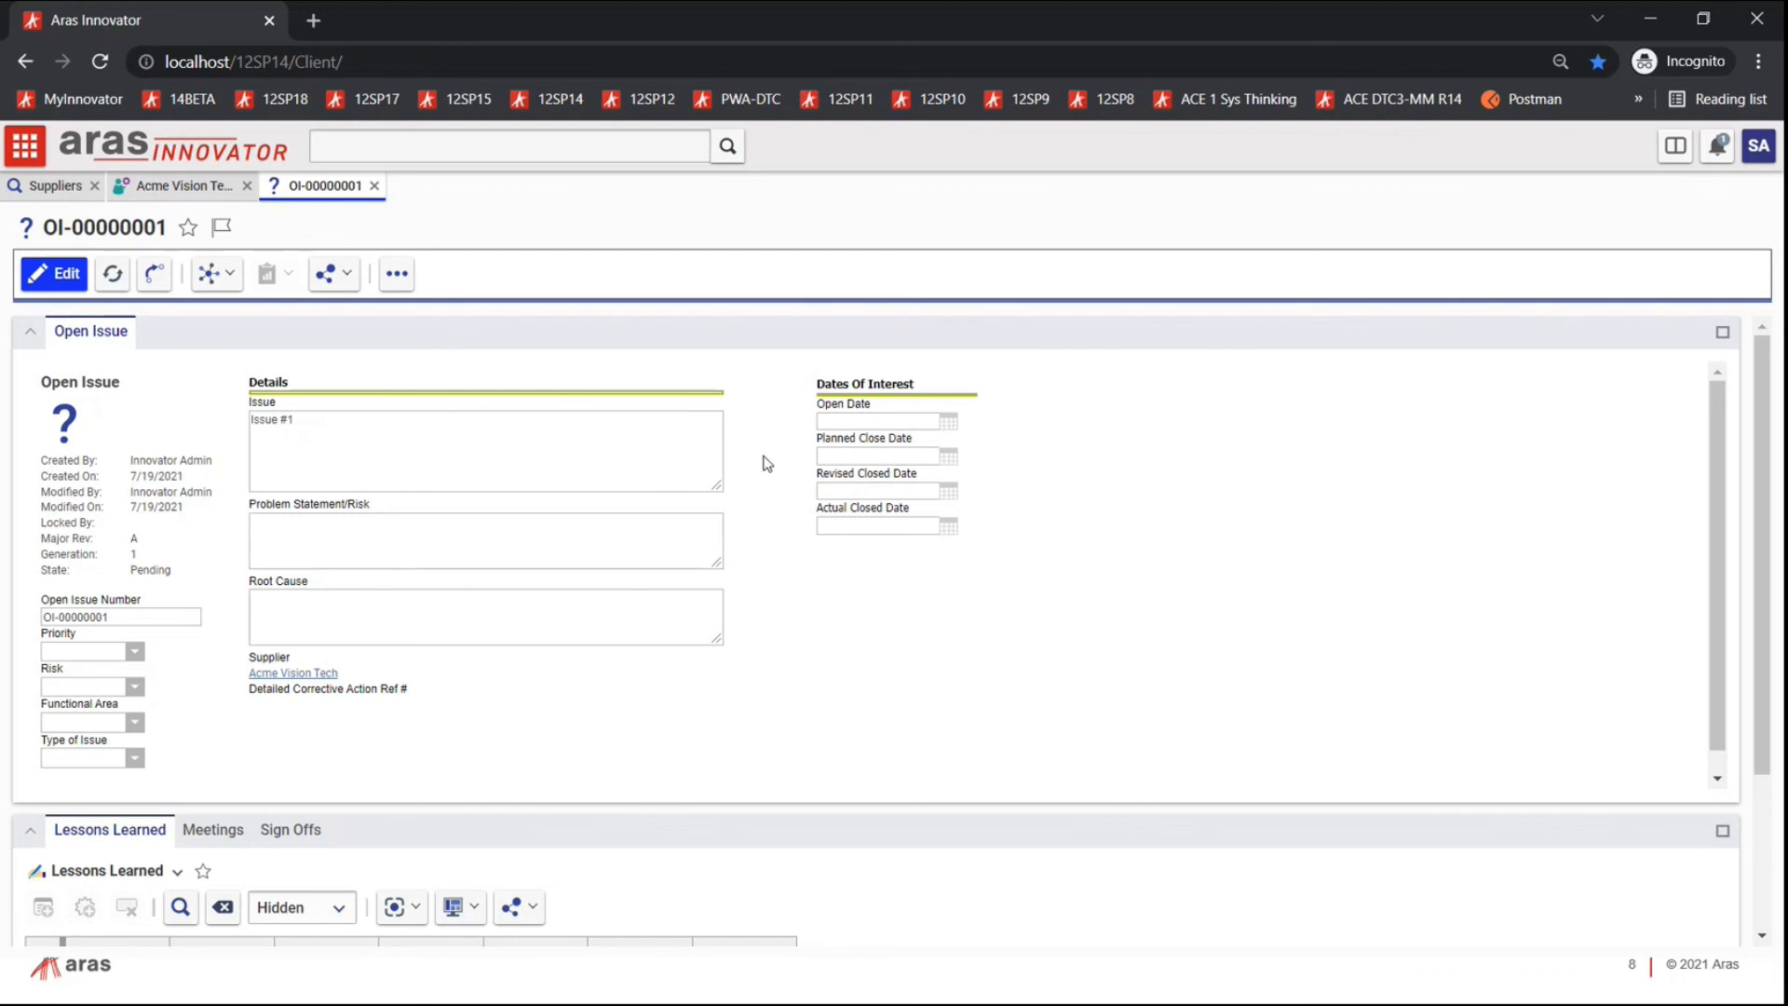
# Step: Check OI-00000001's Meetings and Sign Offs tabs, then show Acme Vision Tech's Supplier Rating
pyautogui.scroll(-5, 639, 658)
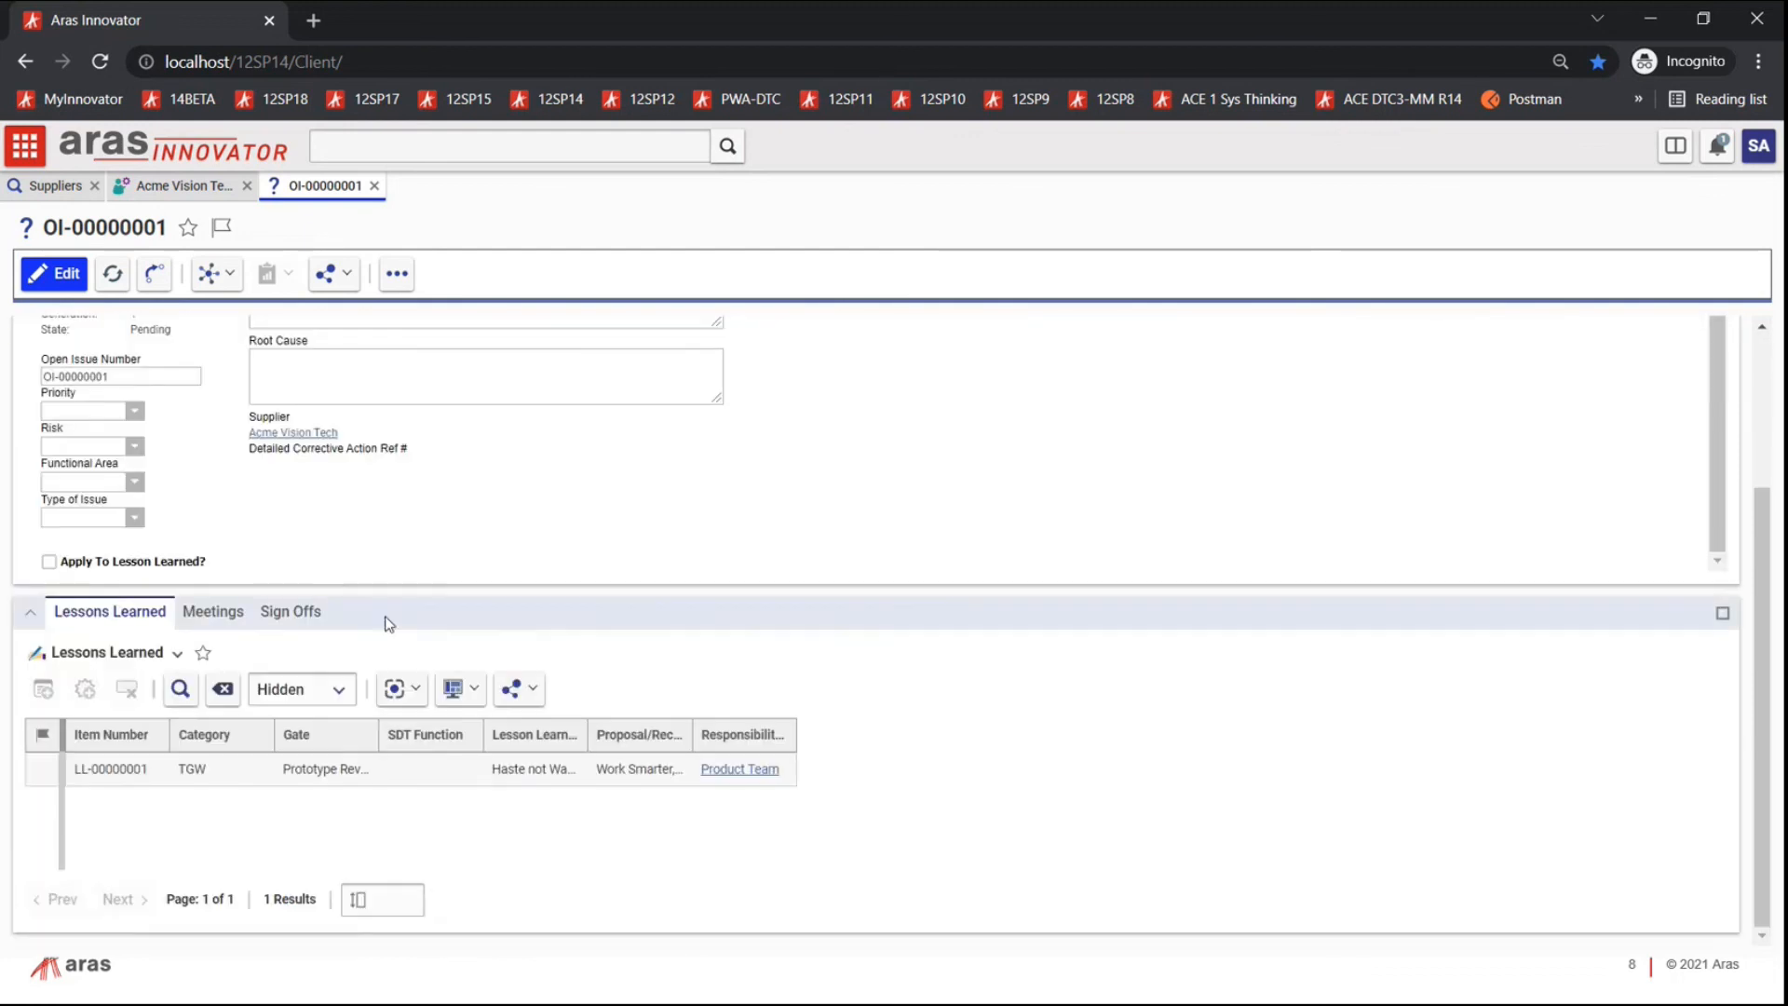
pyautogui.click(213, 614)
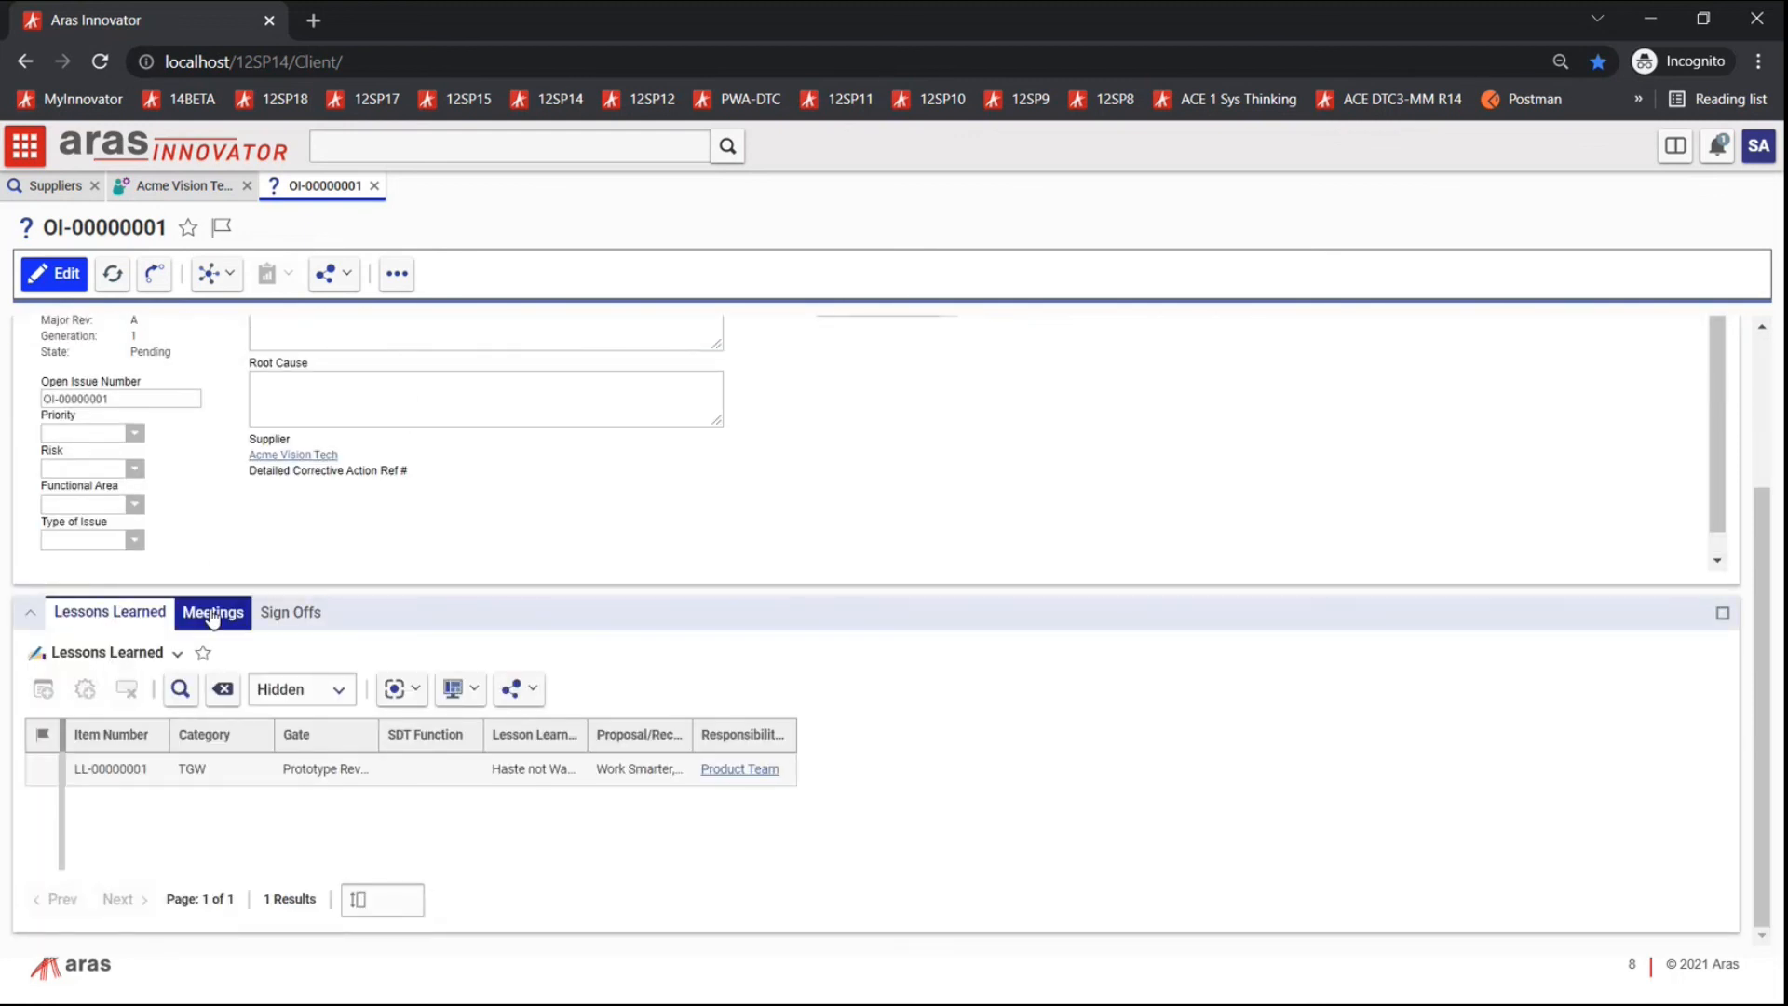
pyautogui.click(294, 617)
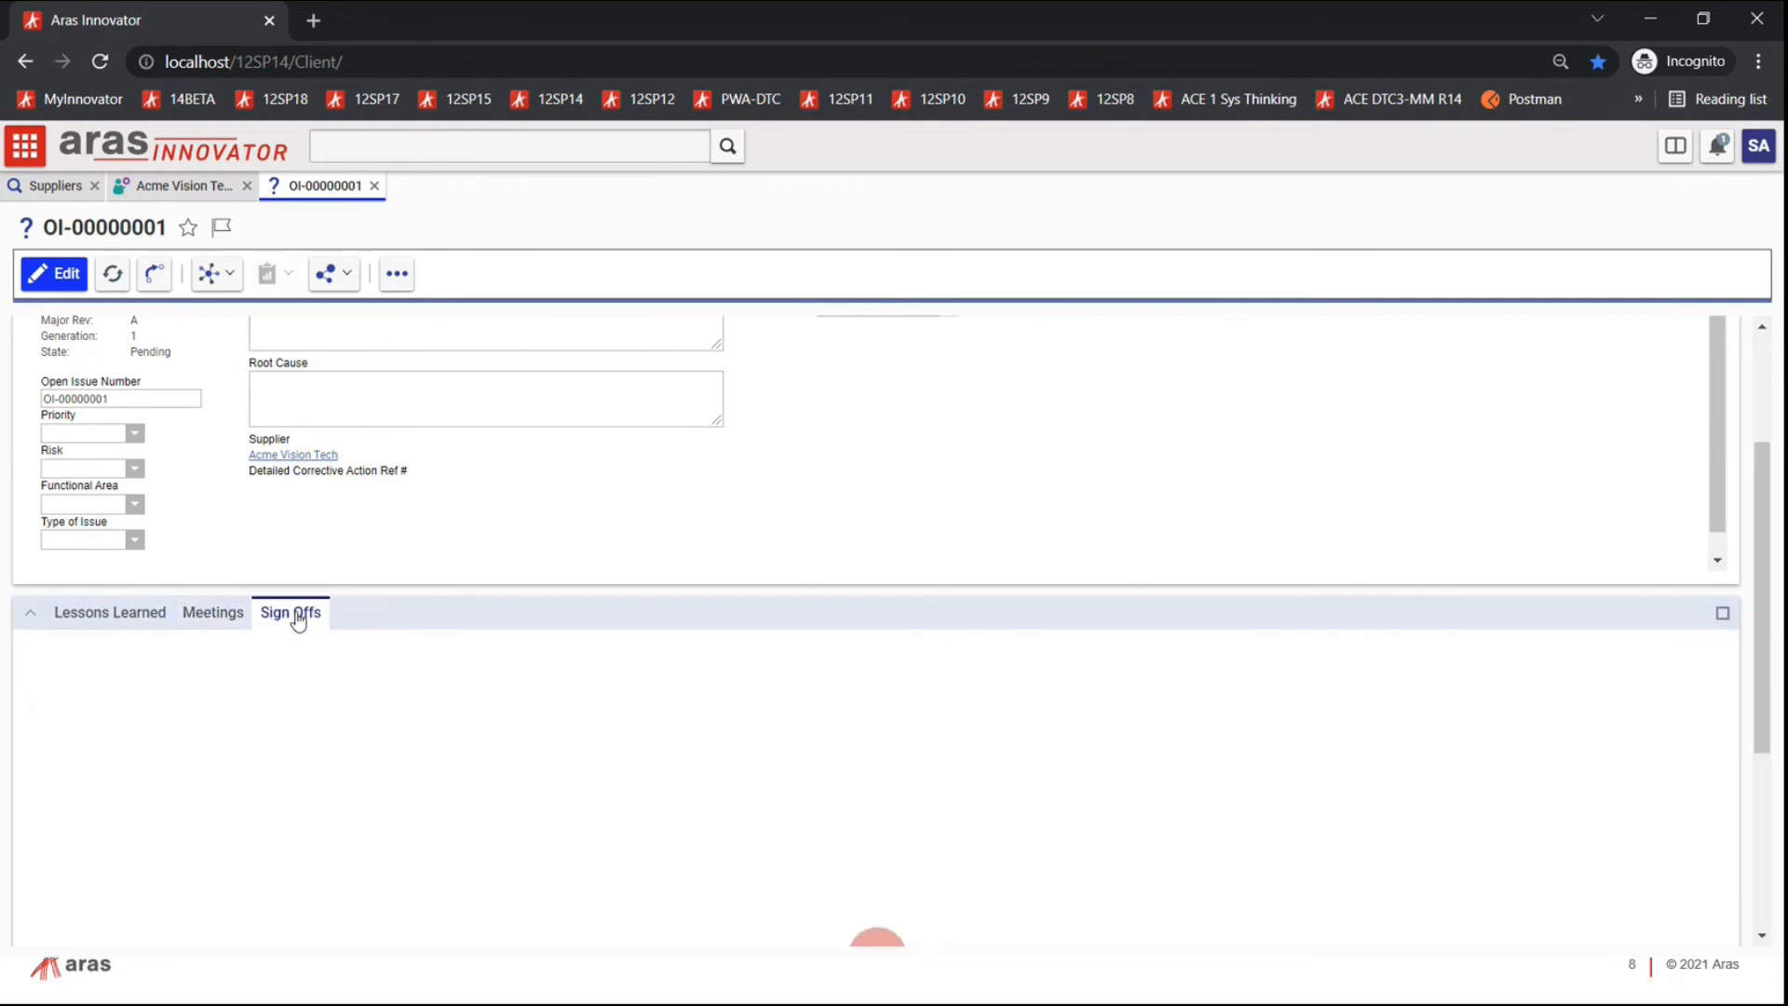
pyautogui.scroll(3, 401, 452)
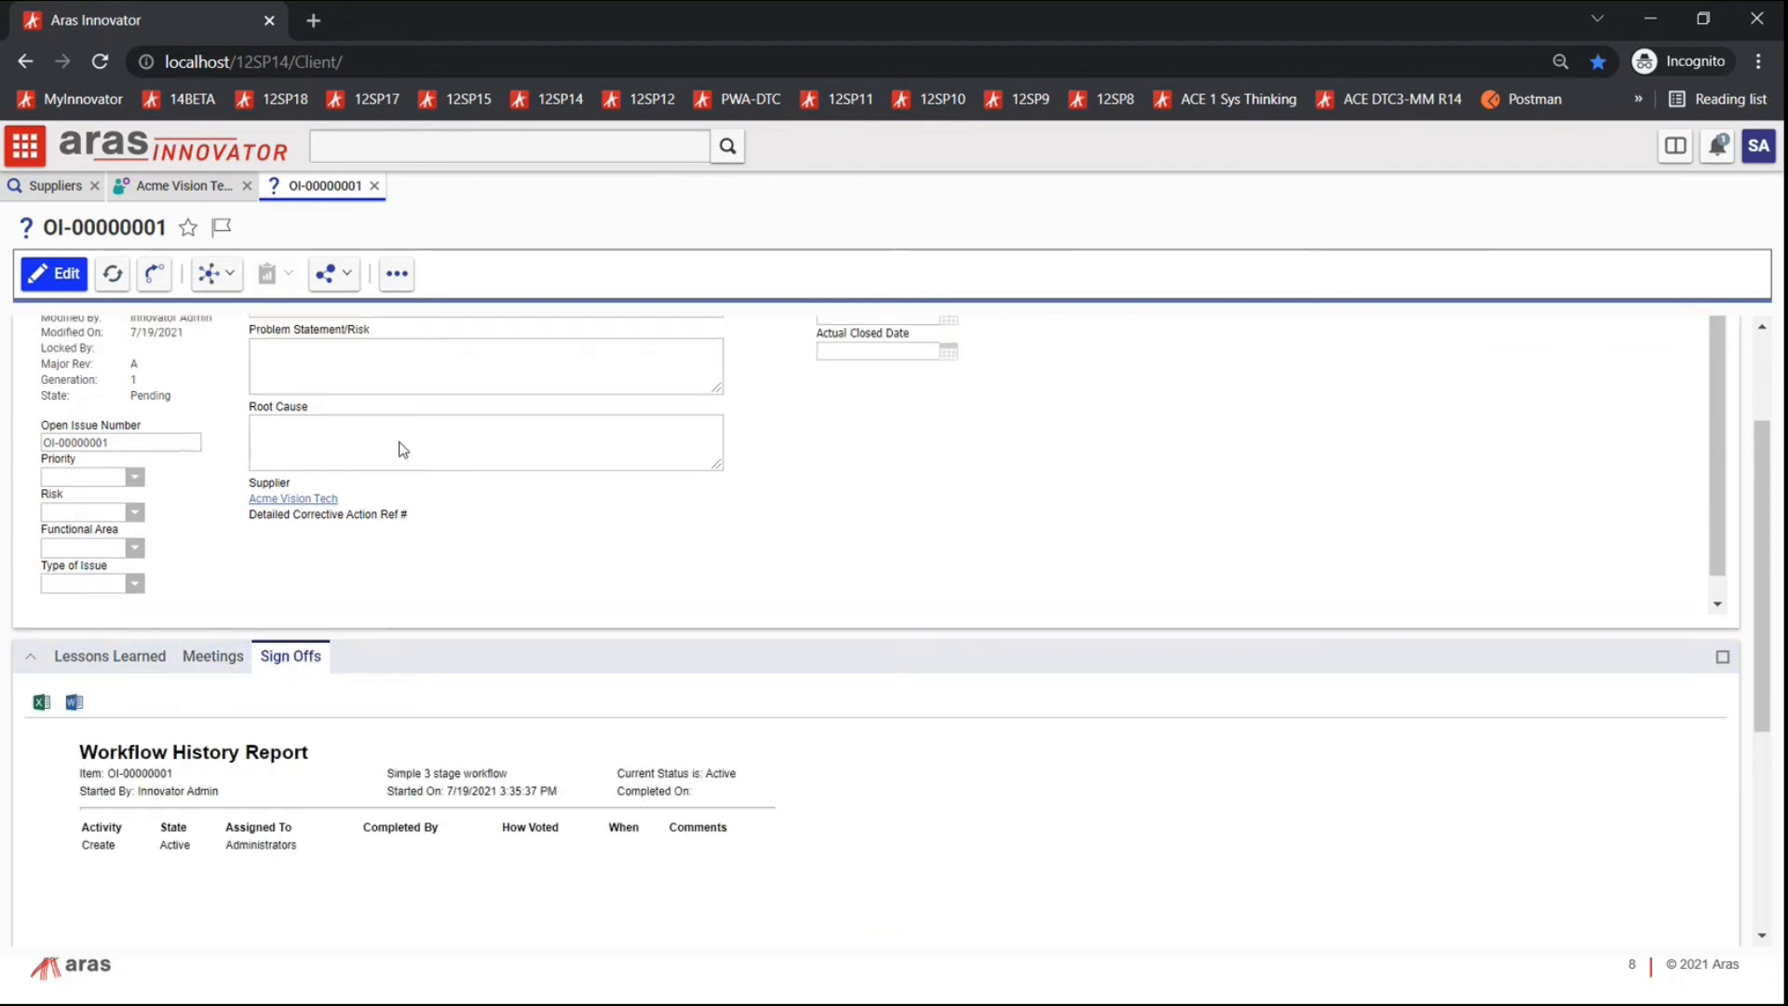
pyautogui.click(186, 185)
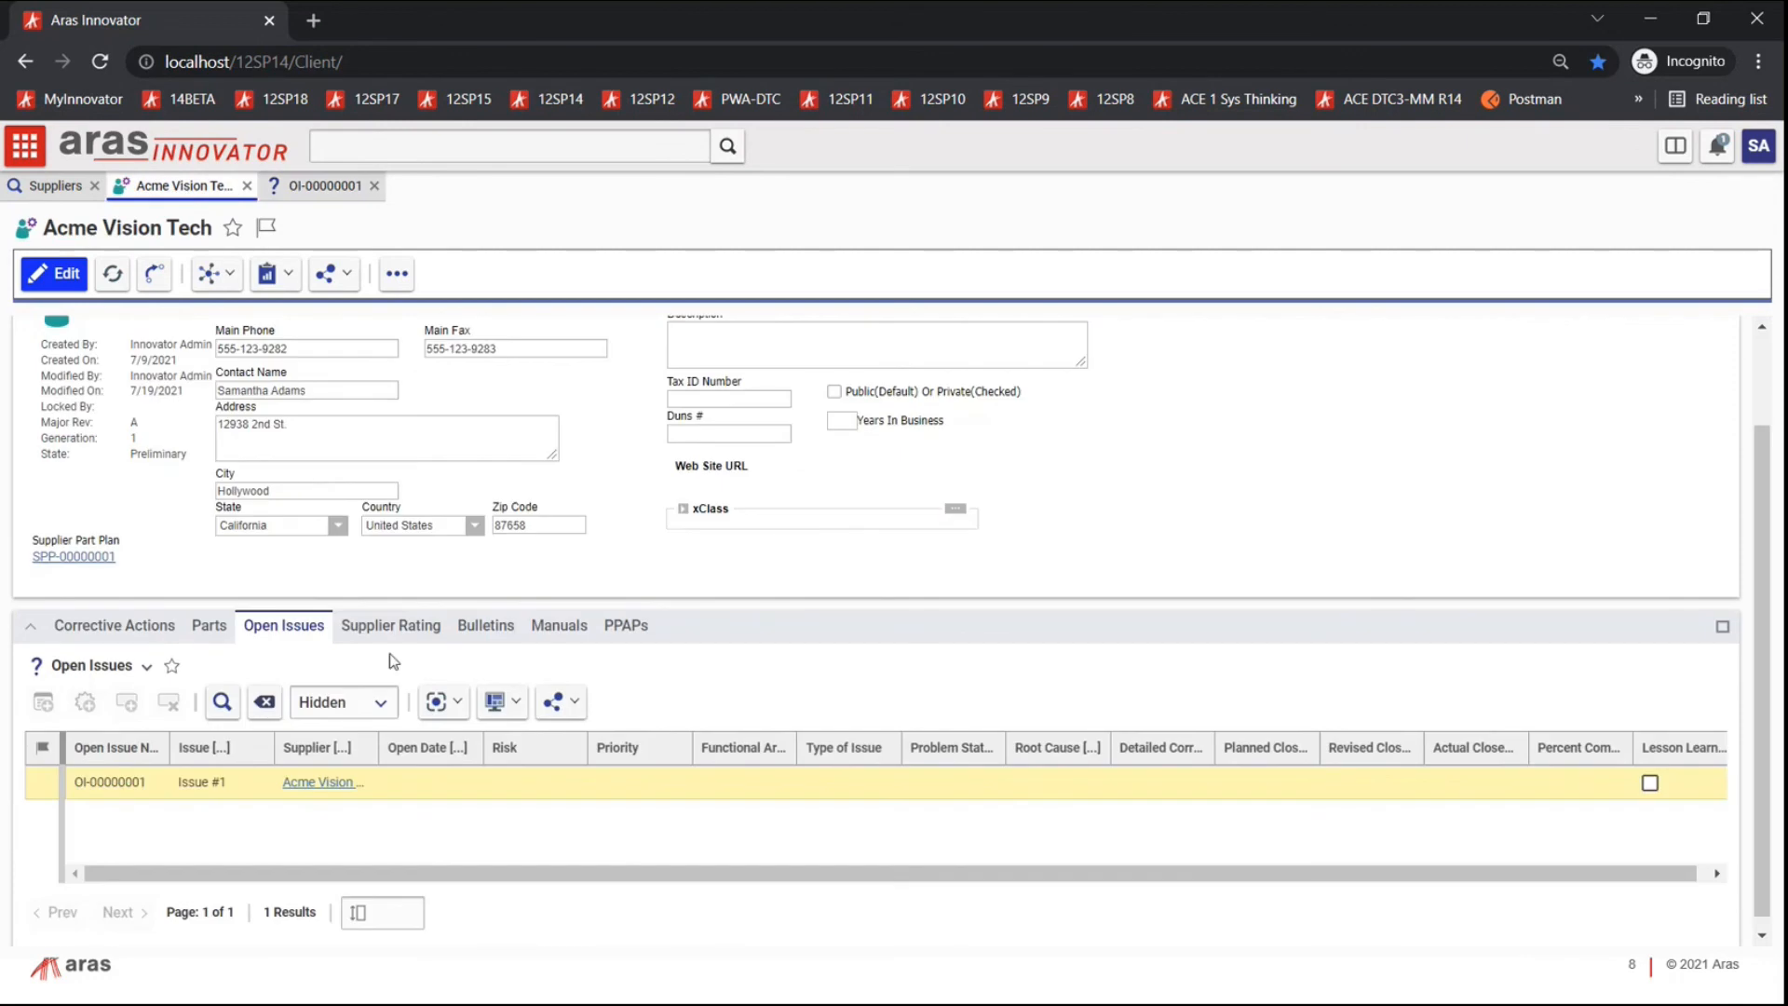
pyautogui.click(384, 641)
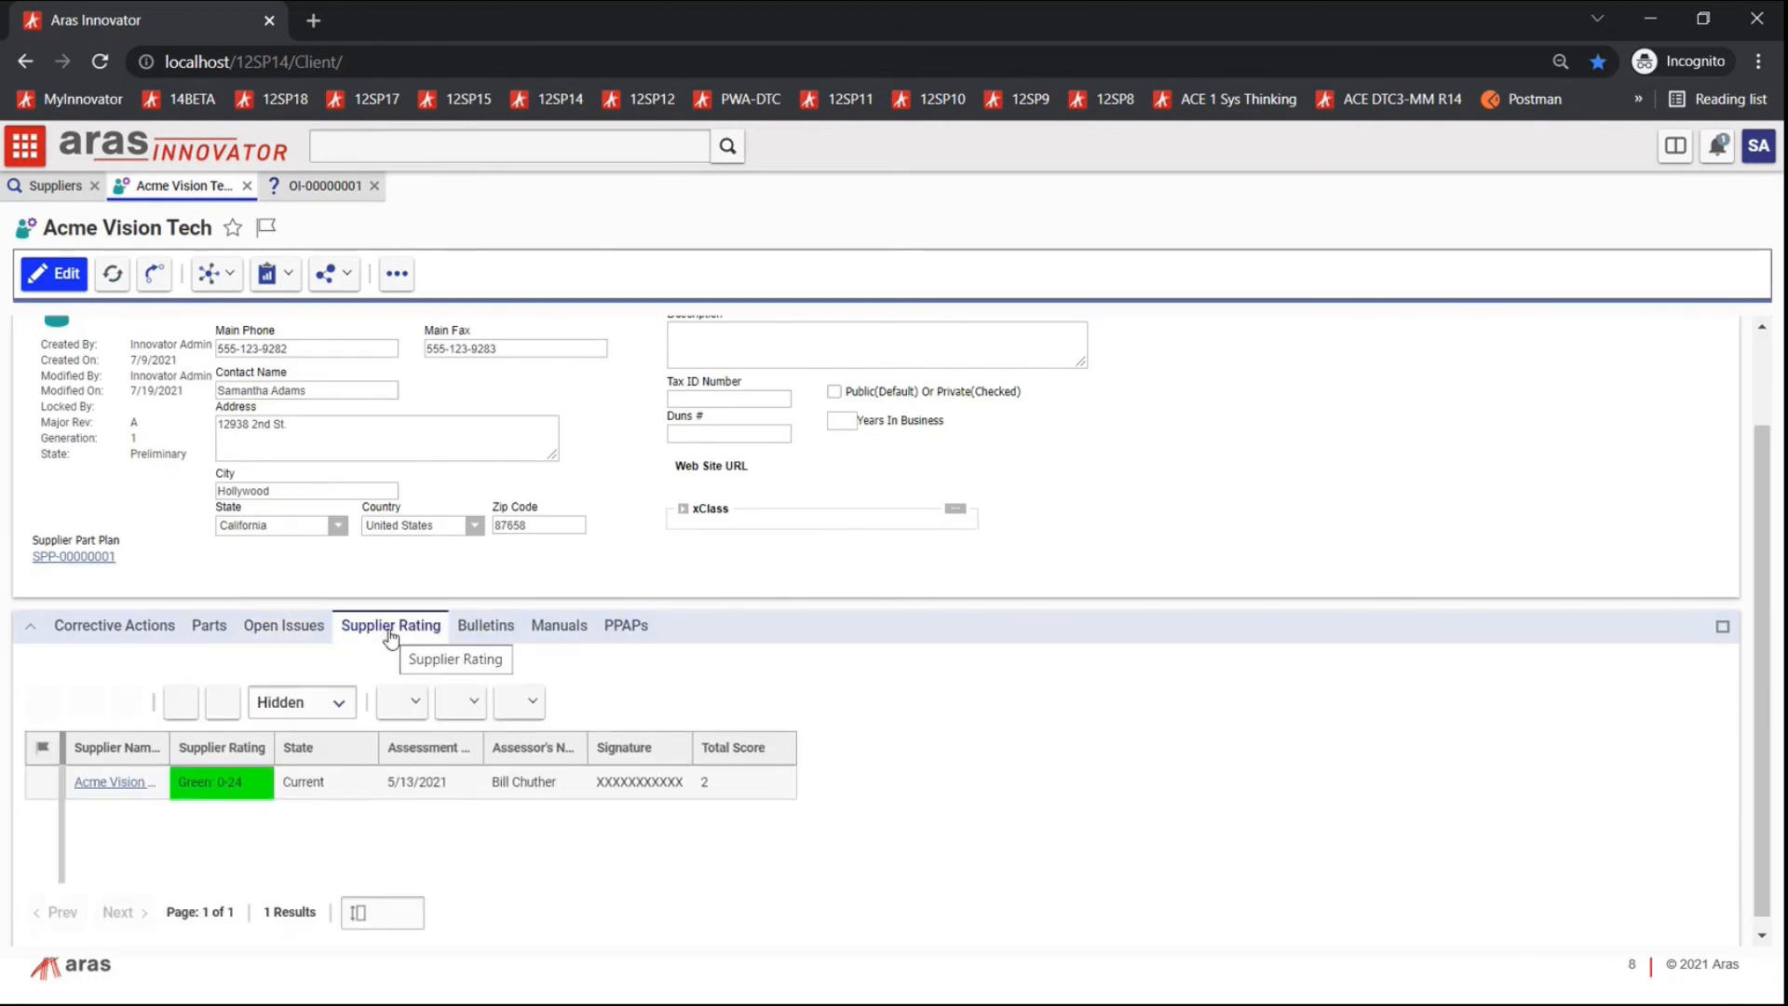
pyautogui.rightClick(43, 782)
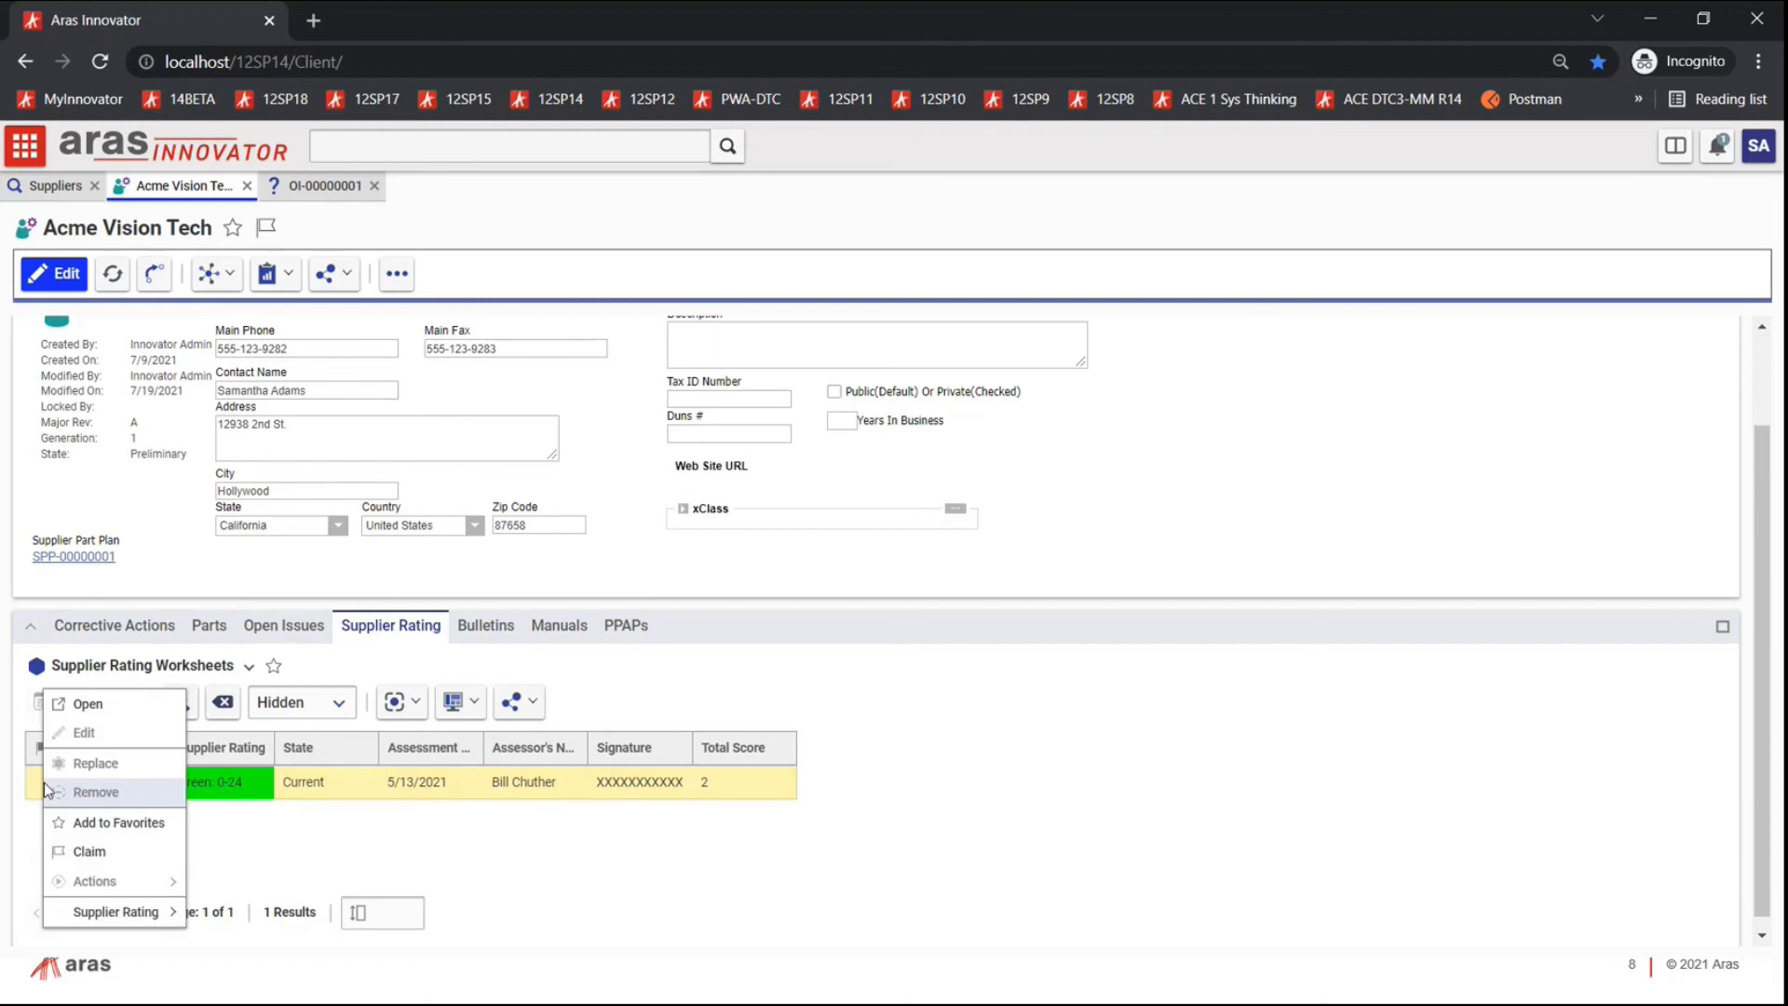
pyautogui.click(102, 703)
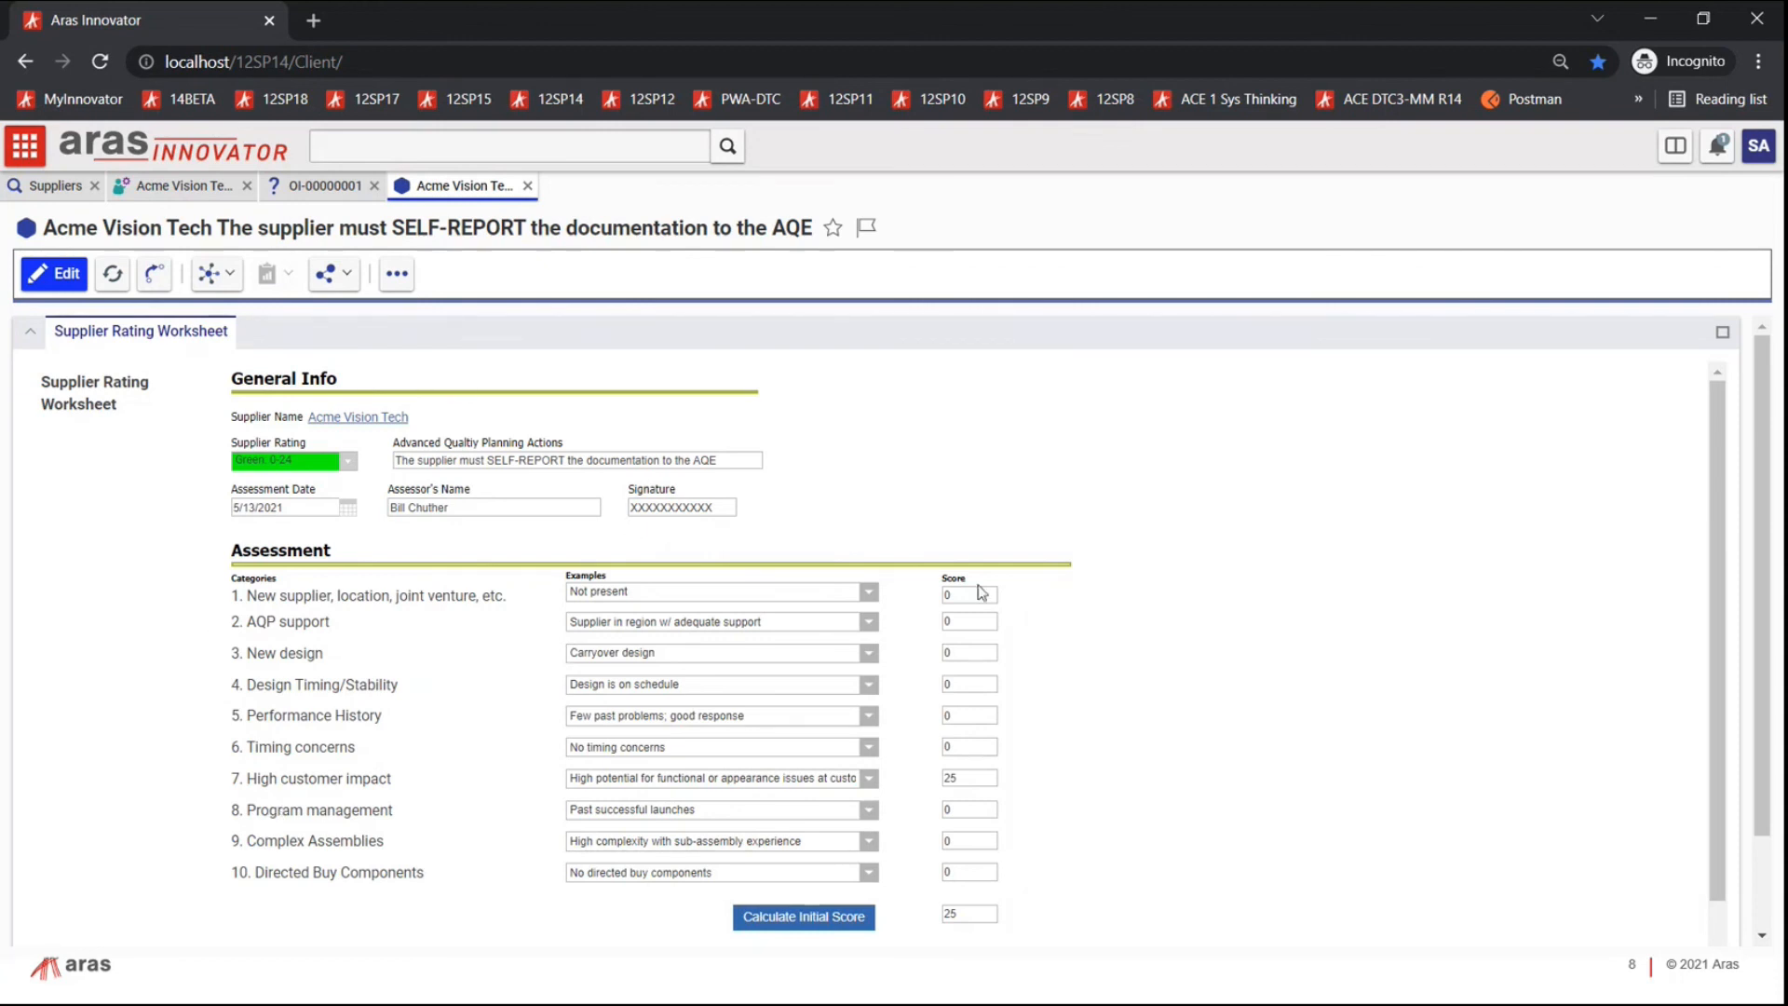
pyautogui.click(50, 279)
pyautogui.click(1090, 632)
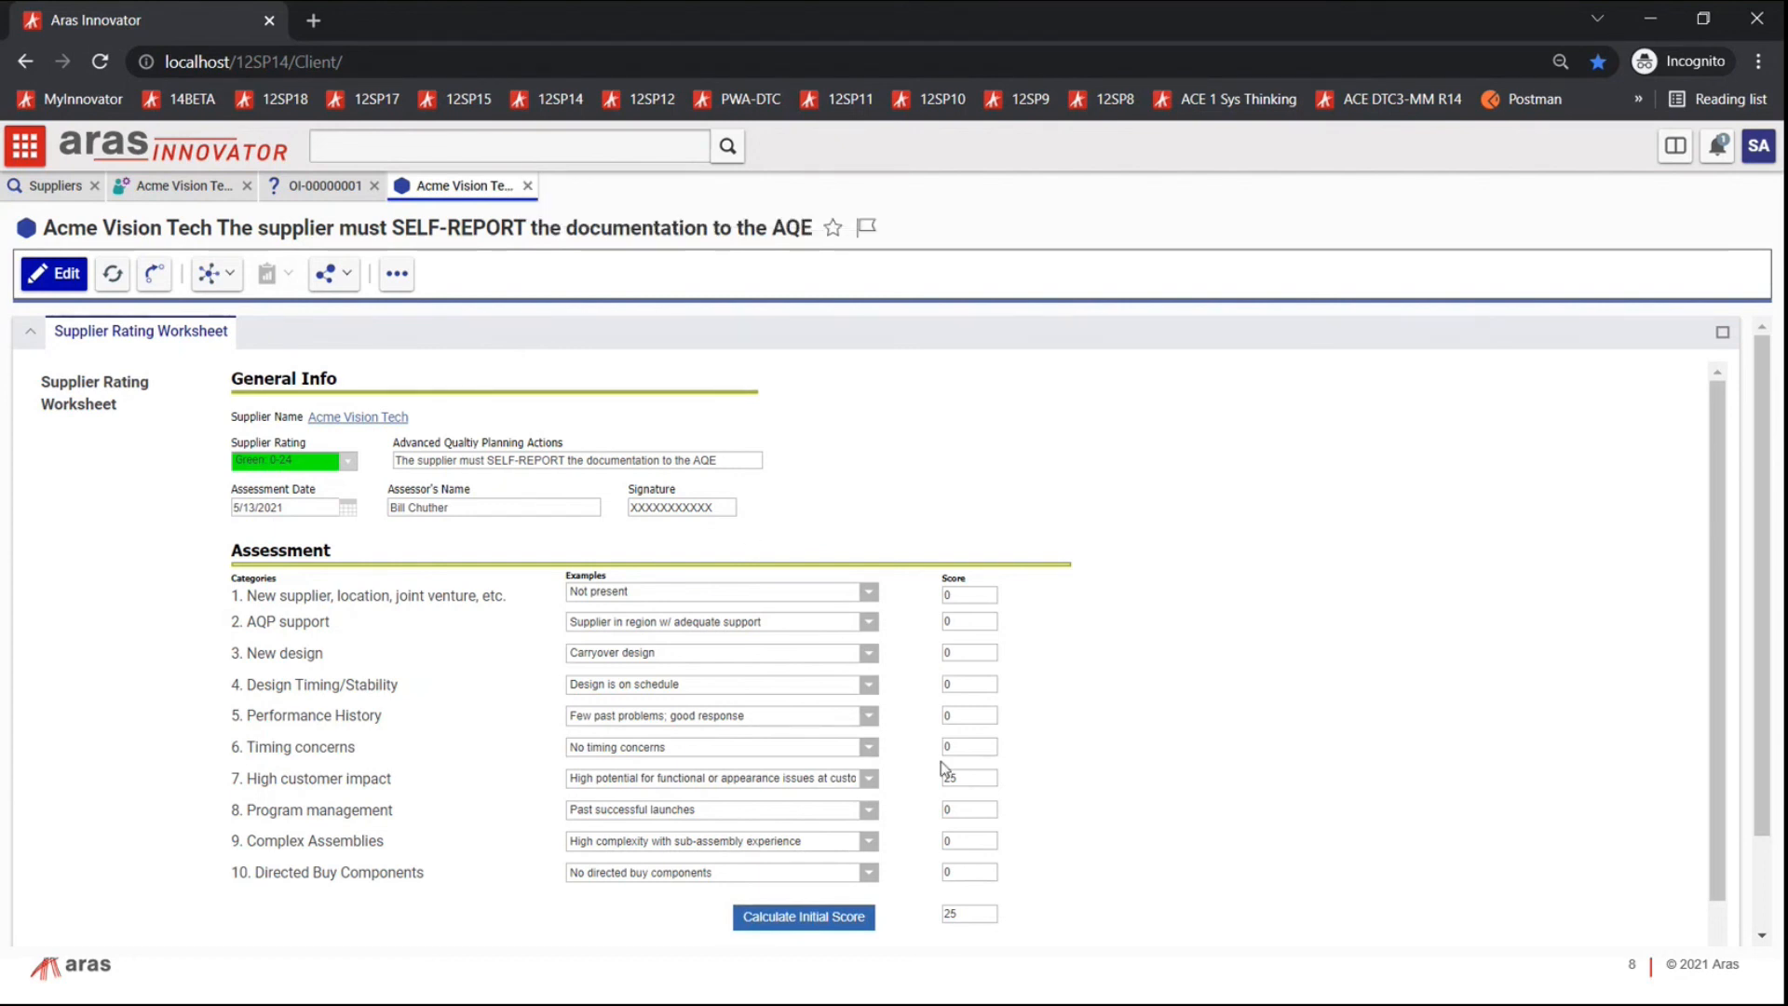
pyautogui.scroll(-2, 972, 736)
pyautogui.scroll(-2, 972, 736)
pyautogui.scroll(4, 959, 738)
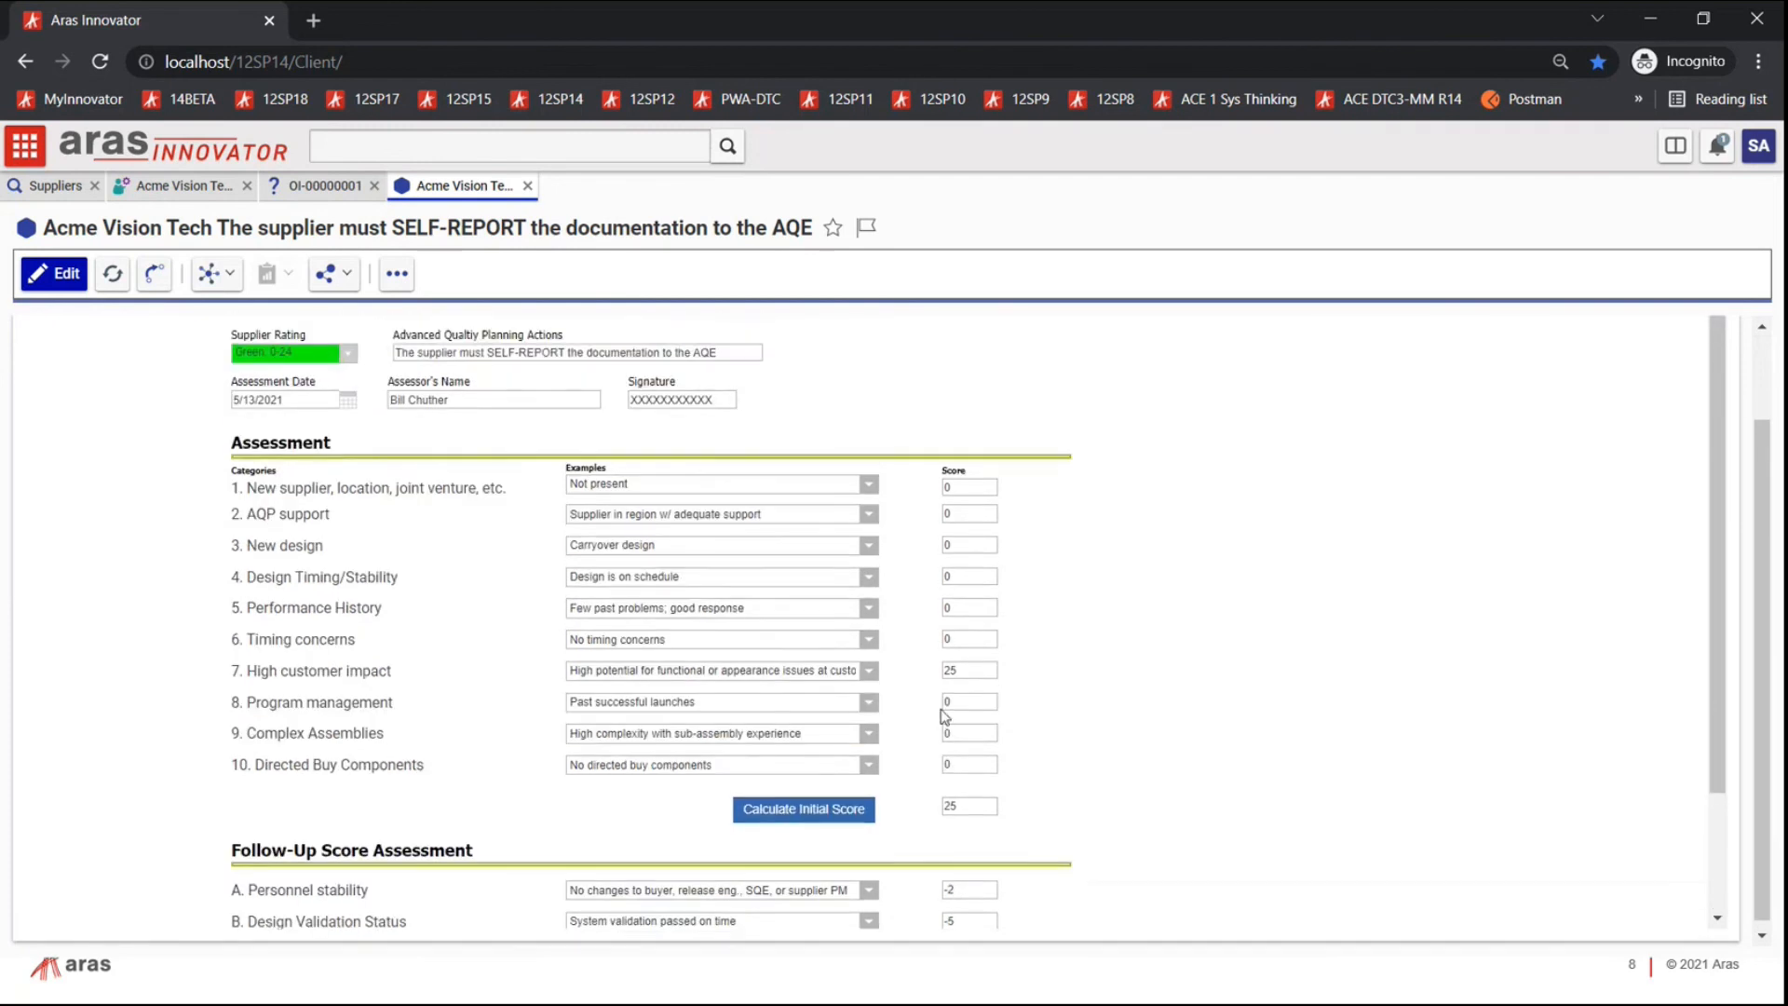
# Step: Close the rating worksheet and browse Acme Vision Tech's Bulletins, Manuals and PPAPs tabs
pyautogui.click(527, 185)
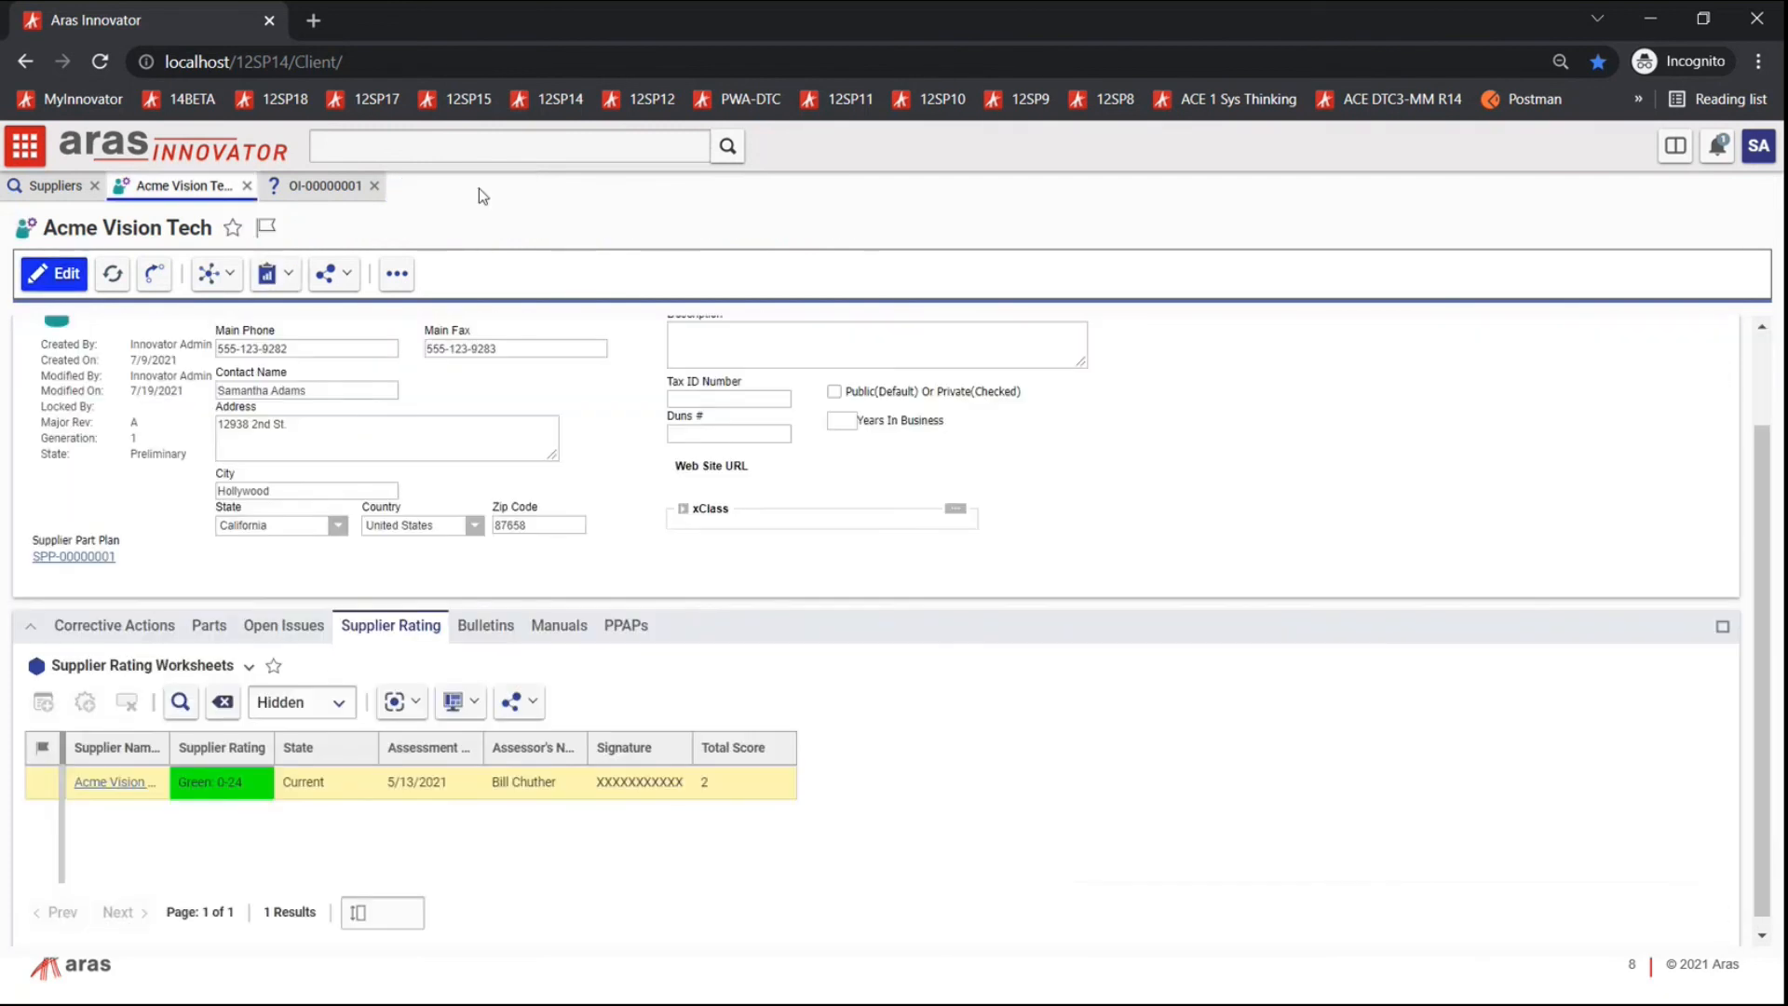
pyautogui.click(479, 633)
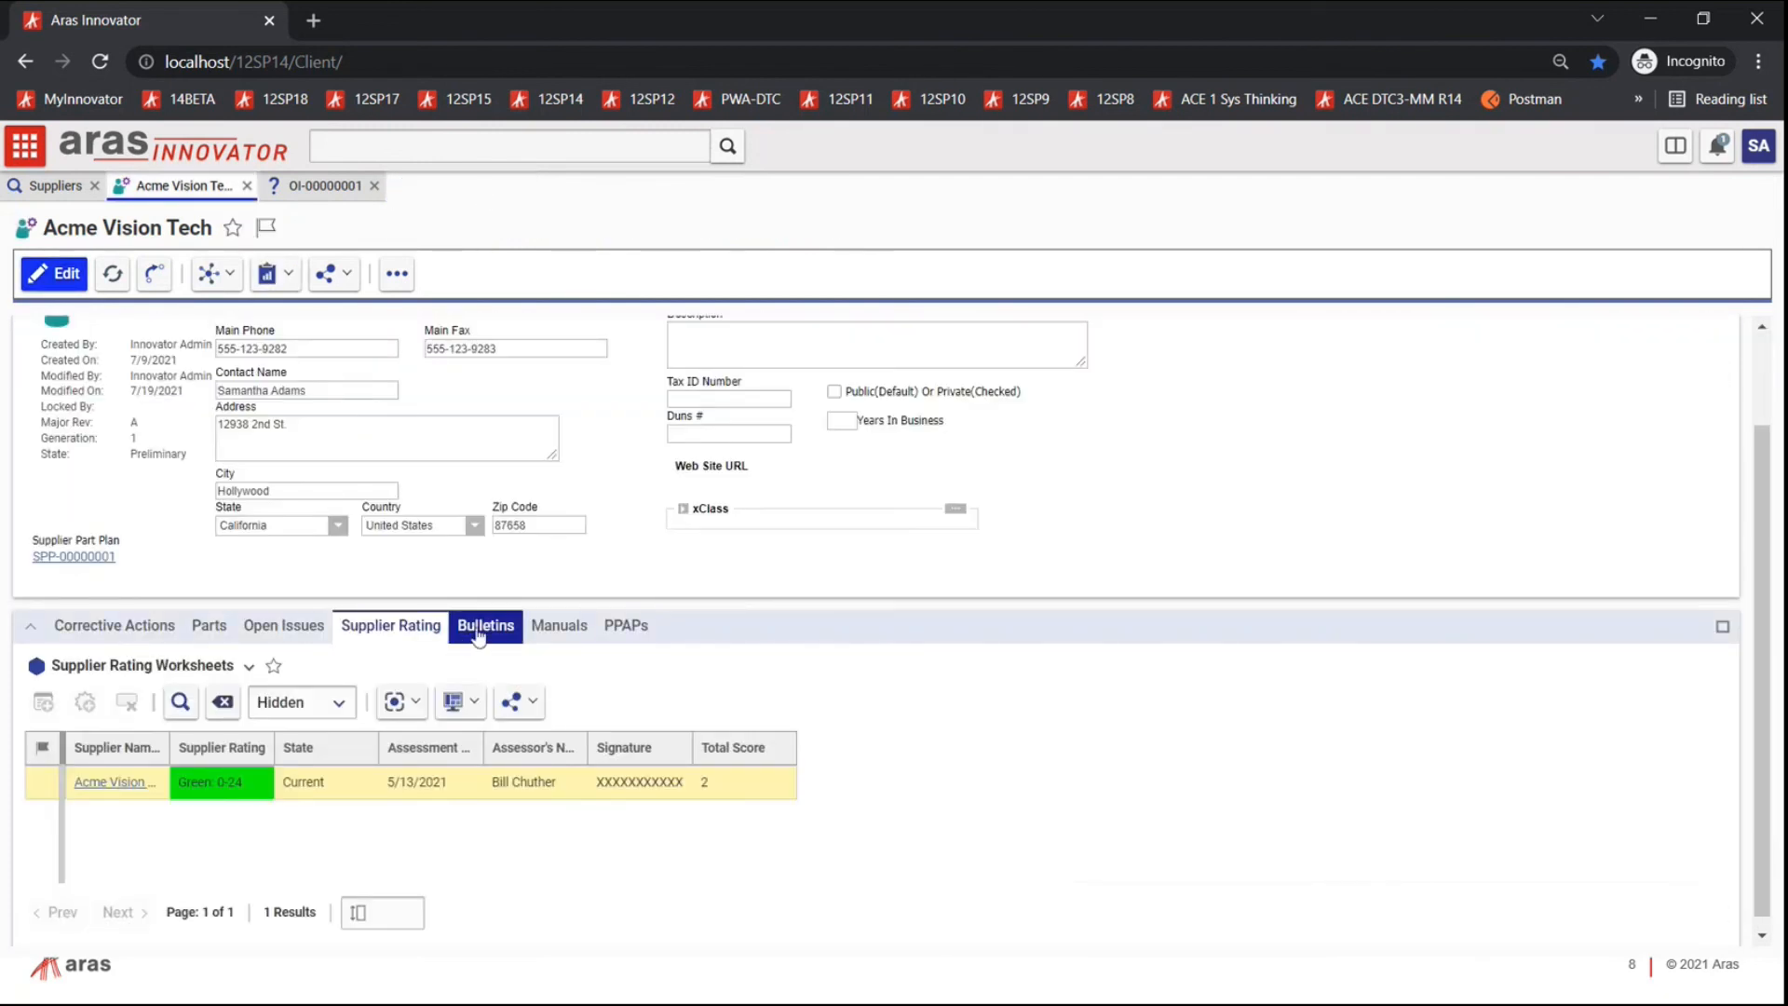
pyautogui.click(556, 626)
pyautogui.click(639, 629)
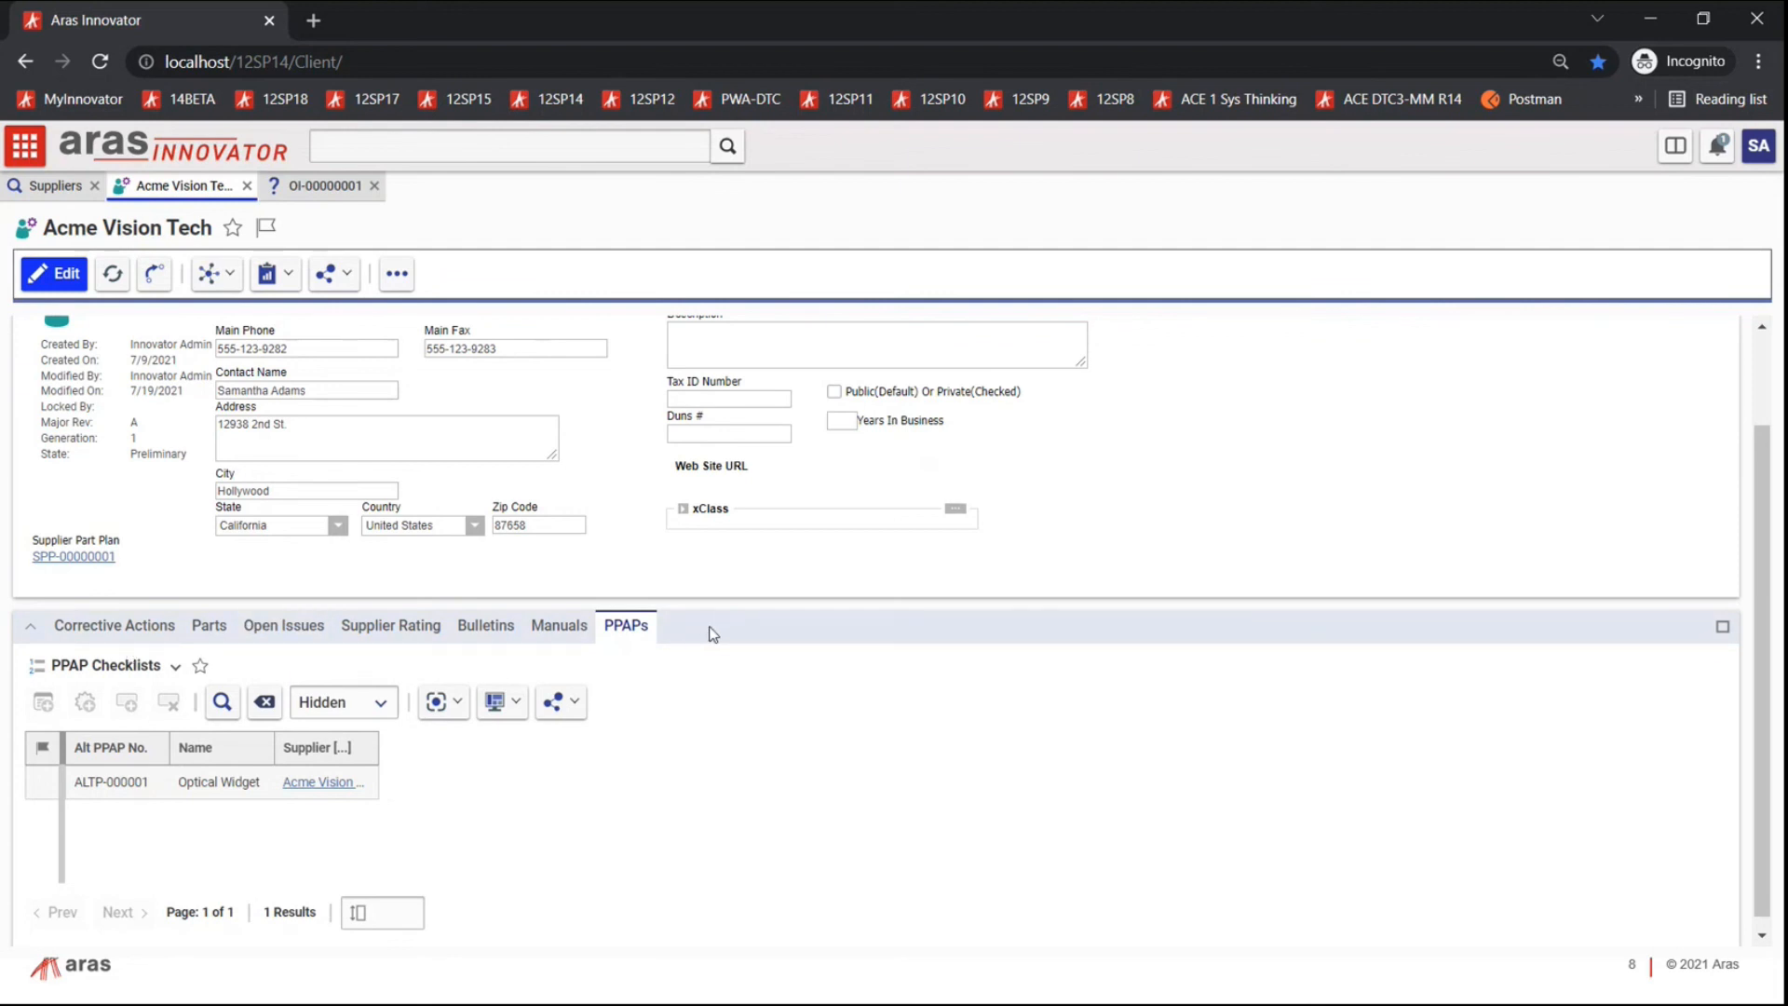
pyautogui.scroll(2, 895, 604)
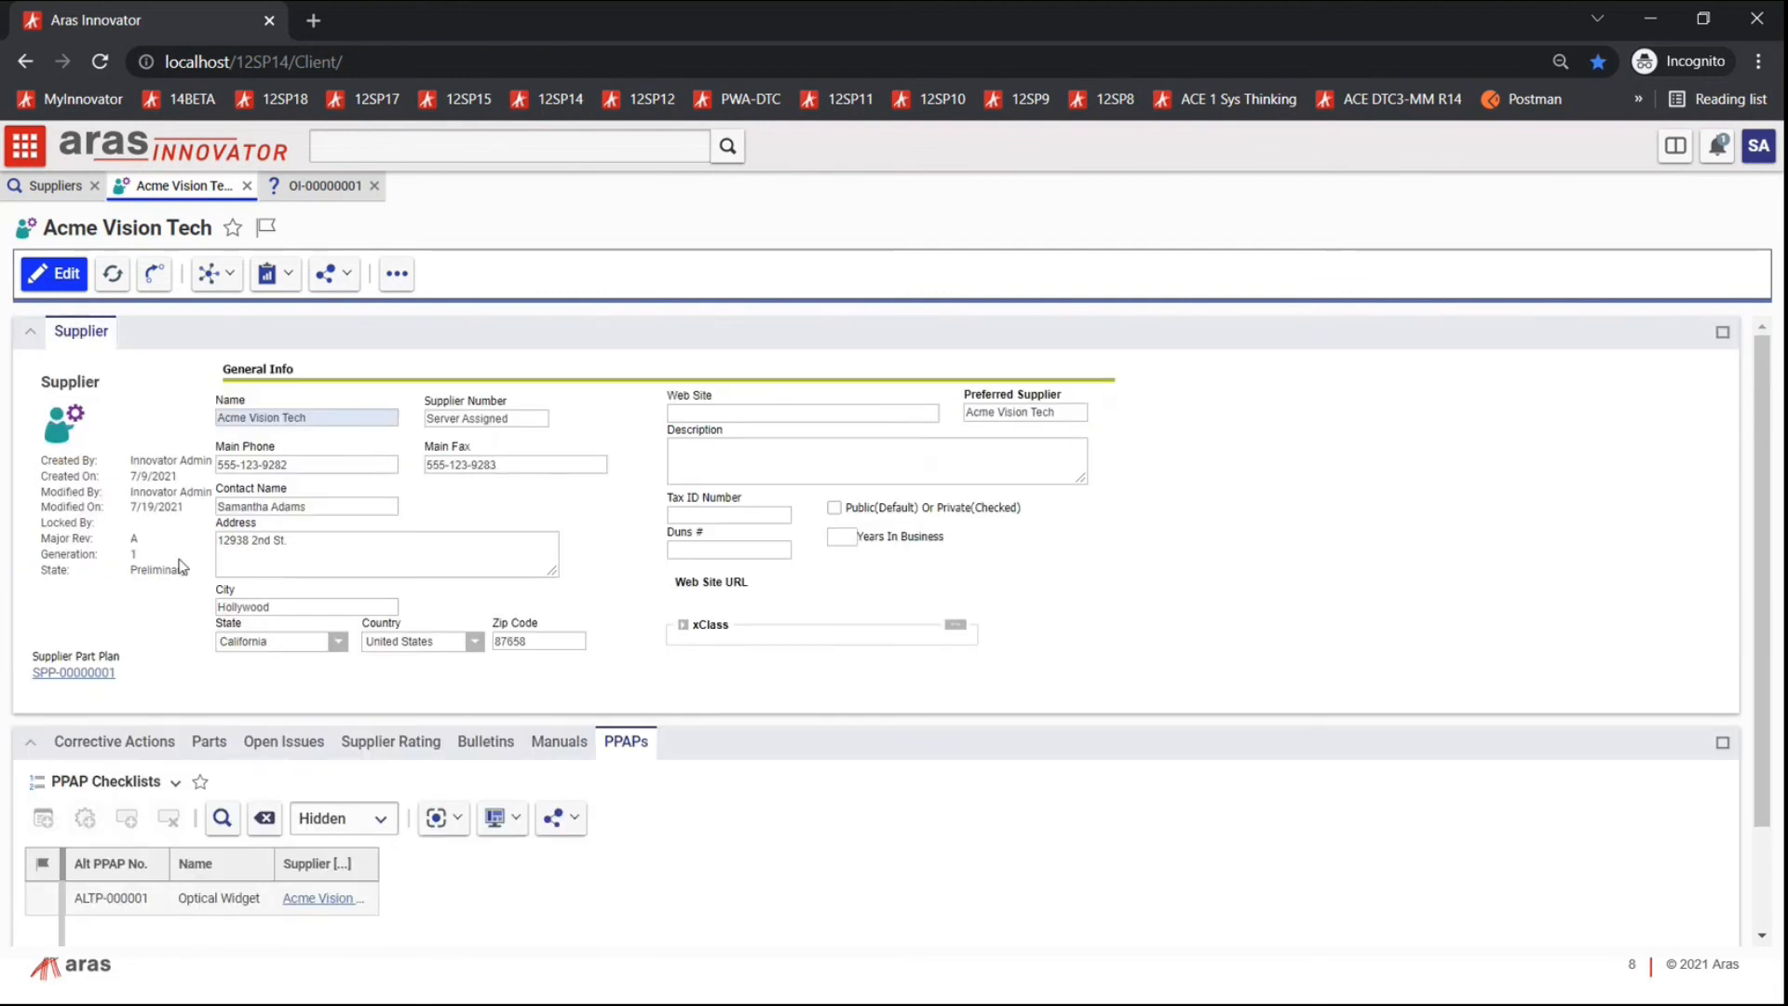